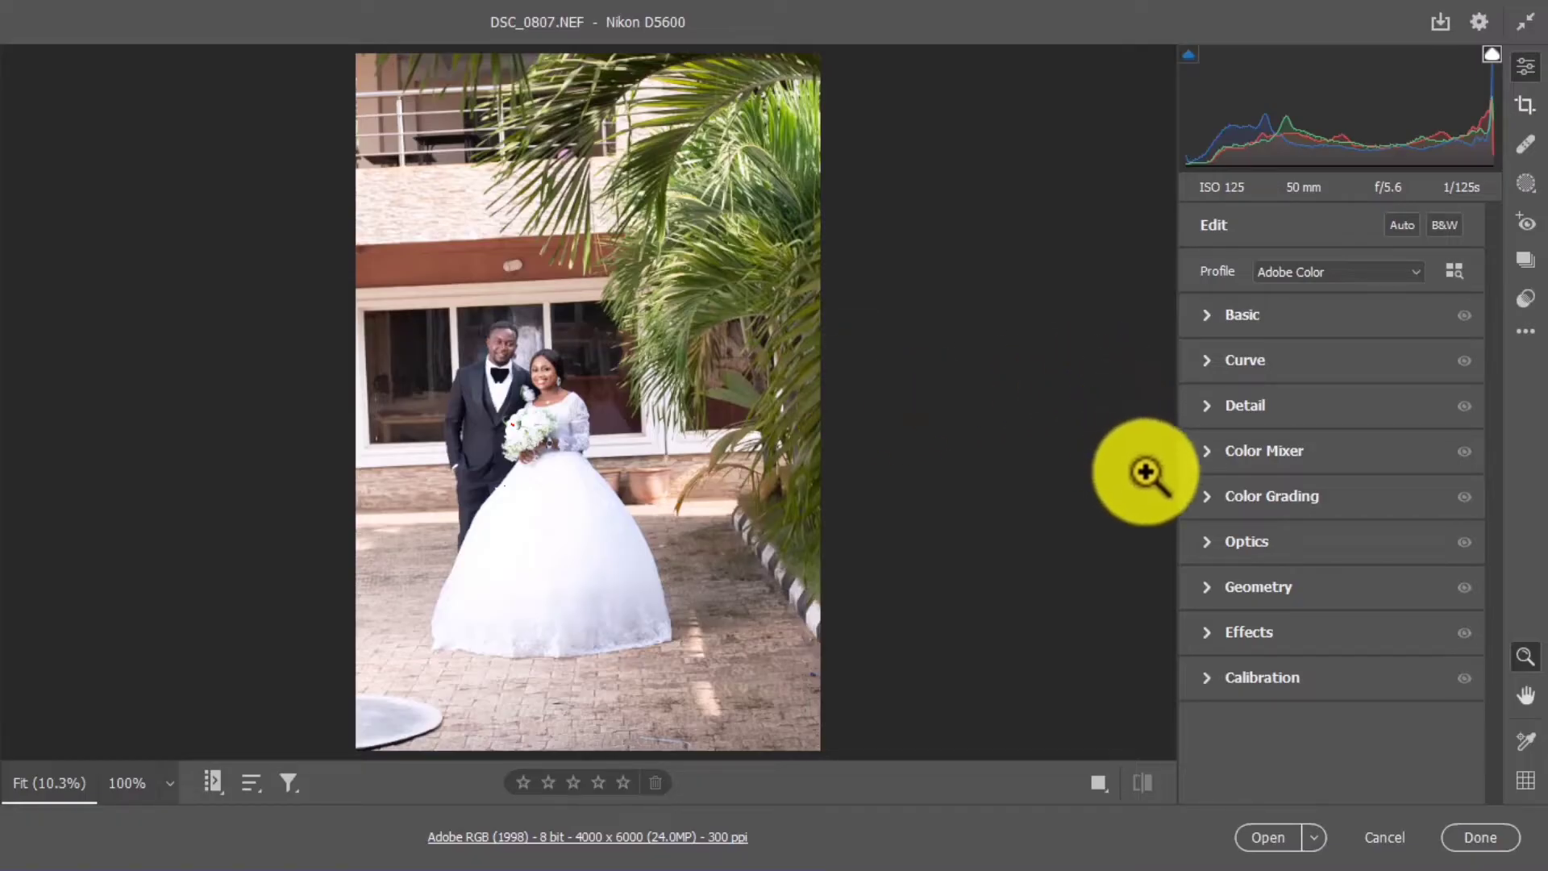
# Enable the lens profile corrections for the photo in the Optics settings.
pyautogui.click(1206, 539)
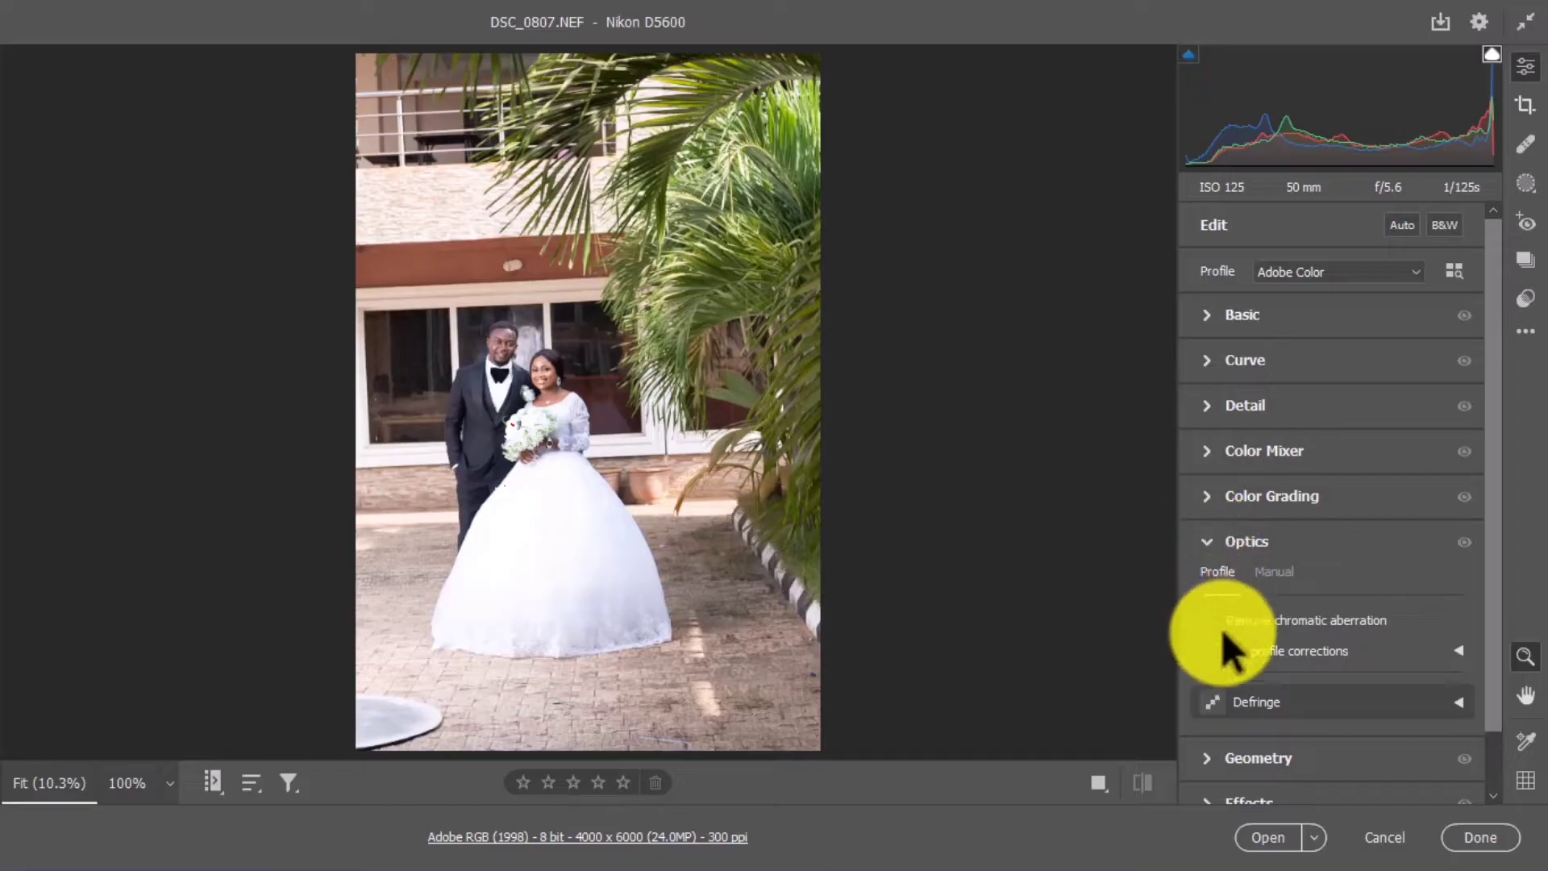
pyautogui.scroll(-1, 1213, 588)
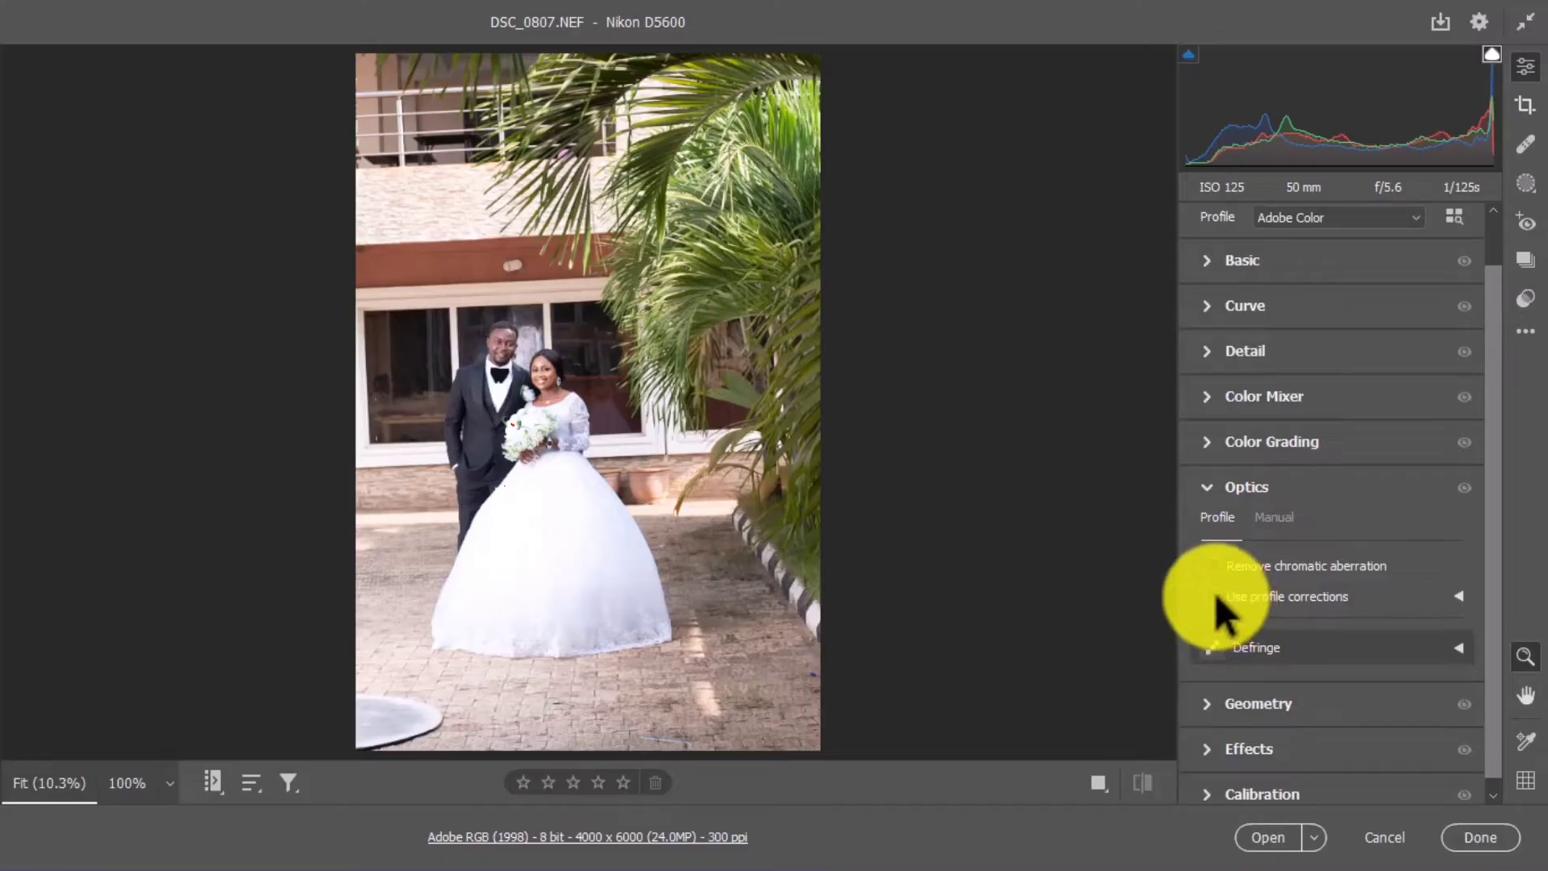
pyautogui.click(1214, 595)
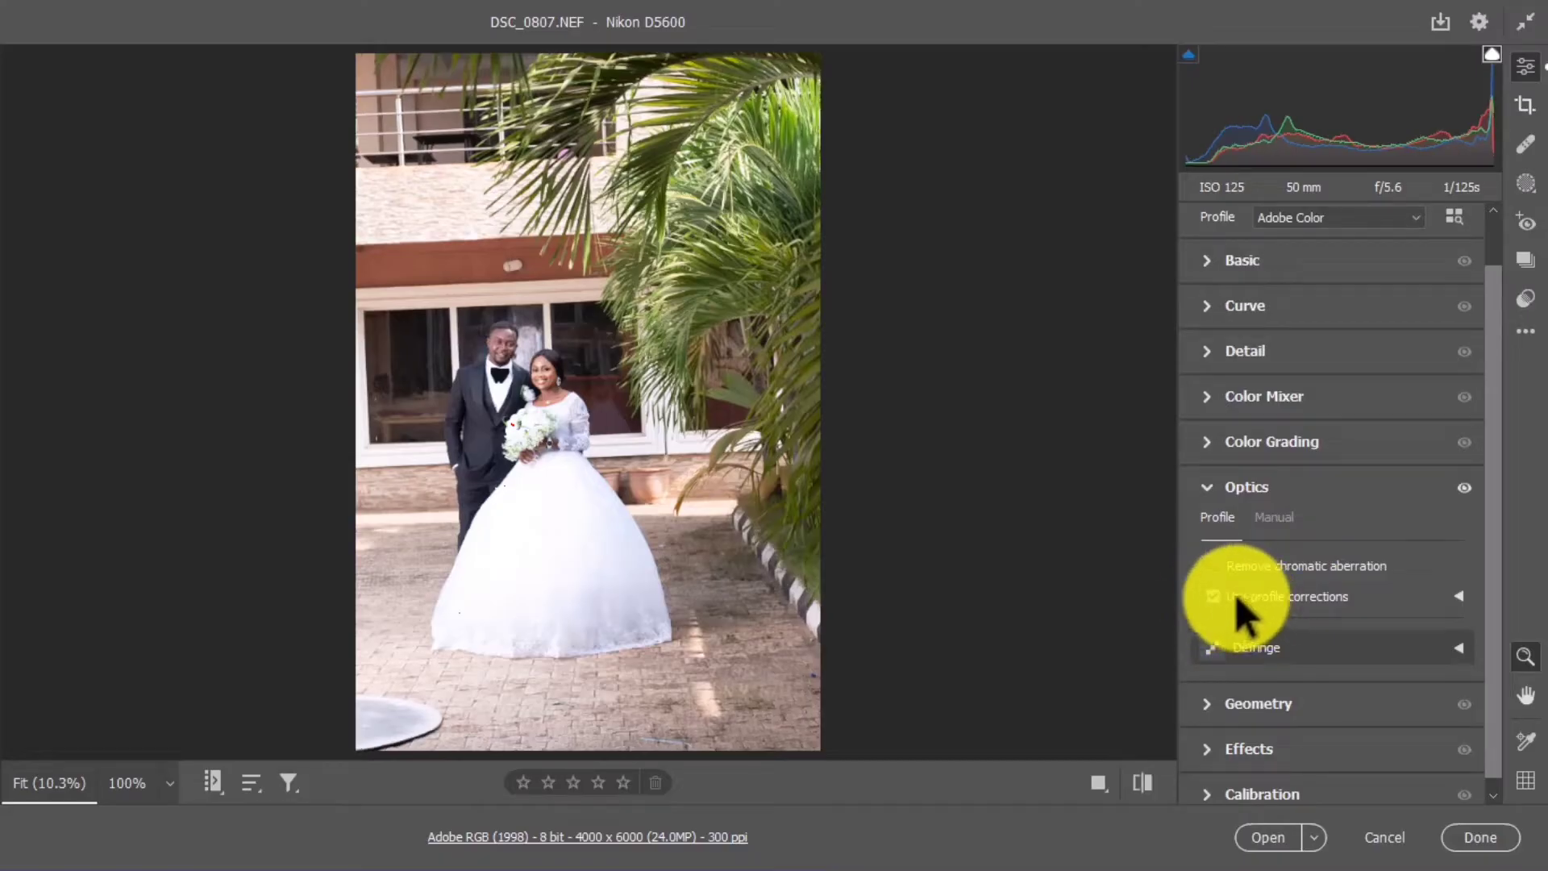
pyautogui.click(1207, 486)
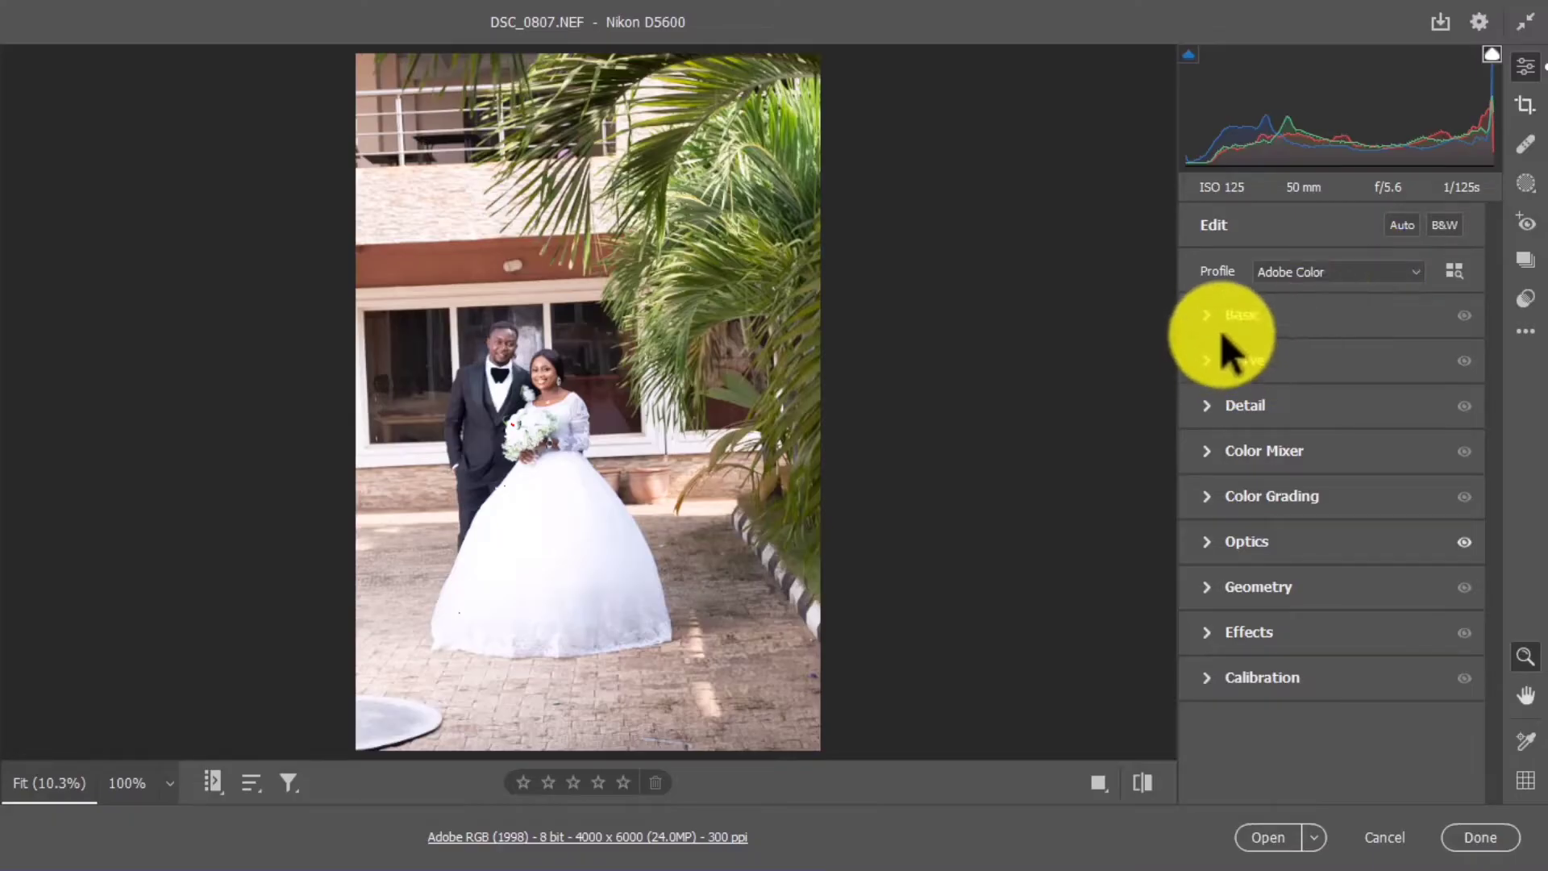
# Try the Adobe Vivid and Adobe Landscape profiles on the photo, and settle on Adobe Standard.
pyautogui.click(1337, 268)
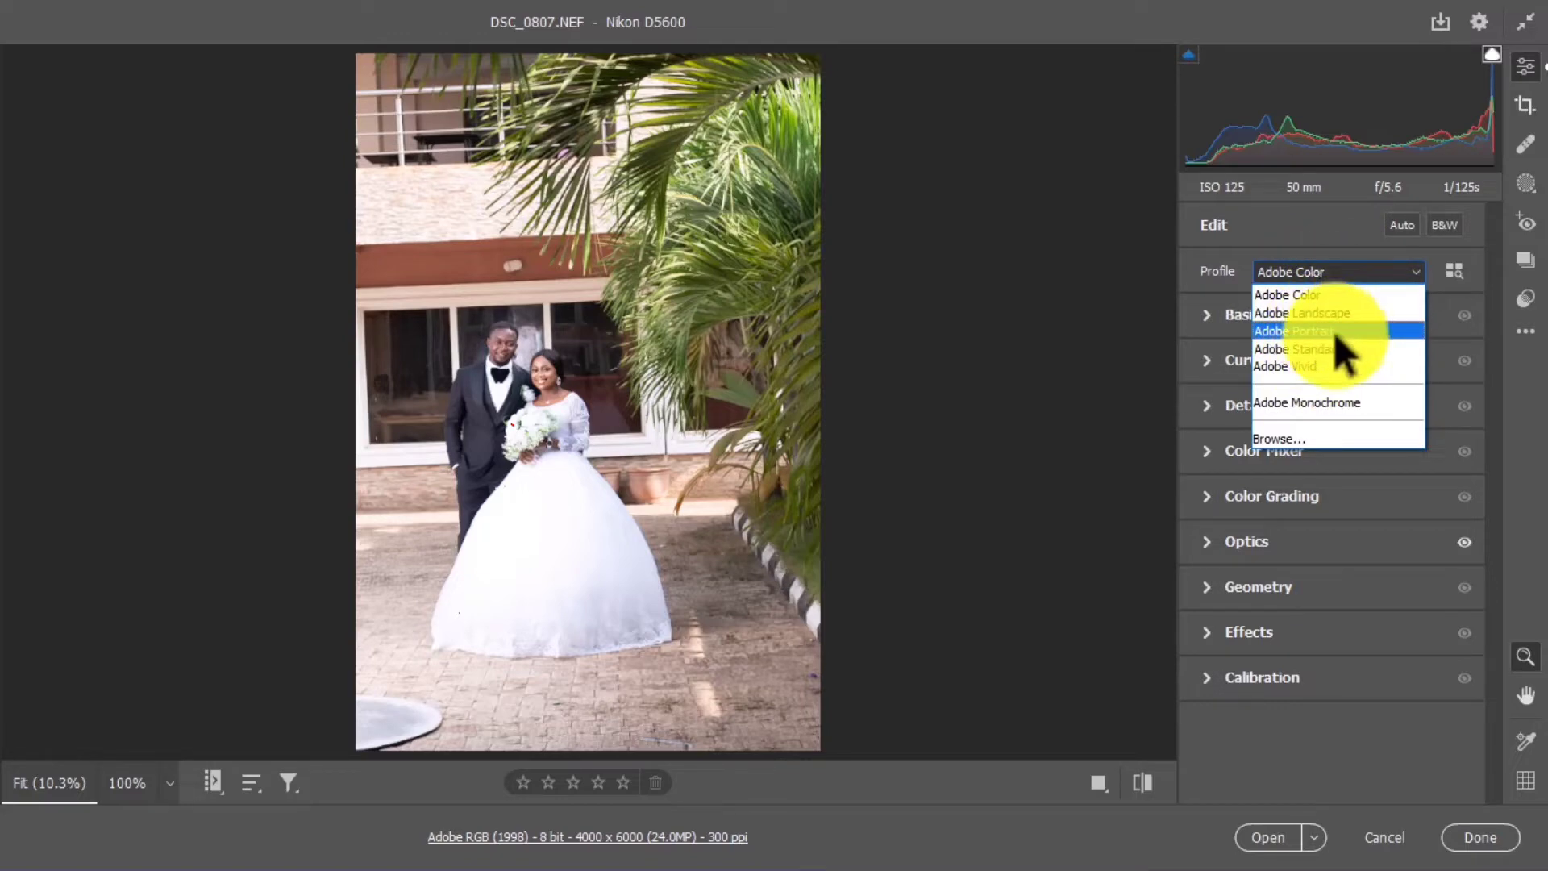
pyautogui.click(1317, 361)
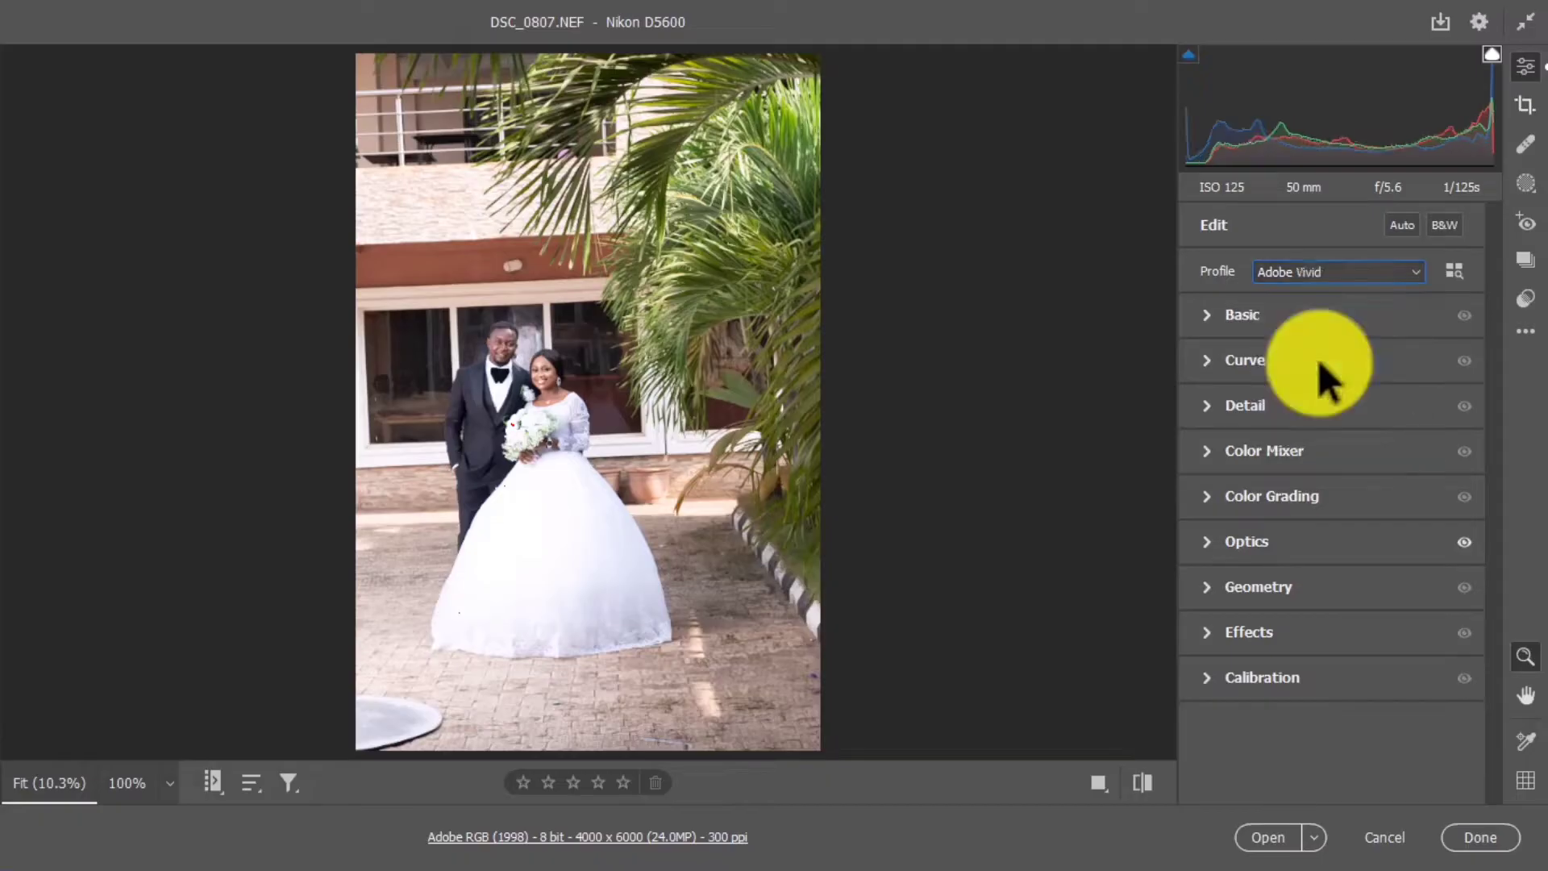
pyautogui.click(1328, 274)
pyautogui.click(1322, 311)
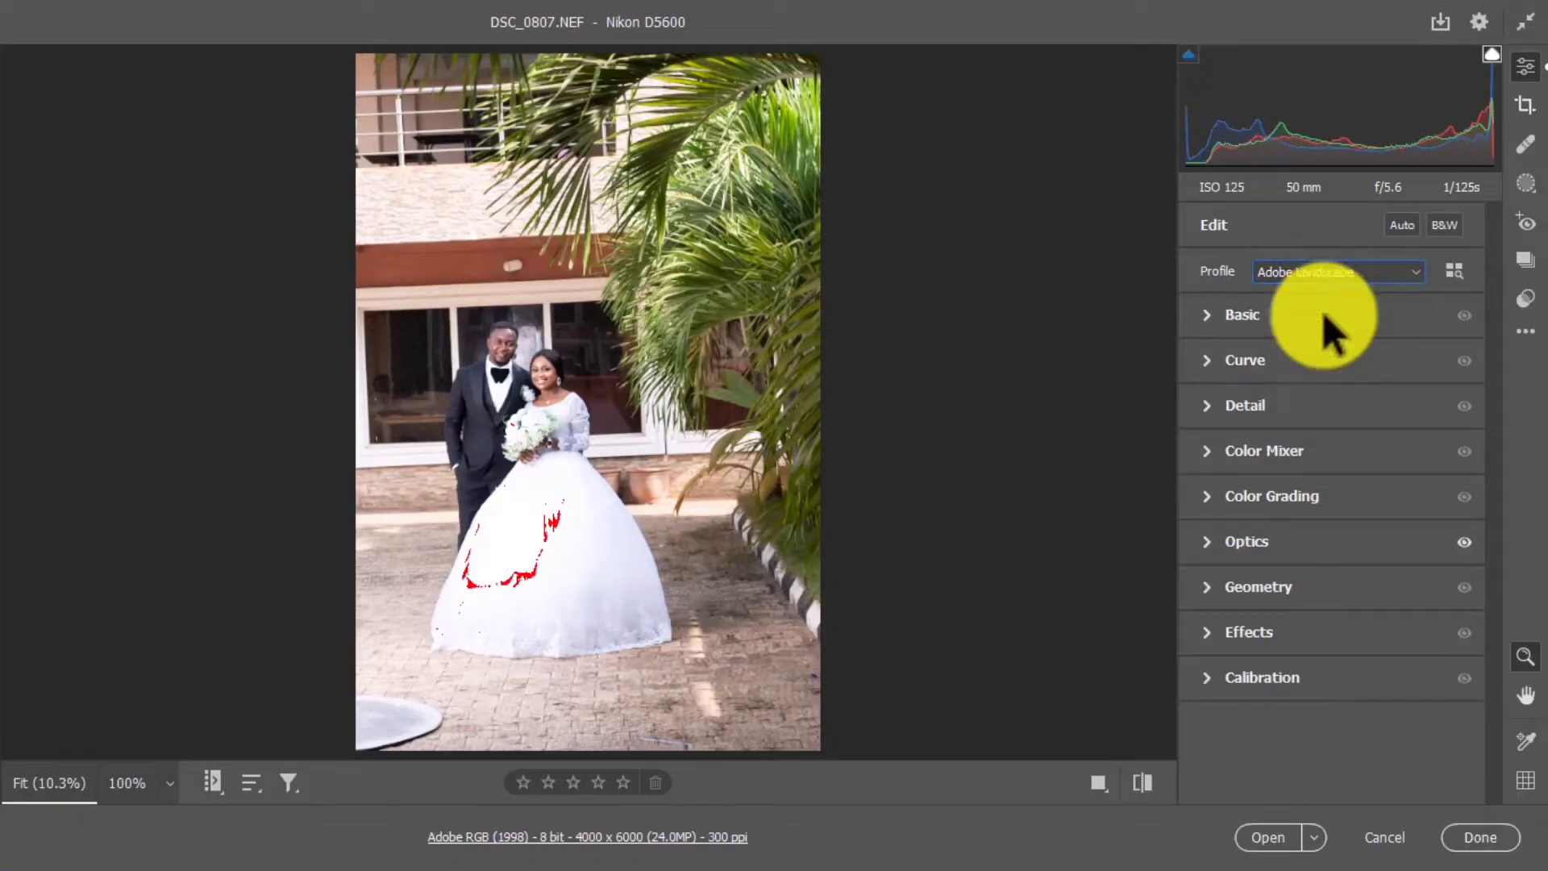
pyautogui.click(1319, 274)
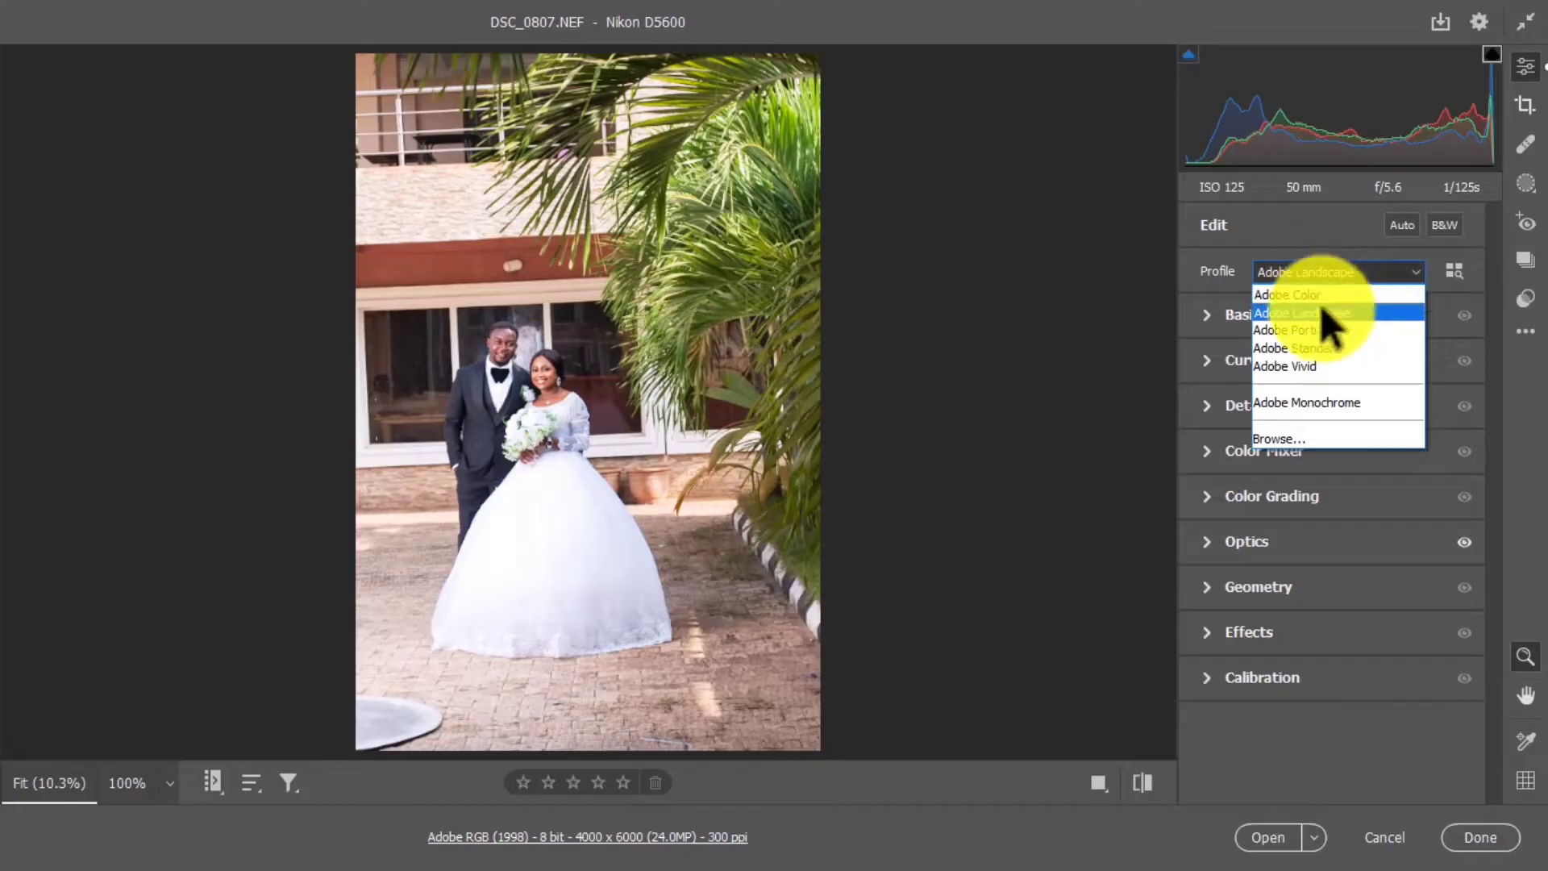
pyautogui.click(1321, 348)
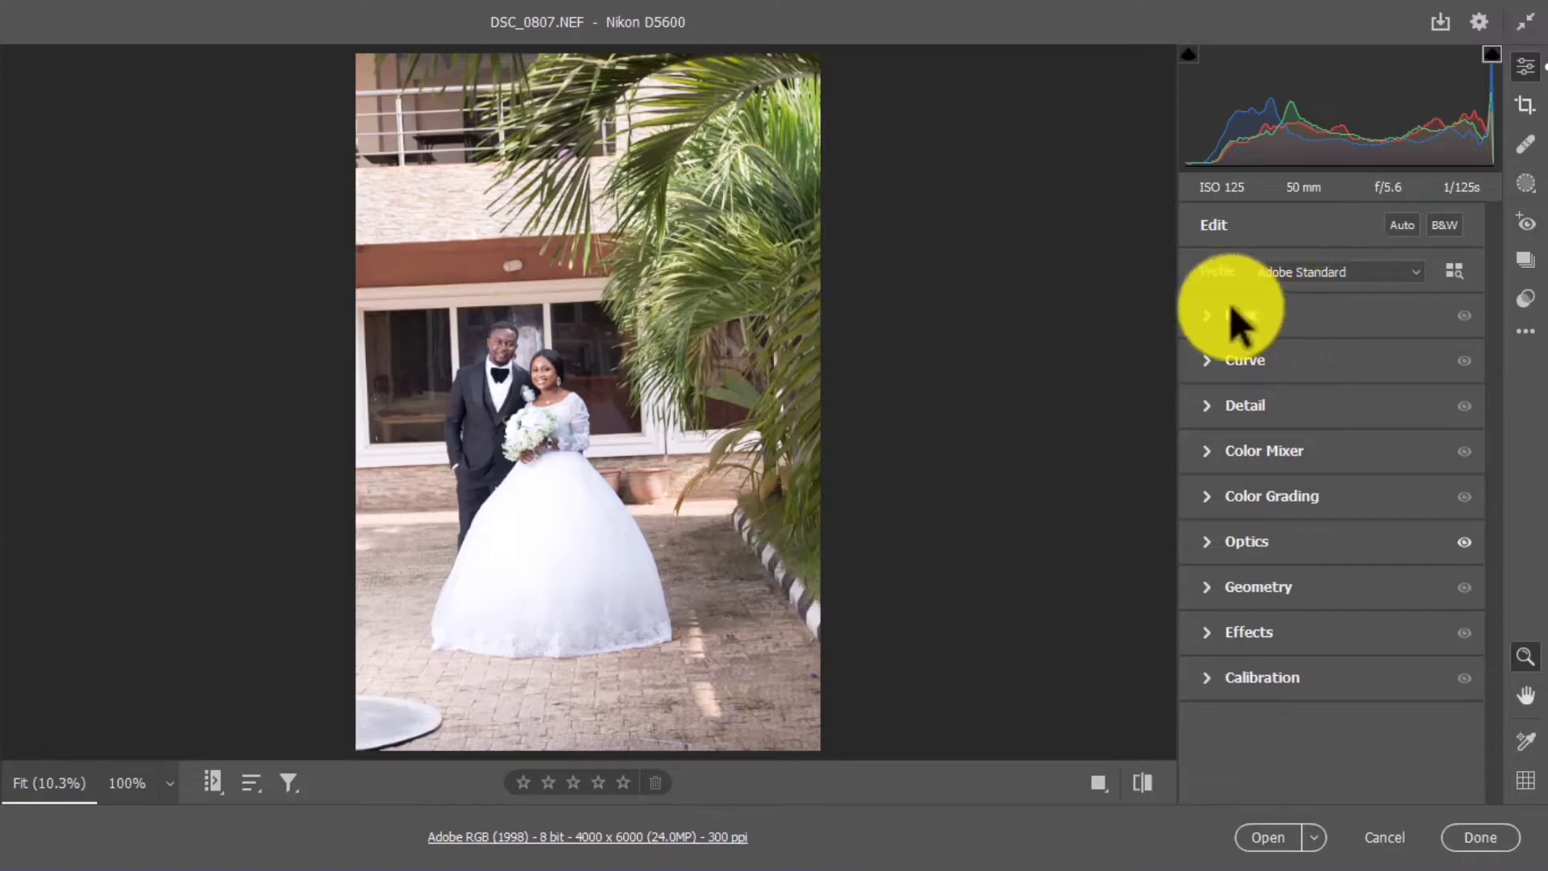
# Calibrate the primary colours with saturation +30 for blue, +4 for green and +3 for red.
pyautogui.click(1206, 675)
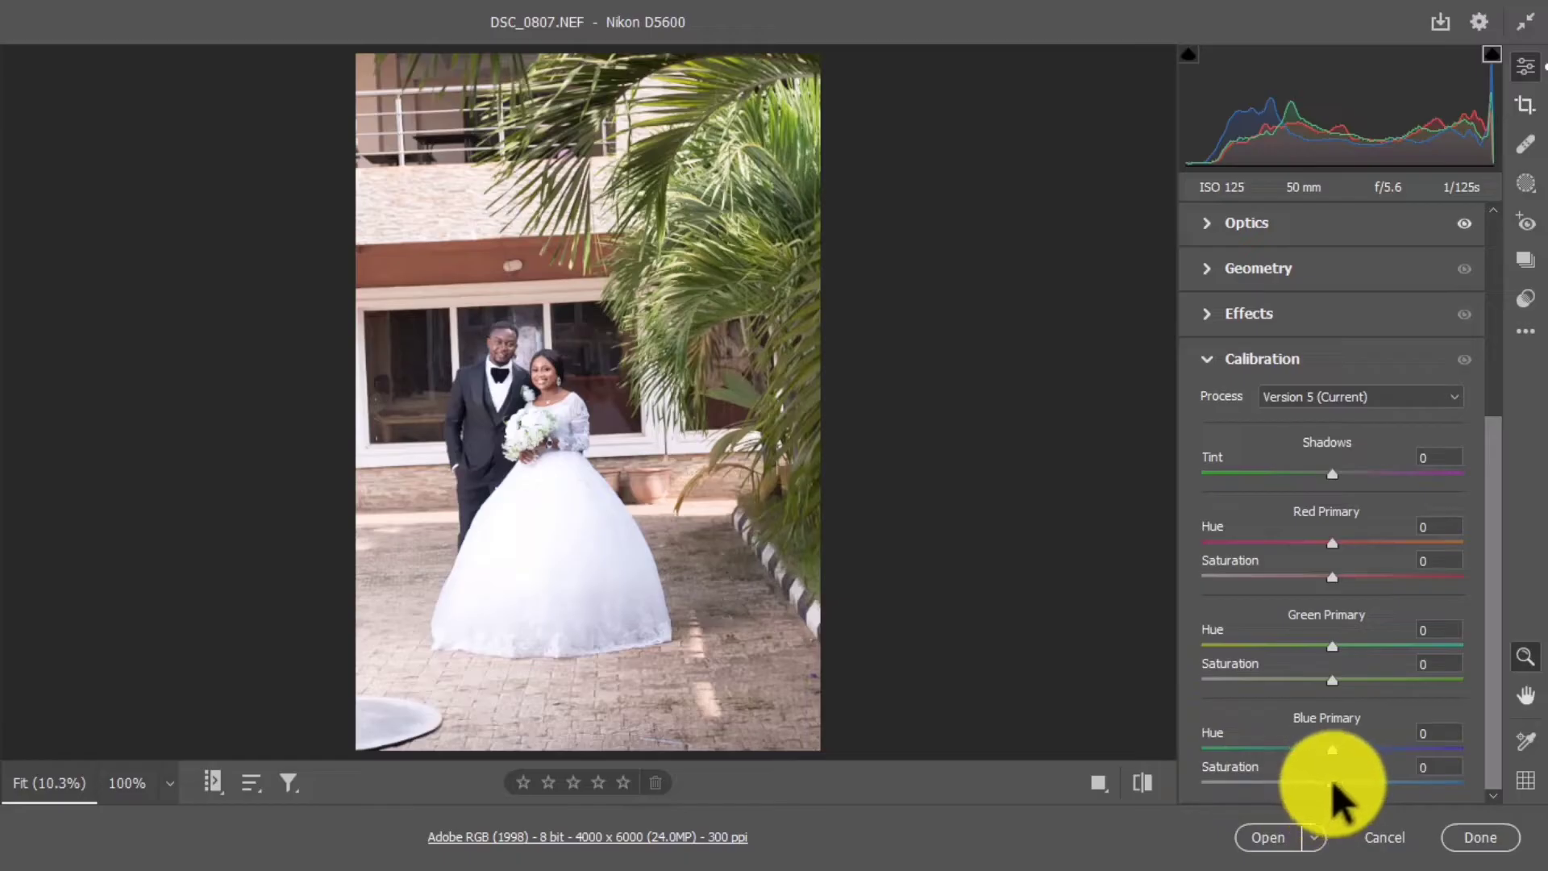
pyautogui.moveTo(1332, 781); pyautogui.dragTo(1370, 772)
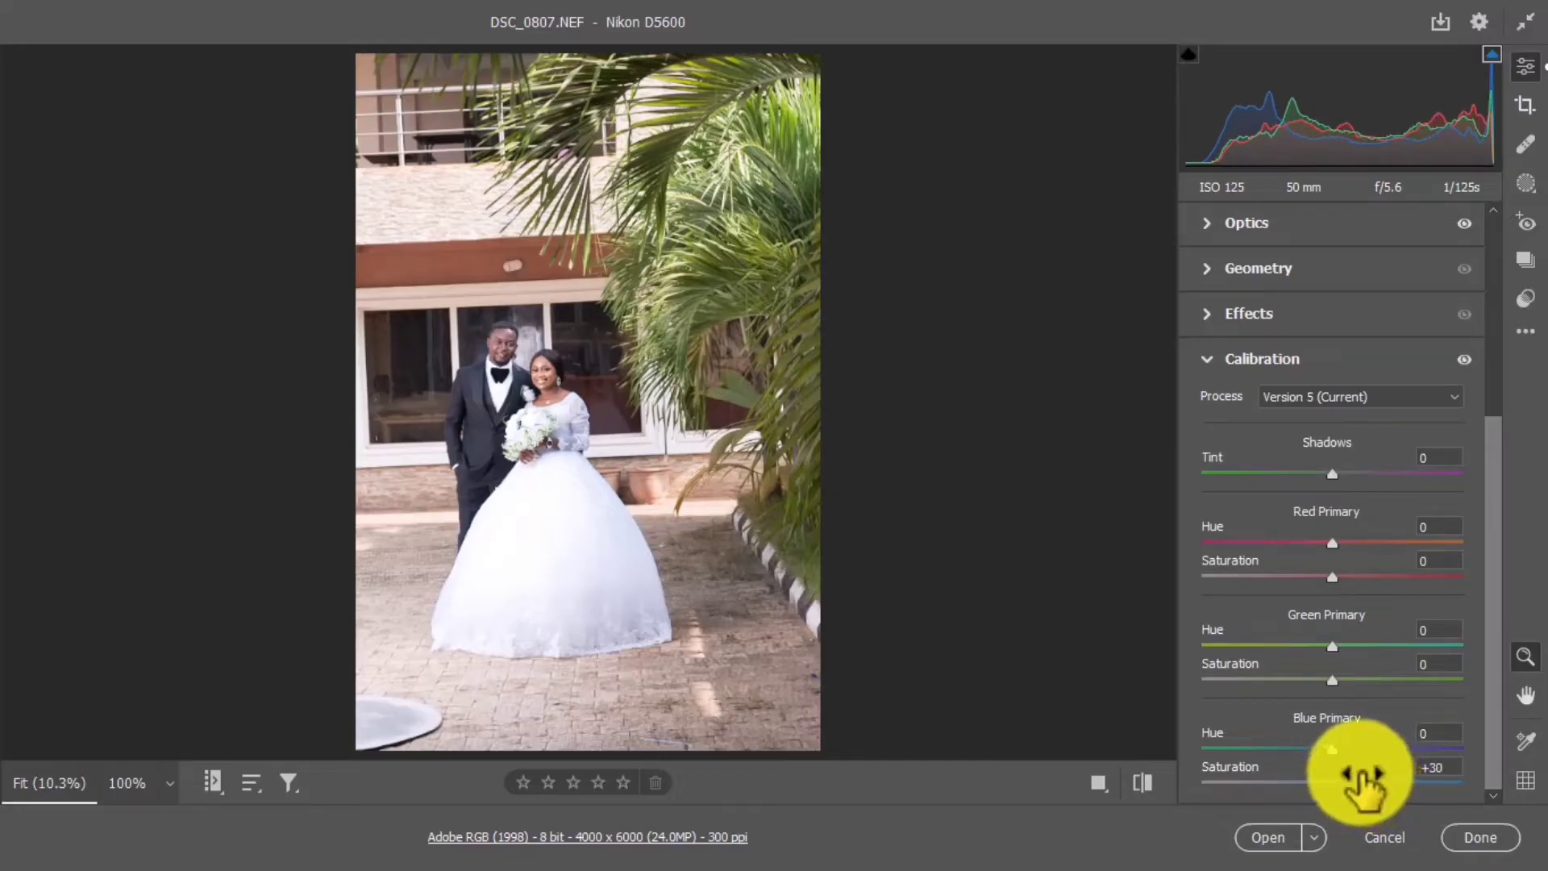
pyautogui.moveTo(1333, 678); pyautogui.dragTo(1338, 673)
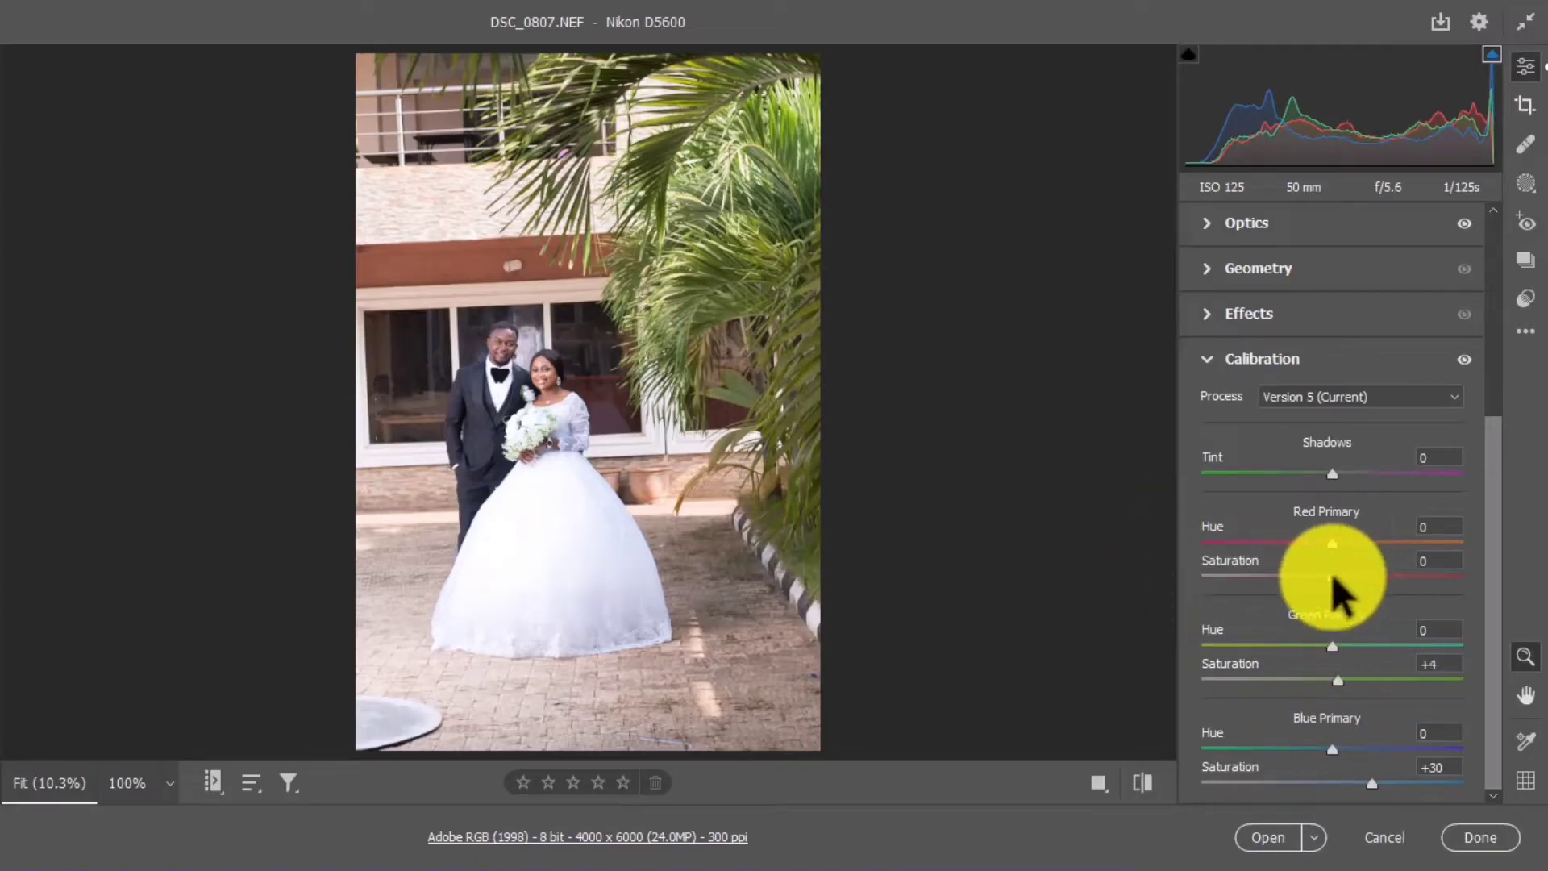
pyautogui.moveTo(1333, 578); pyautogui.dragTo(1339, 579)
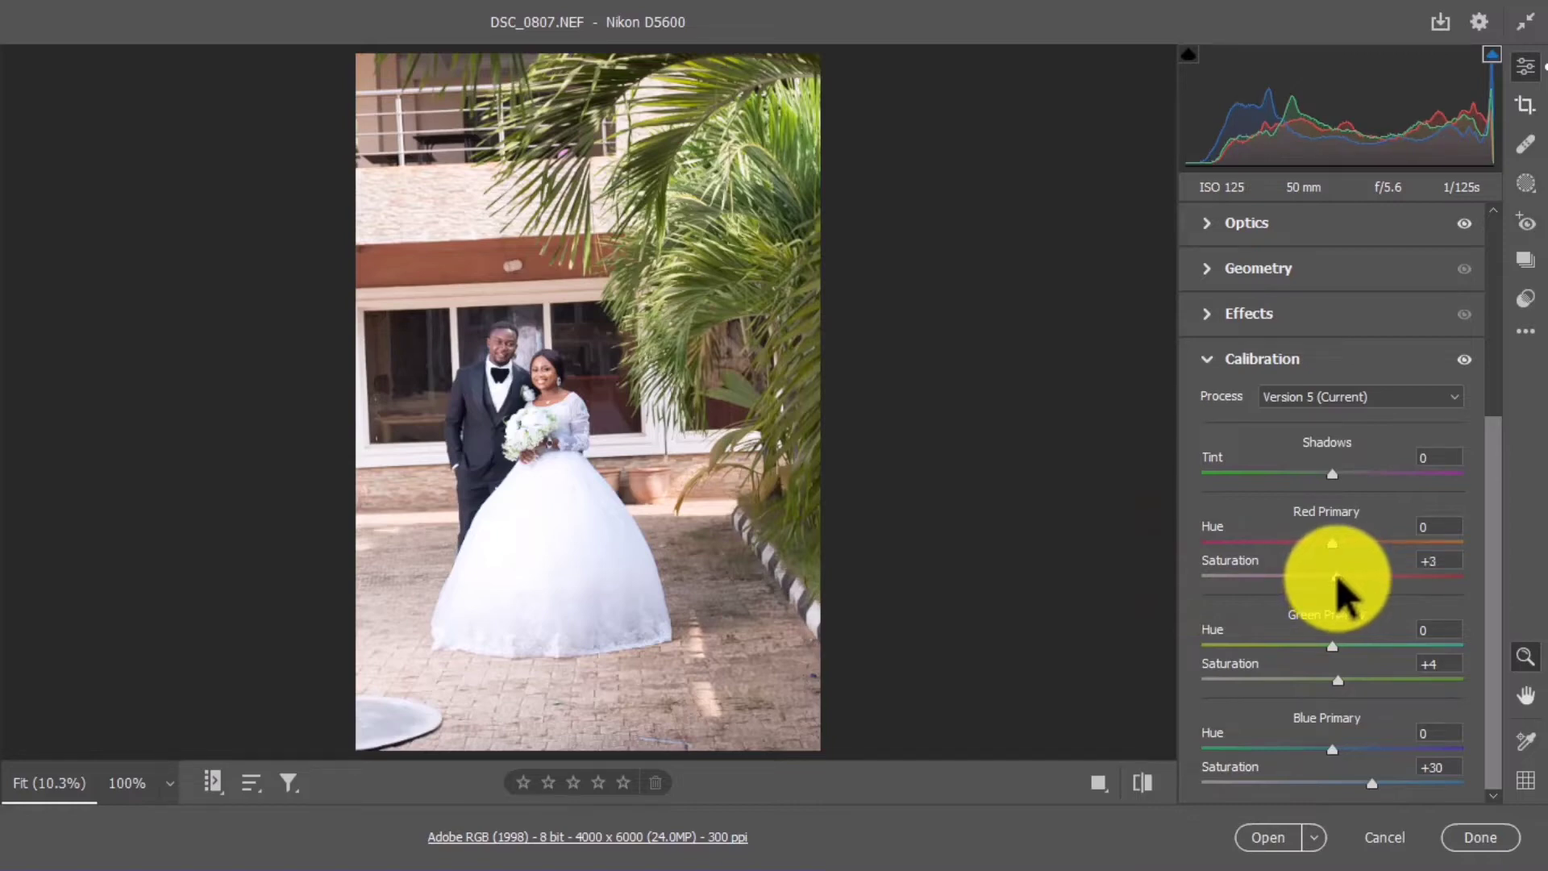
pyautogui.click(1201, 359)
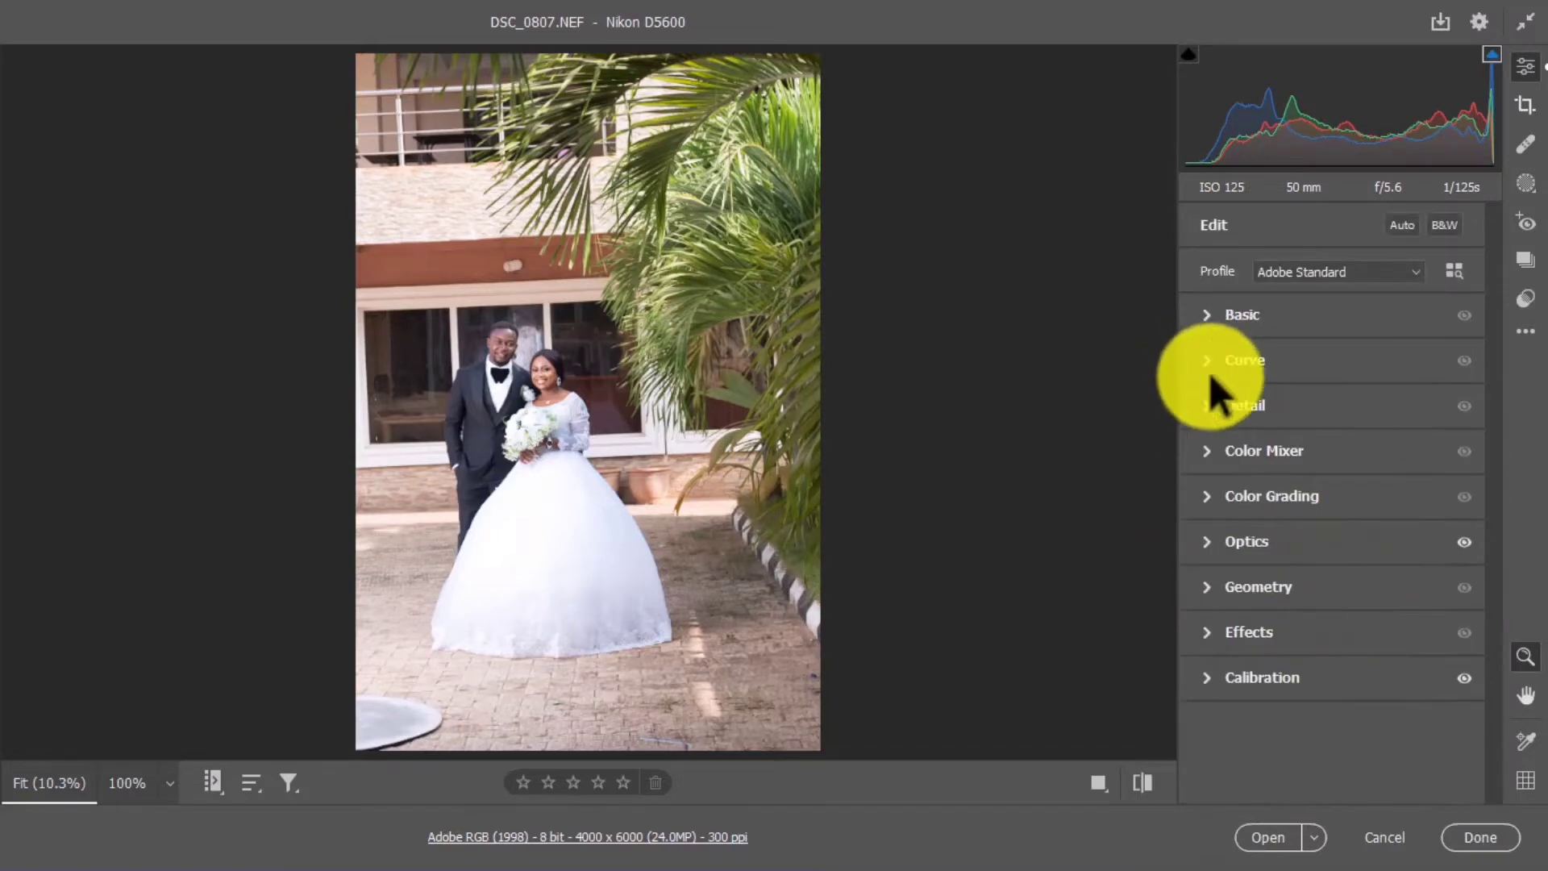
# Adjust the photo's white balance to a temperature of 5450 and a tint of -3.
pyautogui.click(1206, 314)
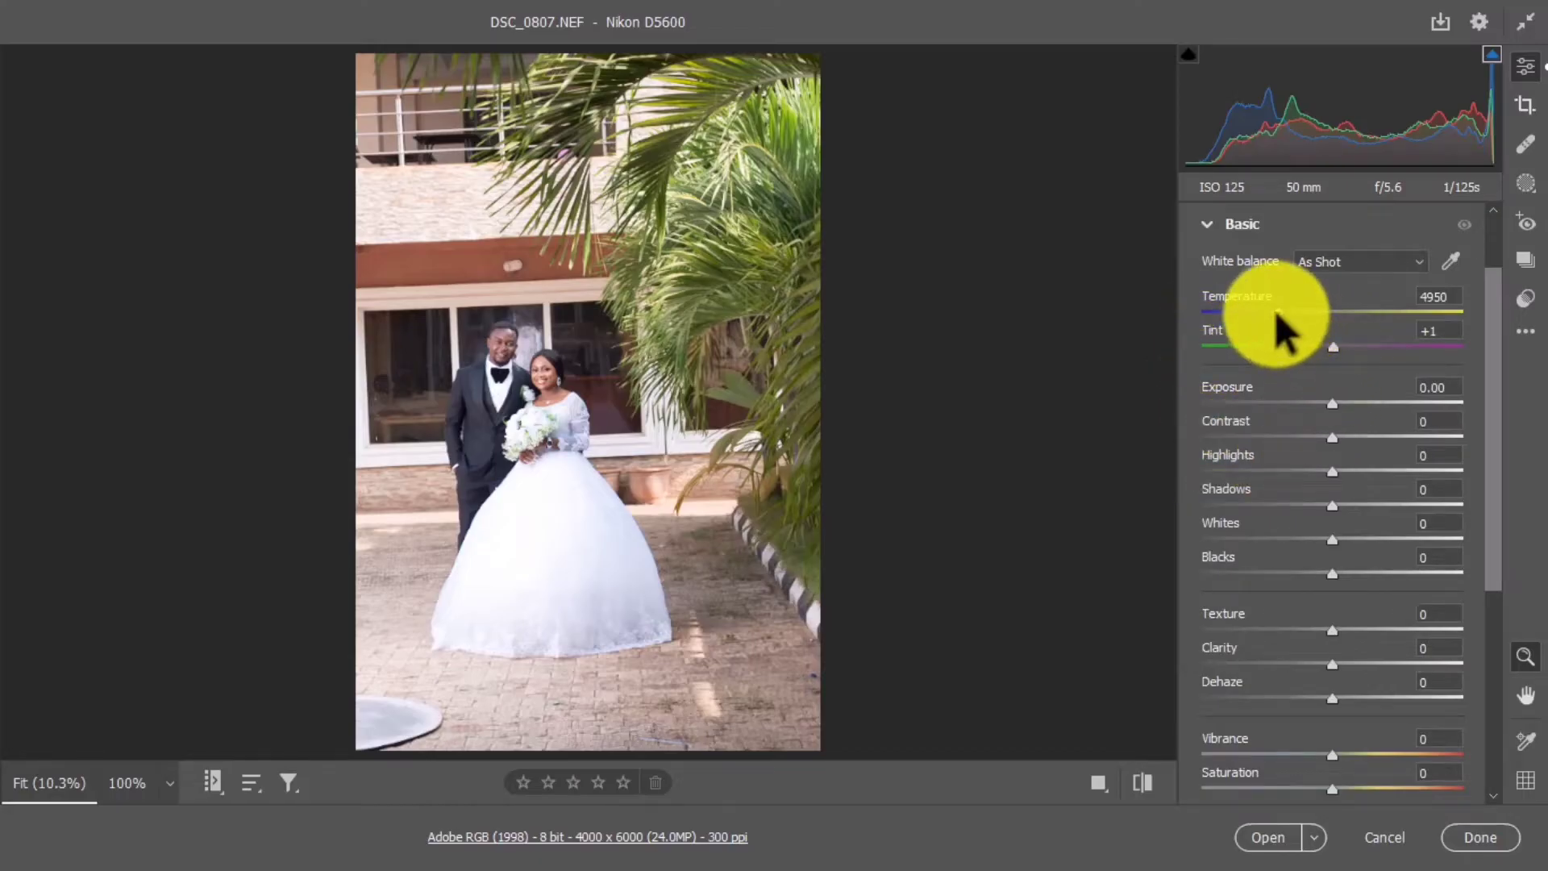
pyautogui.moveTo(1278, 314); pyautogui.dragTo(1289, 307)
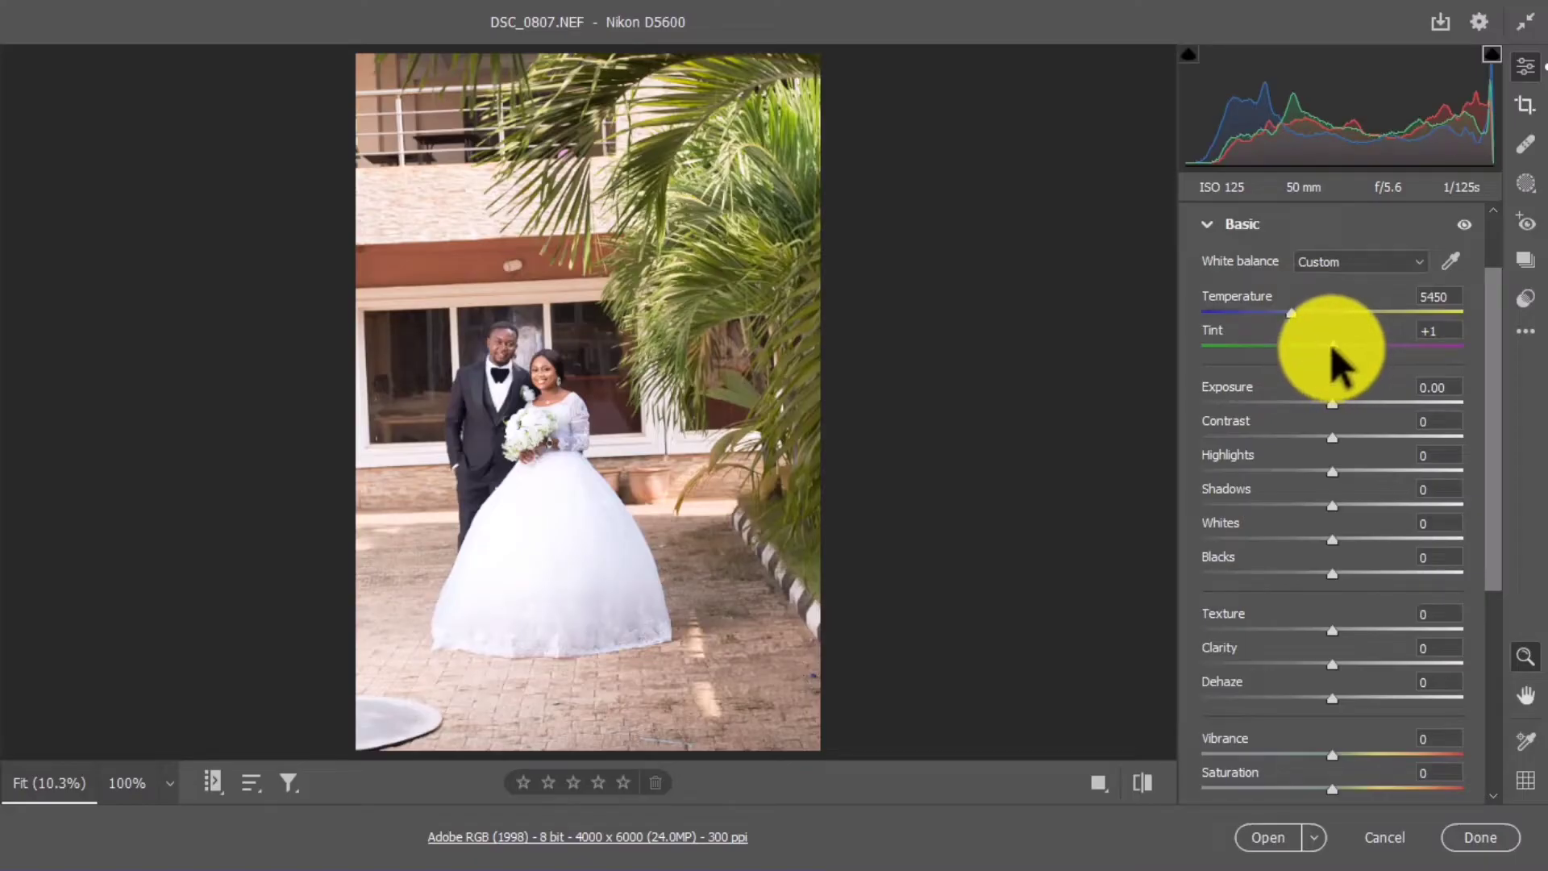
pyautogui.moveTo(1330, 345); pyautogui.dragTo(1325, 344)
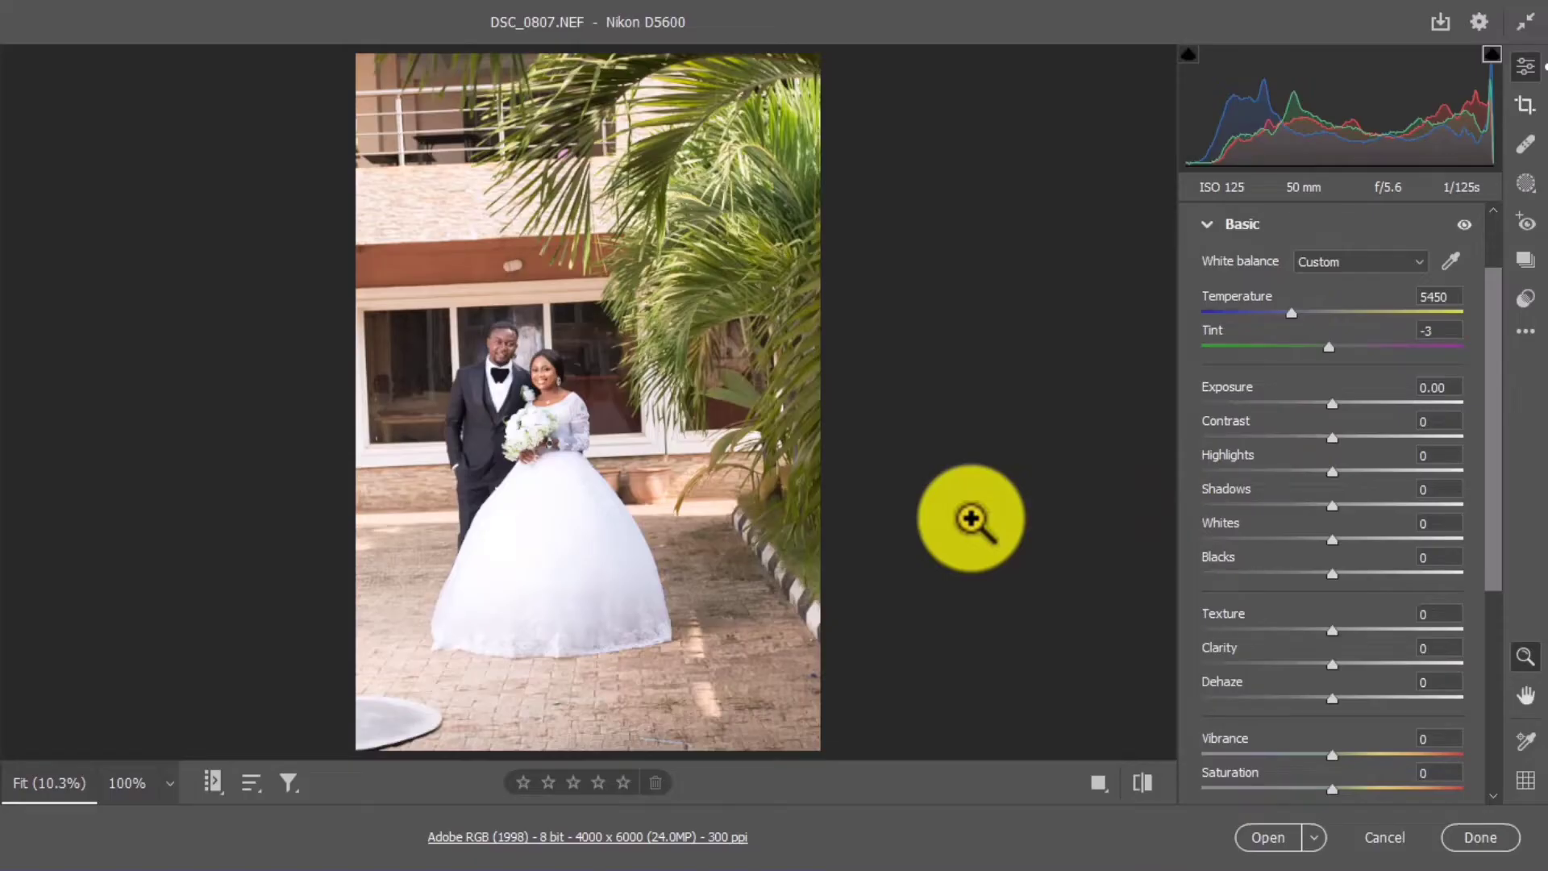
# Balance the photo's tones with Contrast +9, Highlights -100, Shadows +17 and Whites -43.
pyautogui.moveTo(1337, 437); pyautogui.dragTo(1136, 466)
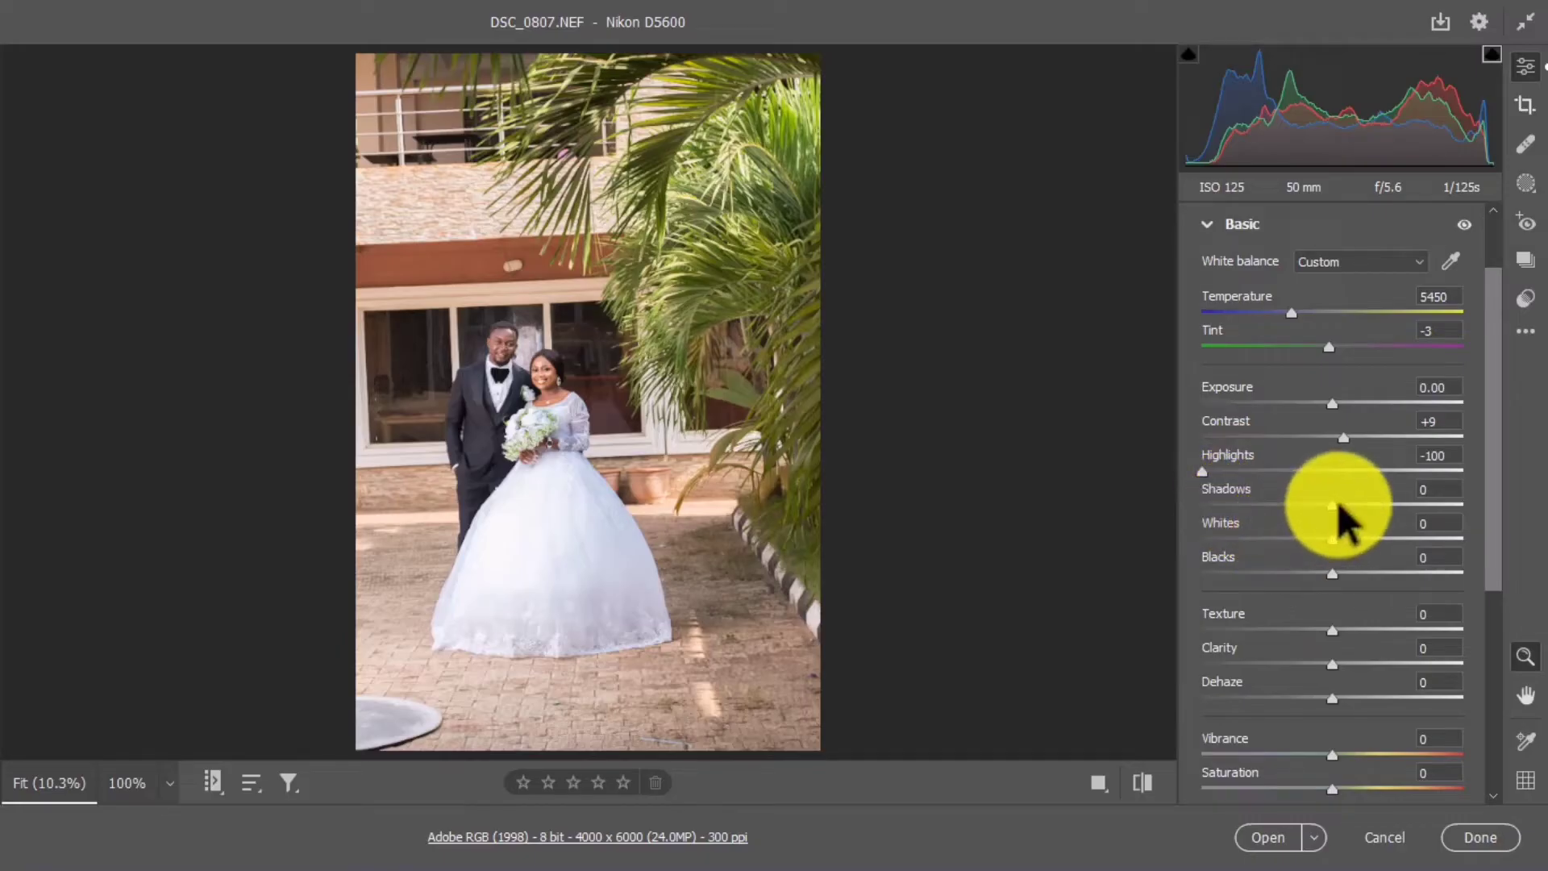
pyautogui.moveTo(1340, 506); pyautogui.dragTo(1357, 489)
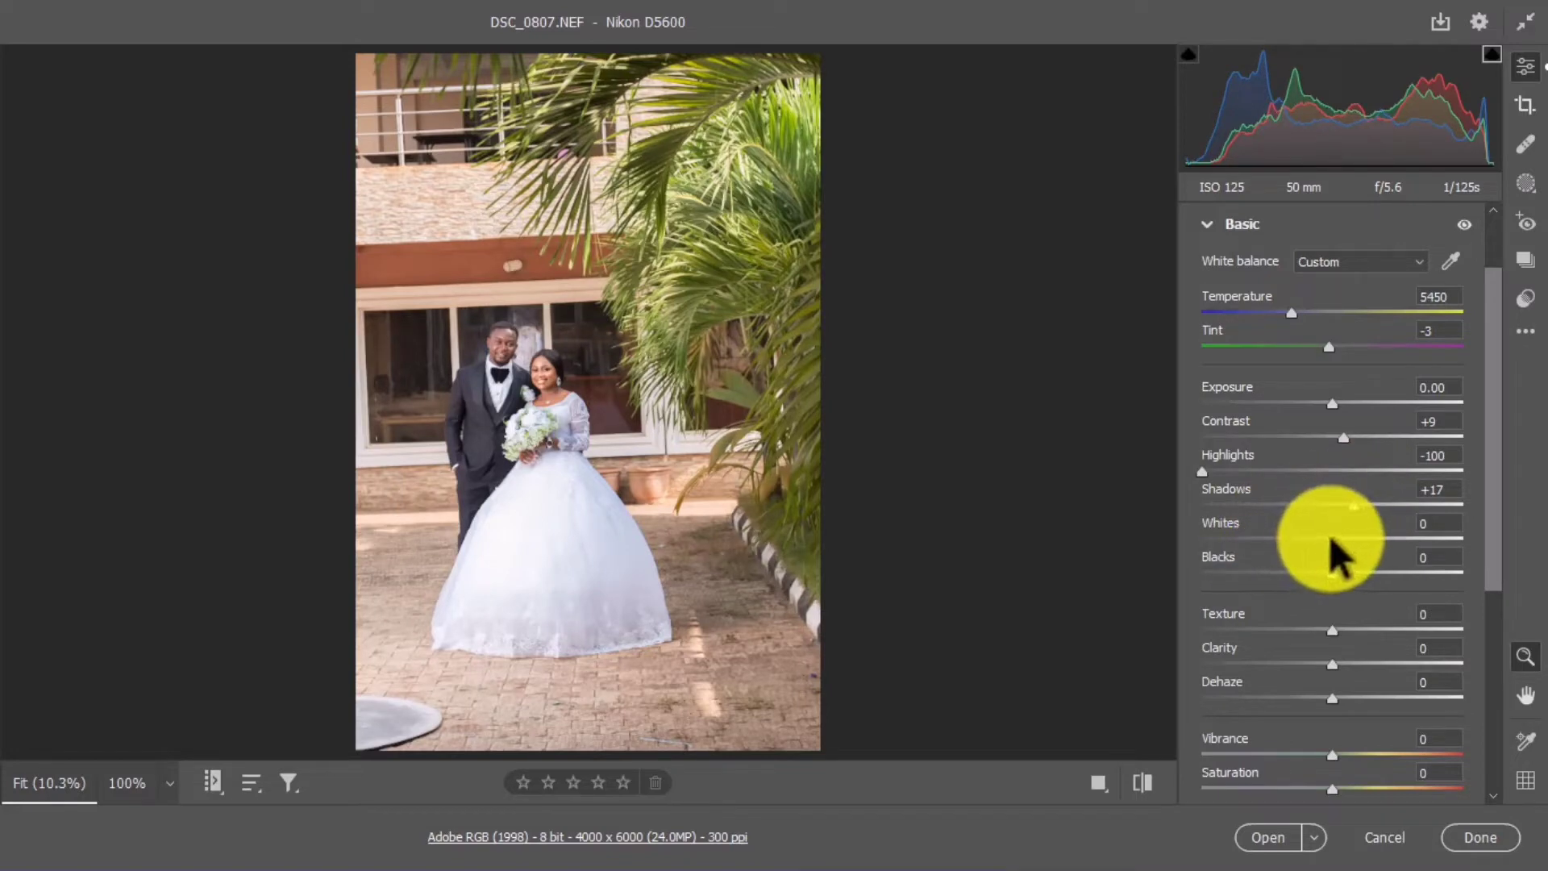
pyautogui.moveTo(1334, 539); pyautogui.dragTo(1279, 524)
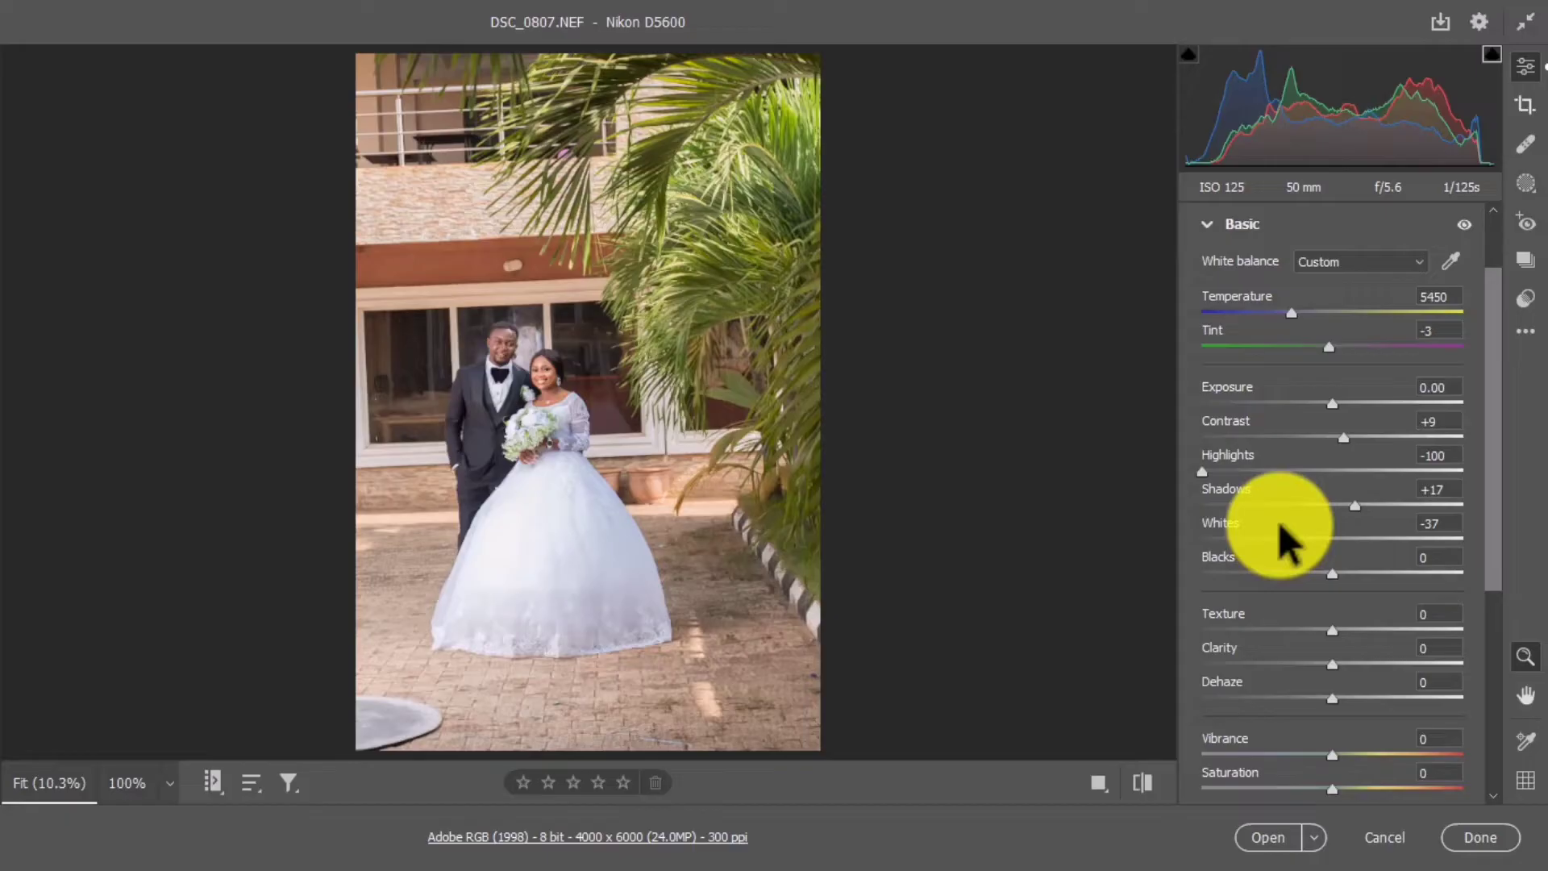
pyautogui.moveTo(1279, 521); pyautogui.dragTo(1274, 518)
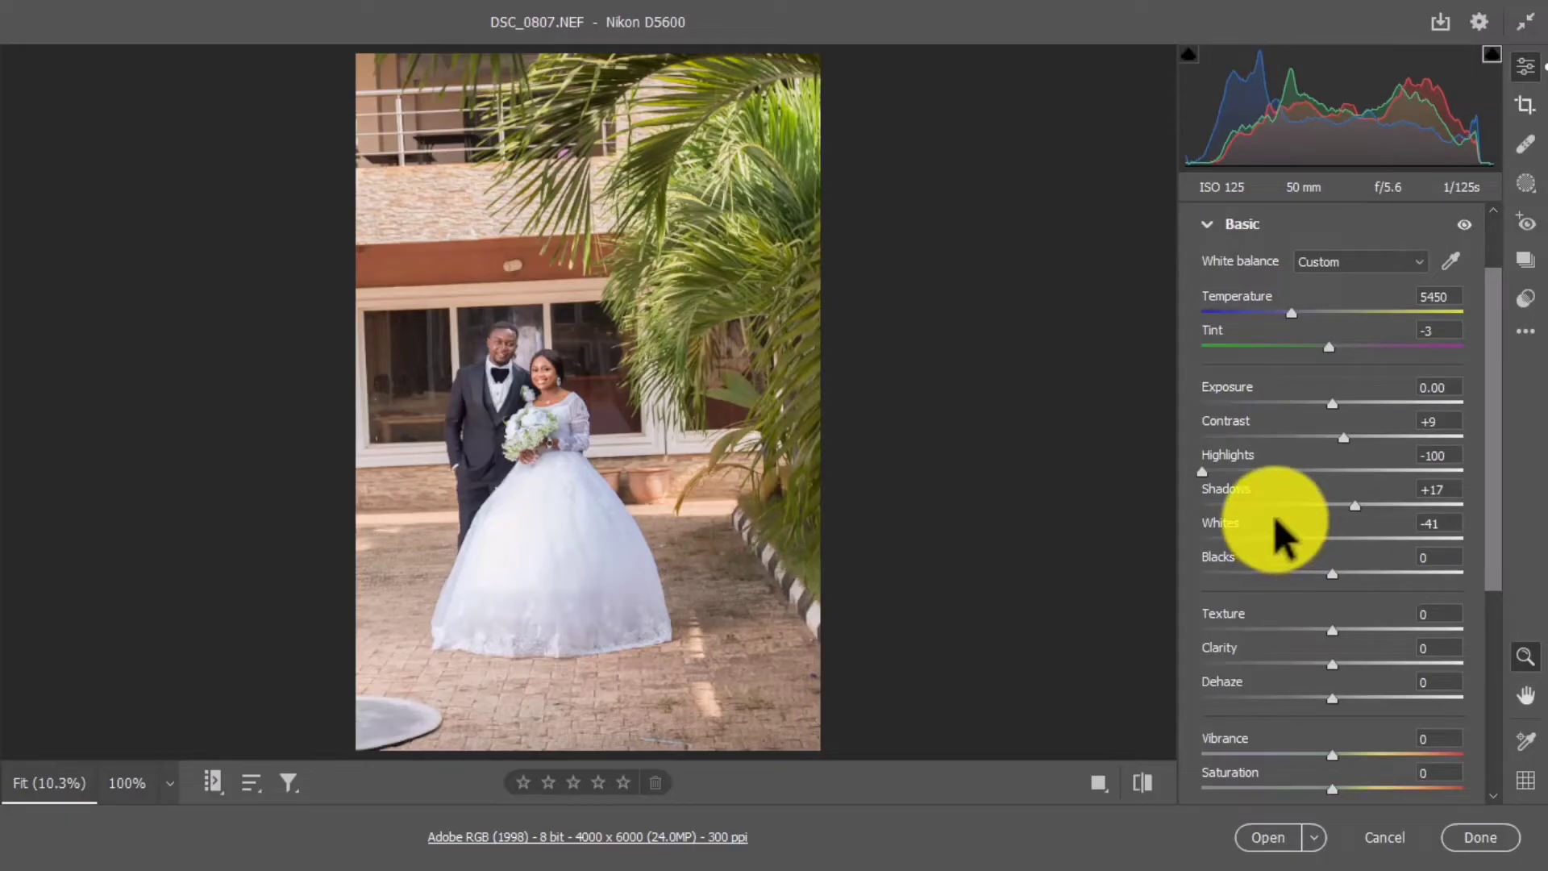
pyautogui.moveTo(1277, 517)
pyautogui.mouseDown()
pyautogui.moveTo(1320, 518)
pyautogui.moveTo(1284, 515)
pyautogui.mouseUp()
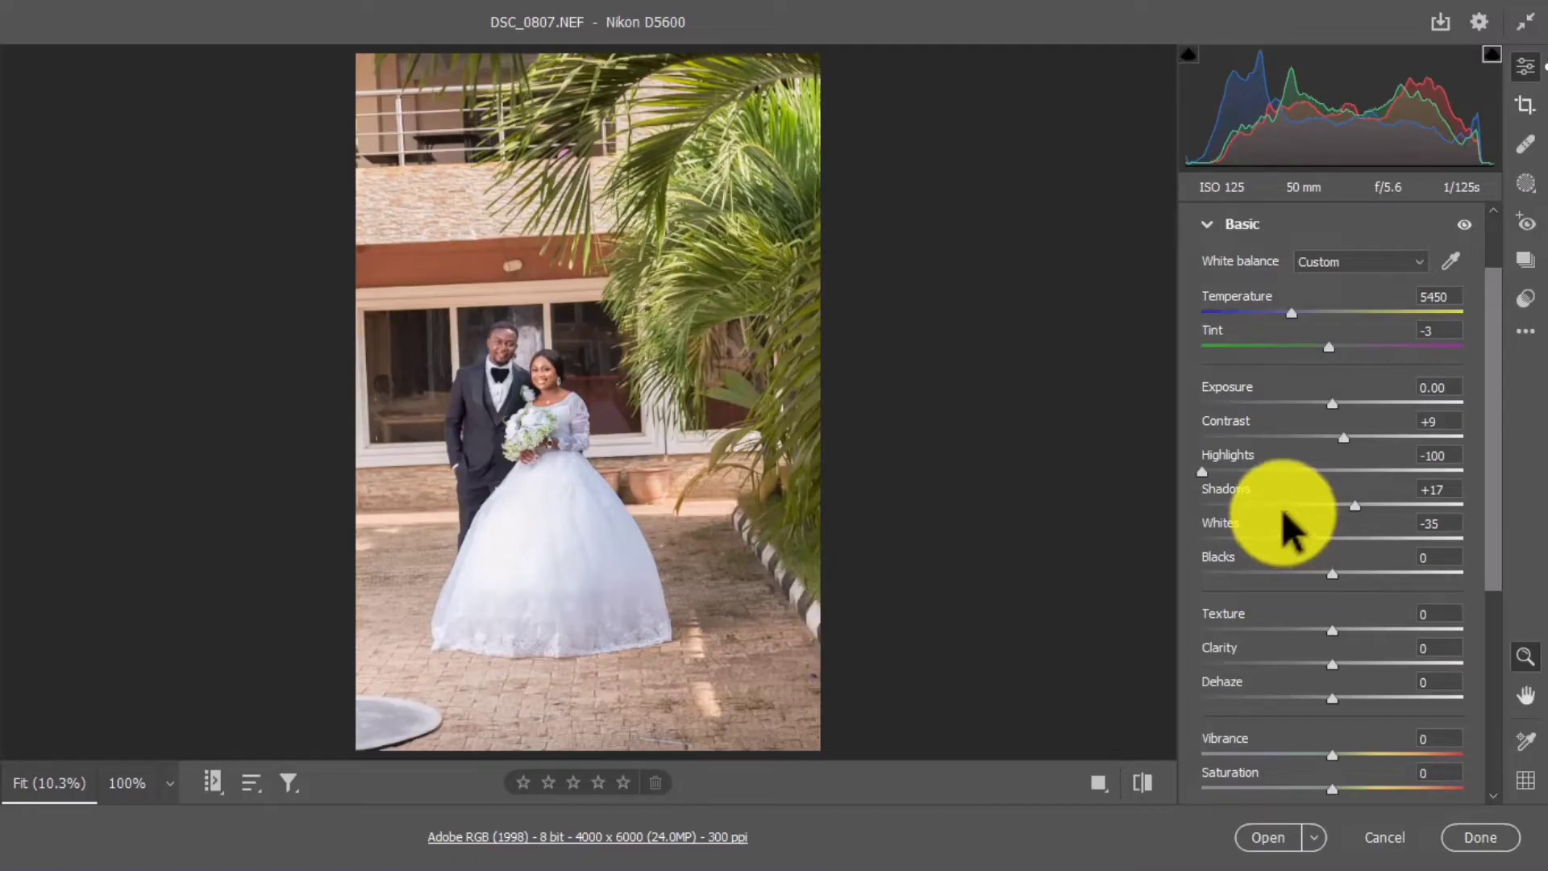
pyautogui.moveTo(1281, 509); pyautogui.dragTo(1270, 508)
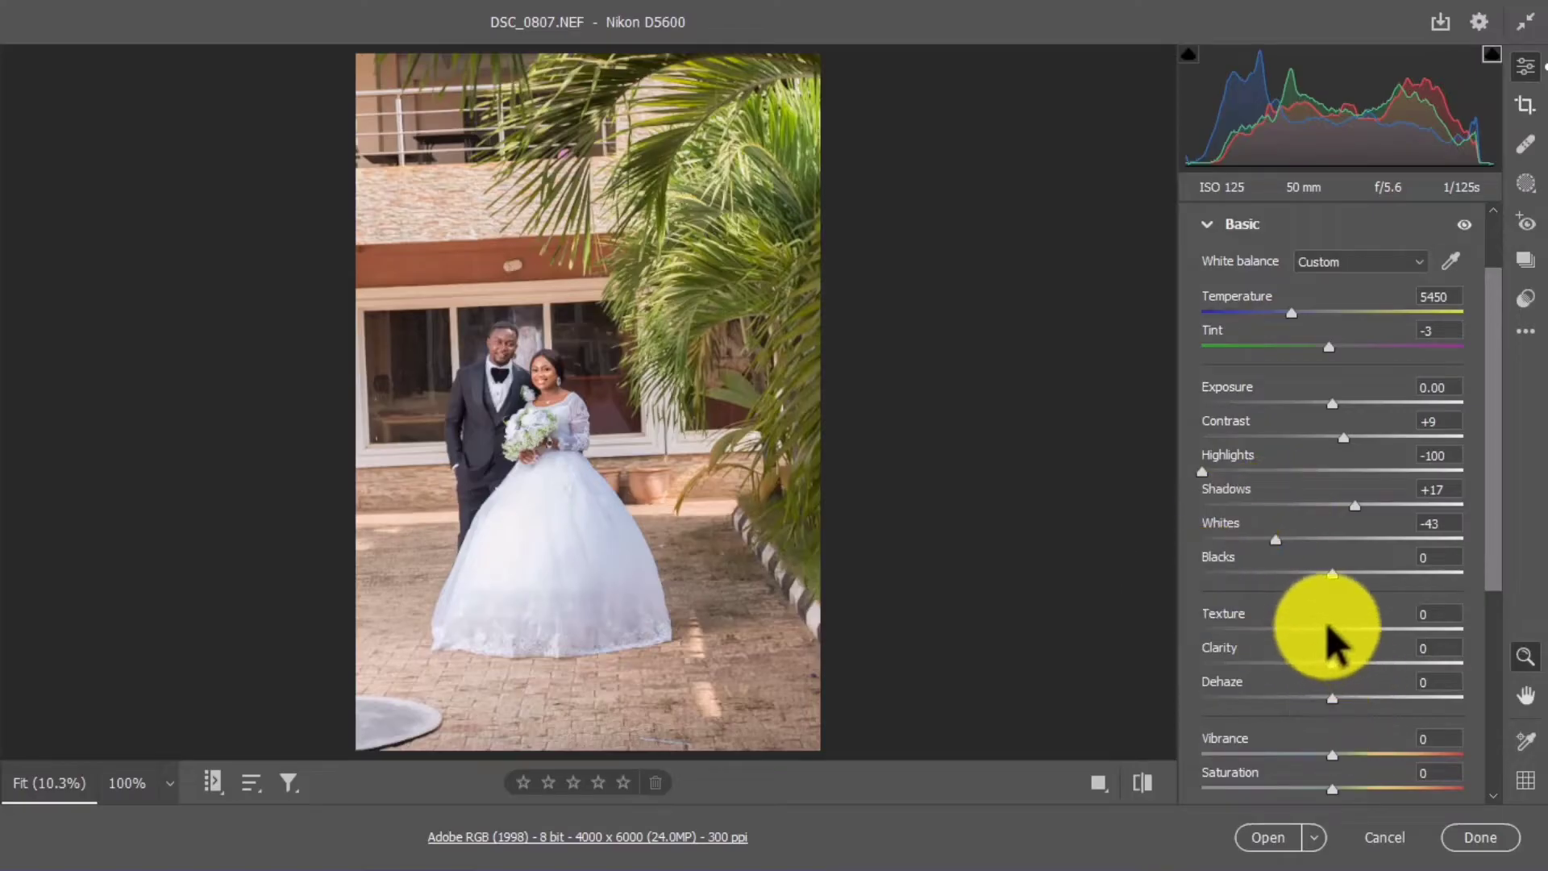
# Raise the photo's Texture to +14 and check the effect on the couple's faces up close.
pyautogui.moveTo(1338, 633); pyautogui.dragTo(1361, 633)
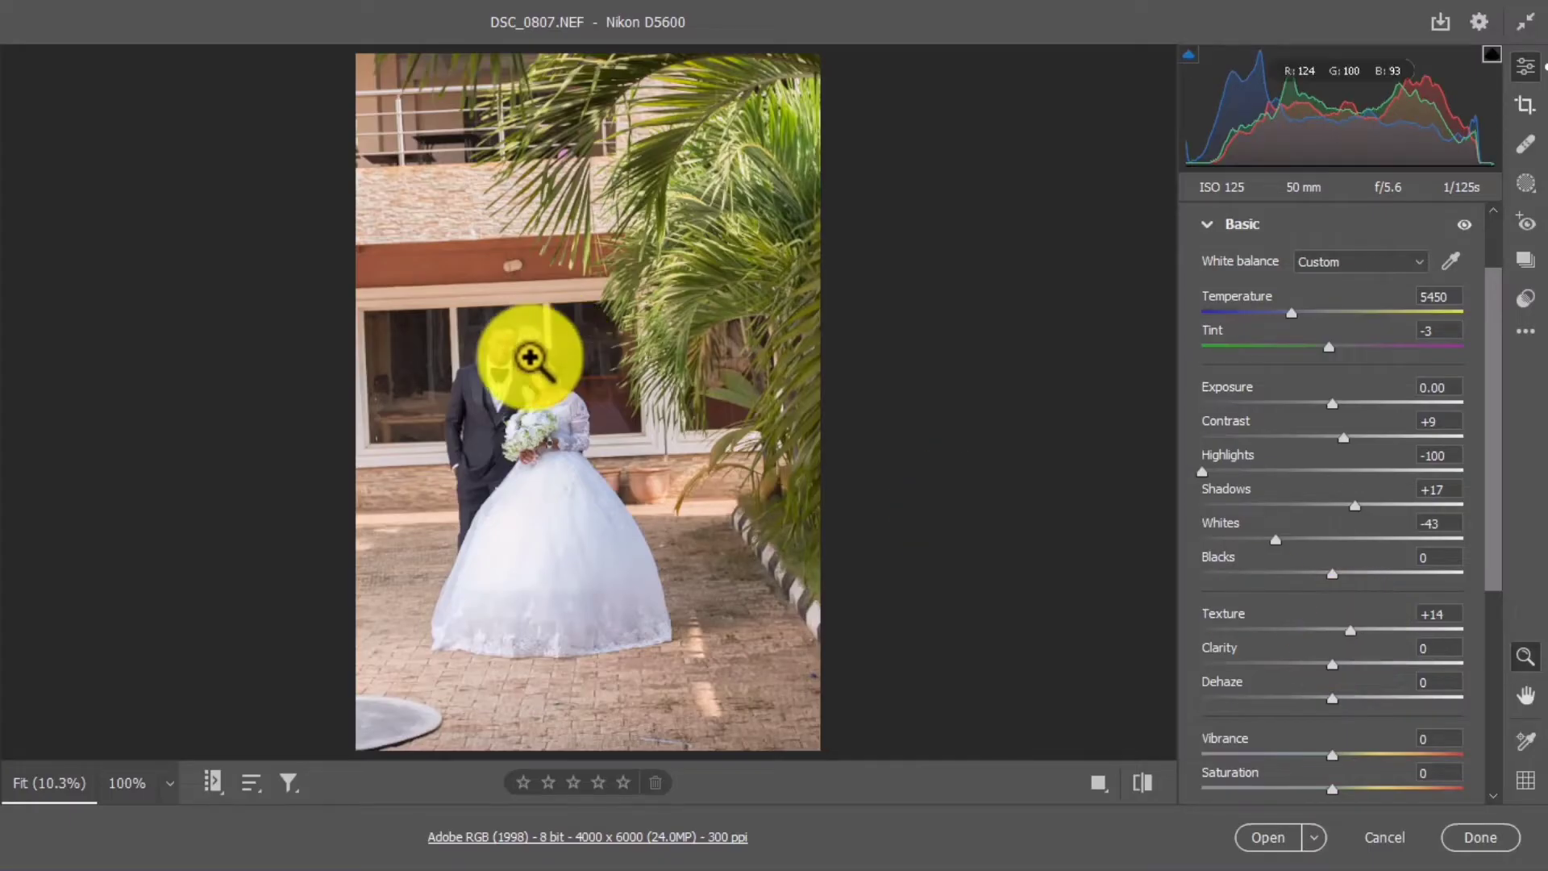
pyautogui.moveTo(518, 349); pyautogui.dragTo(775, 548)
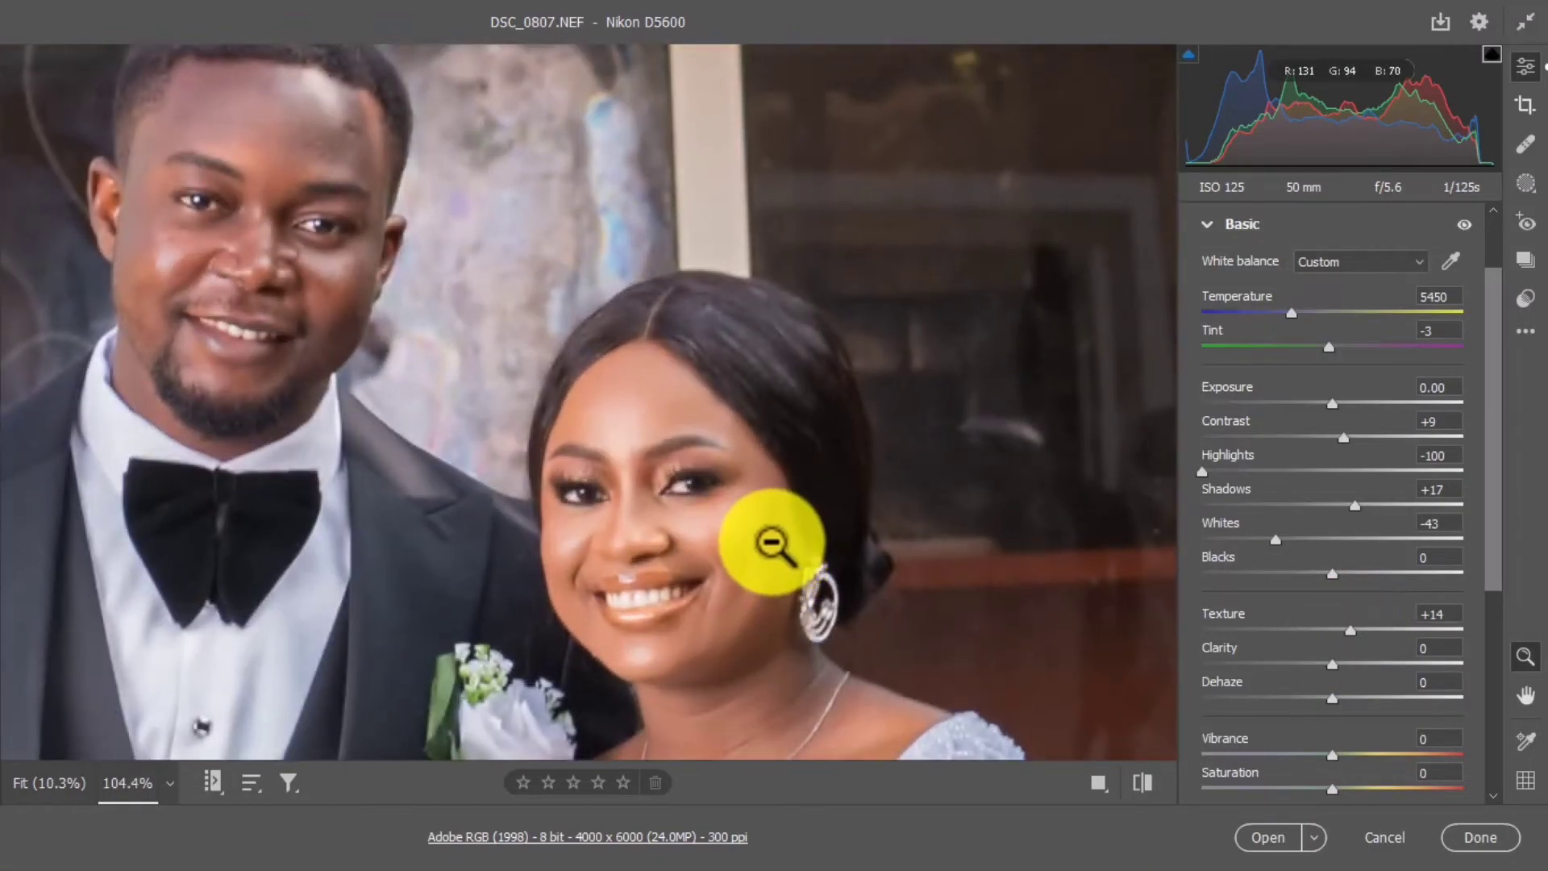
pyautogui.click(775, 548)
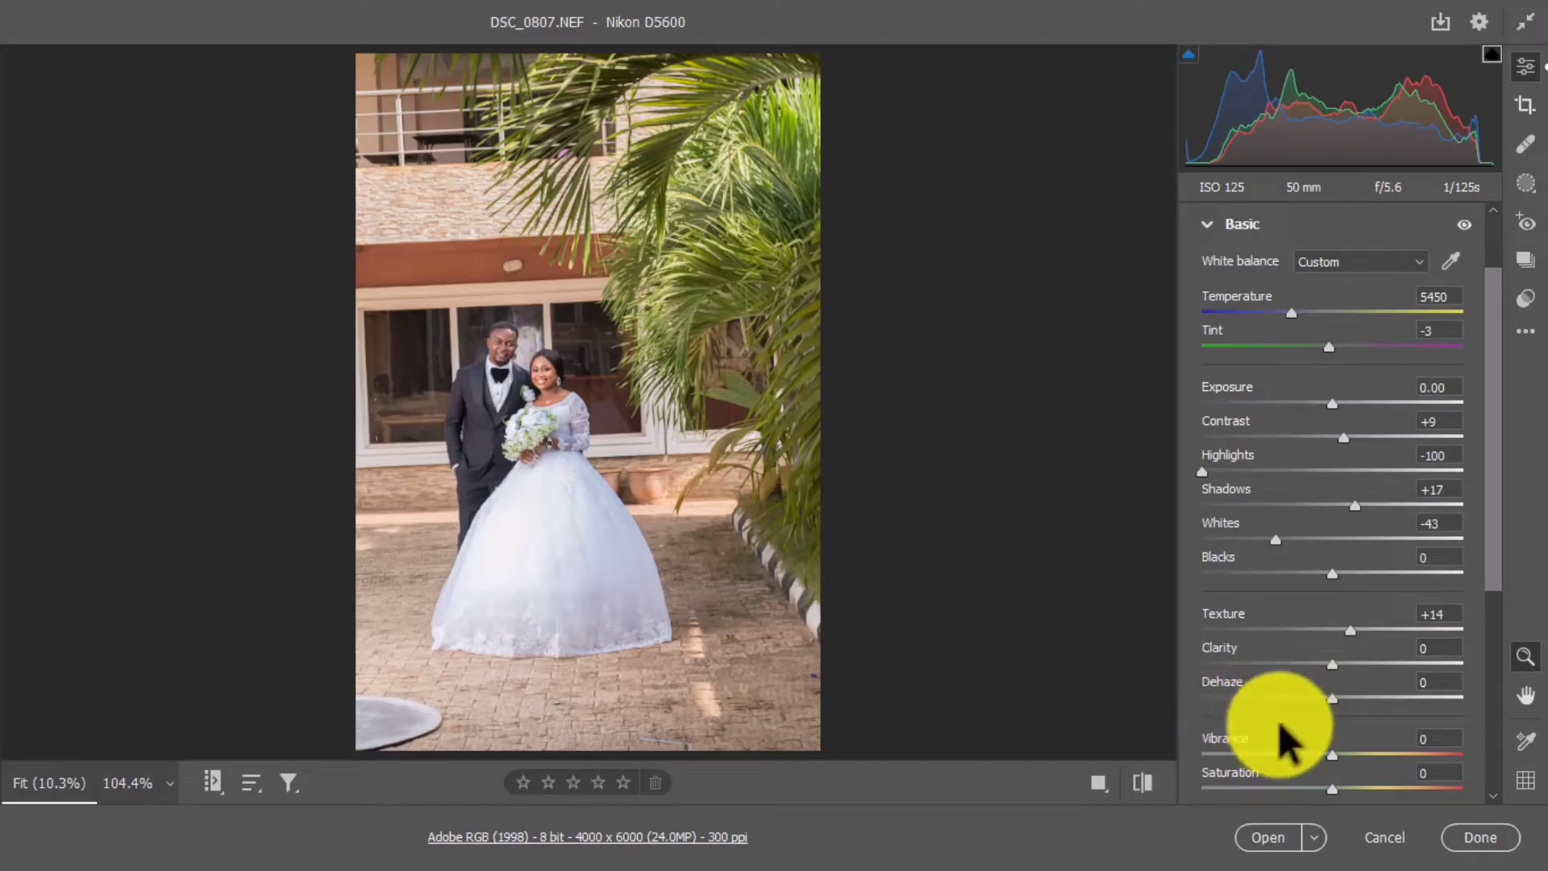
# Set the photo's Vibrance to +21 and its Saturation to -8.
pyautogui.moveTo(1332, 754); pyautogui.dragTo(1368, 761)
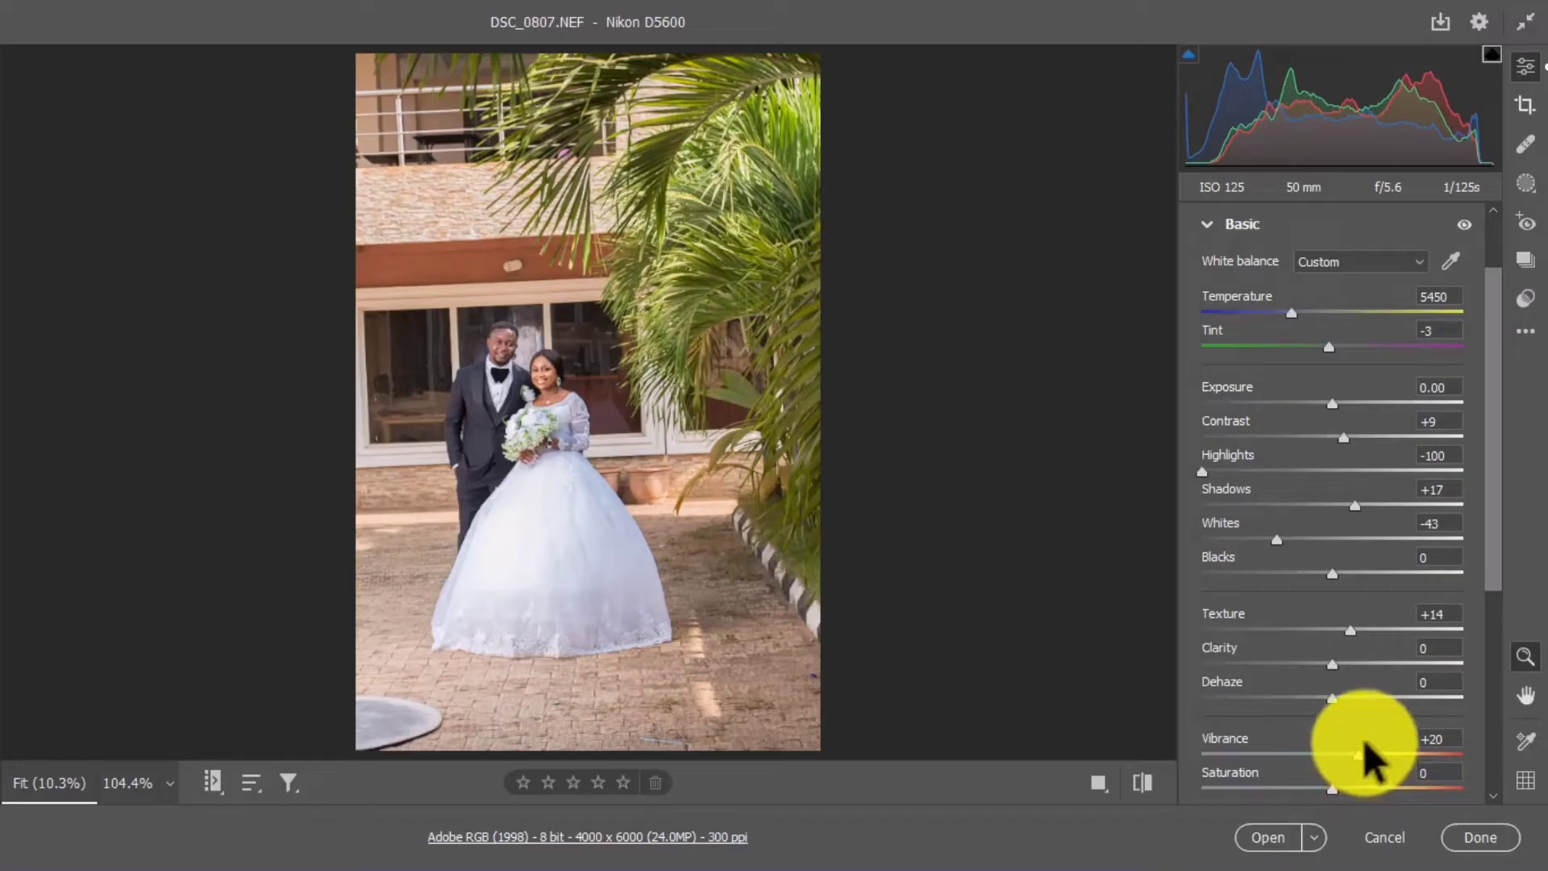
pyautogui.moveTo(1364, 743); pyautogui.dragTo(1366, 743)
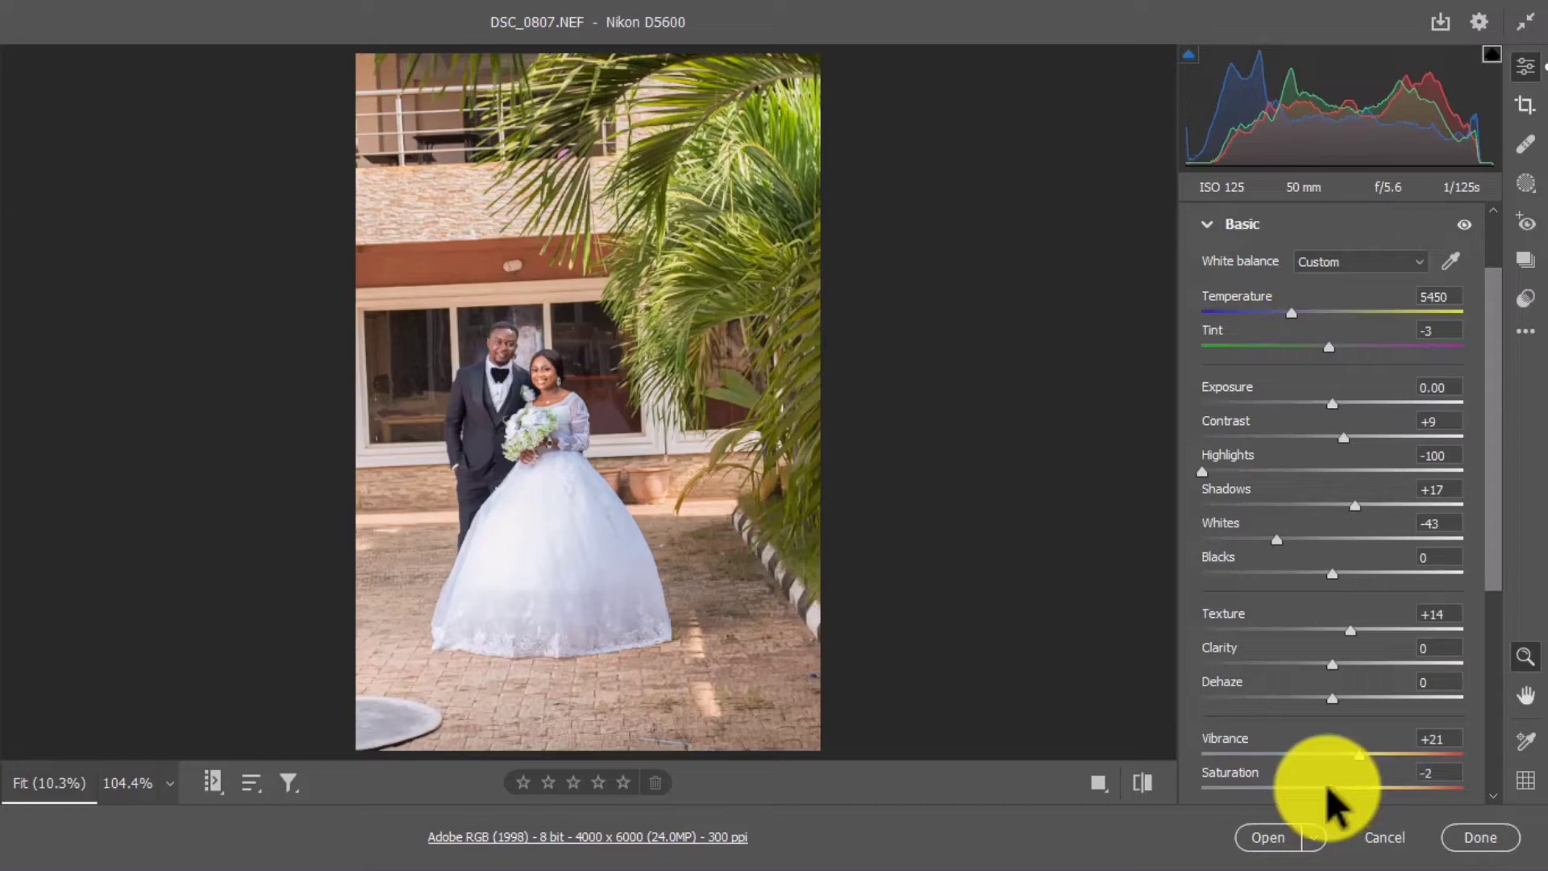
pyautogui.moveTo(1328, 788); pyautogui.dragTo(1322, 788)
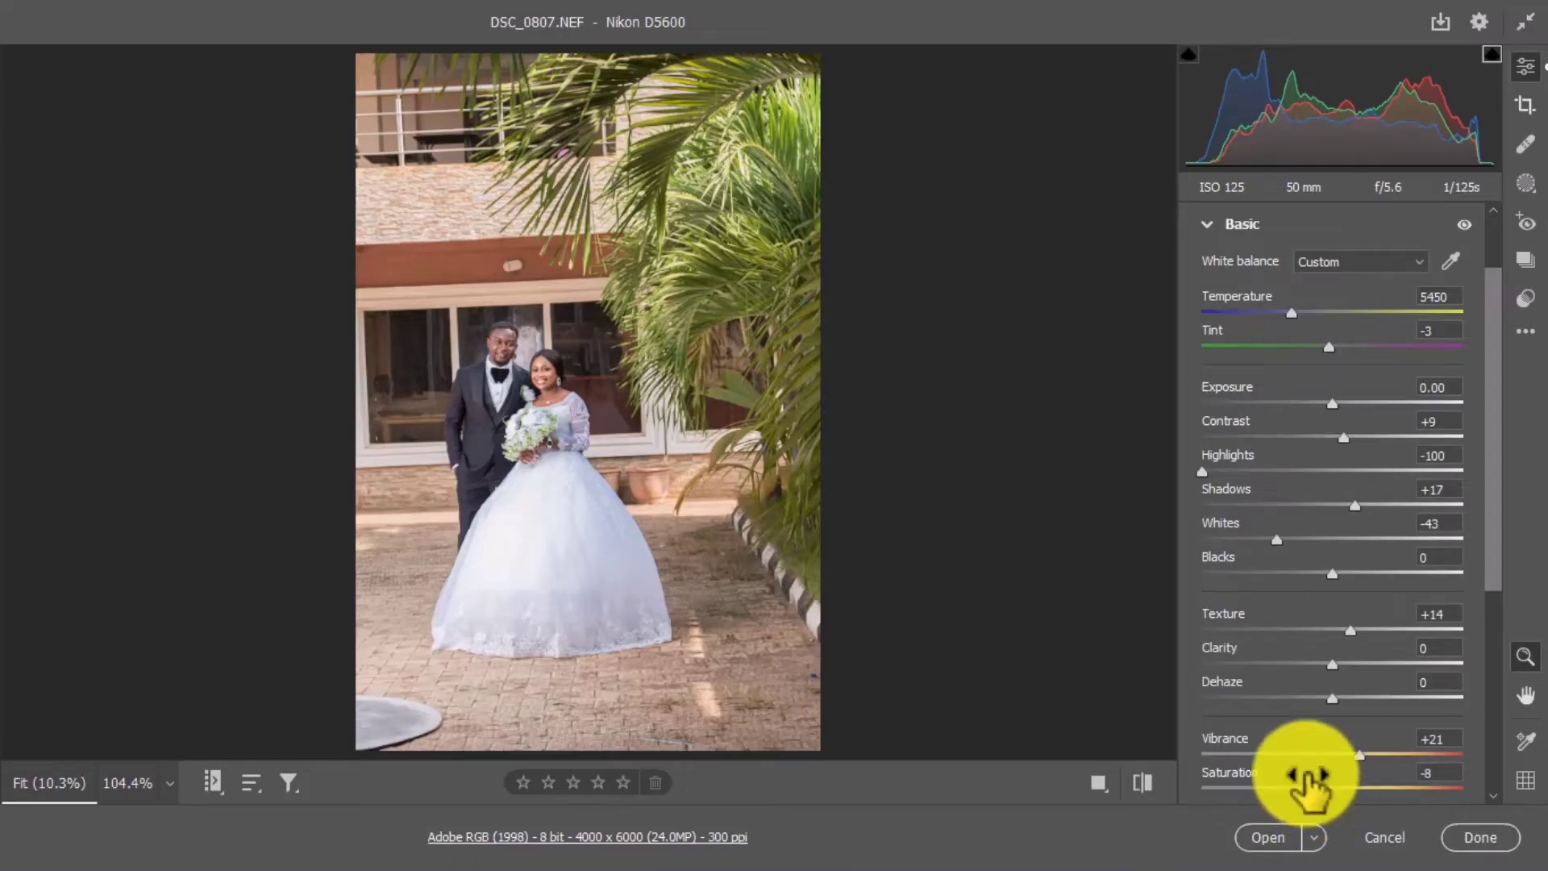
# Inspect the couple up close and compare the edited photo with its default settings.
pyautogui.moveTo(508, 354); pyautogui.dragTo(653, 427)
pyautogui.click(655, 424)
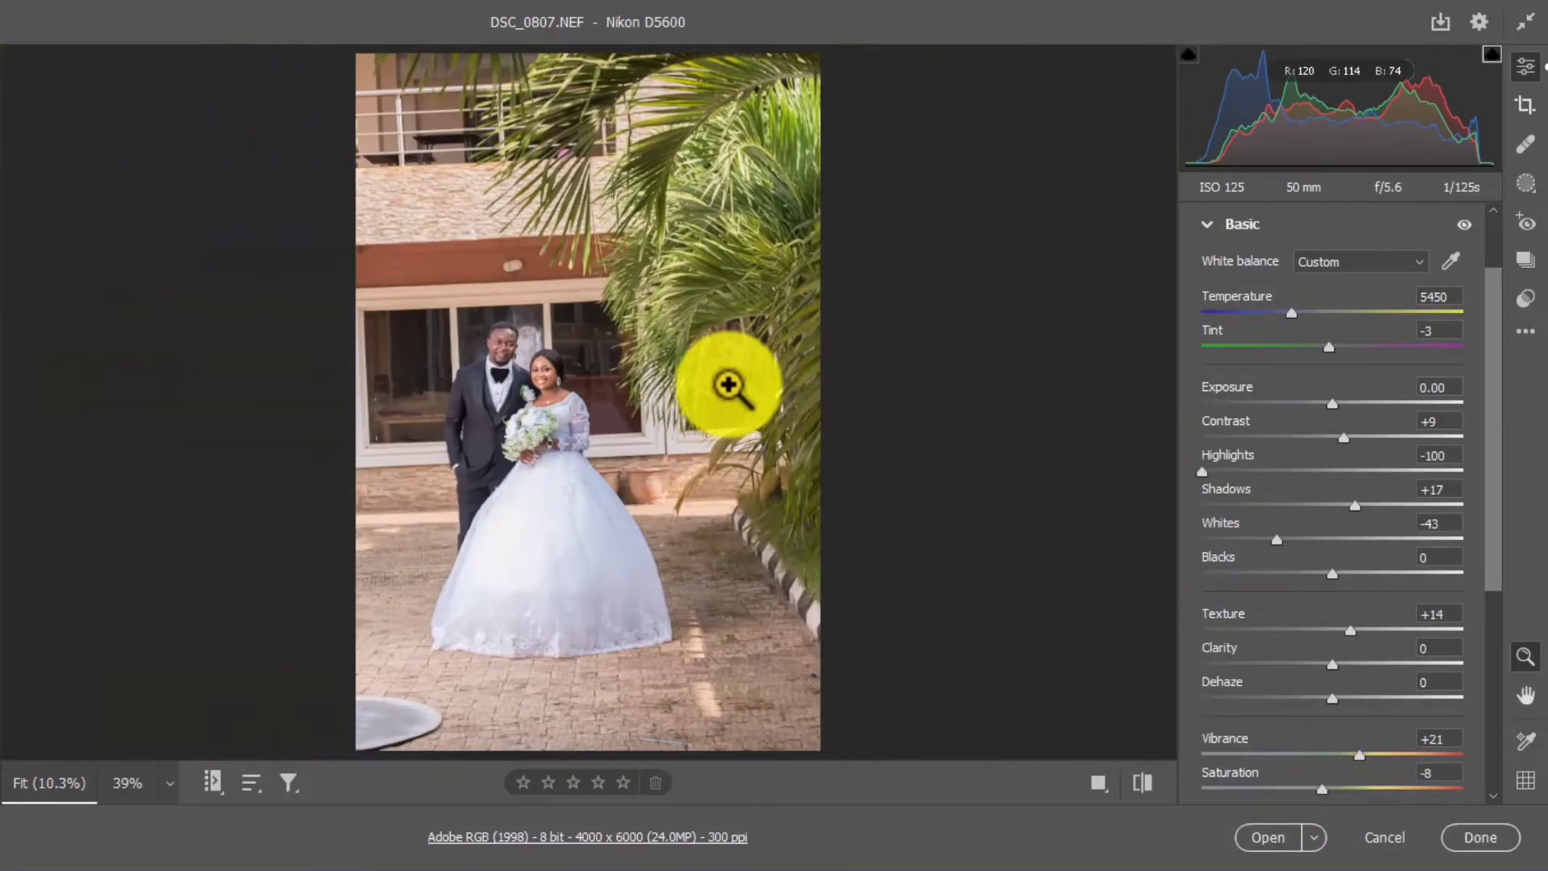
pyautogui.click(1145, 780)
pyautogui.click(1145, 780)
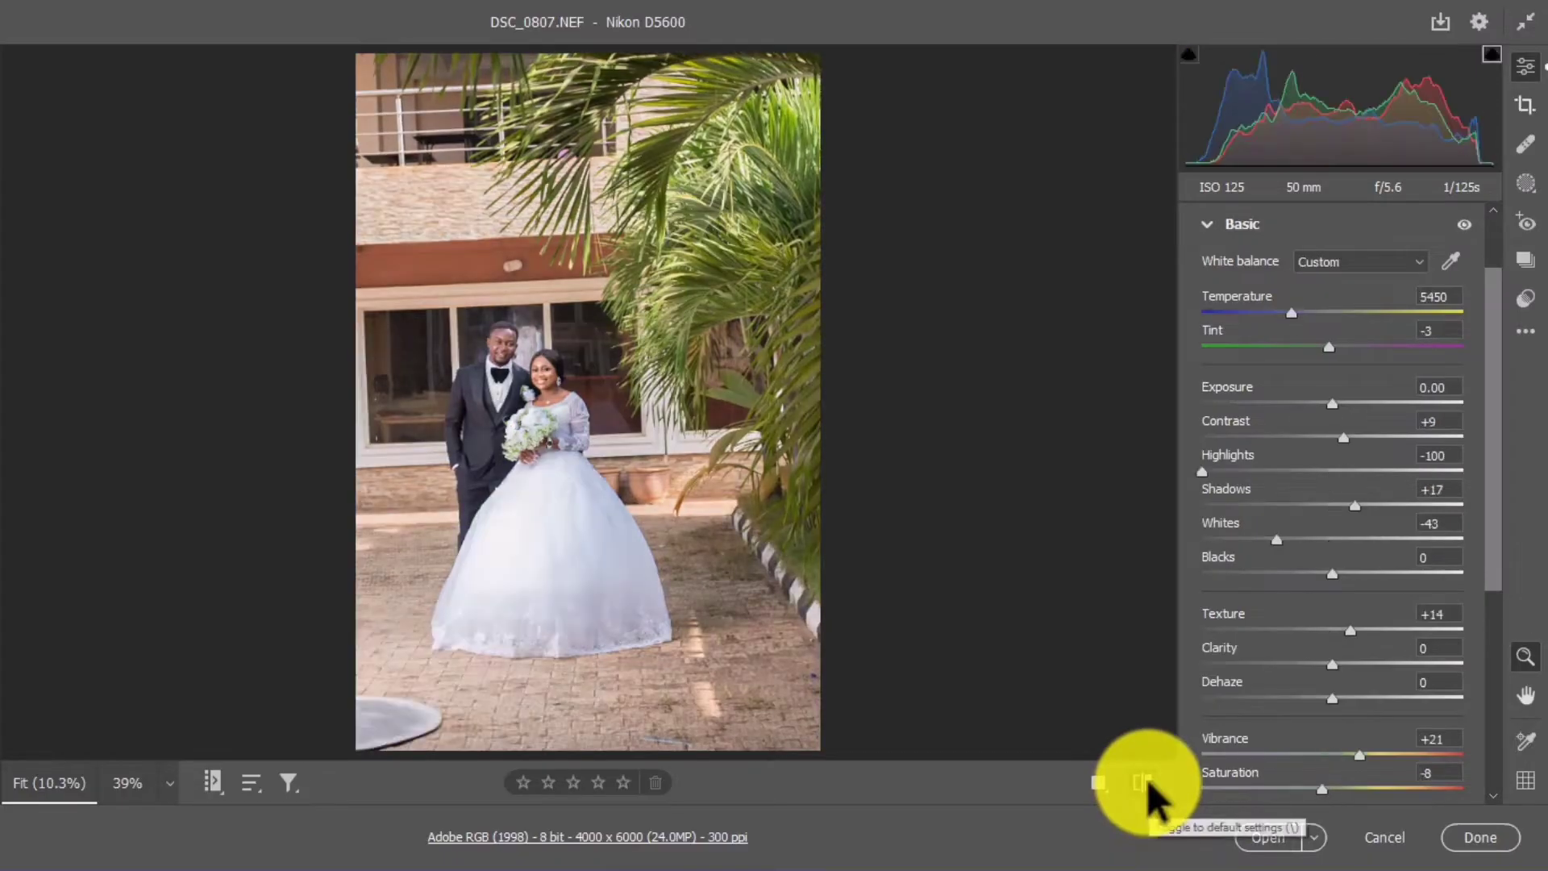
pyautogui.click(1146, 779)
pyautogui.click(1146, 779)
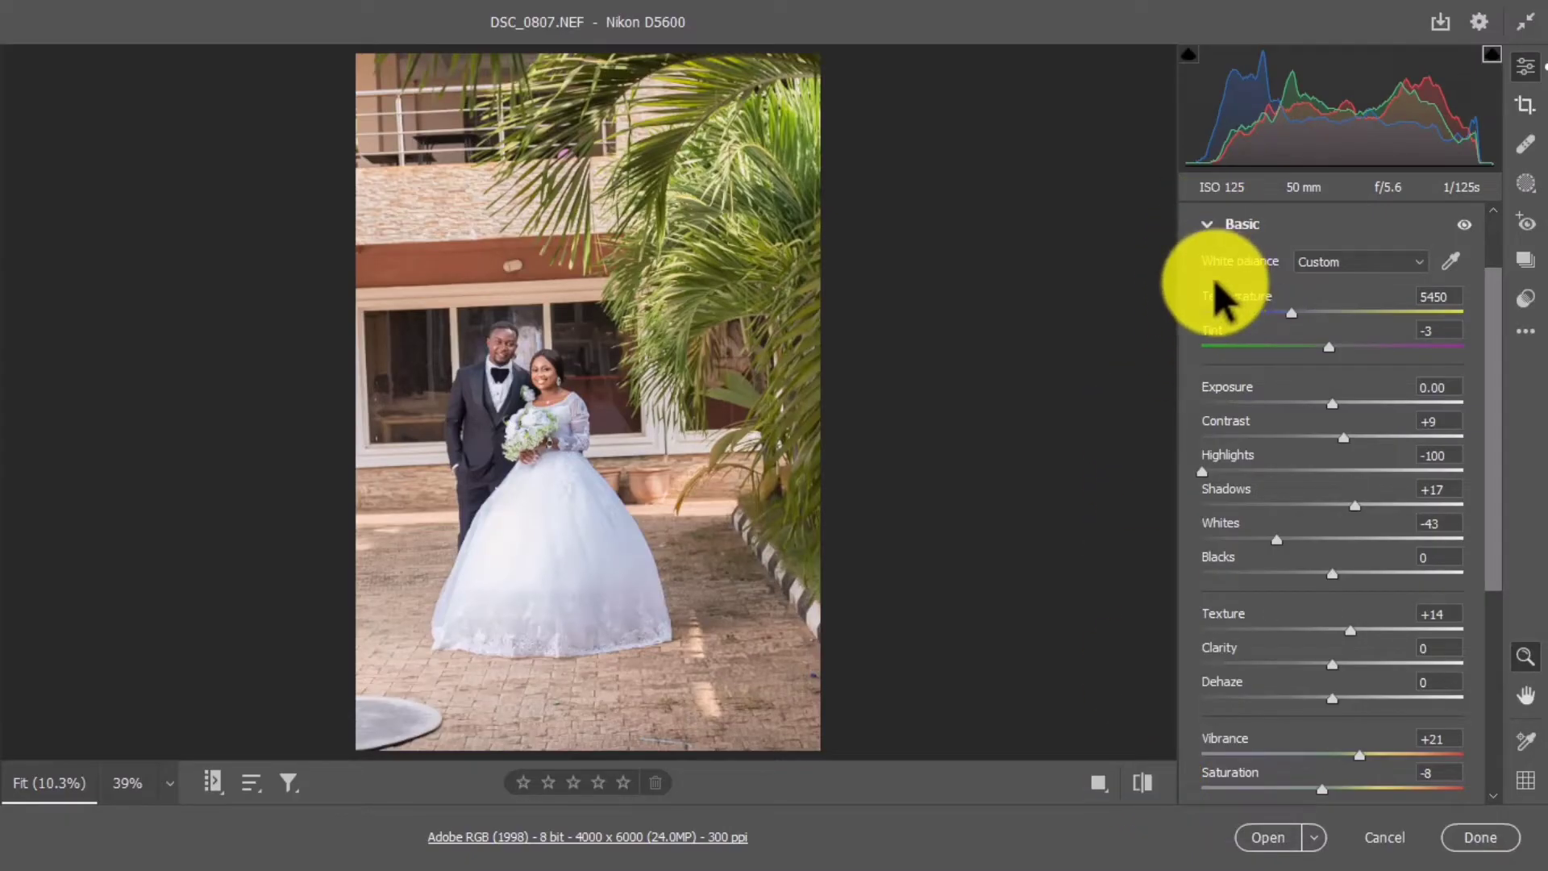
# Switch from the Basic adjustments to the Color Mixer's HSL Hue adjustments.
pyautogui.click(1204, 226)
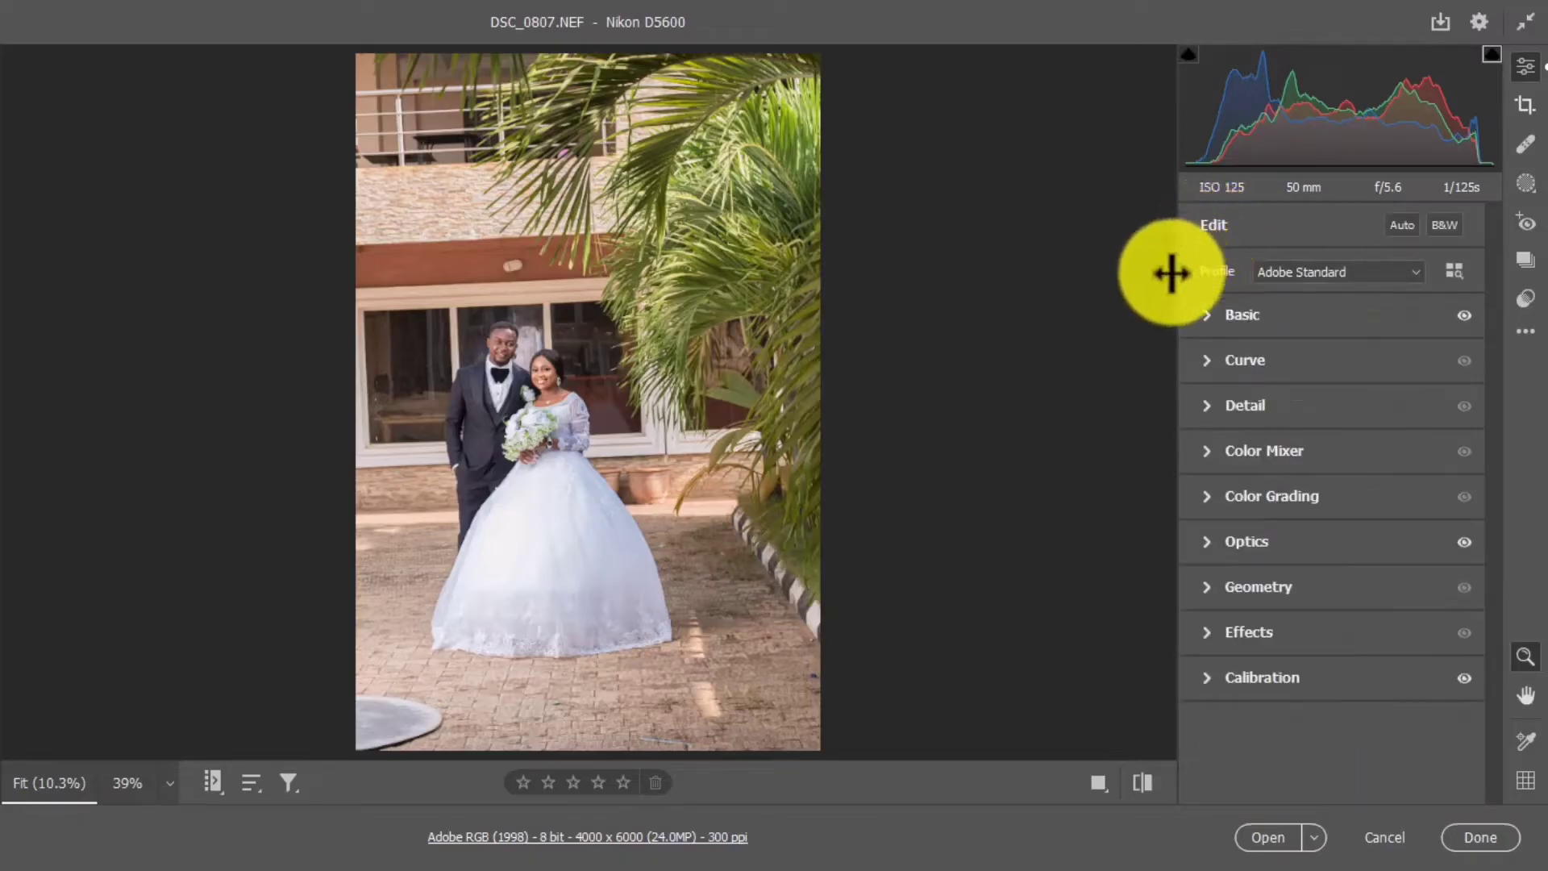
pyautogui.click(1202, 448)
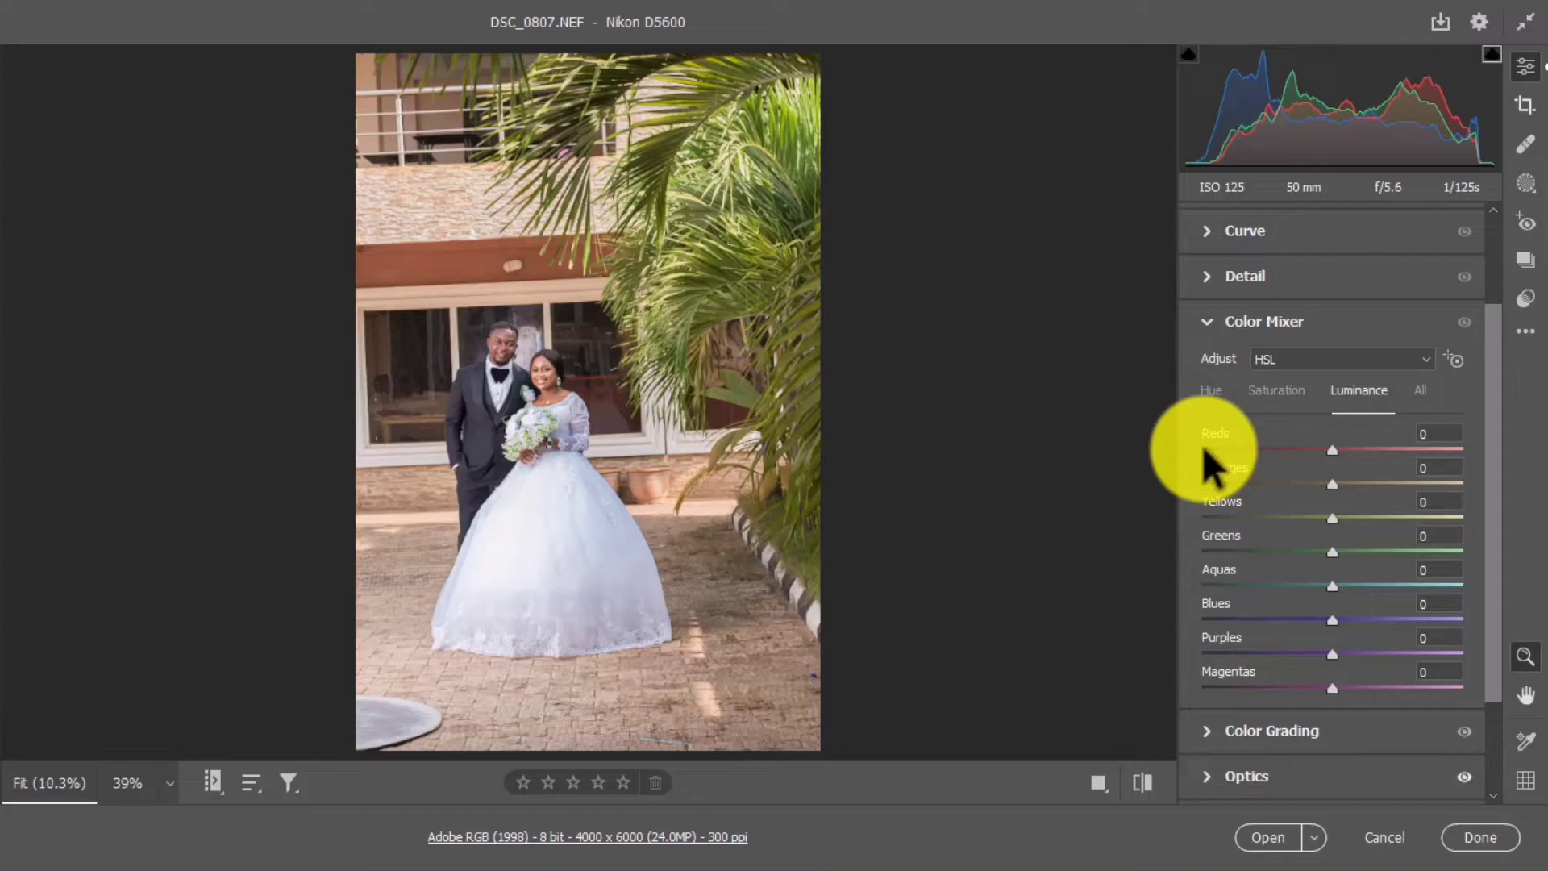
pyautogui.click(1212, 389)
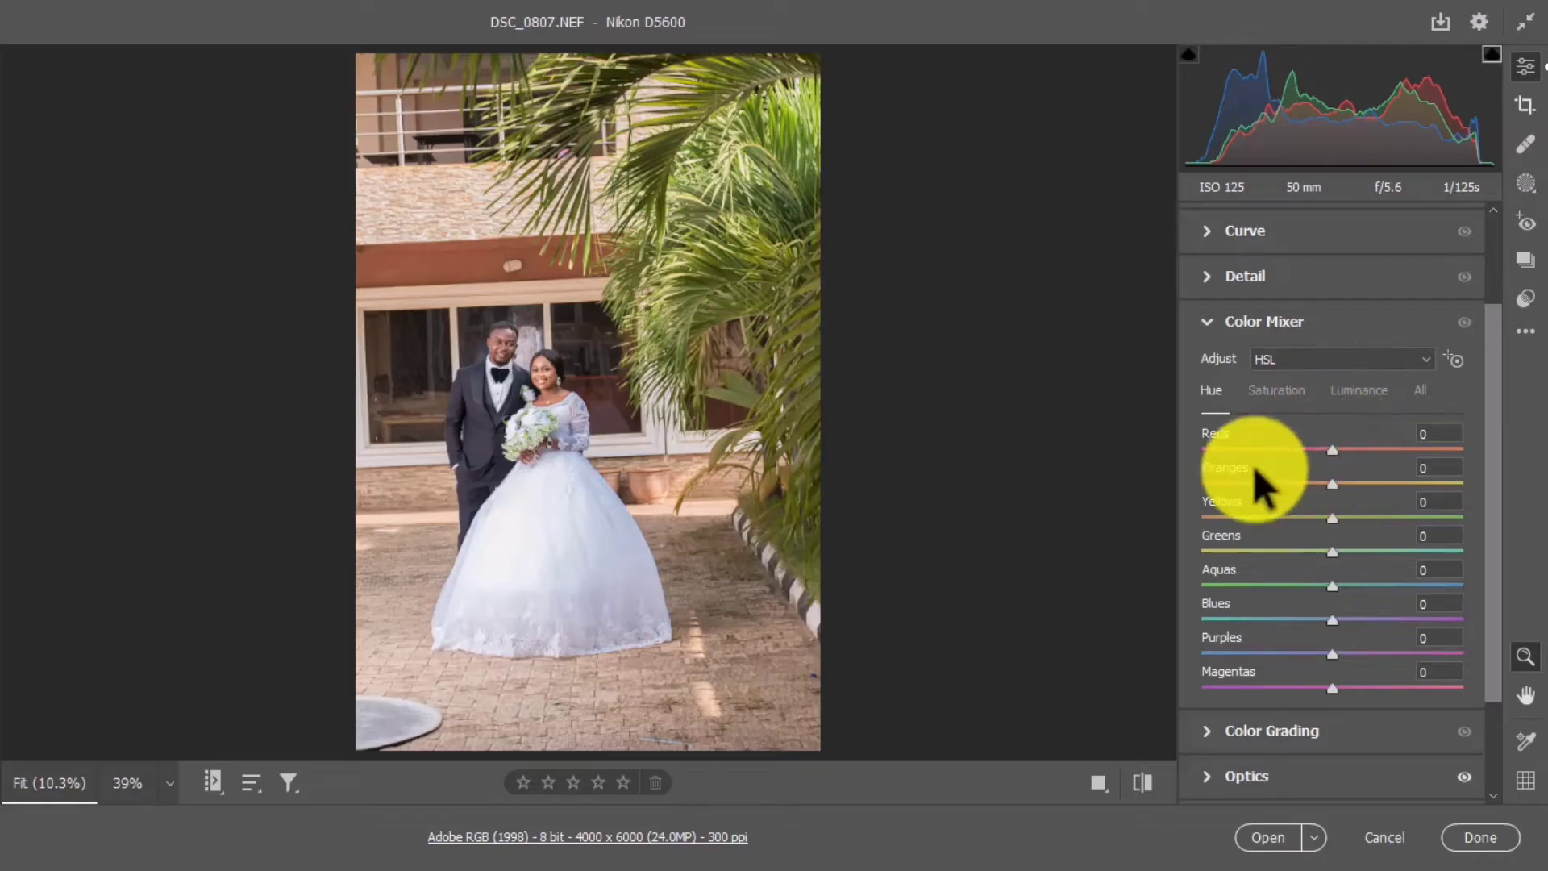
pyautogui.click(1349, 388)
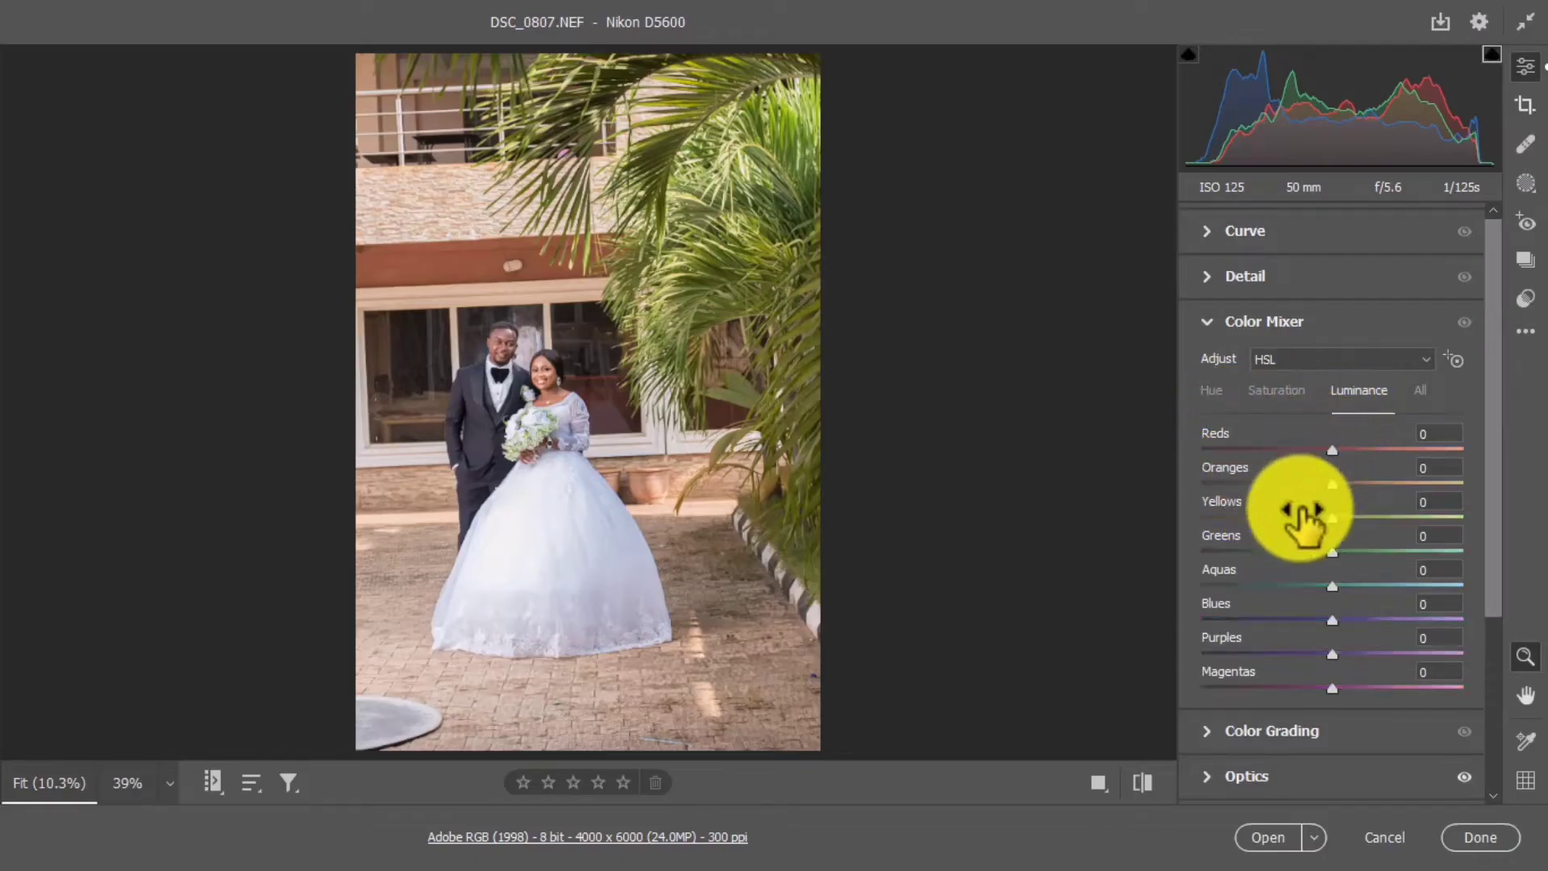
pyautogui.moveTo(1327, 549); pyautogui.dragTo(1279, 553)
pyautogui.click(1437, 536)
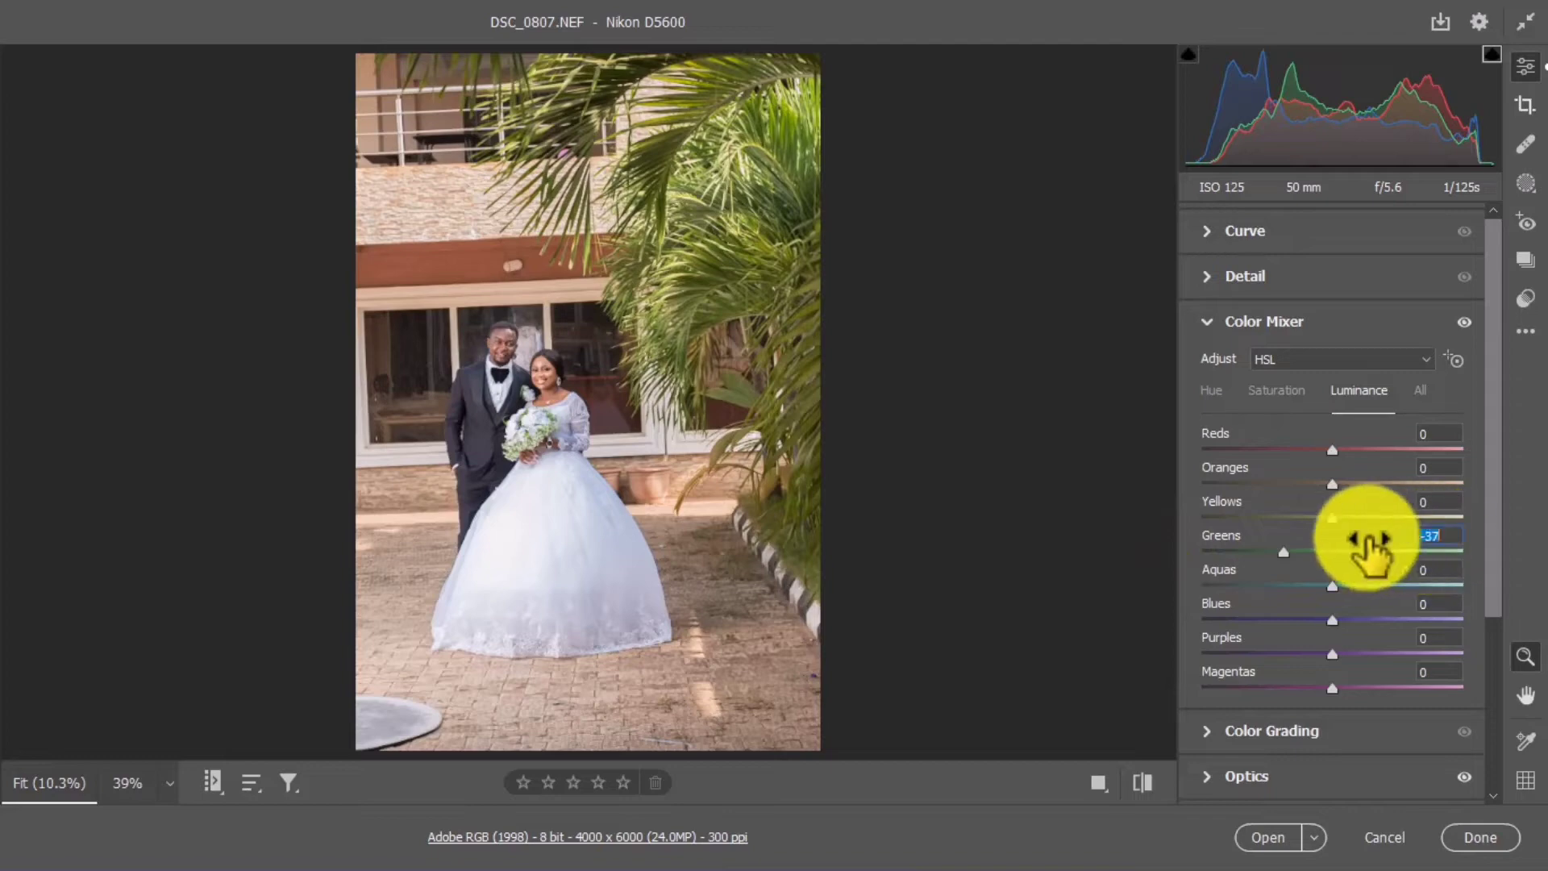
pyautogui.write('0')
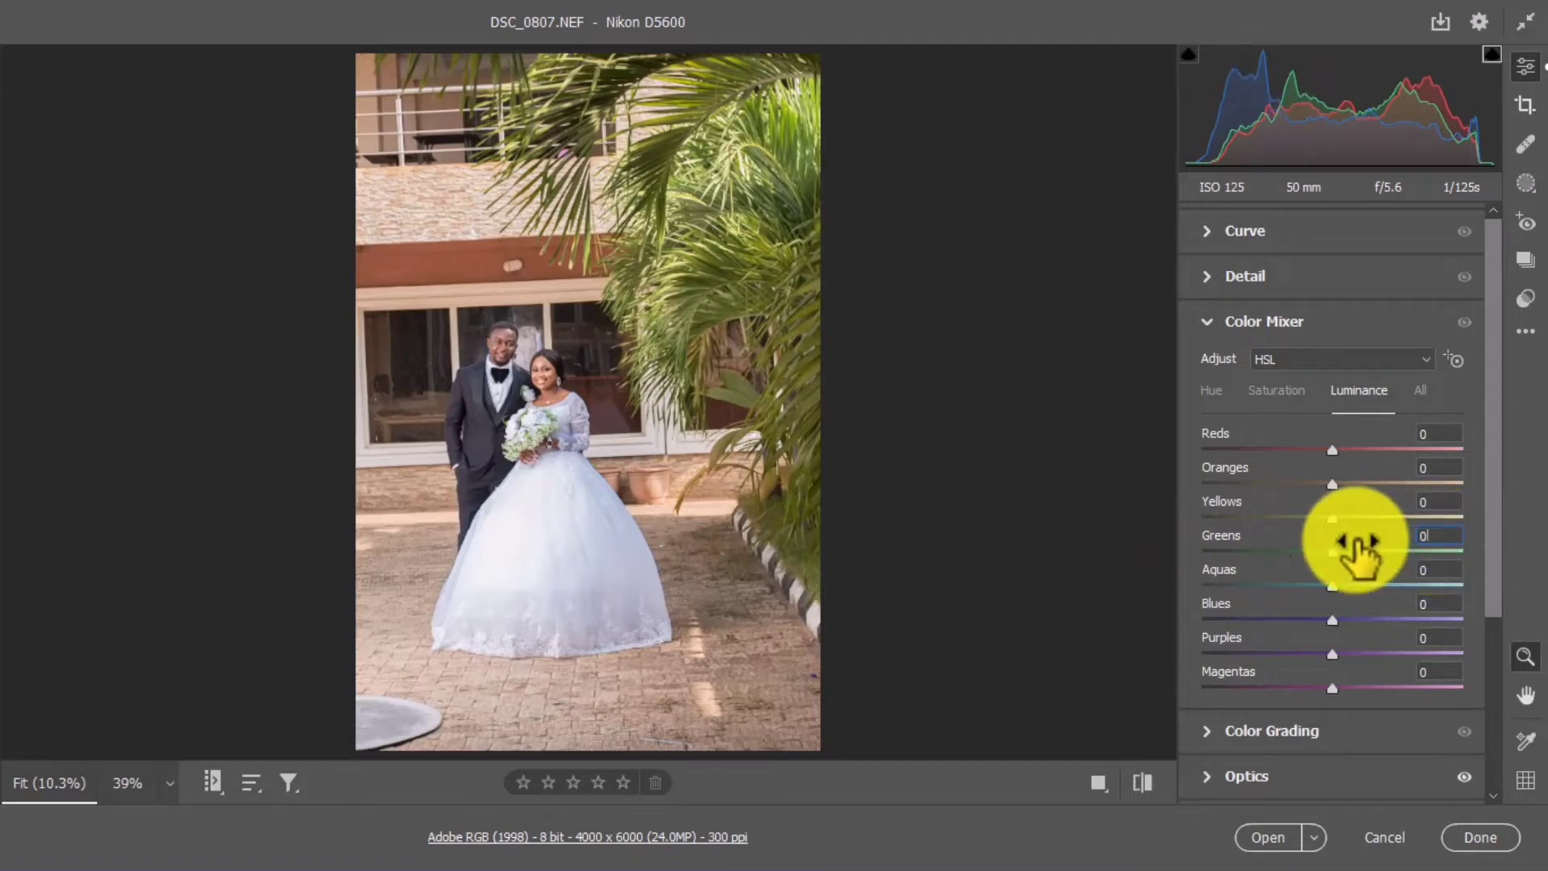
# Shift the foliage colours in the Color Mixer with Greens hue +59 and Aquas hue +22.
pyautogui.click(1205, 390)
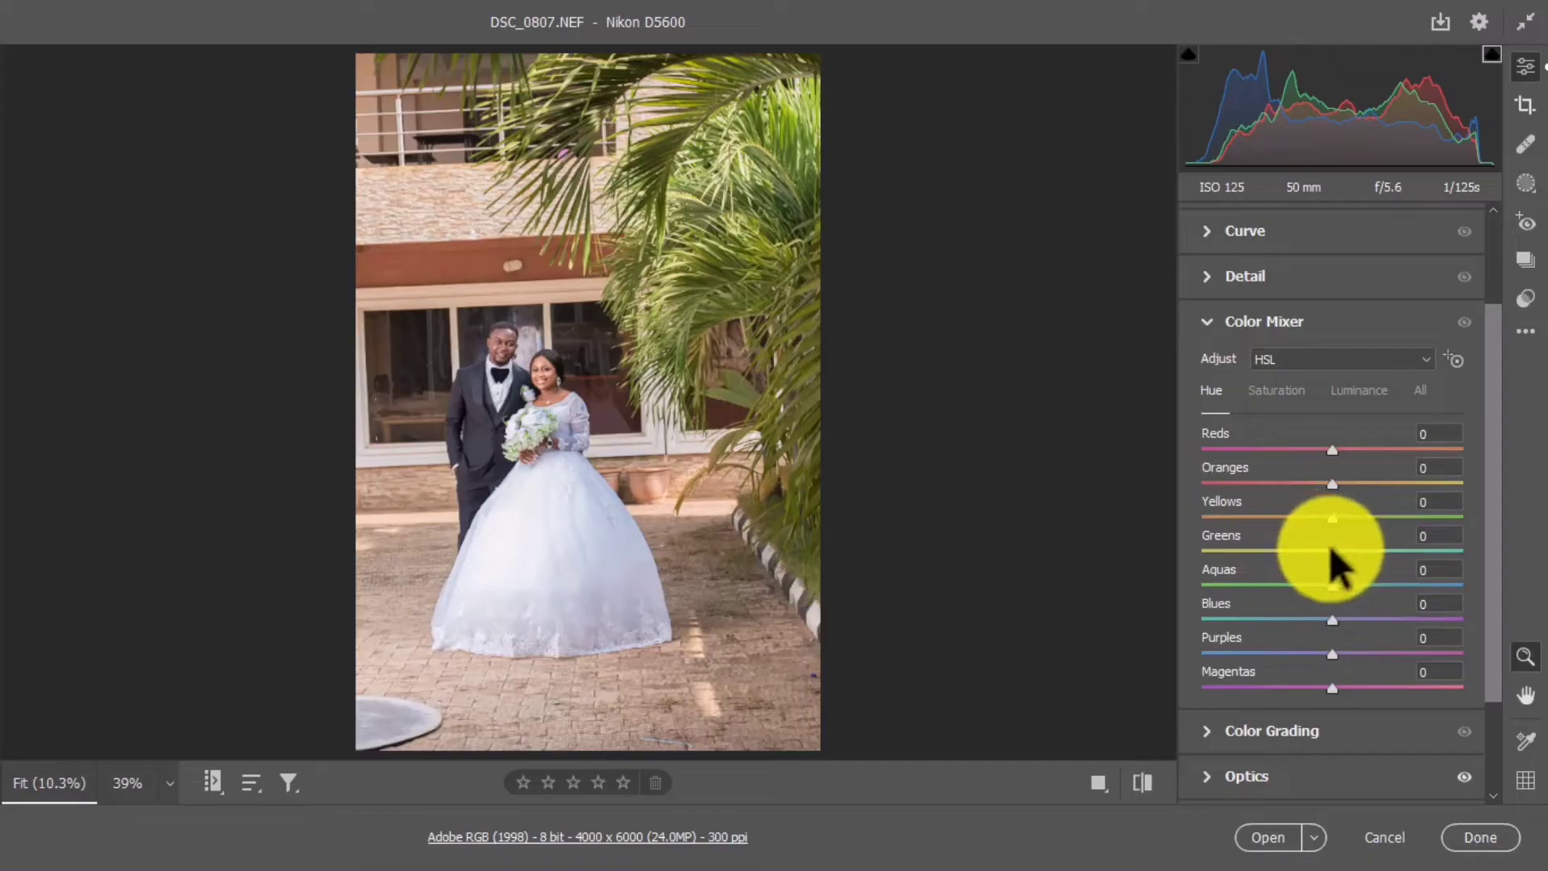
pyautogui.moveTo(1336, 550); pyautogui.dragTo(1411, 540)
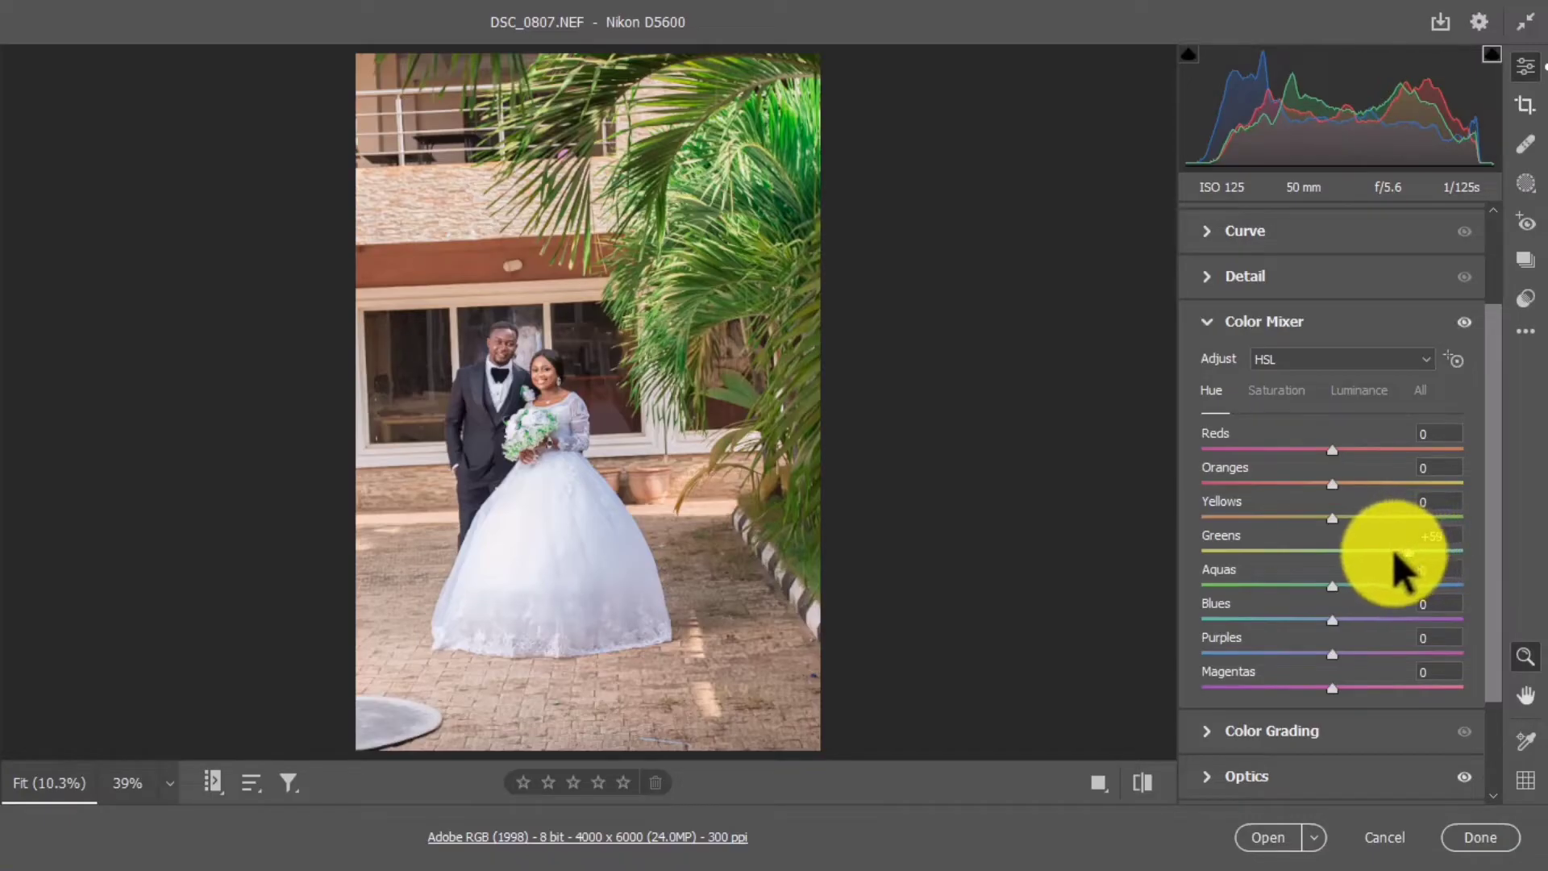
pyautogui.moveTo(1326, 596); pyautogui.dragTo(1362, 578)
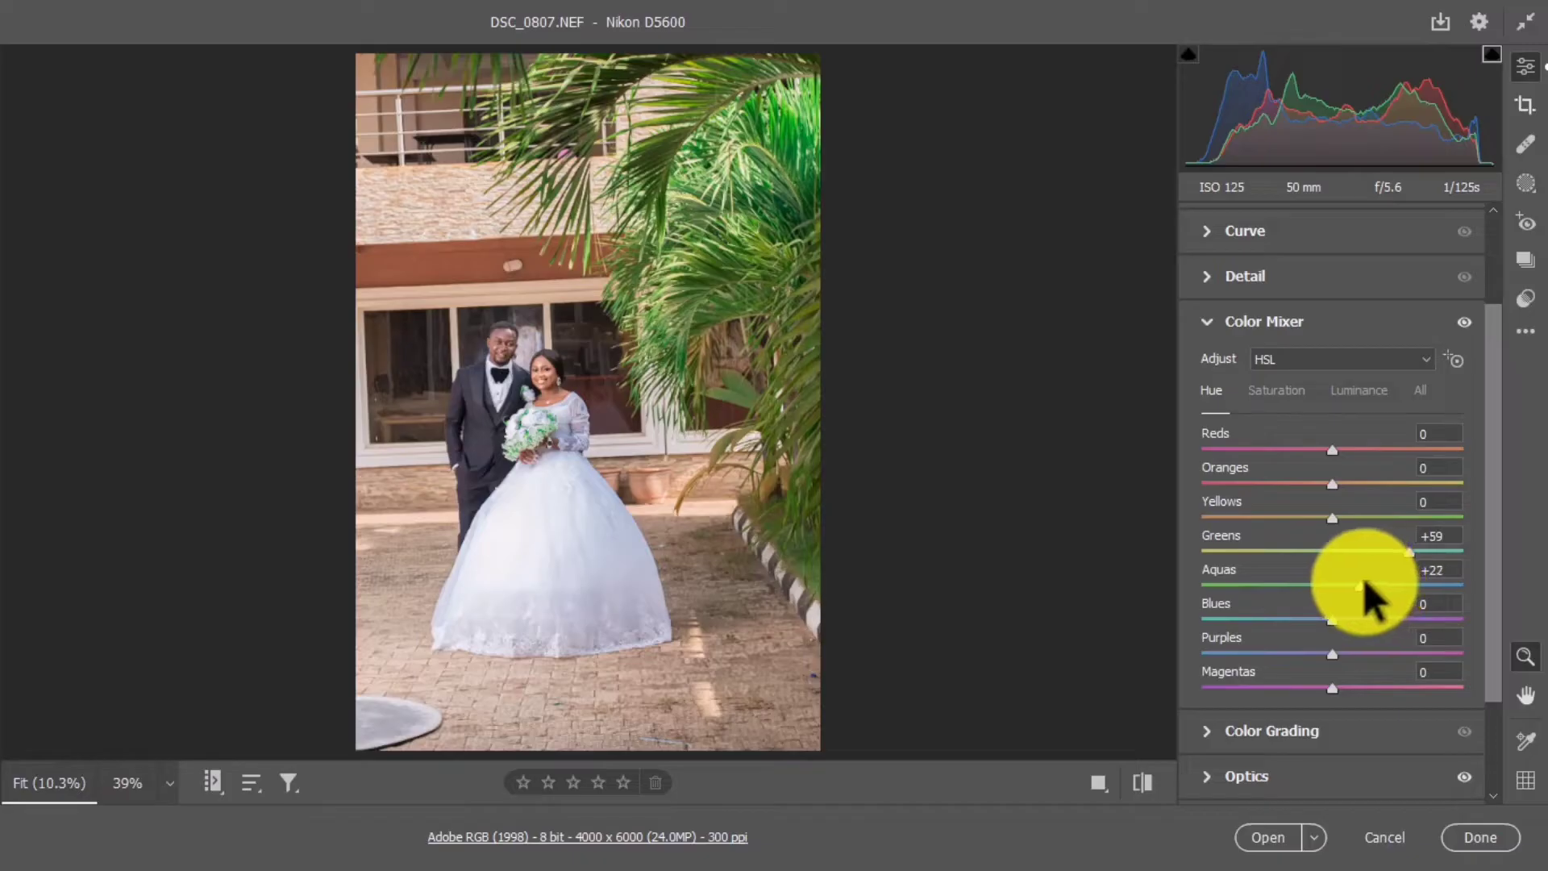
# Boost the Color Mixer saturation with Greens +30, Yellows +10 and Reds +13.
pyautogui.click(1277, 388)
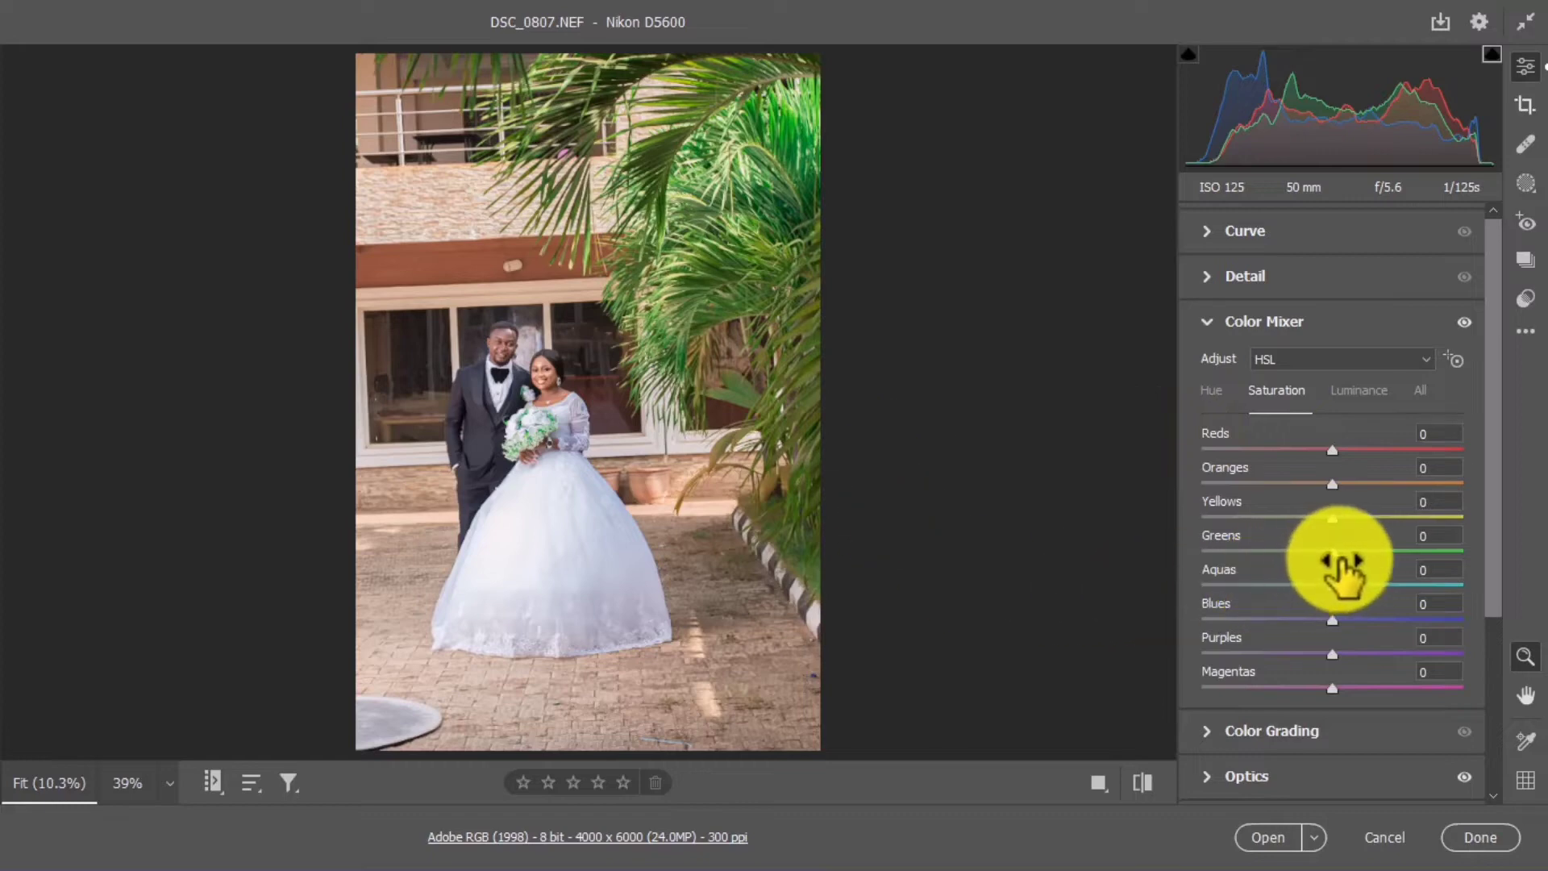
pyautogui.moveTo(1335, 550); pyautogui.dragTo(1376, 547)
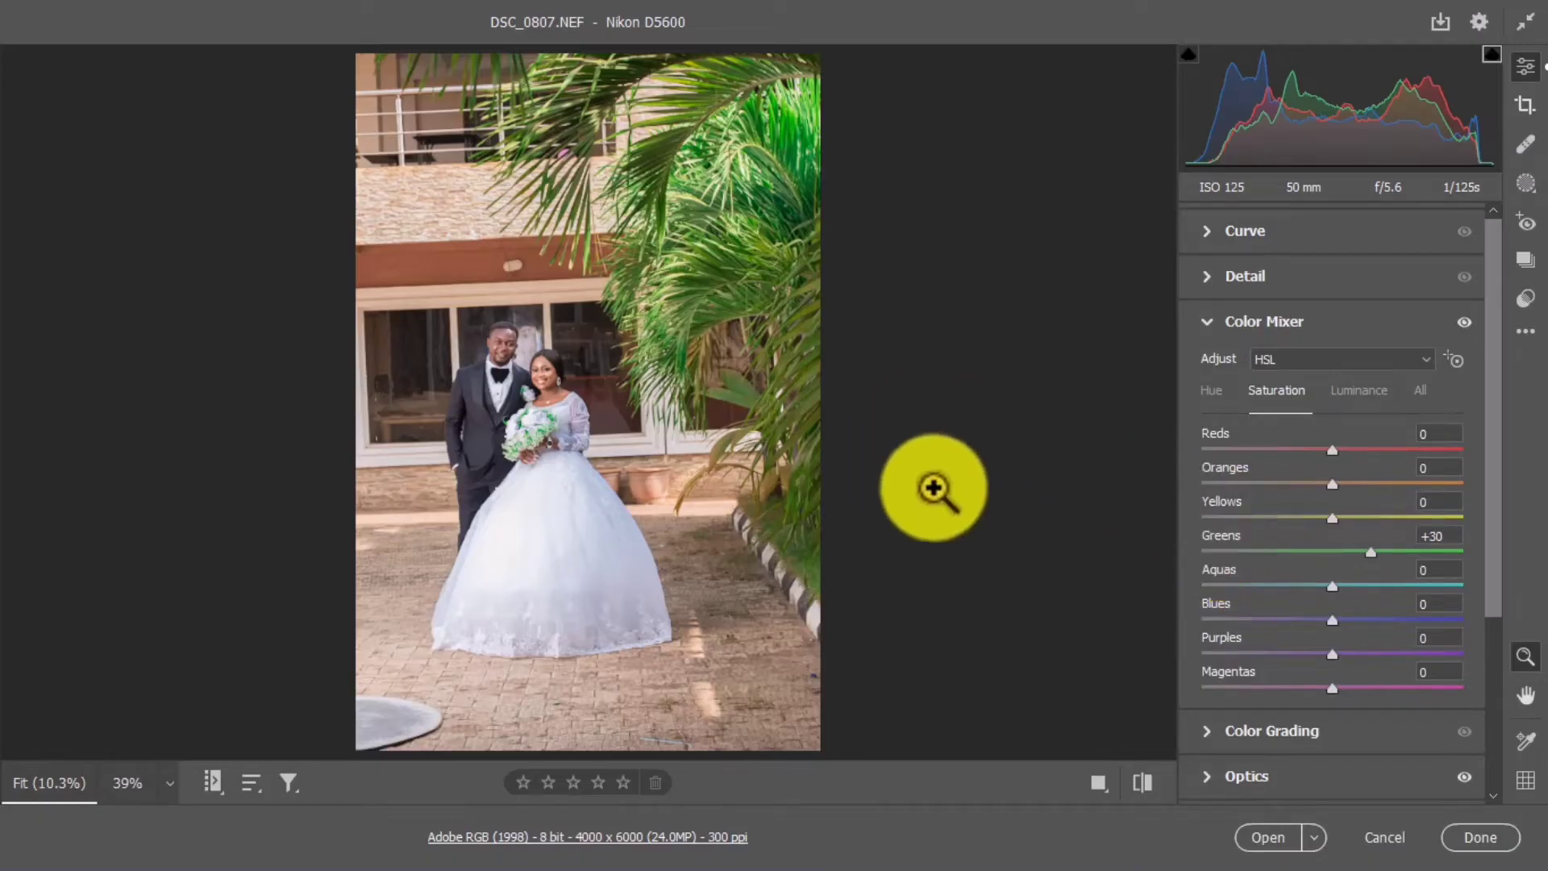
pyautogui.moveTo(1334, 517); pyautogui.dragTo(1348, 520)
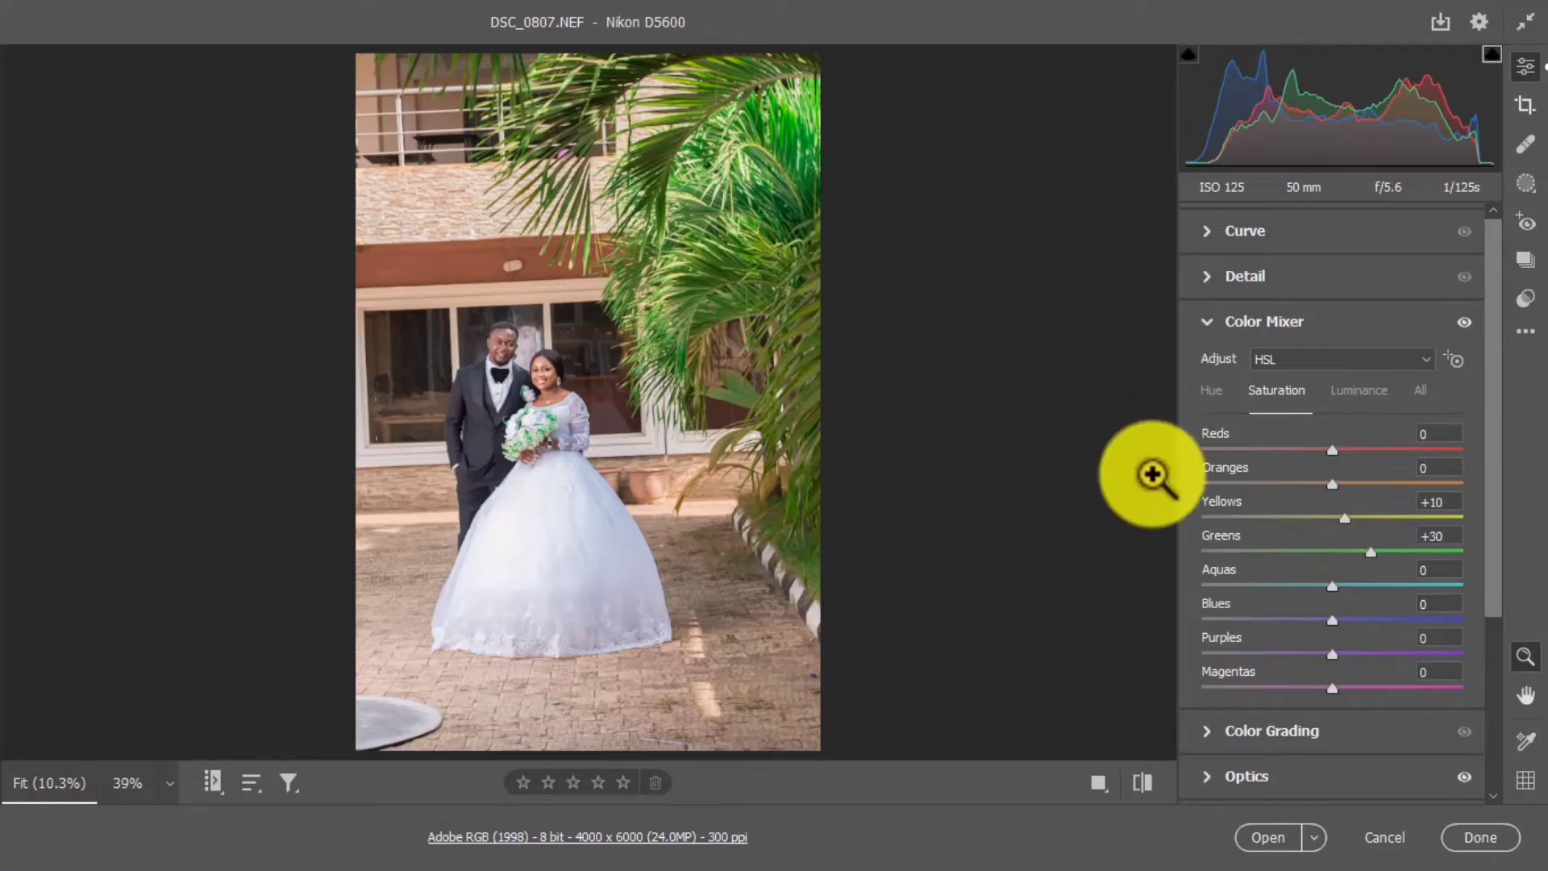
pyautogui.moveTo(1336, 446); pyautogui.dragTo(1353, 442)
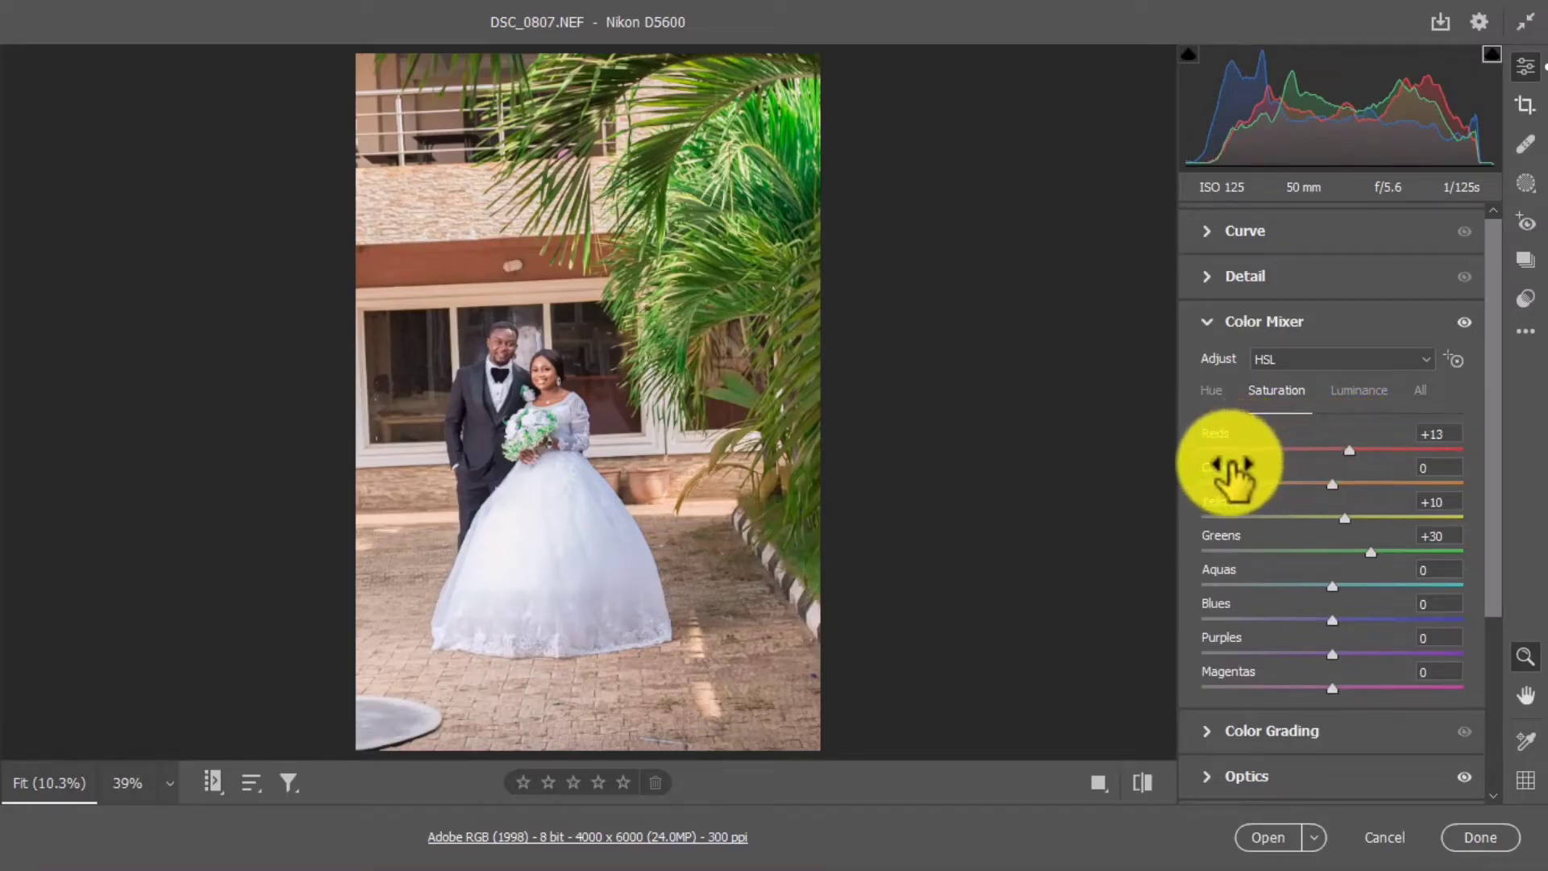
pyautogui.click(1208, 319)
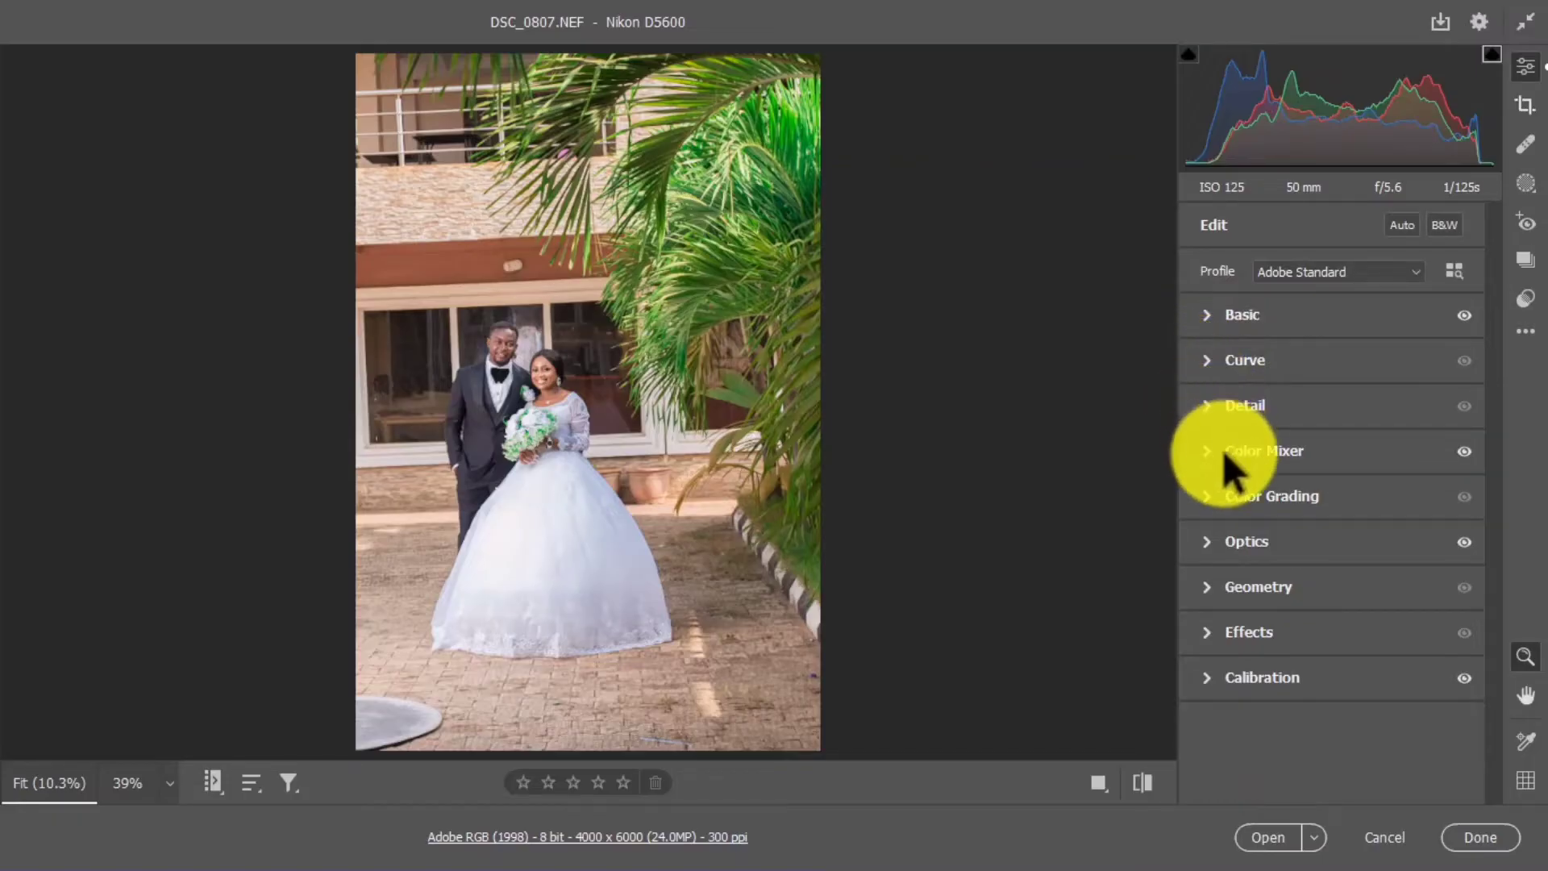
# Darken the foliage by setting the Greens luminance to -15 in the Color Mixer.
pyautogui.moveTo(1220, 454)
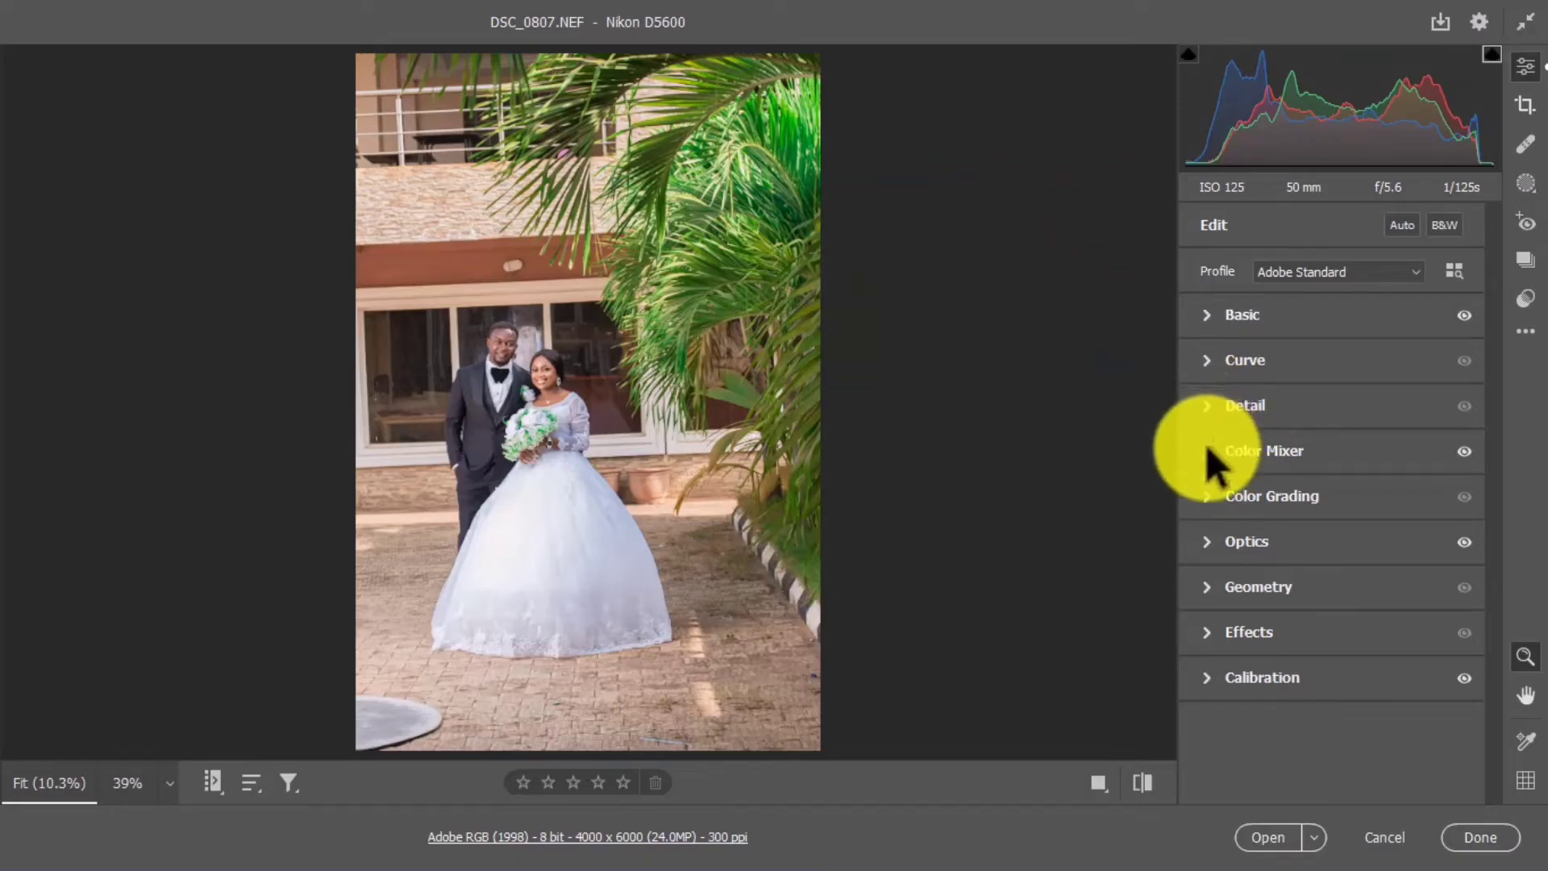
pyautogui.click(1207, 449)
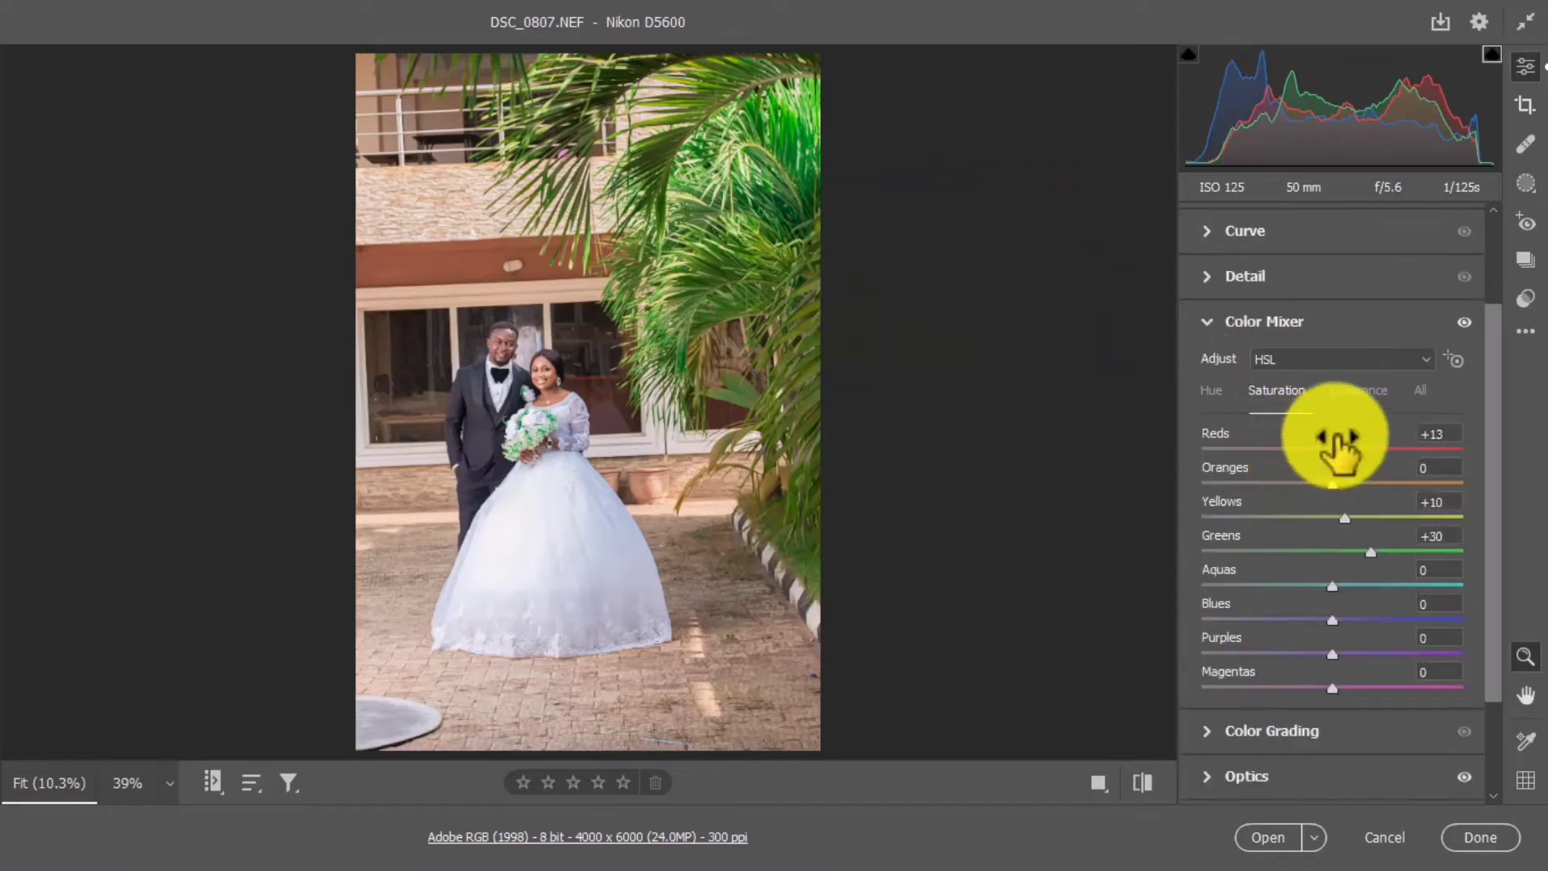
pyautogui.click(1354, 391)
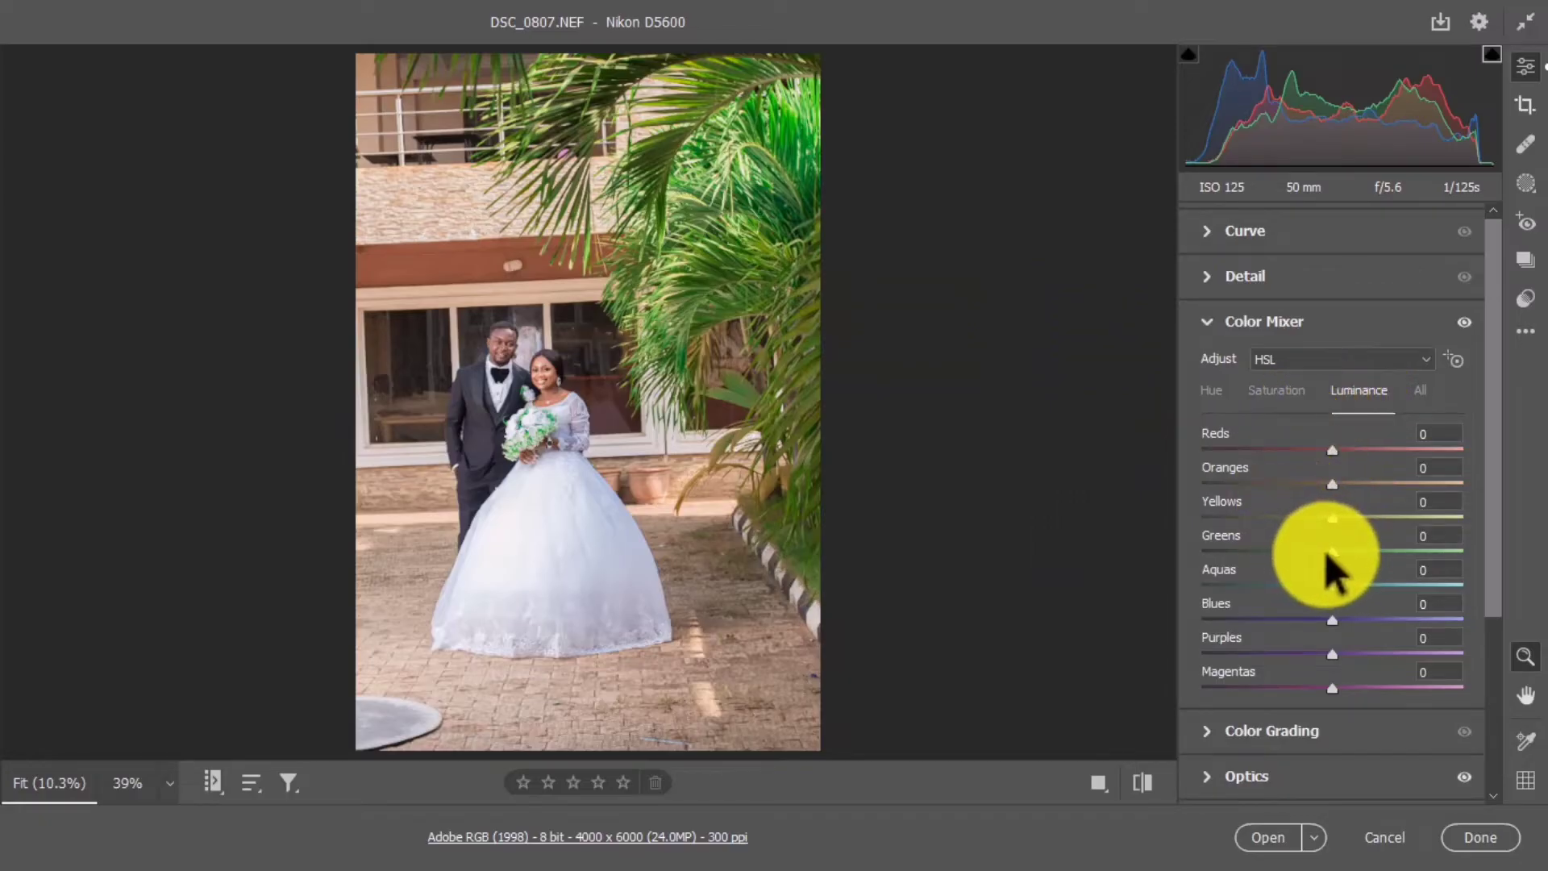
pyautogui.moveTo(1323, 550); pyautogui.dragTo(1304, 540)
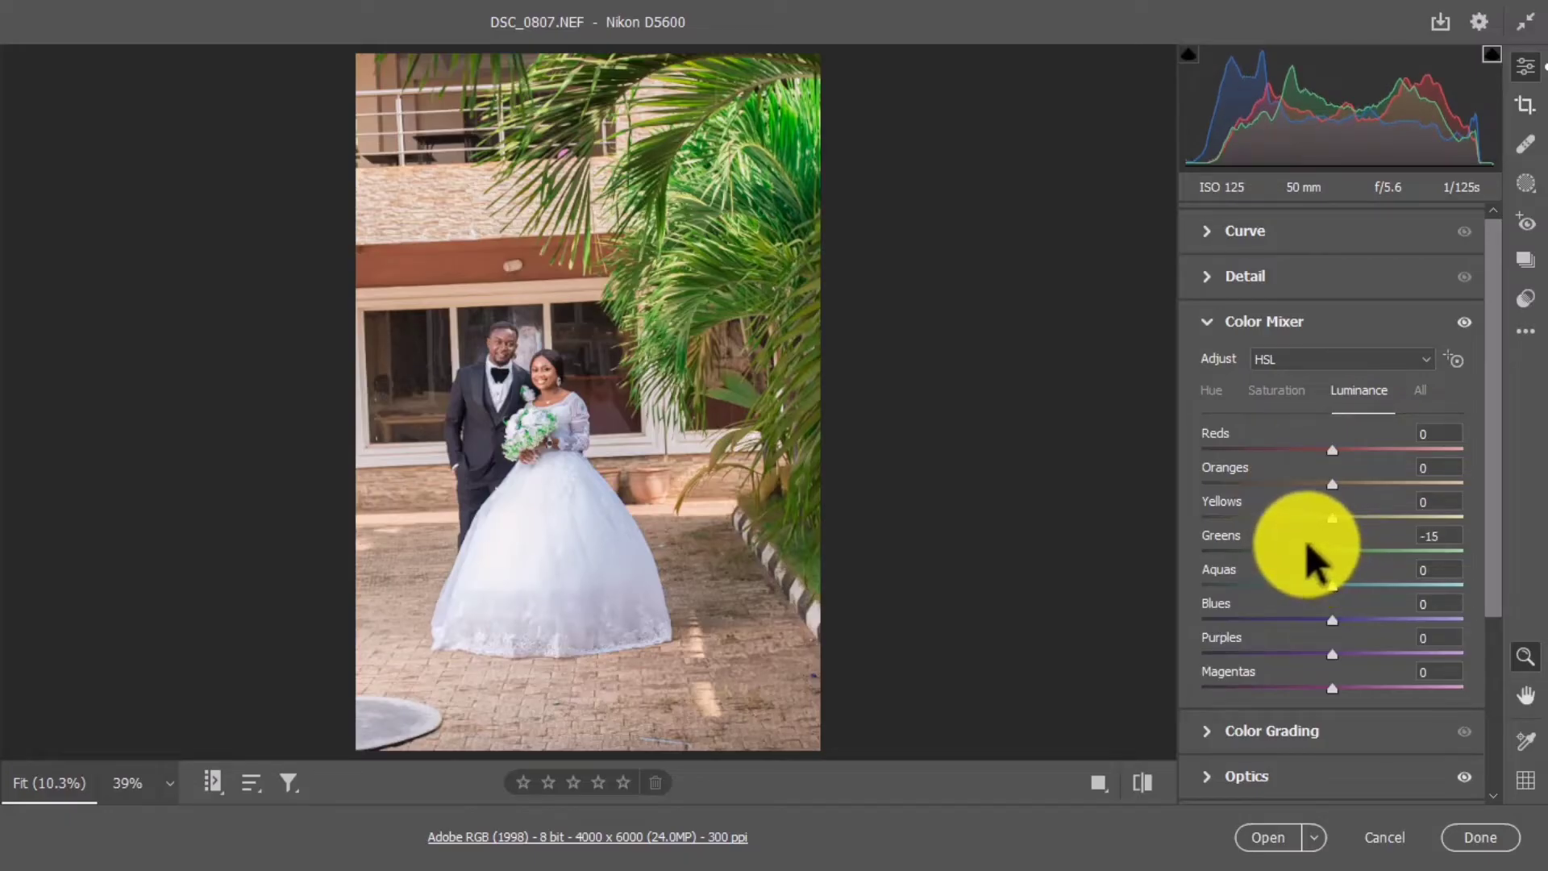
pyautogui.click(1208, 319)
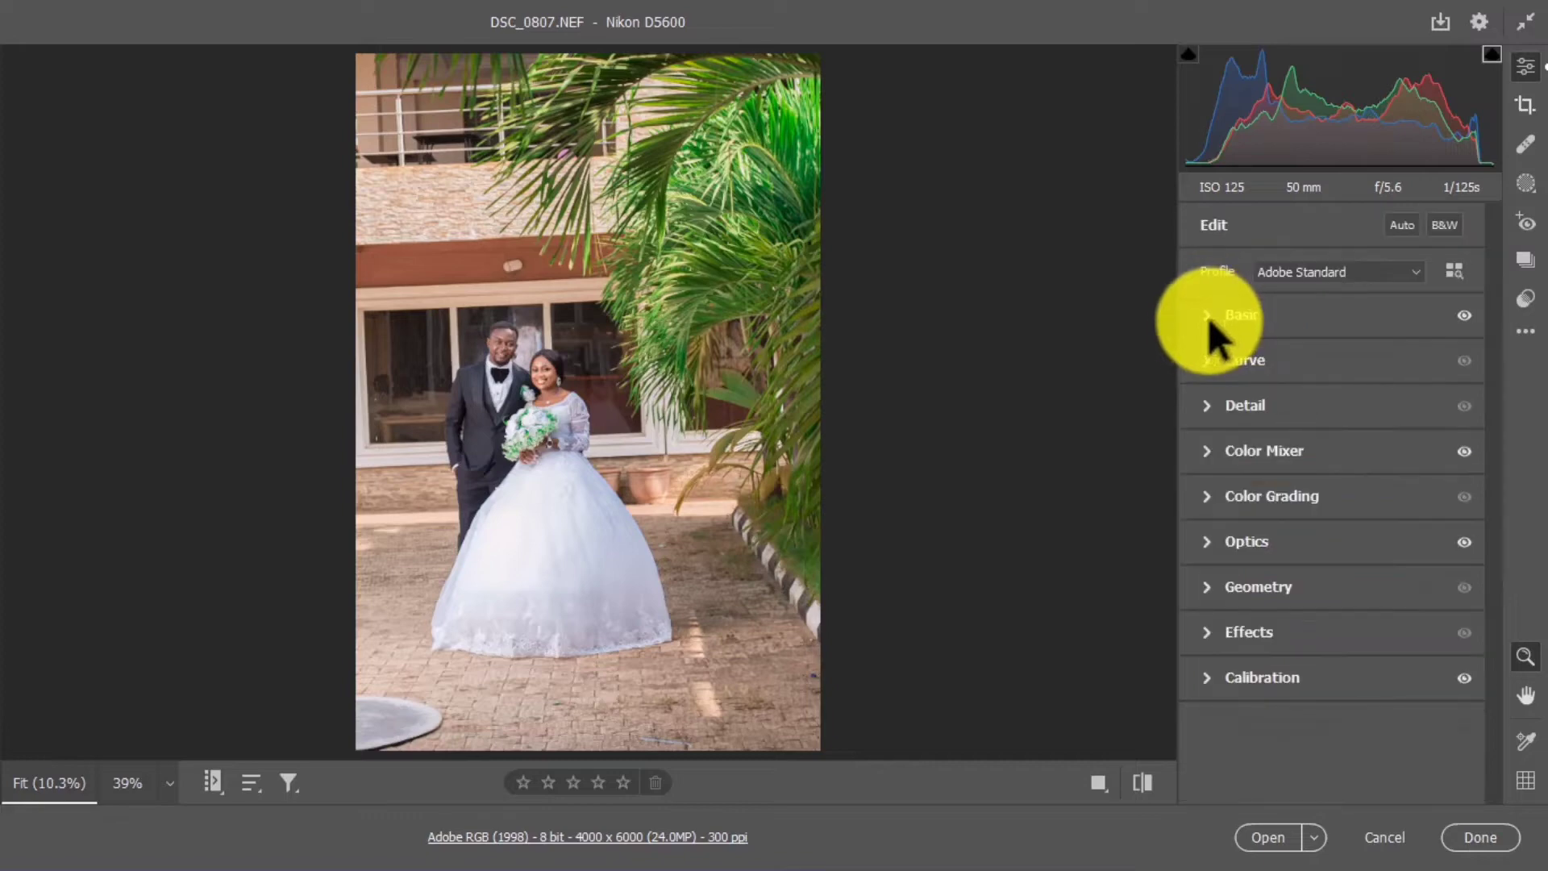
# Compare the edited photo with its default settings several times.
pyautogui.click(1148, 780)
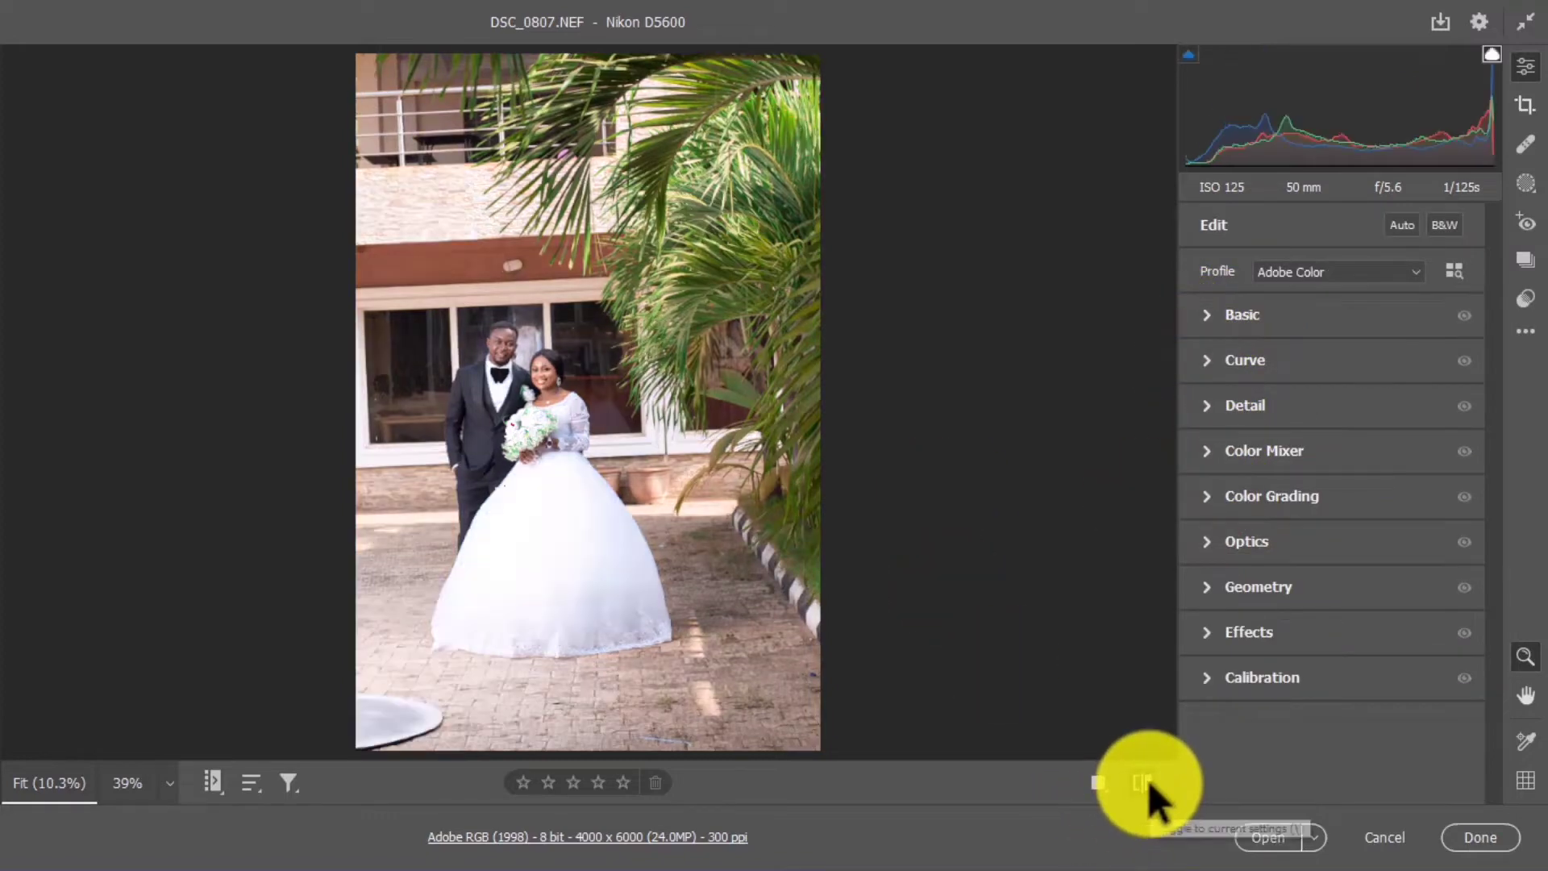
pyautogui.click(1148, 780)
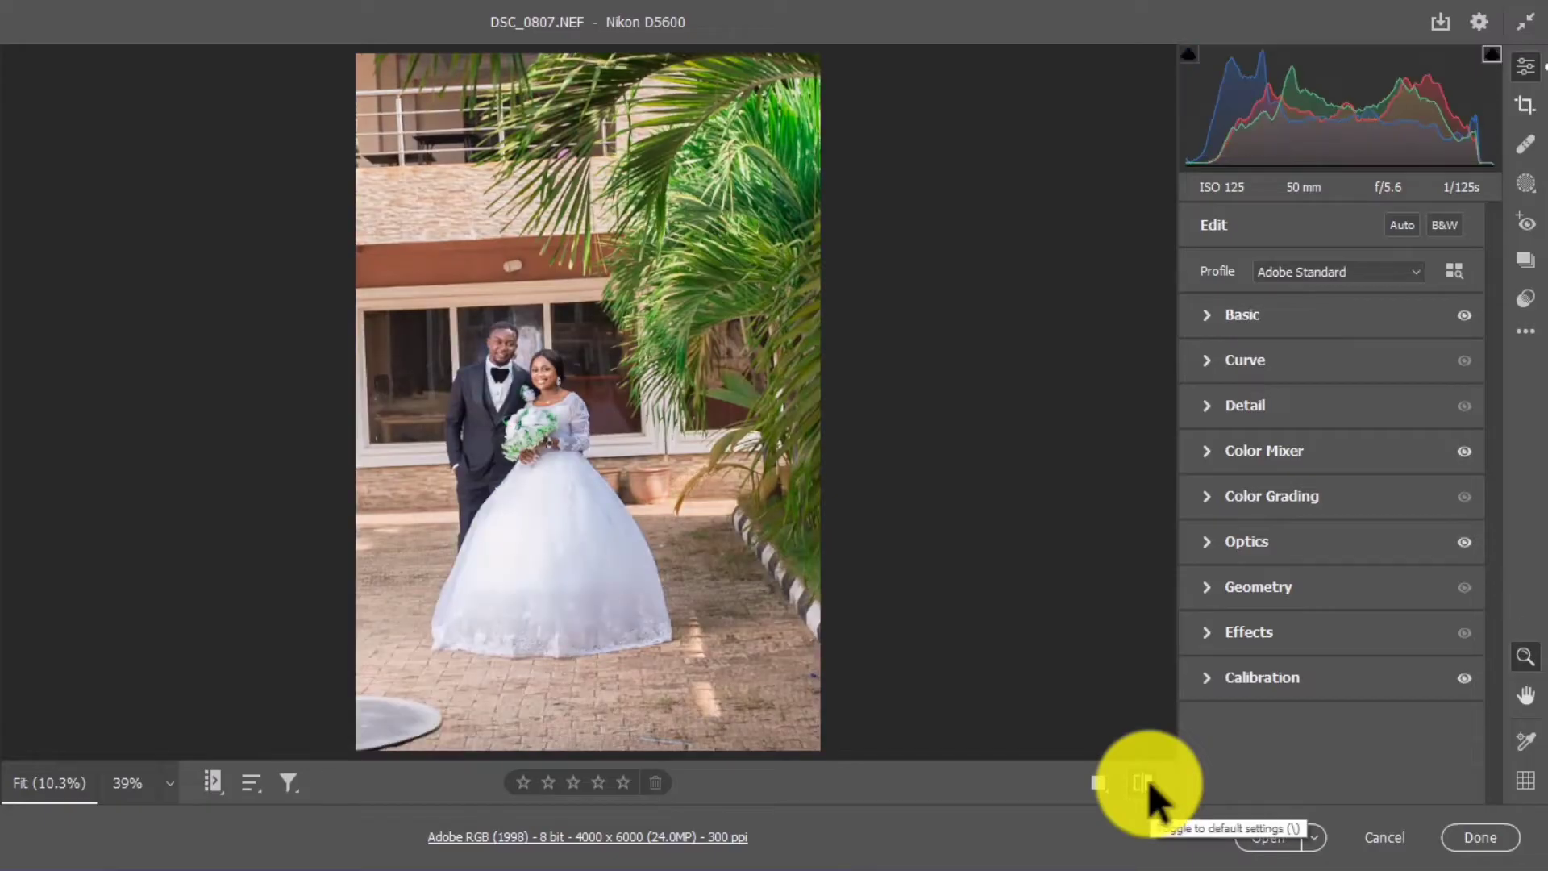
pyautogui.click(1148, 780)
pyautogui.click(1148, 780)
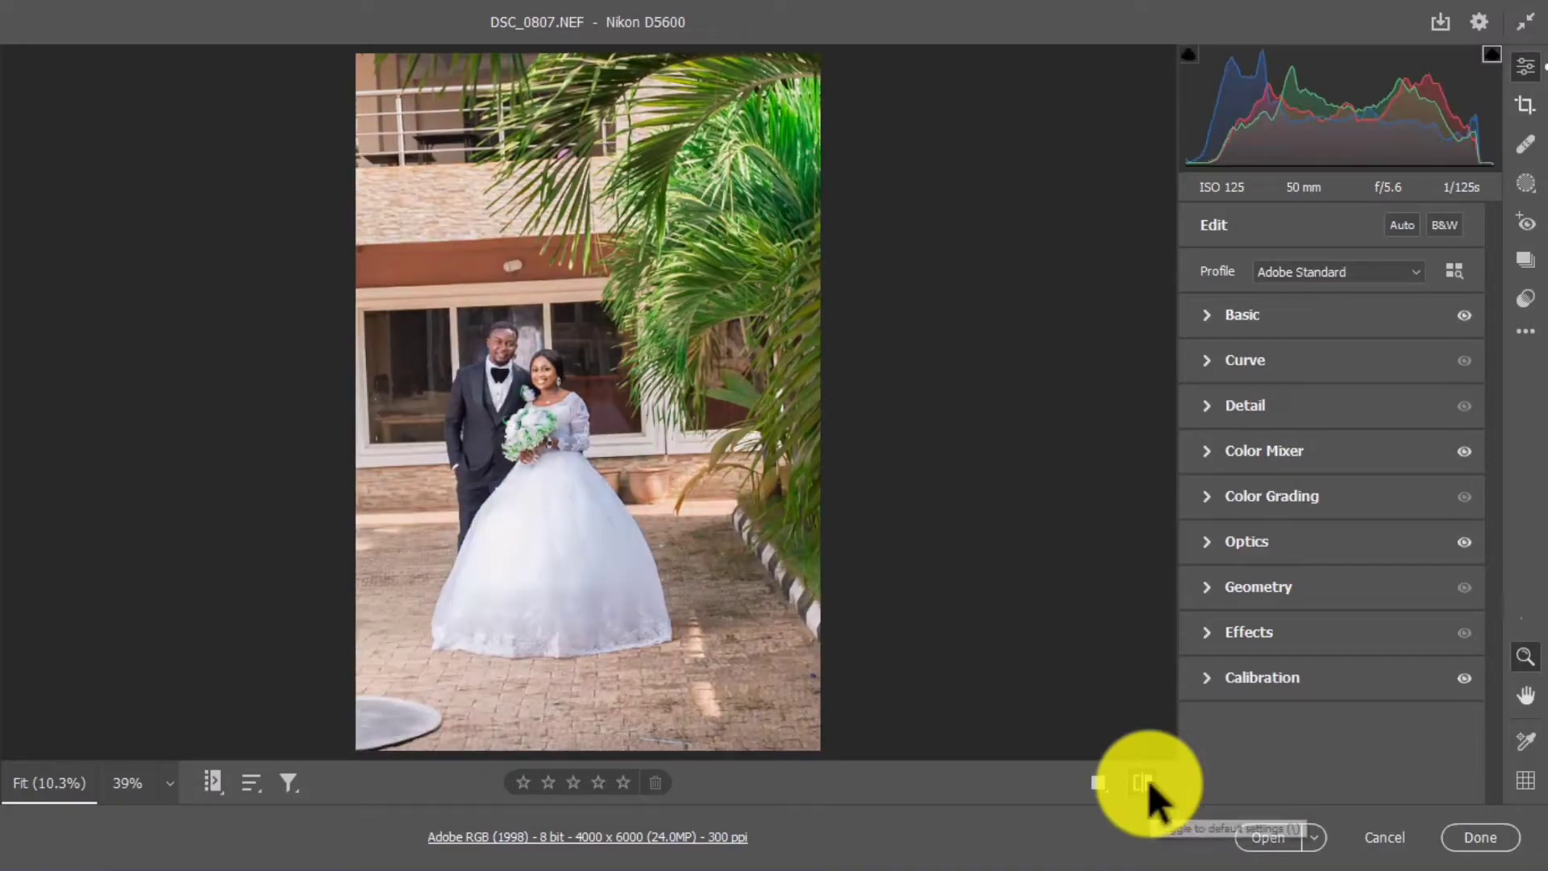
pyautogui.click(1147, 780)
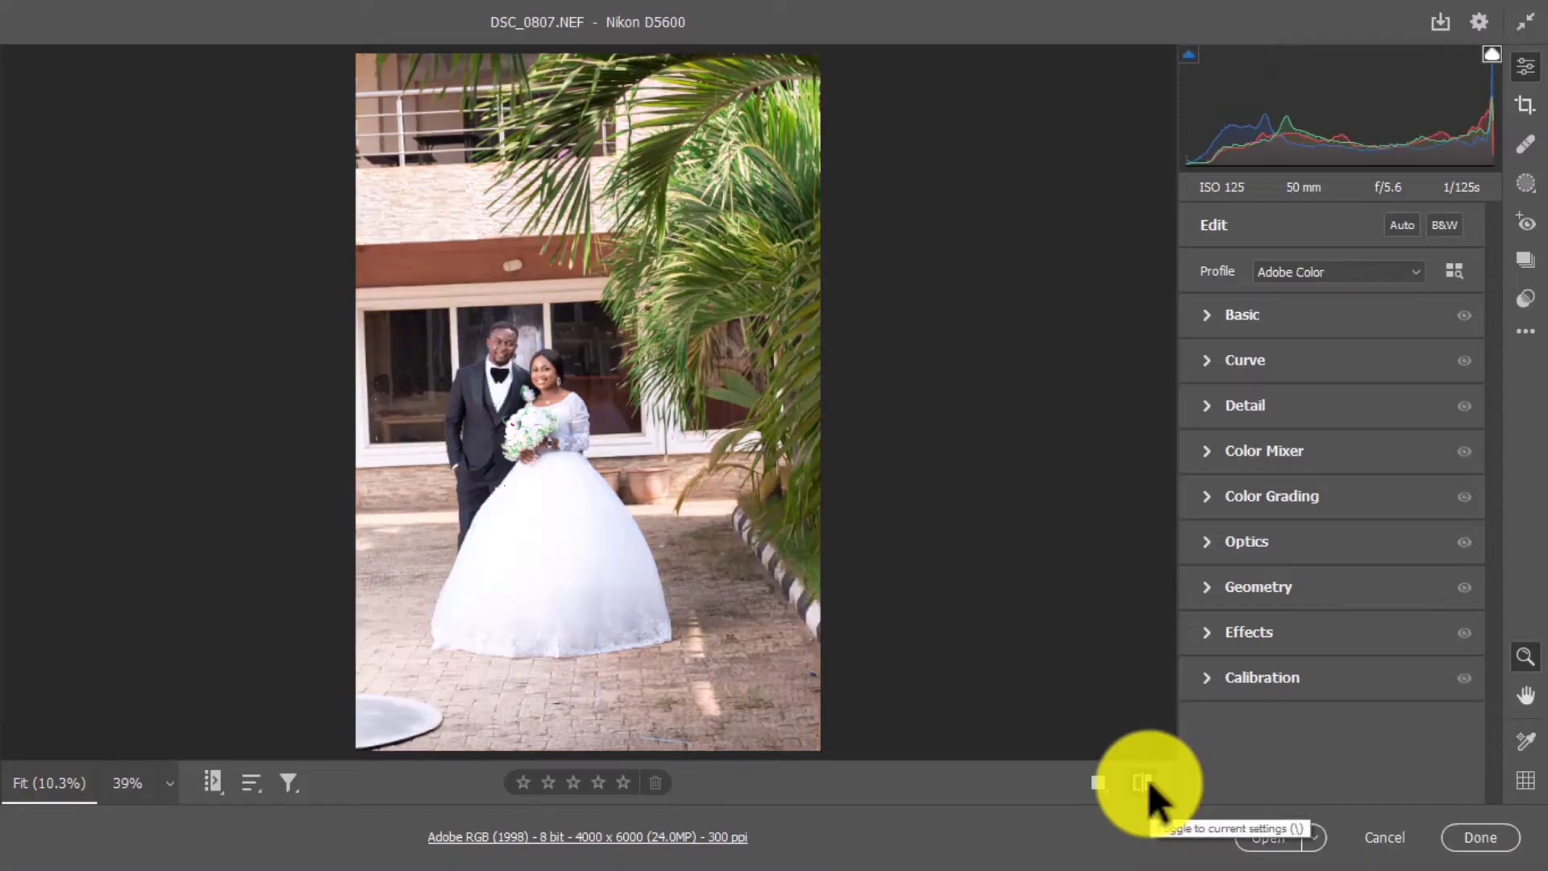
pyautogui.click(1148, 780)
pyautogui.click(1148, 780)
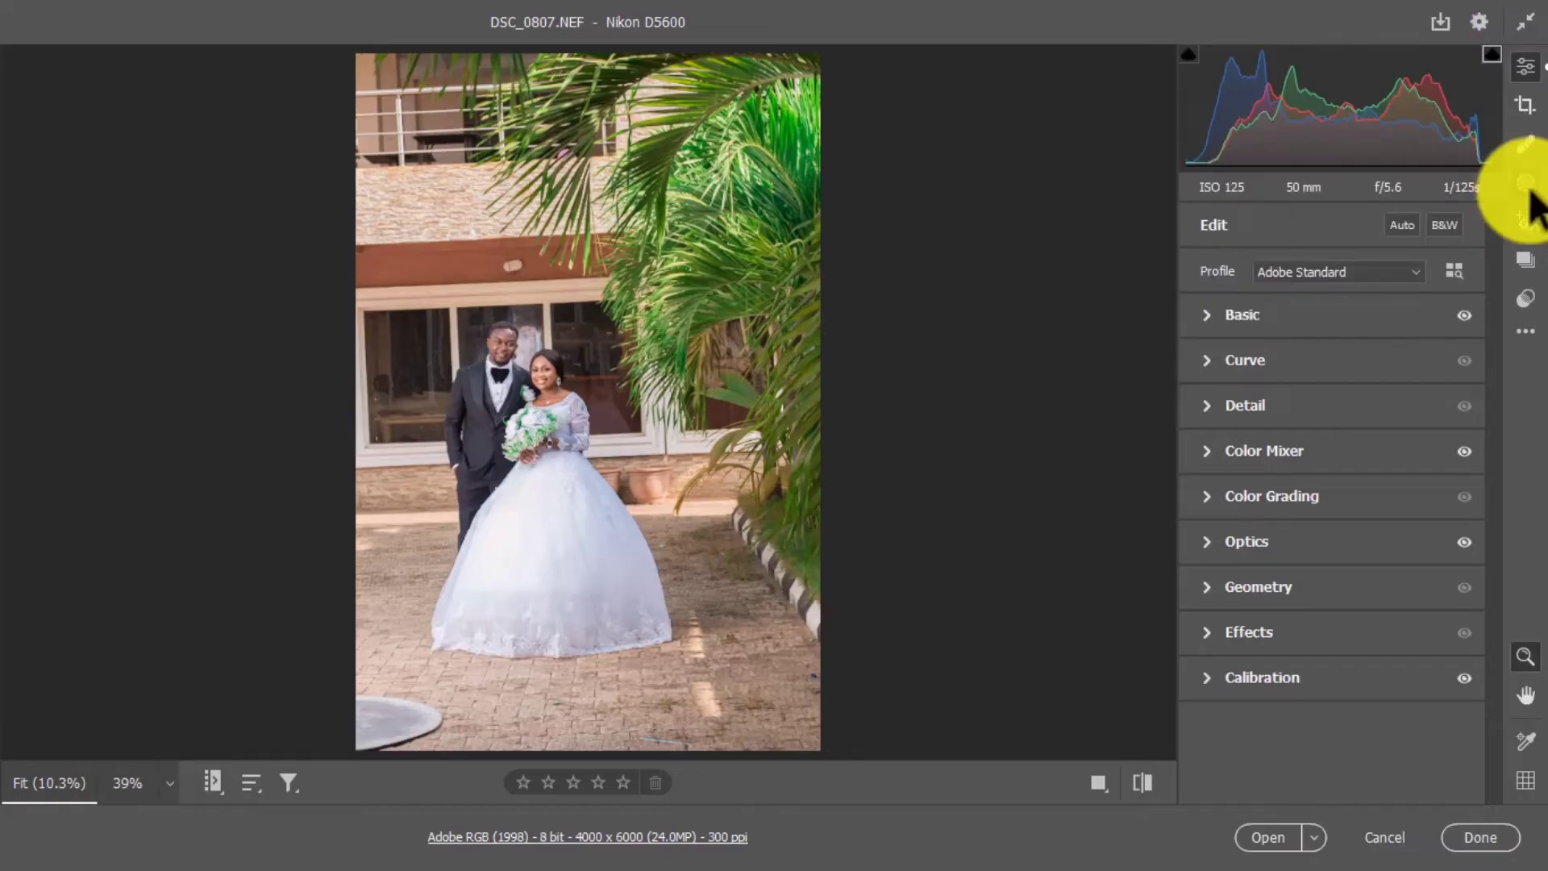
# Create a Select Subject mask of the couple and invert it to cover the background.
pyautogui.click(1530, 195)
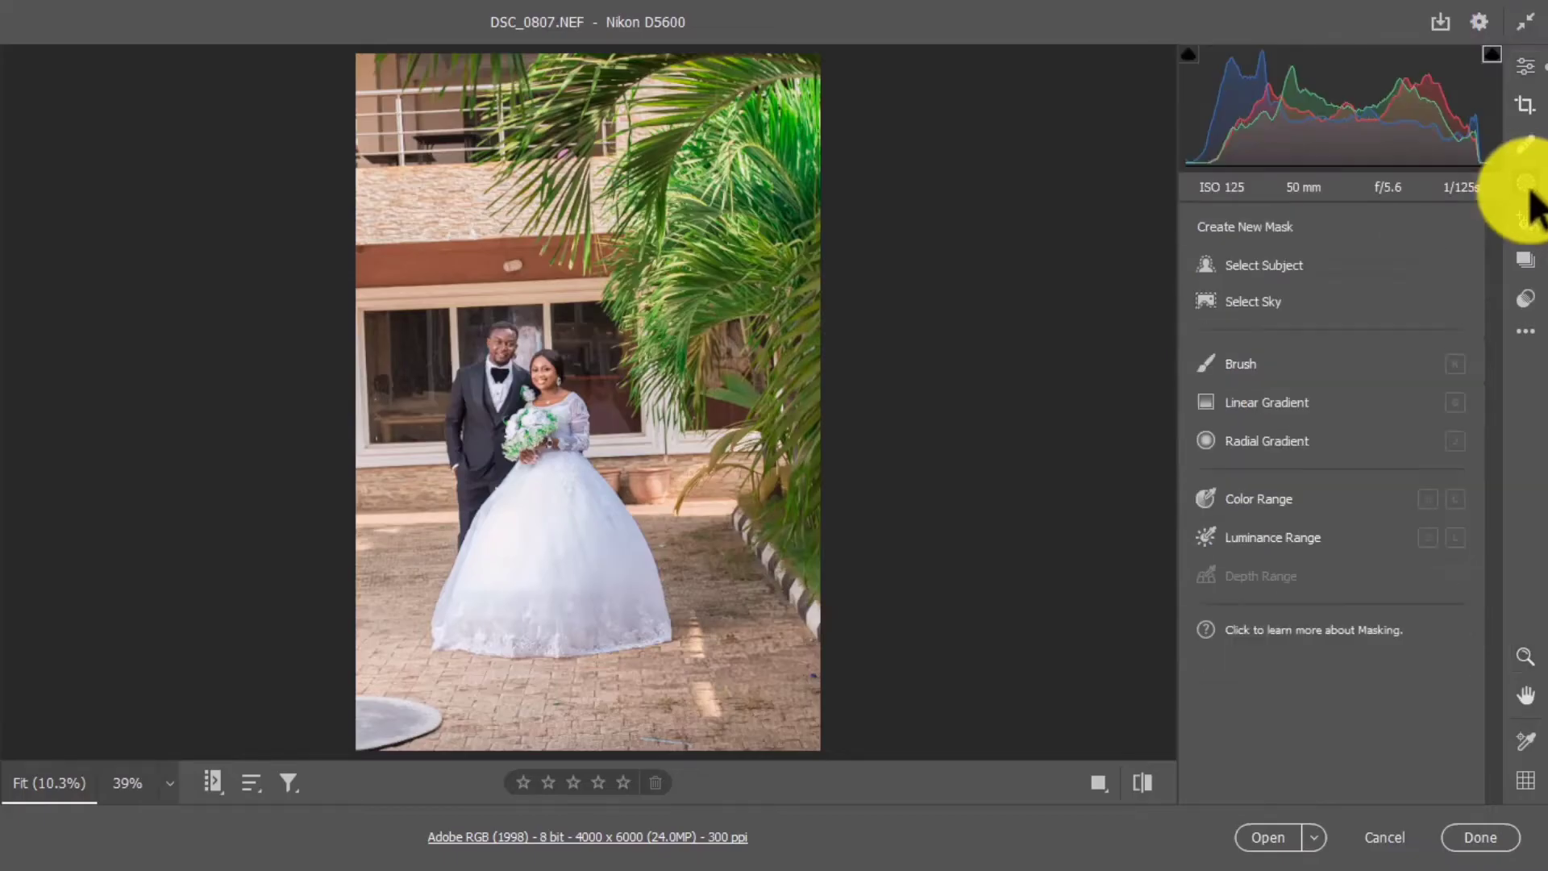
pyautogui.click(1287, 262)
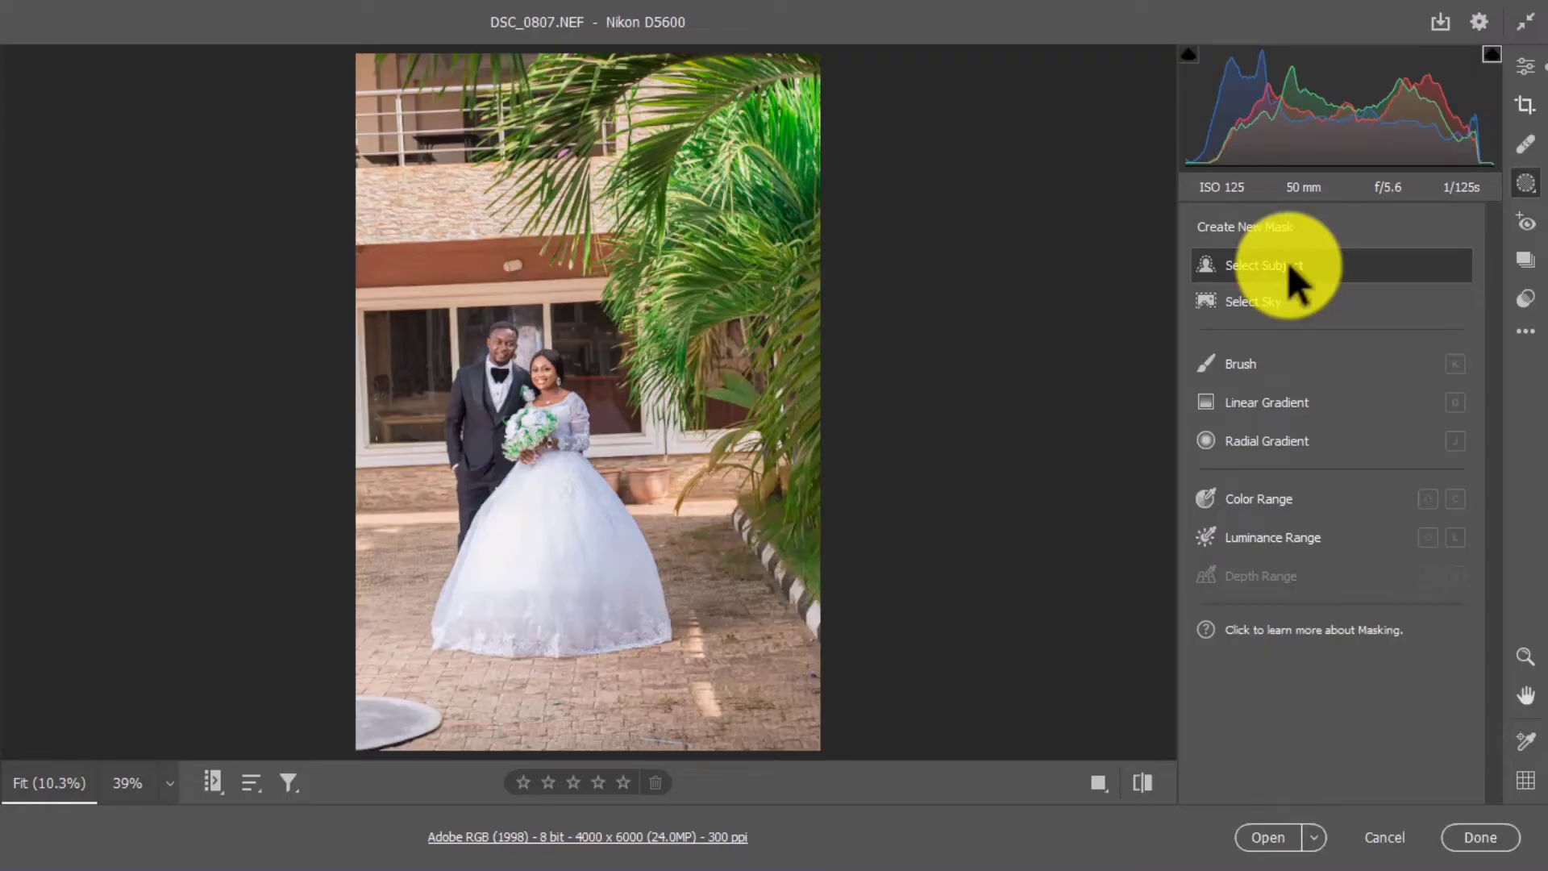
pyautogui.click(1287, 264)
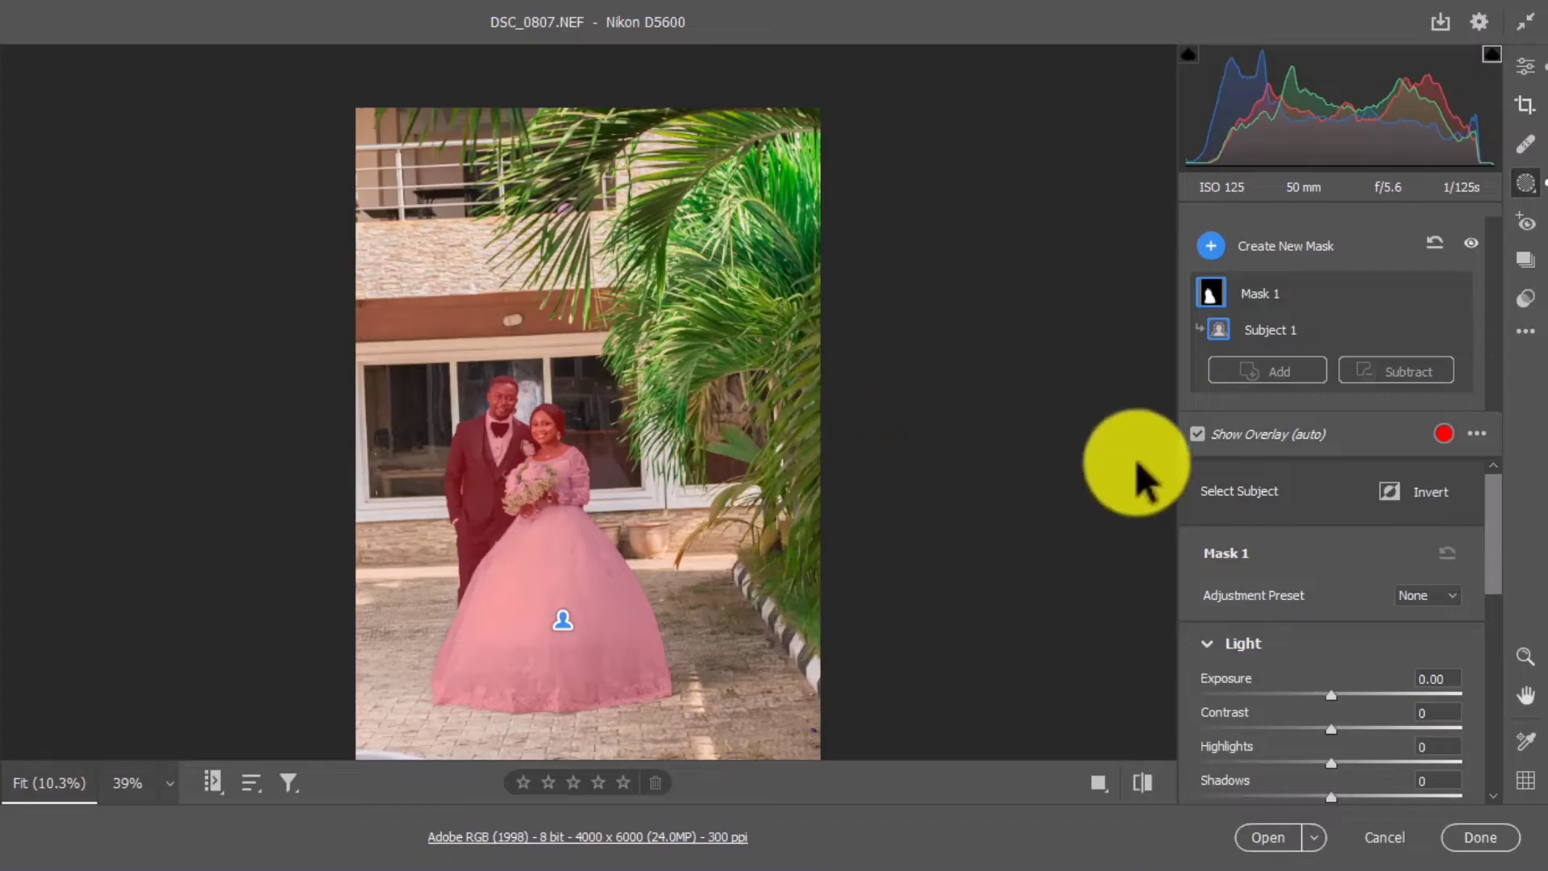
pyautogui.click(1404, 488)
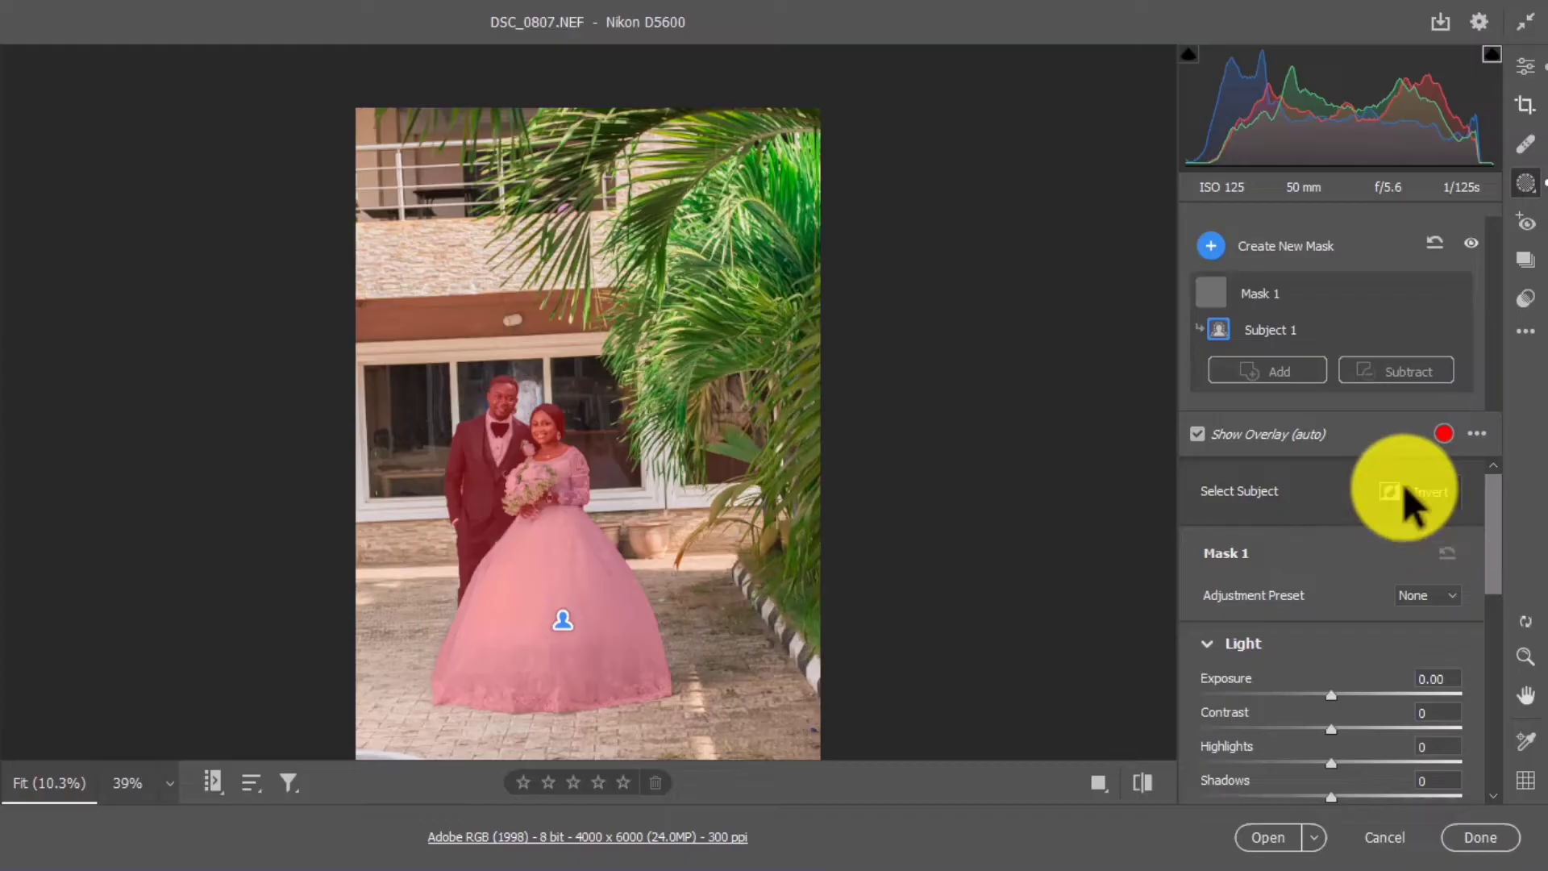
pyautogui.click(1420, 485)
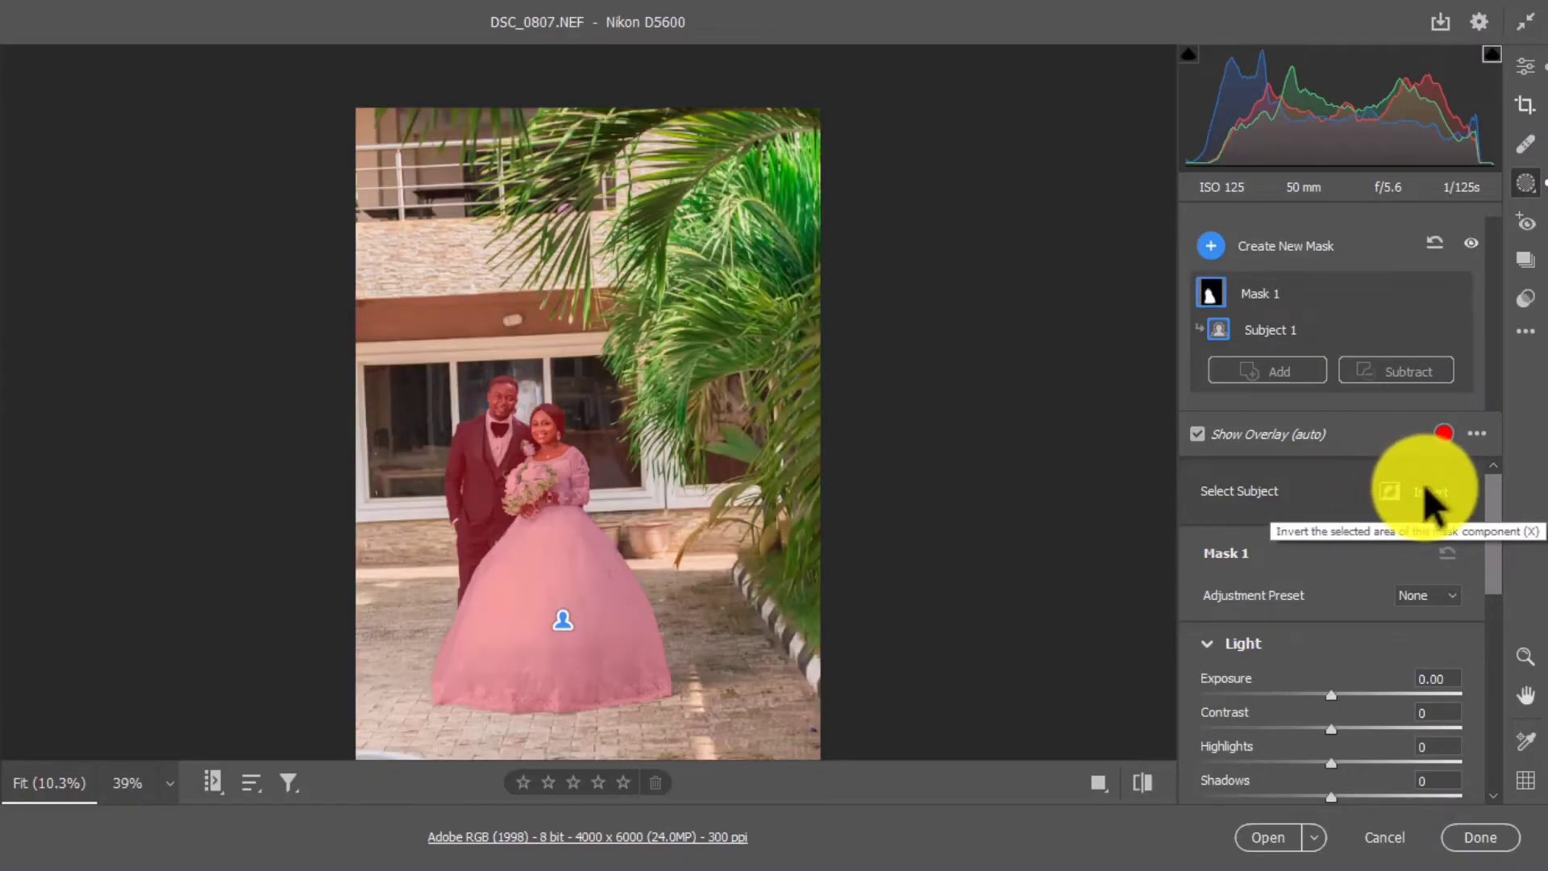
pyautogui.click(1433, 488)
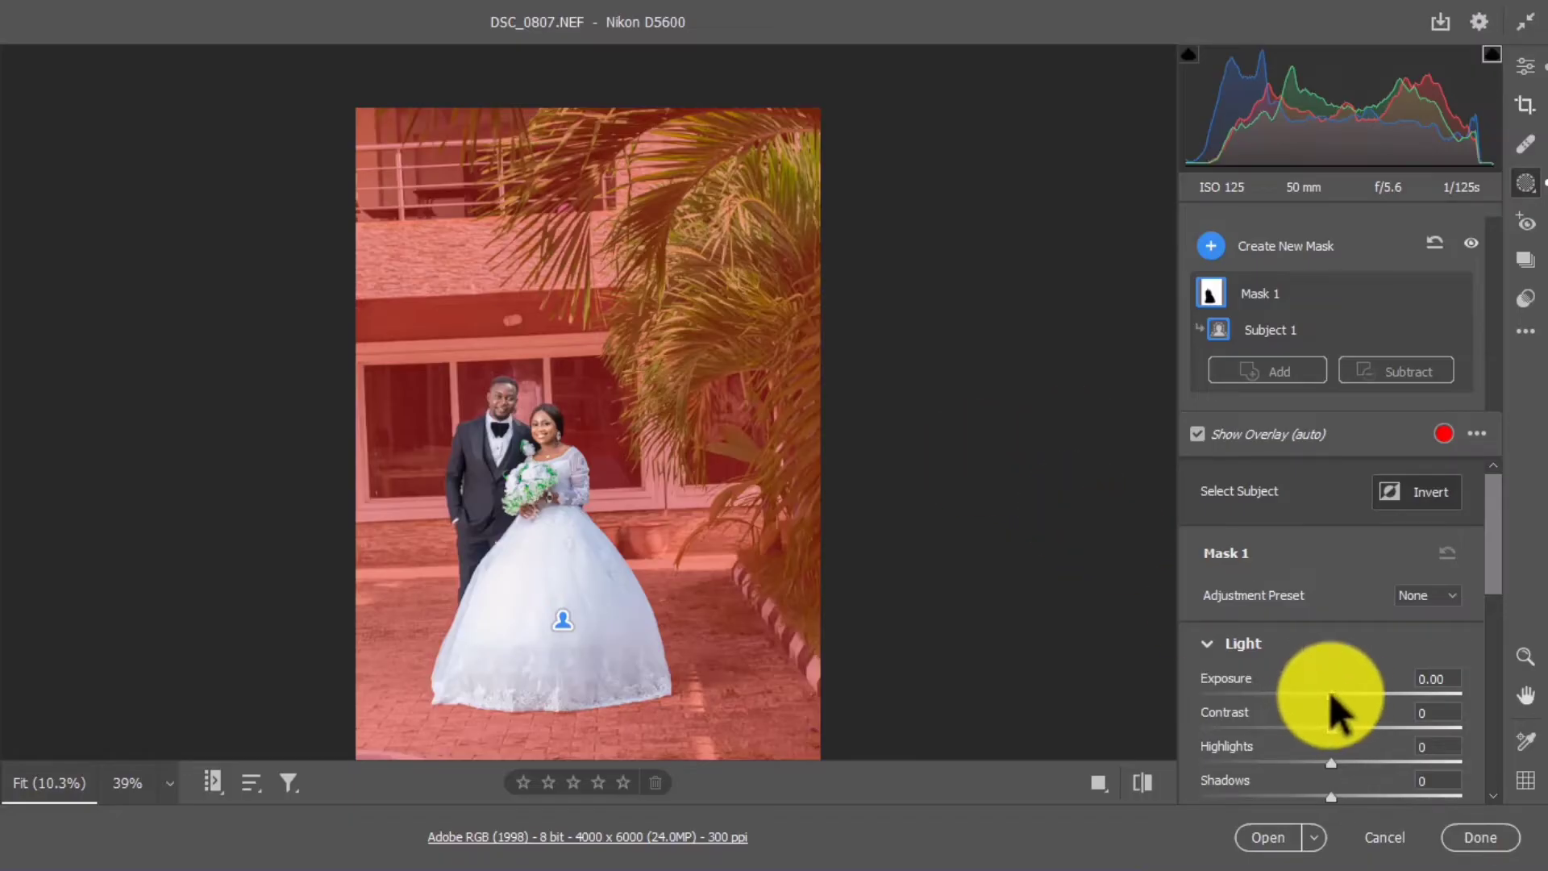
# Darken the masked background with Exposure -0.50, Contrast +21 and Highlights -21.
pyautogui.moveTo(1330, 694); pyautogui.dragTo(1313, 685)
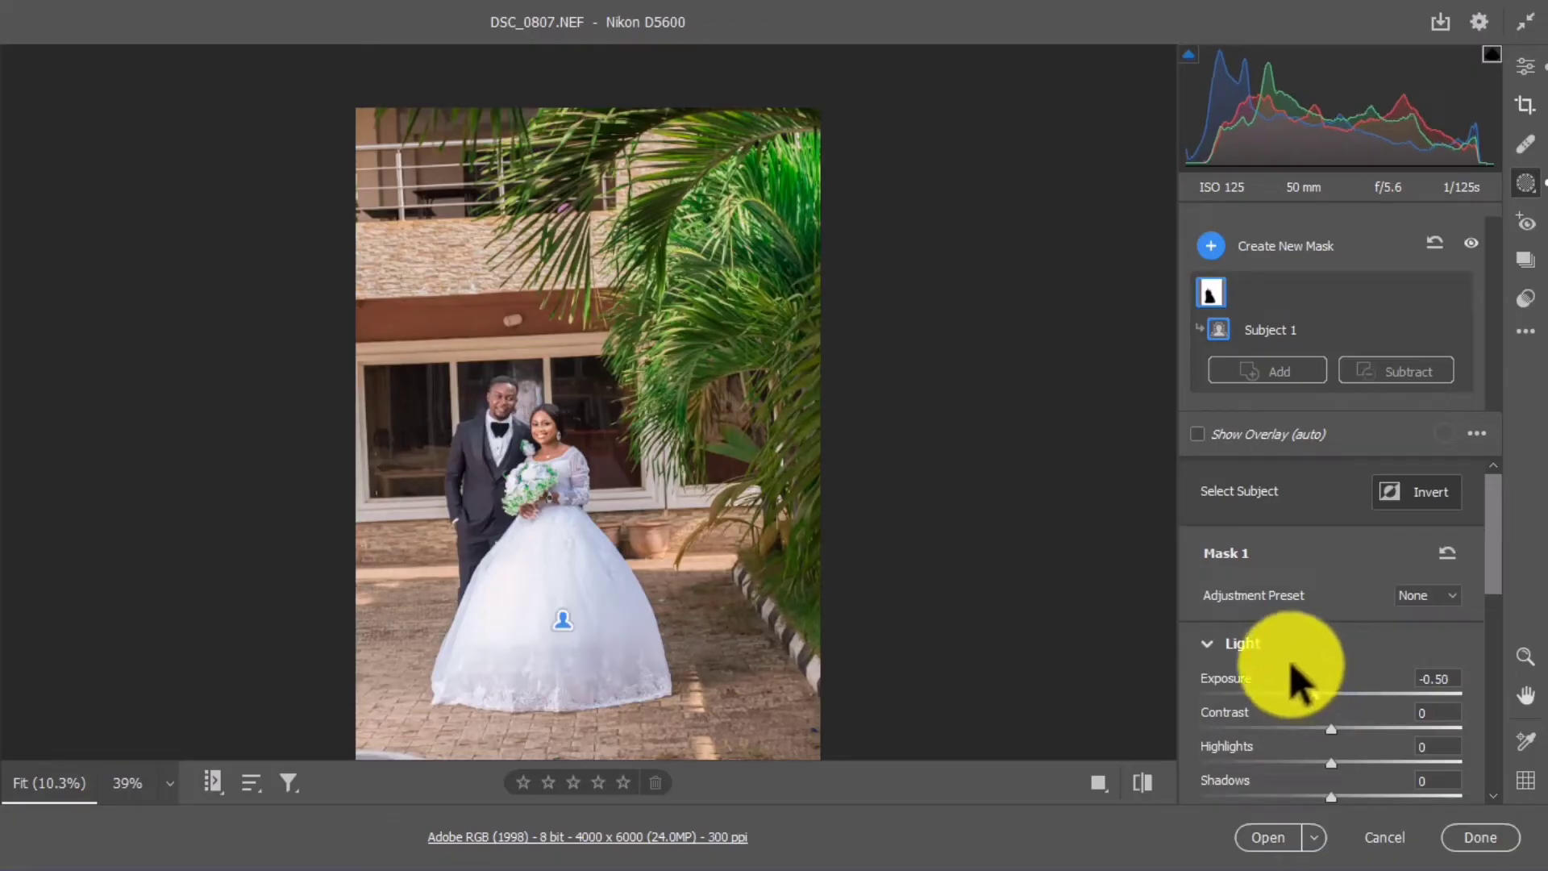
pyautogui.scroll(-1, 1330, 657)
pyautogui.moveTo(1327, 675); pyautogui.dragTo(1357, 674)
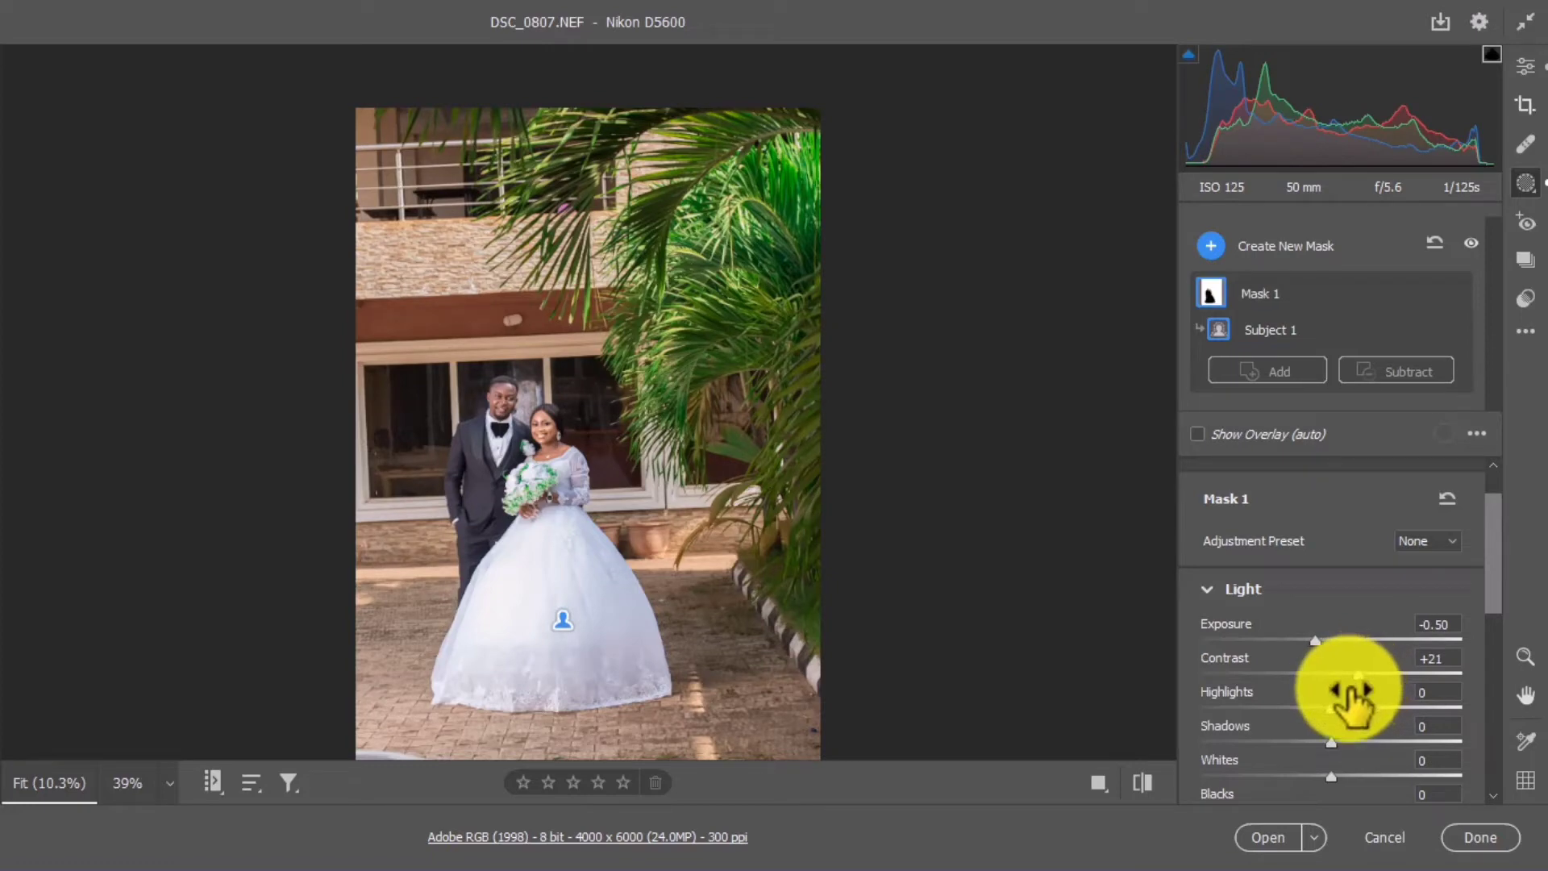
pyautogui.moveTo(1351, 692); pyautogui.dragTo(1299, 699)
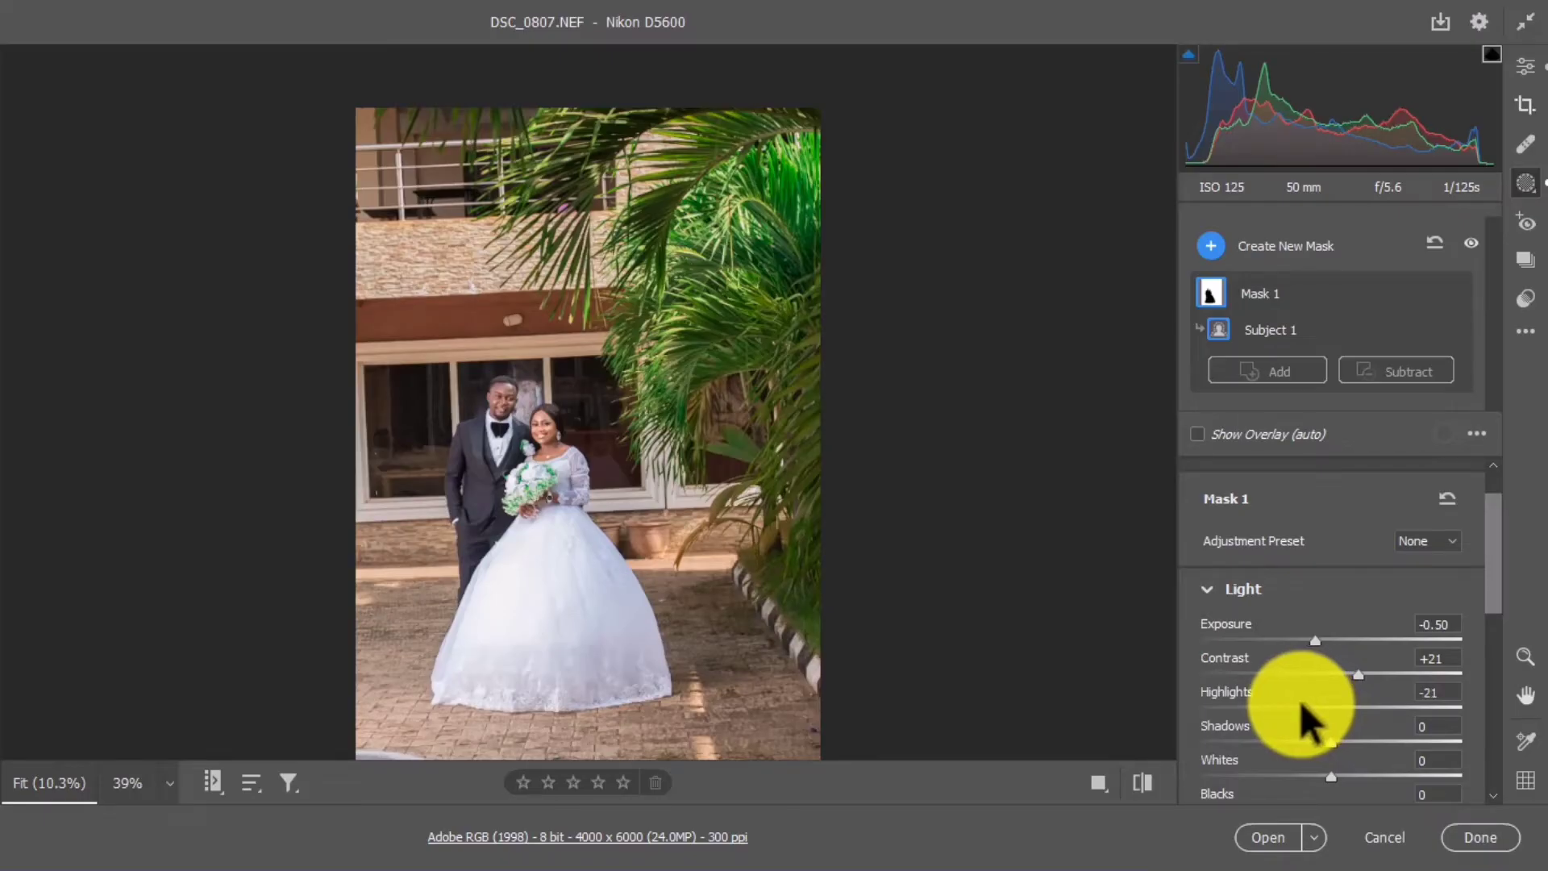
pyautogui.scroll(-1, 1371, 732)
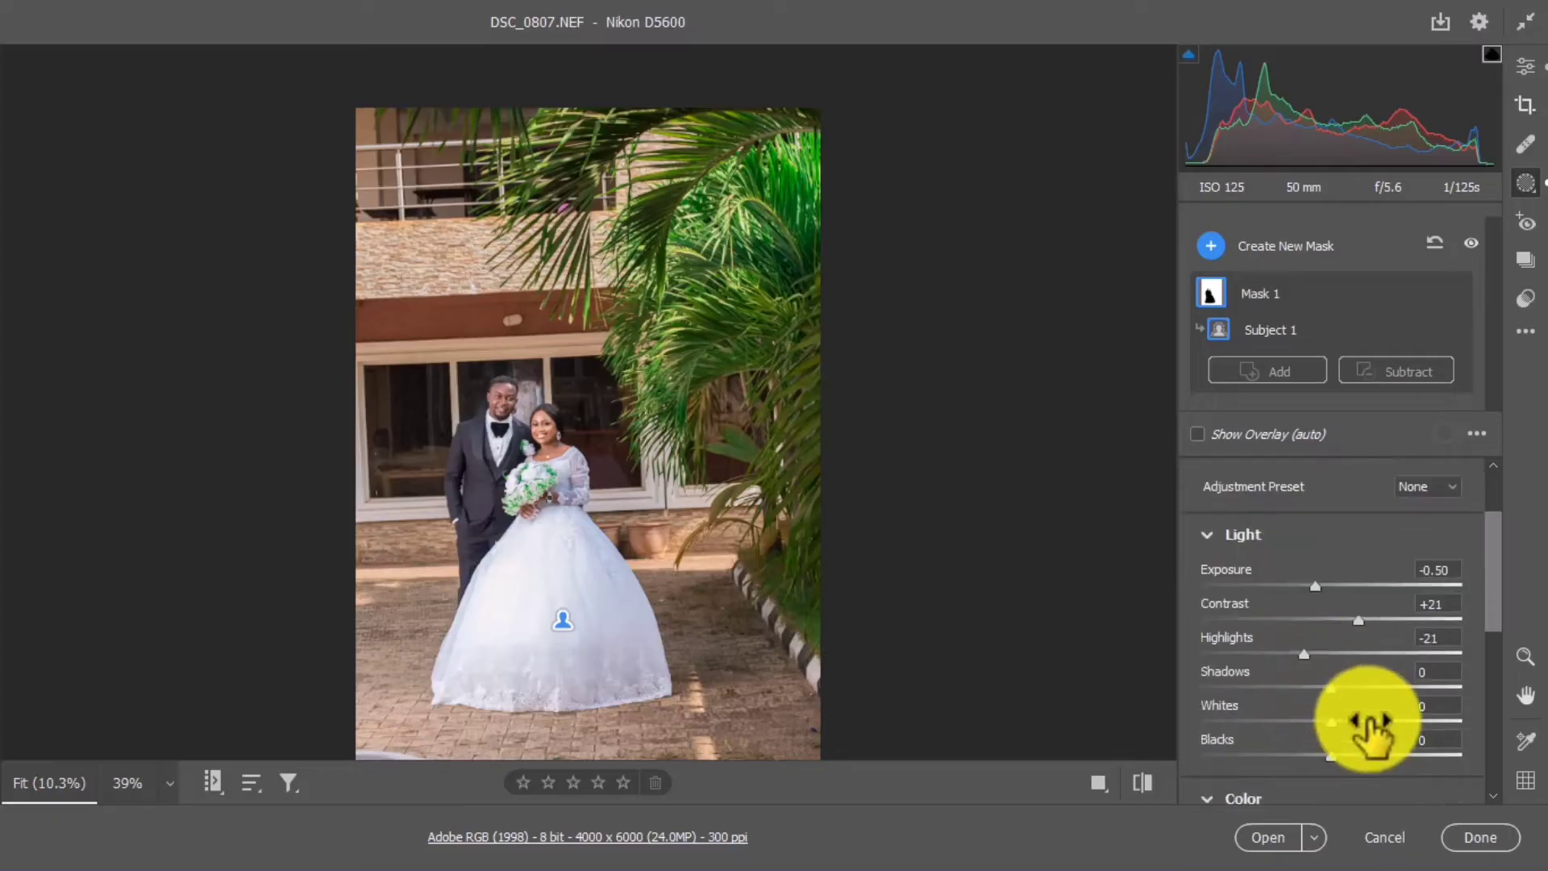
pyautogui.scroll(-1, 1366, 714)
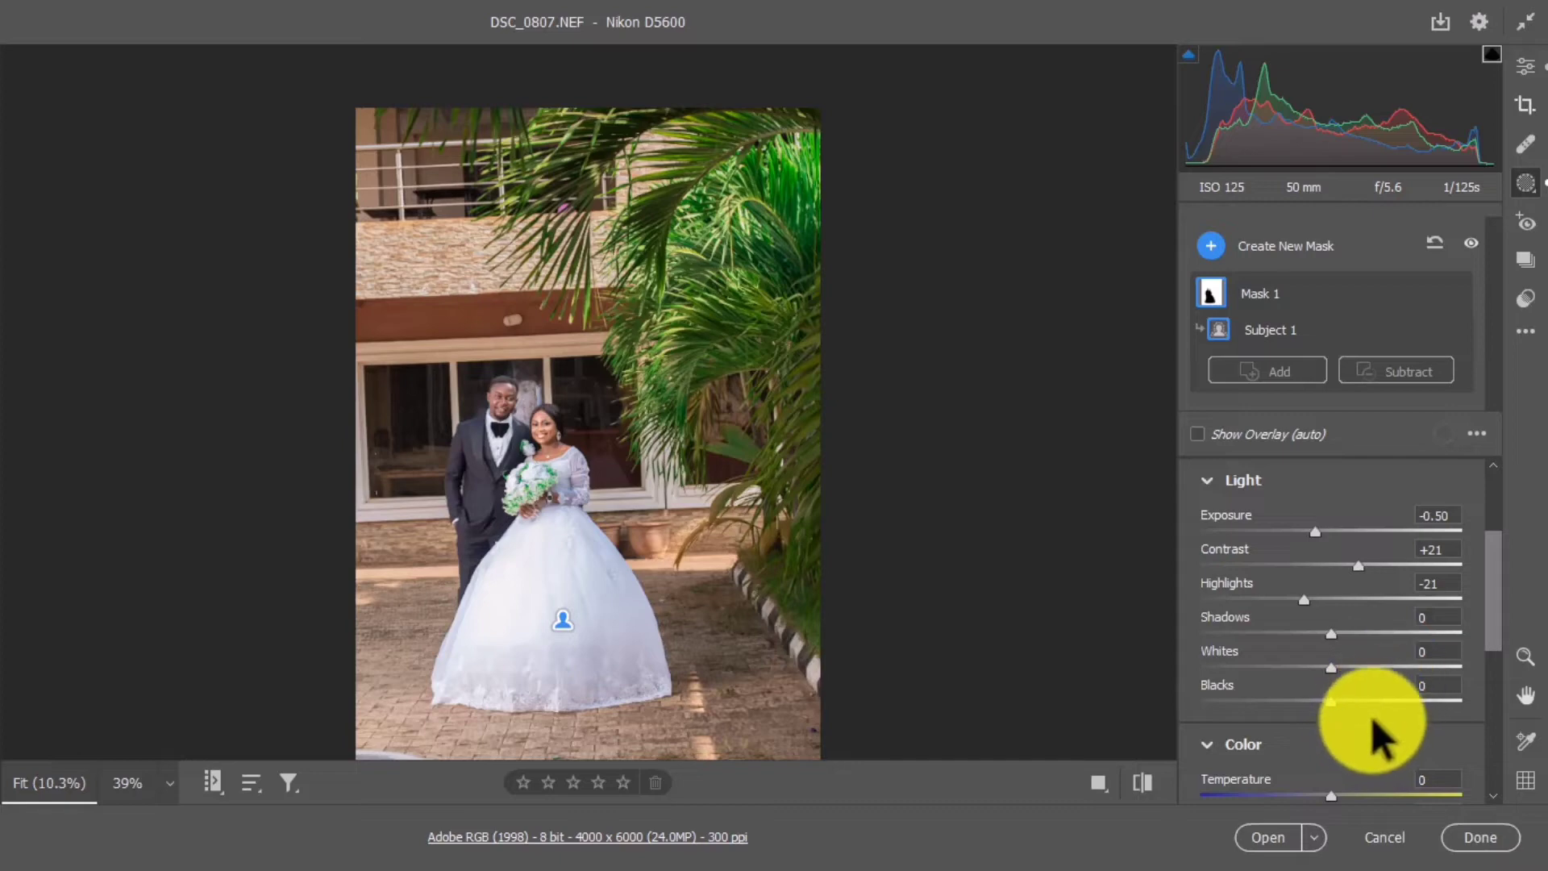
# Cool the masked background by setting its Temperature to -28 and its Tint to +34.
pyautogui.scroll(-1, 1371, 717)
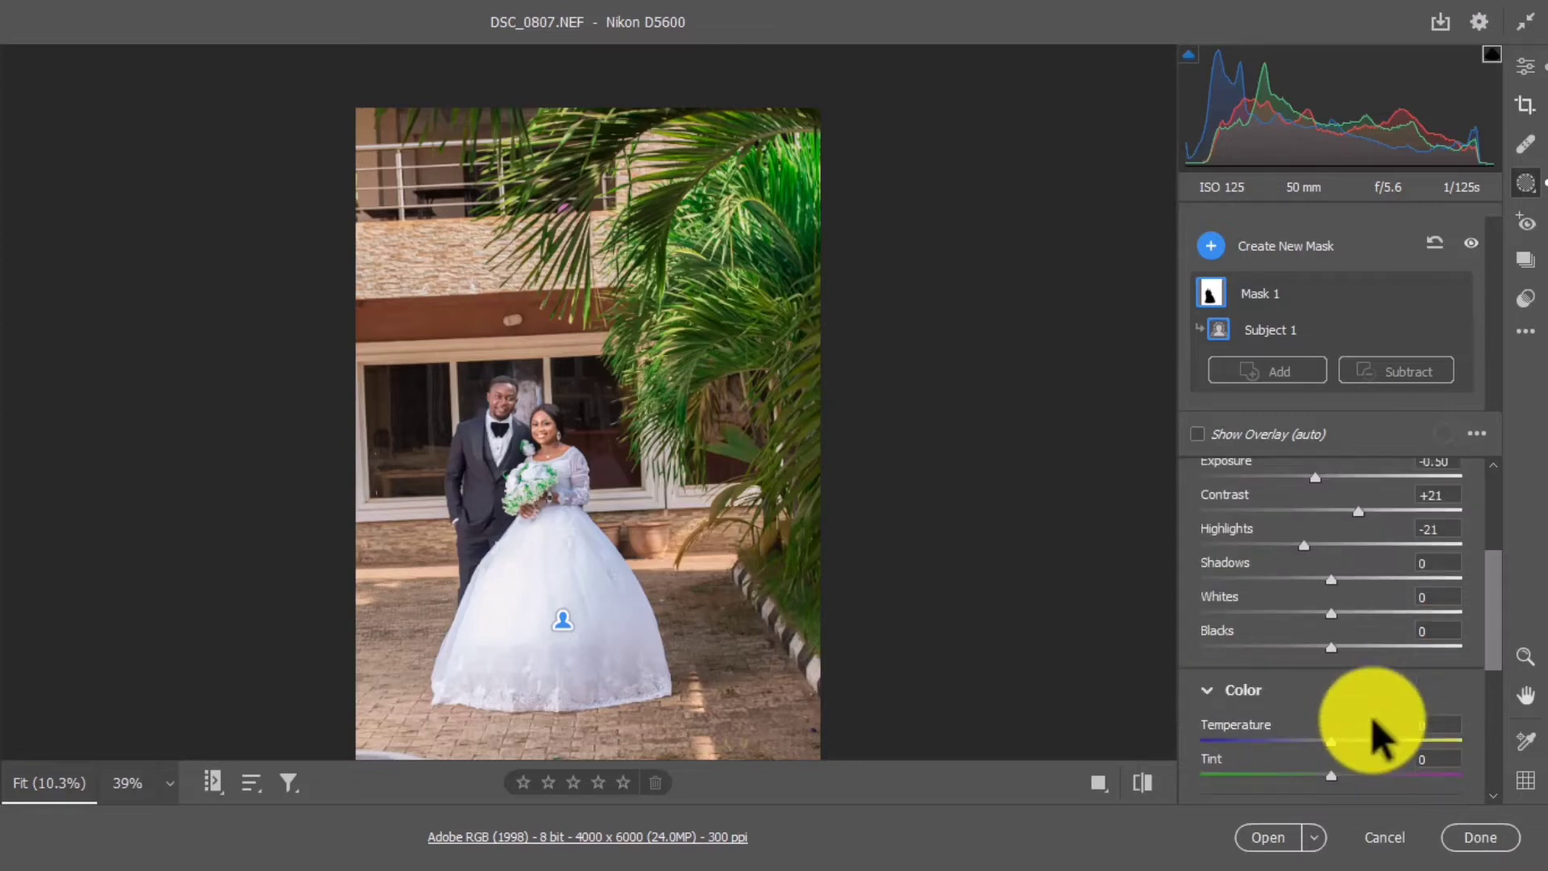
pyautogui.scroll(-1, 1371, 718)
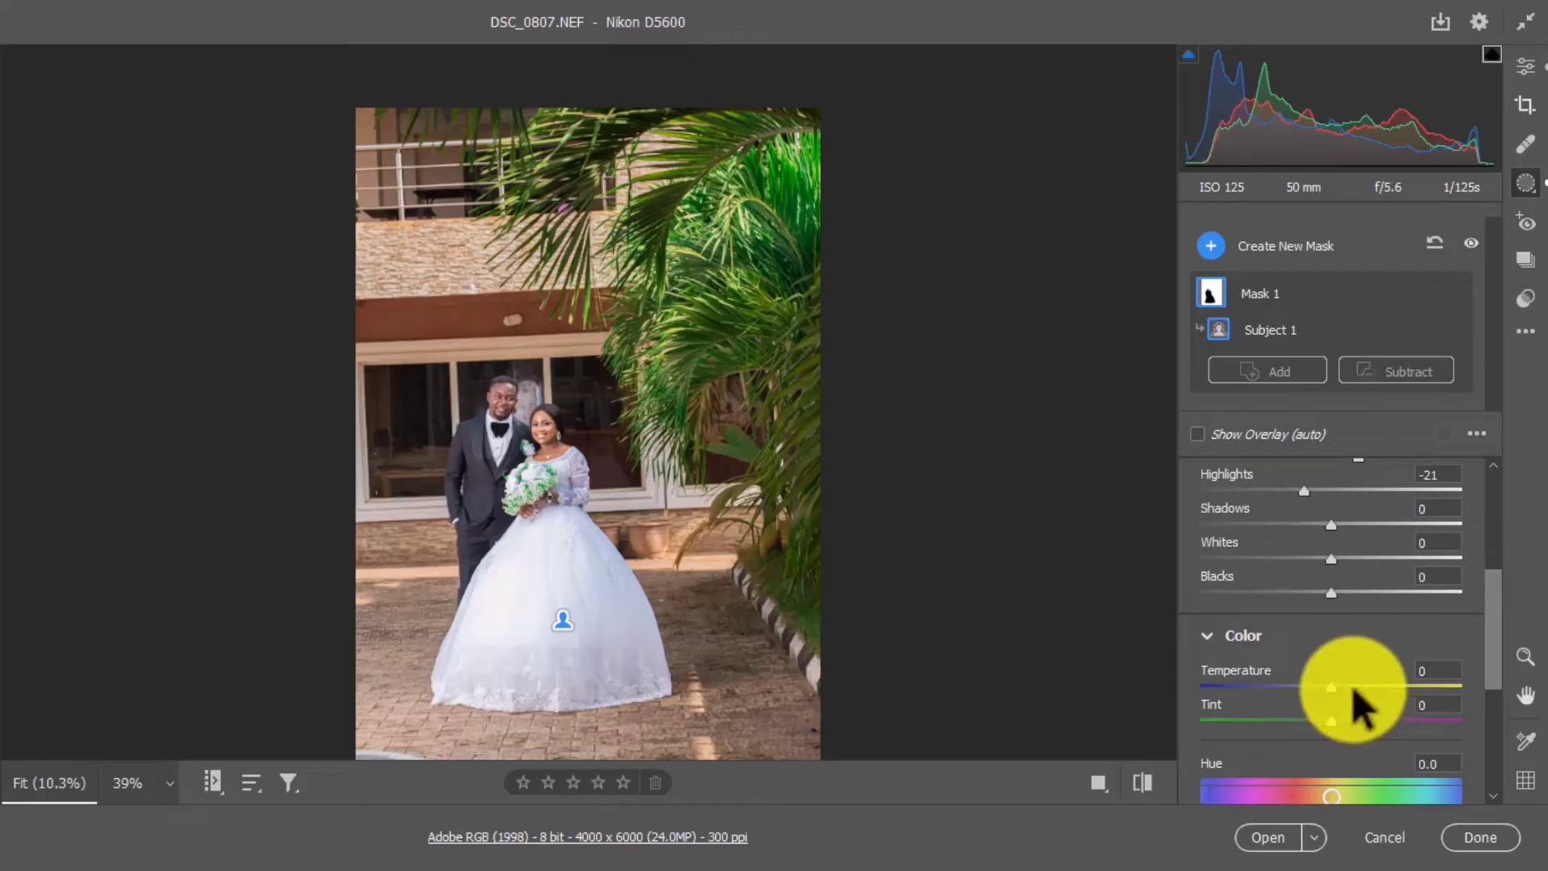
pyautogui.moveTo(1331, 687); pyautogui.dragTo(1293, 685)
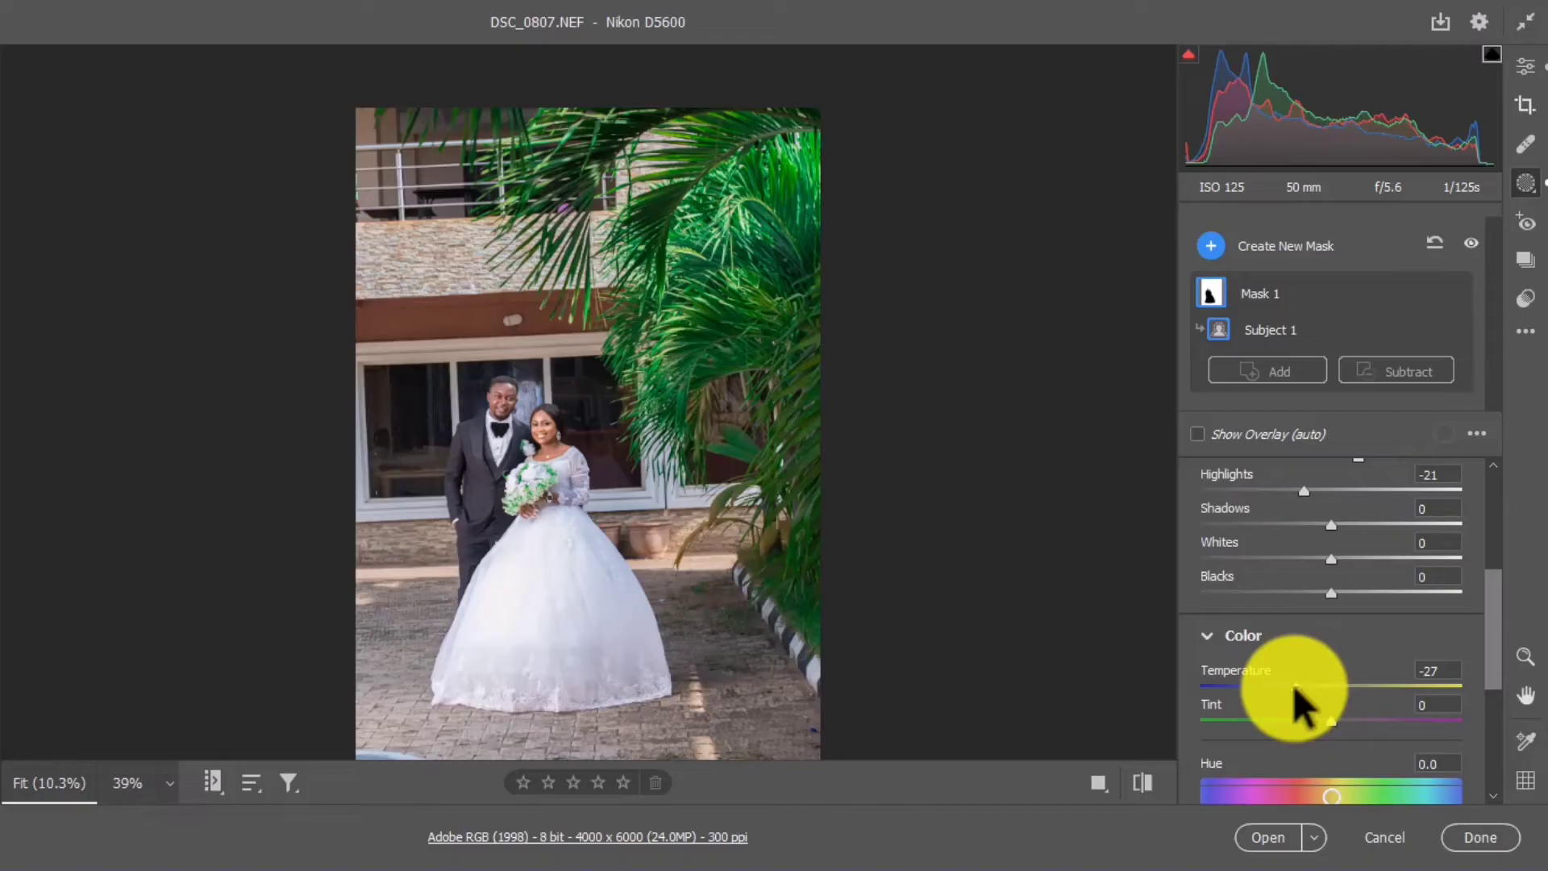
pyautogui.moveTo(1293, 685); pyautogui.dragTo(1291, 684)
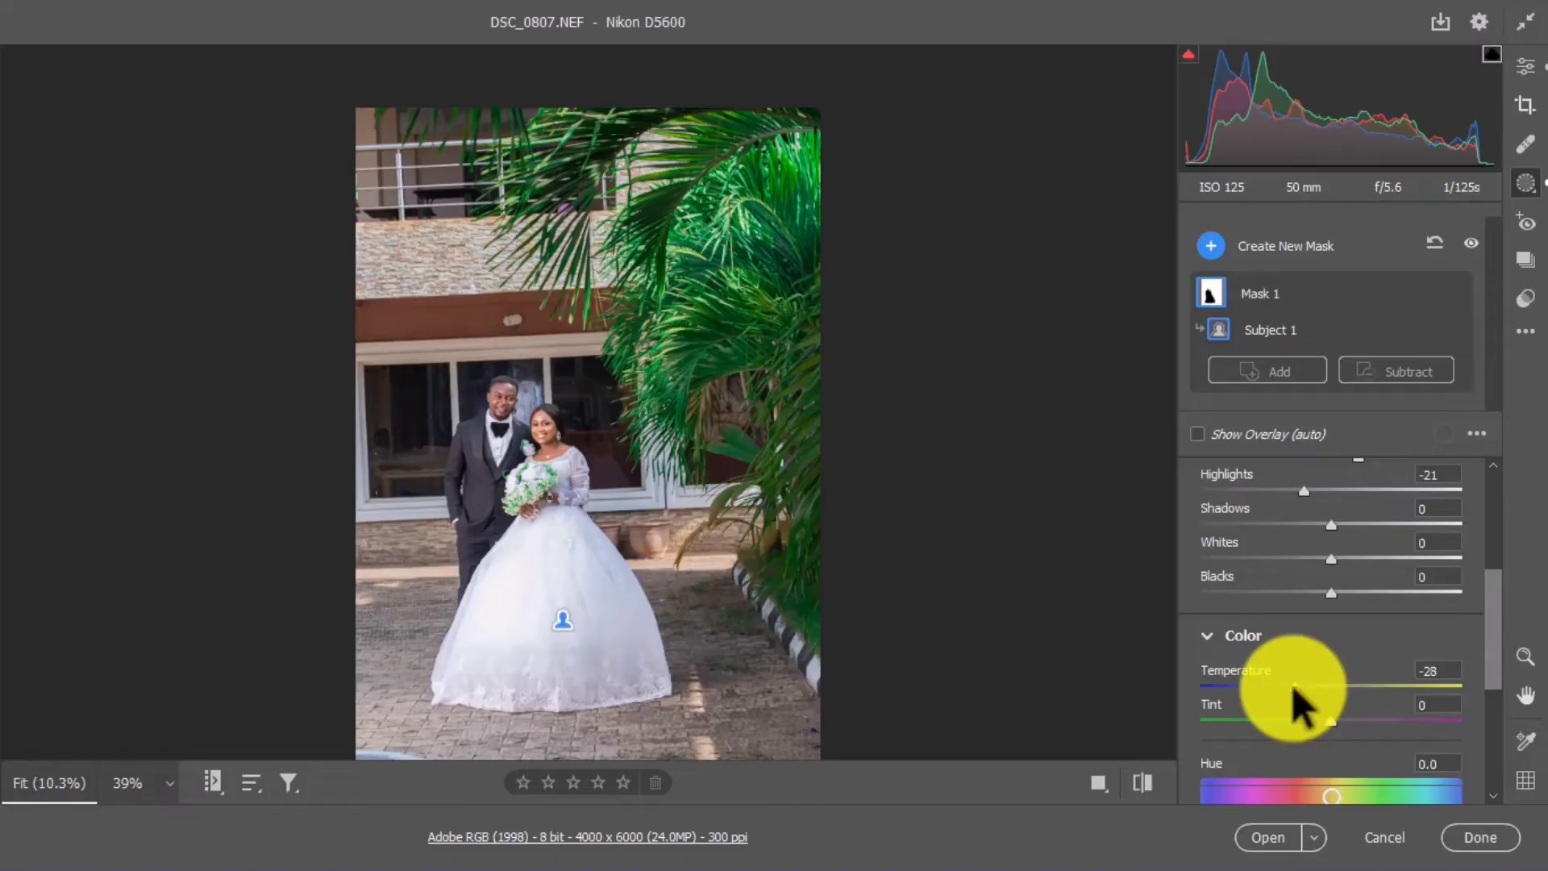
pyautogui.scroll(-1, 1292, 685)
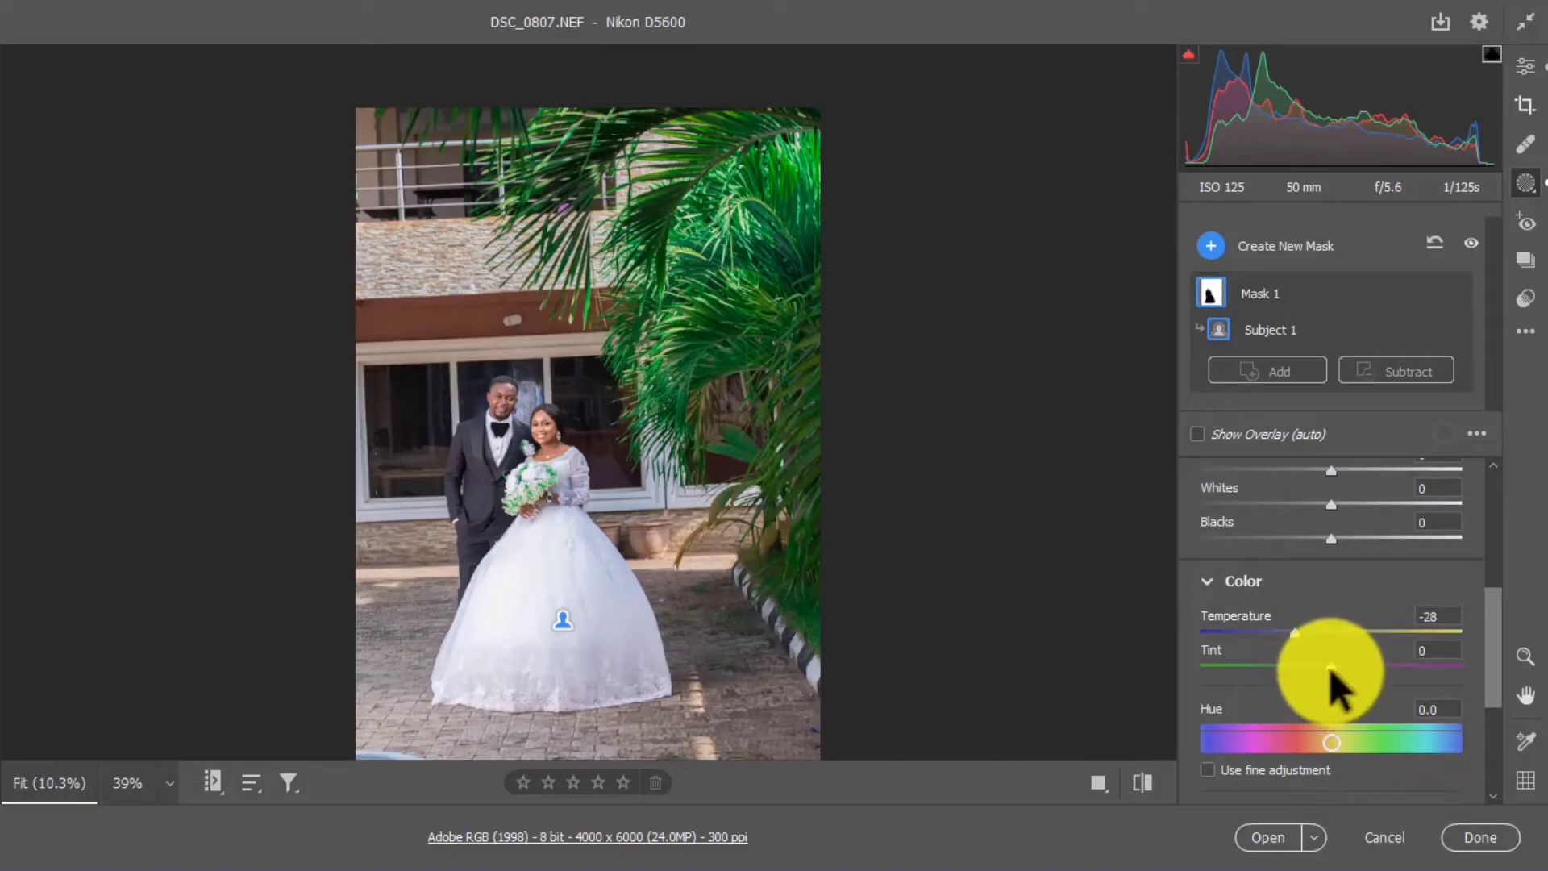
pyautogui.moveTo(1328, 668); pyautogui.dragTo(1347, 664)
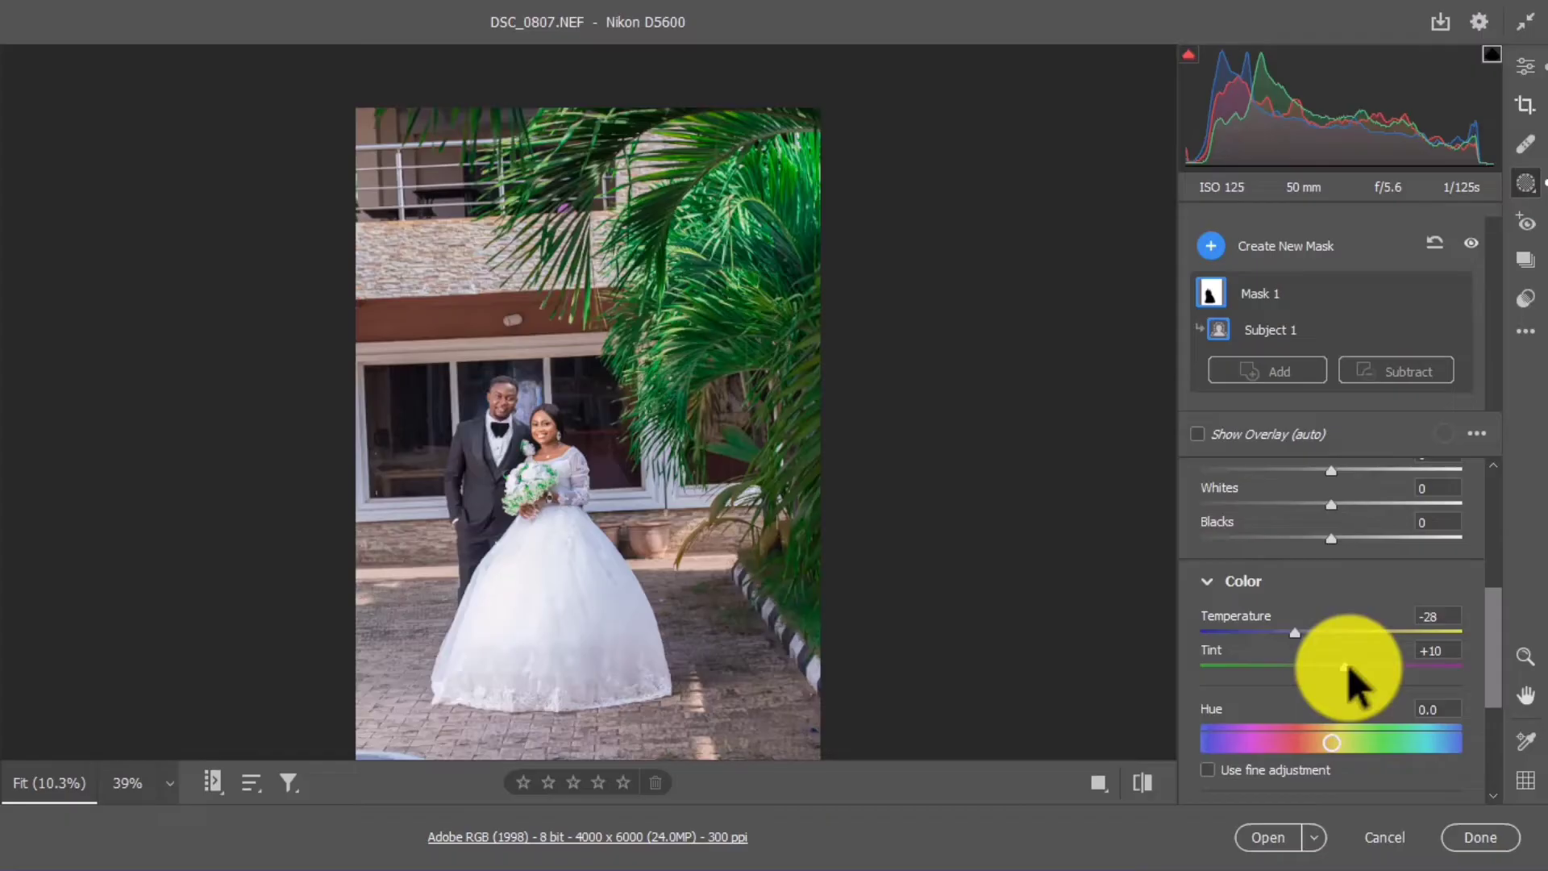
pyautogui.moveTo(1347, 665); pyautogui.dragTo(1377, 660)
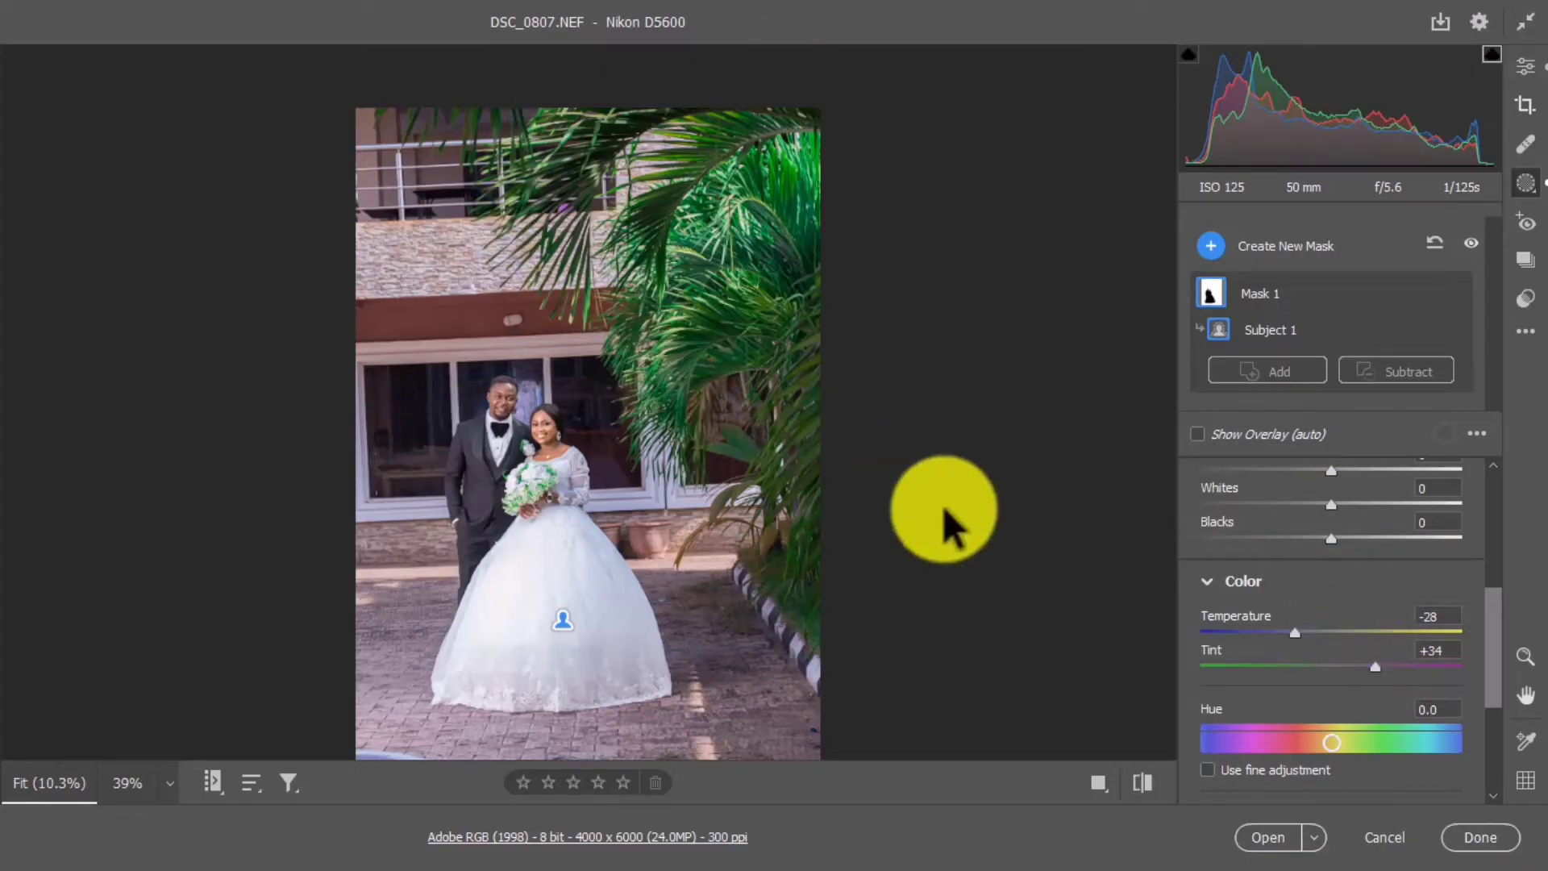
# Compare the edited photo with its default settings repeatedly, returning from masking to the global edit settings in between.
pyautogui.click(1147, 781)
pyautogui.click(1150, 778)
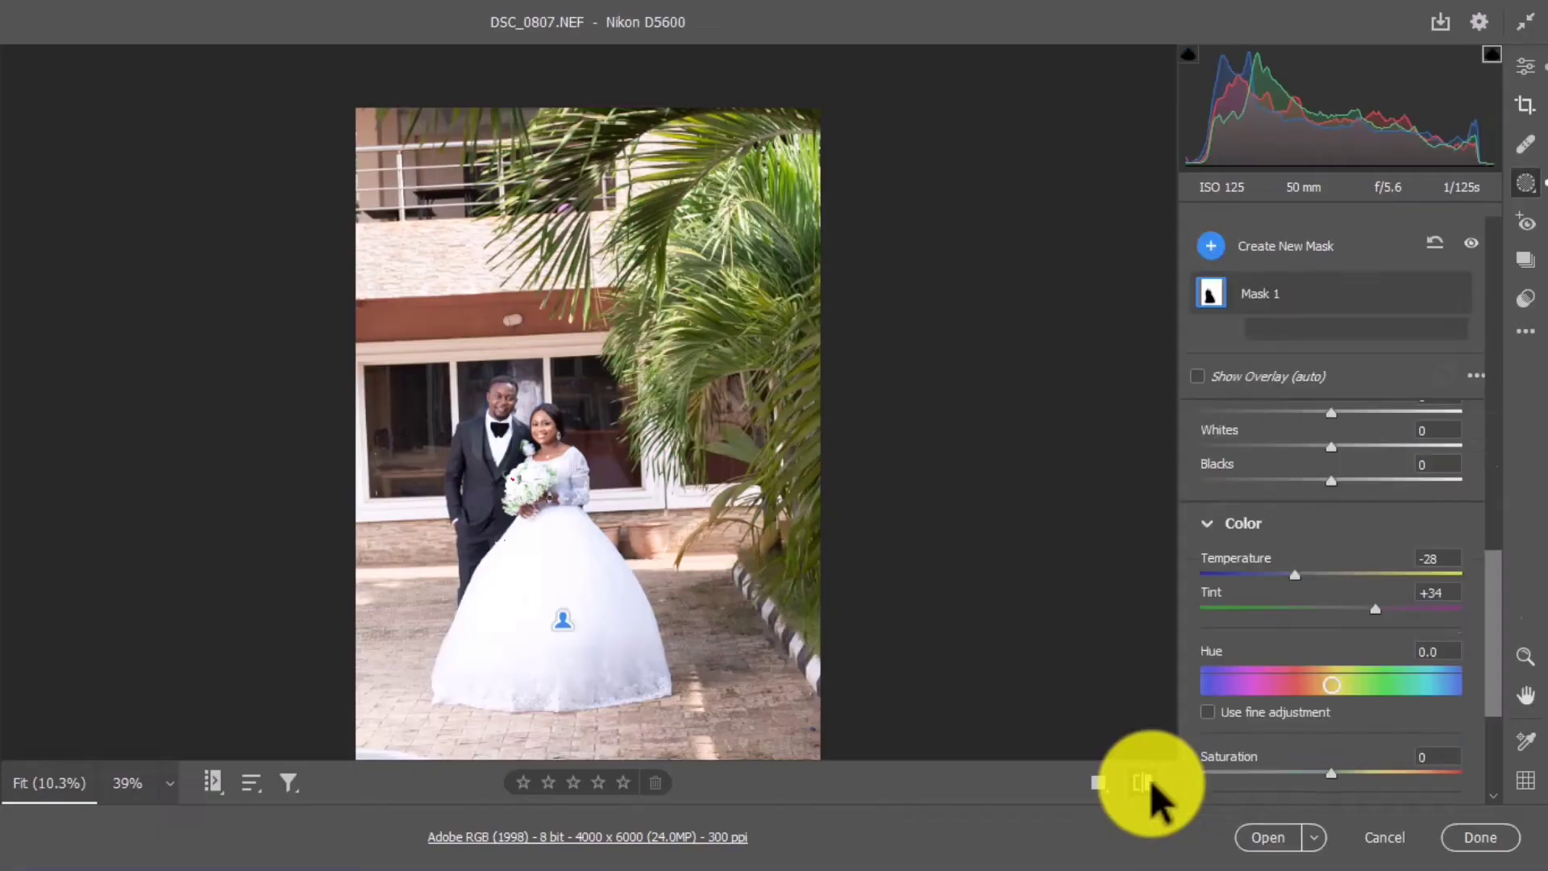
pyautogui.click(1150, 778)
pyautogui.click(1149, 780)
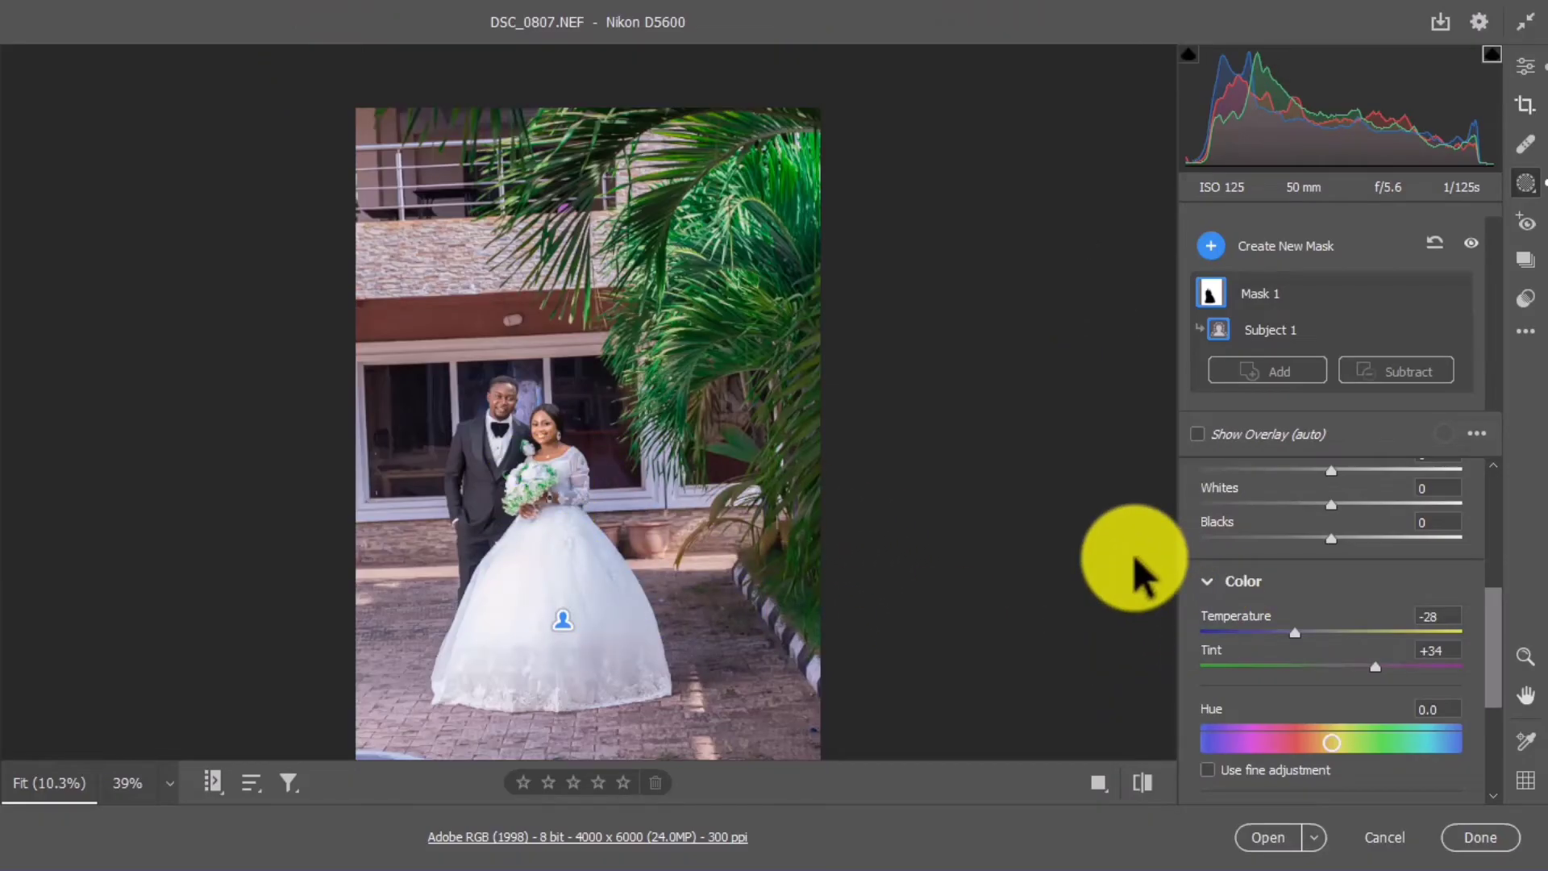
pyautogui.click(1148, 785)
pyautogui.click(1148, 785)
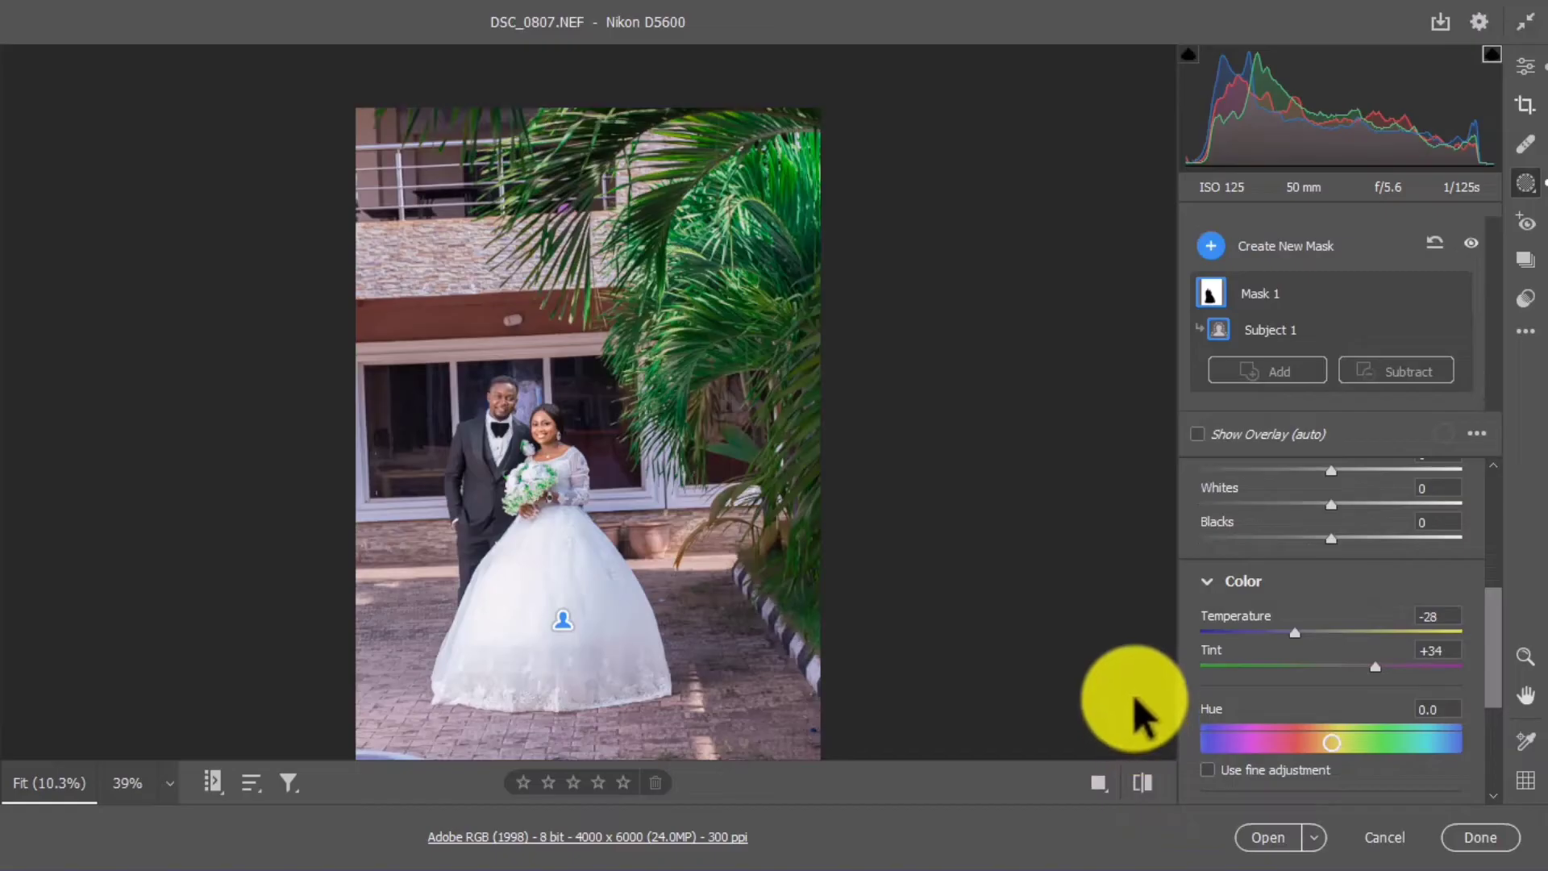
pyautogui.click(1524, 64)
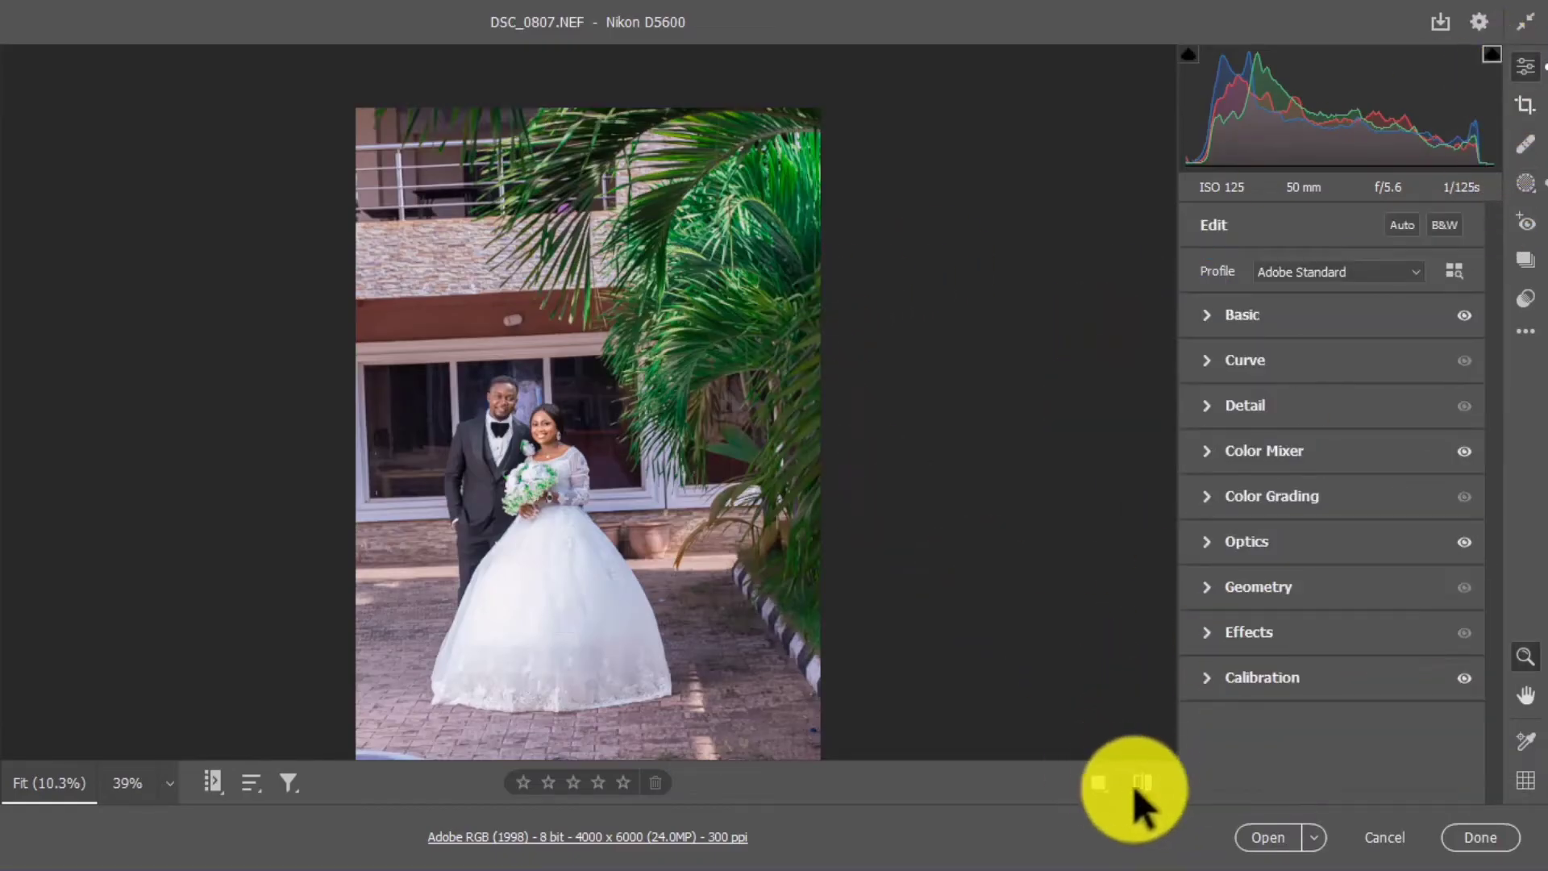
pyautogui.click(1147, 776)
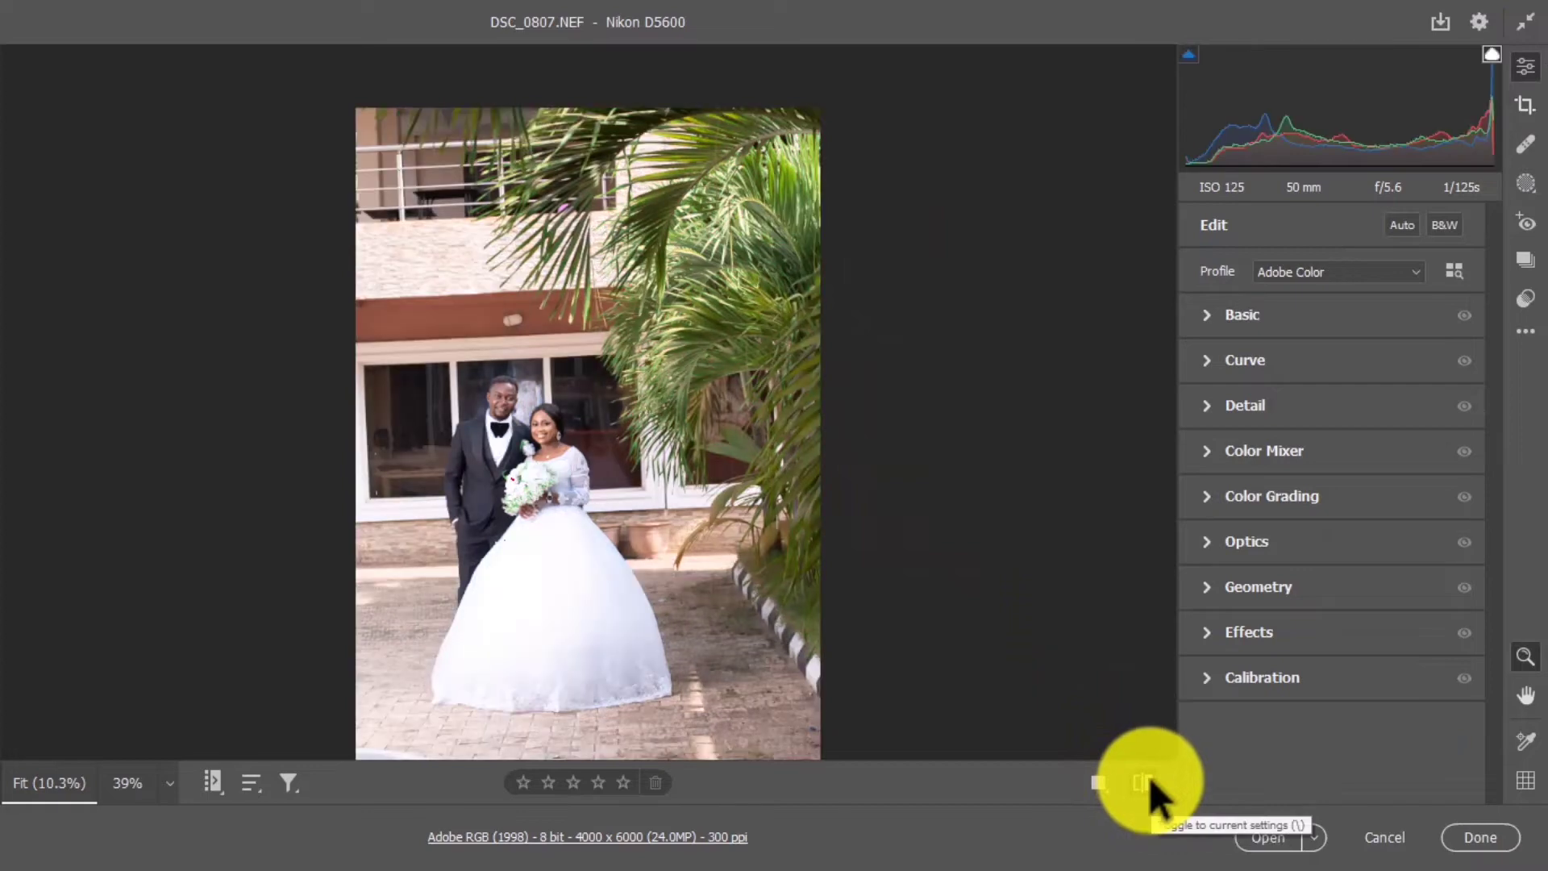
pyautogui.click(1148, 776)
pyautogui.click(1148, 776)
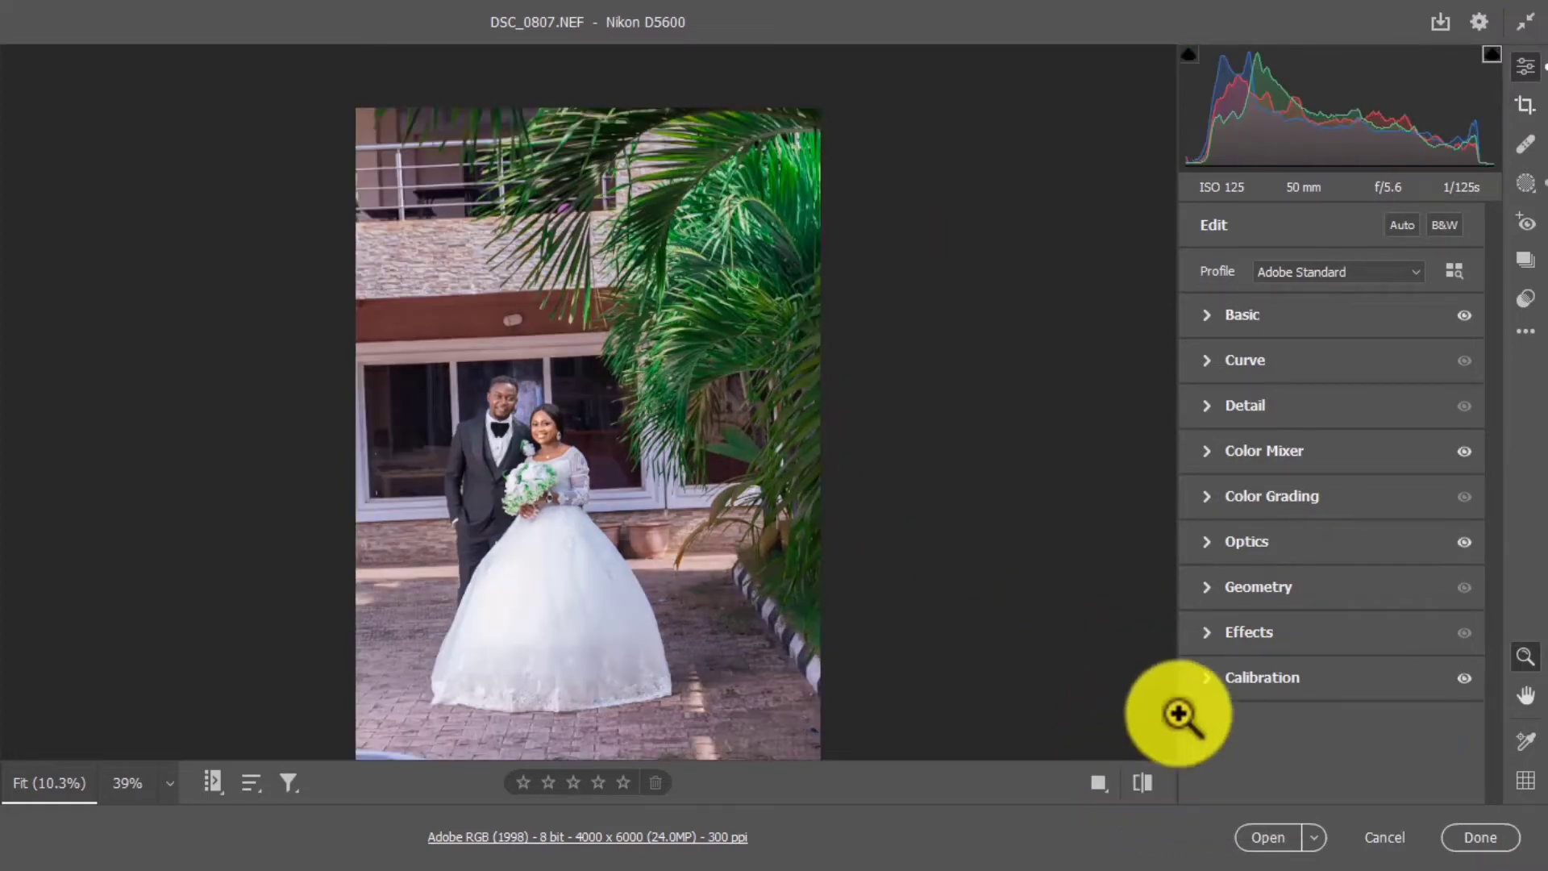
# Deepen the whole photo's dark tones by setting Blacks to -5 in the Basic adjustments.
pyautogui.click(1206, 310)
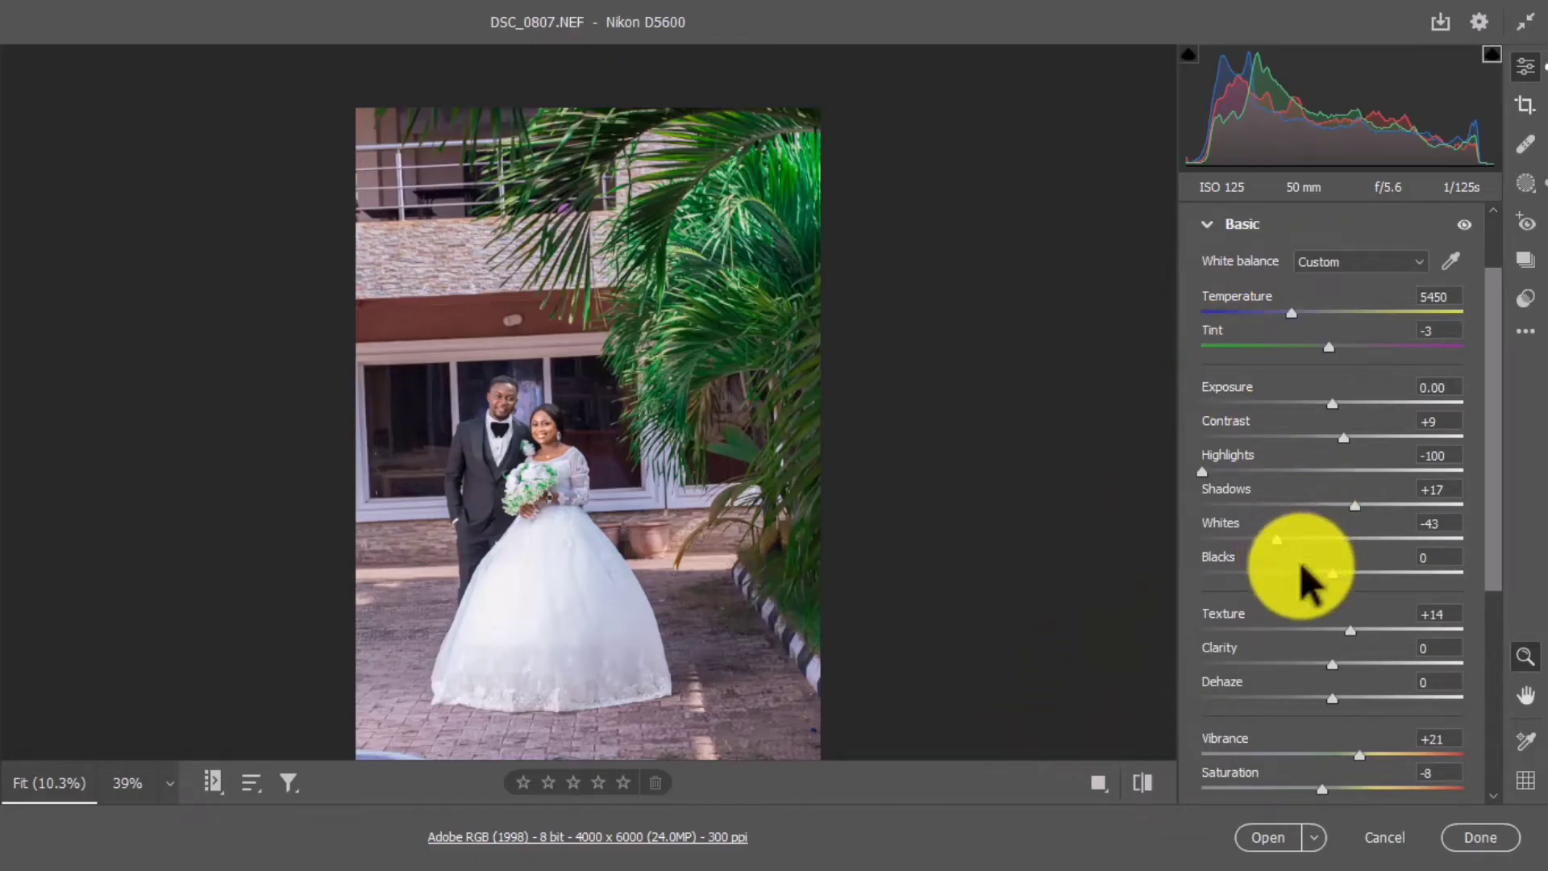
pyautogui.click(1331, 574)
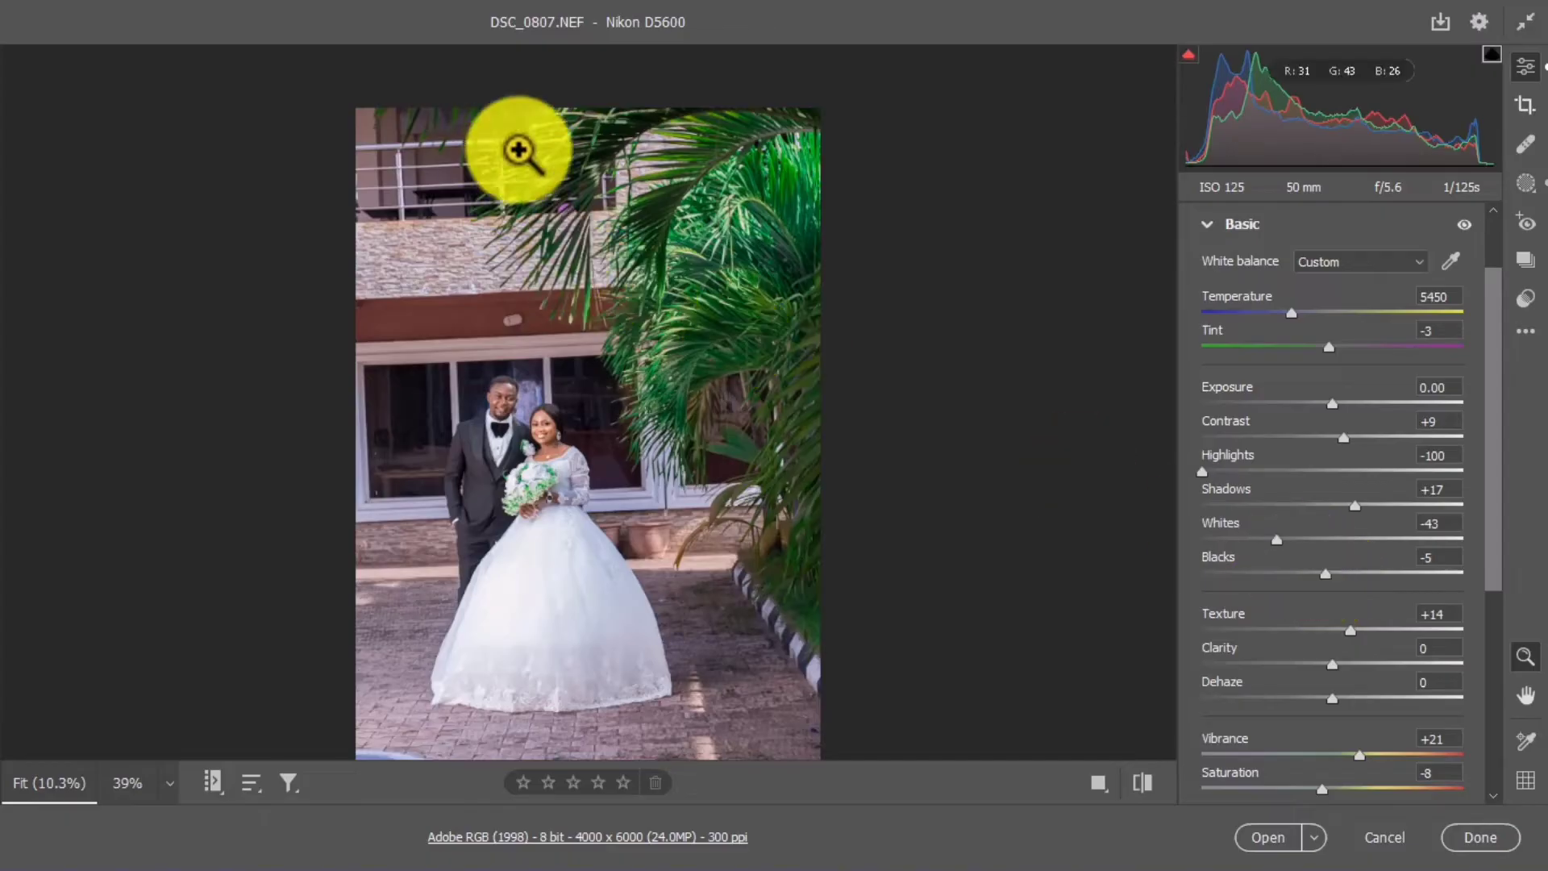
pyautogui.click(741, 446)
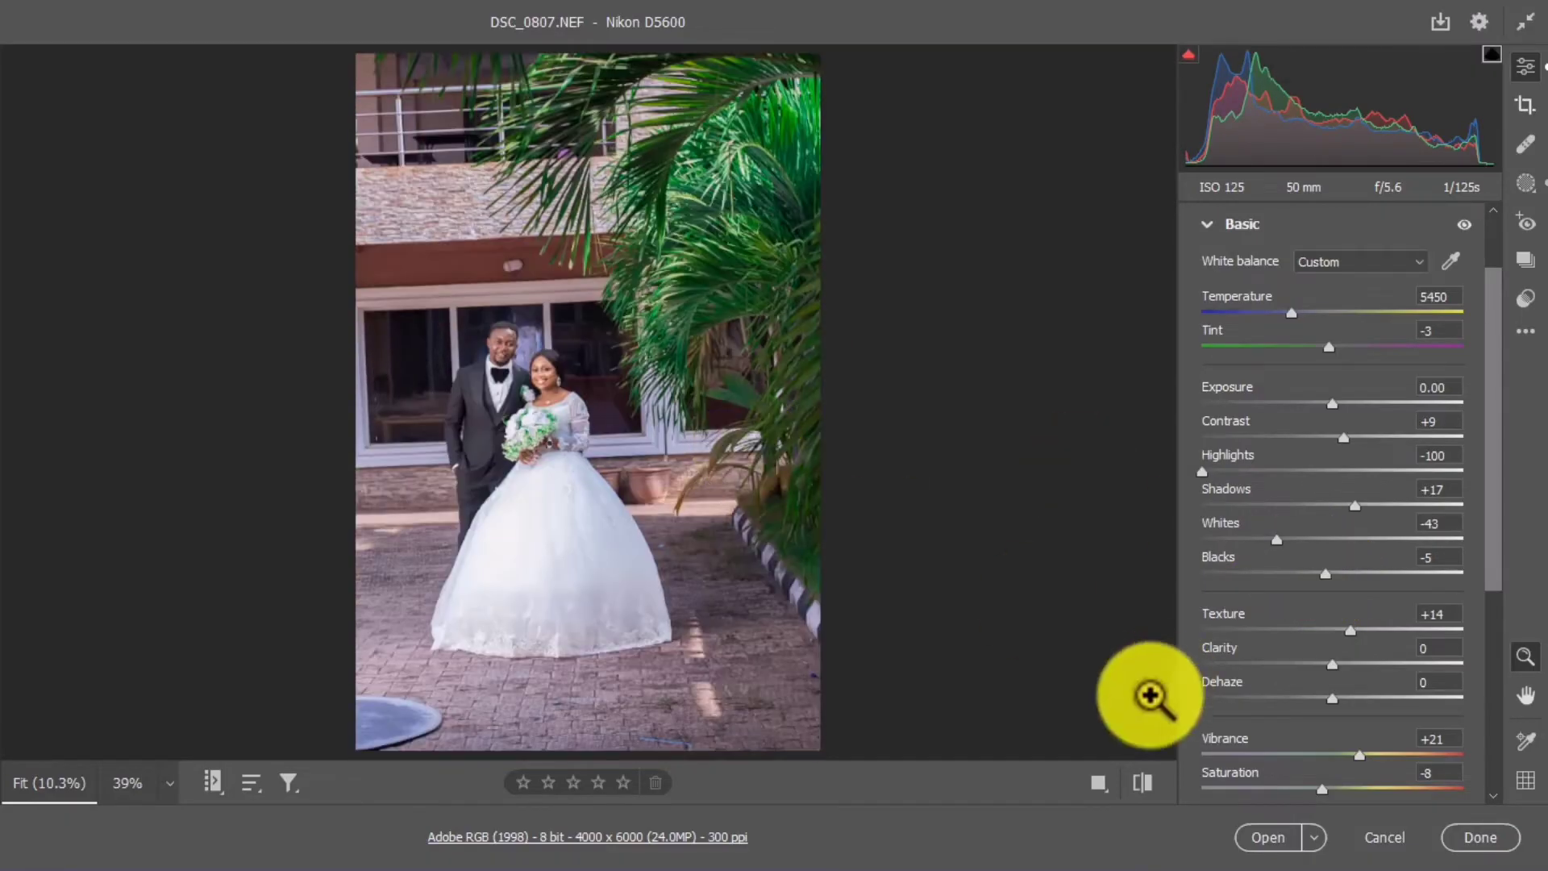
# Check the result against the default settings once more and open the processed image in Photoshop.
pyautogui.click(1151, 780)
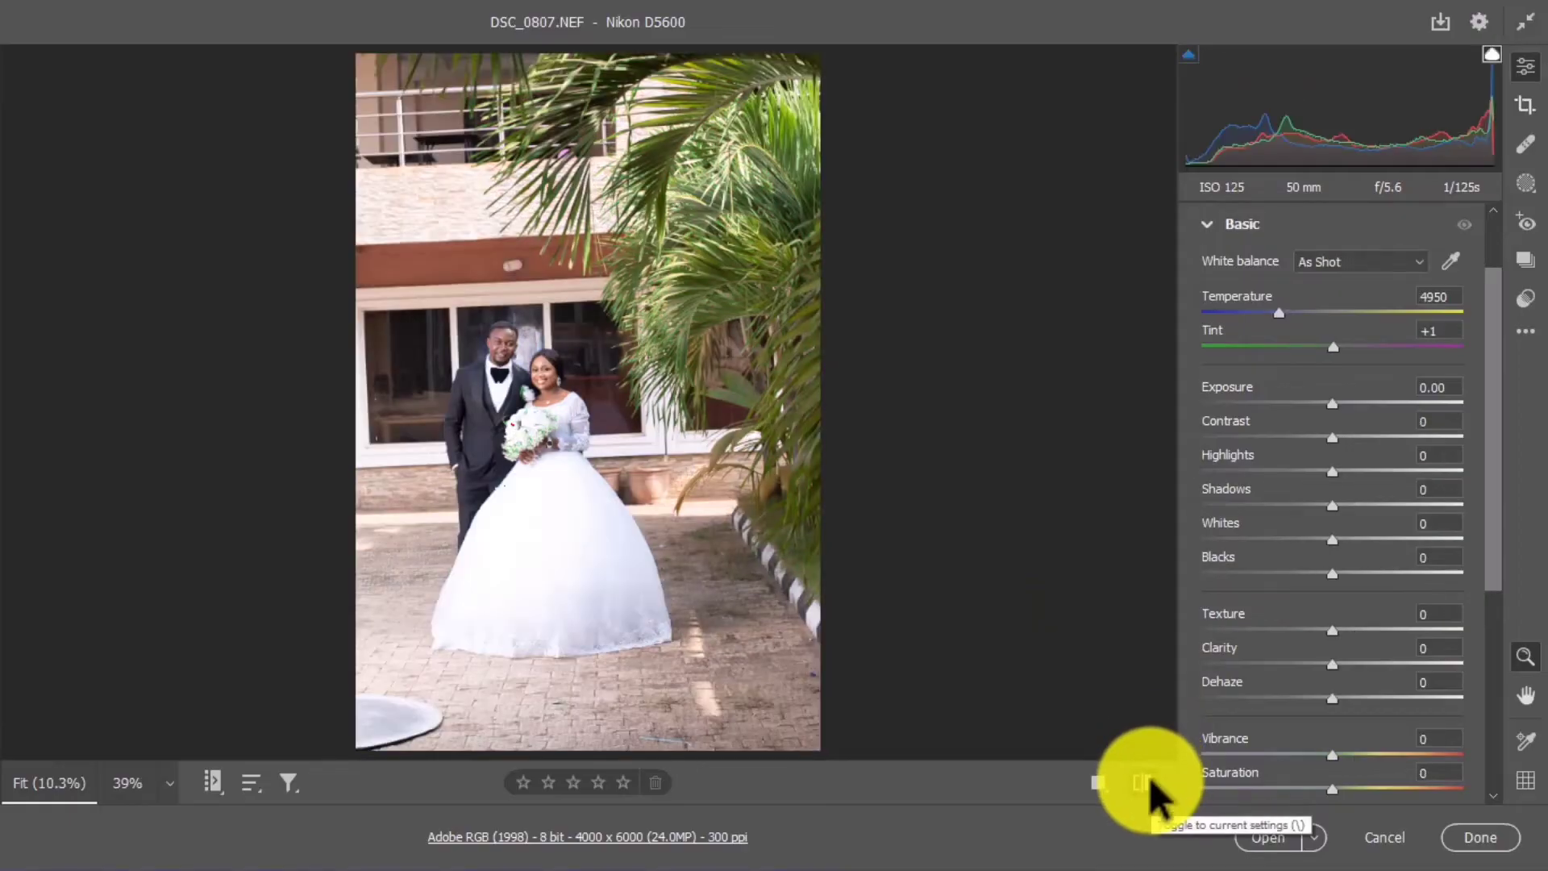
pyautogui.click(1151, 781)
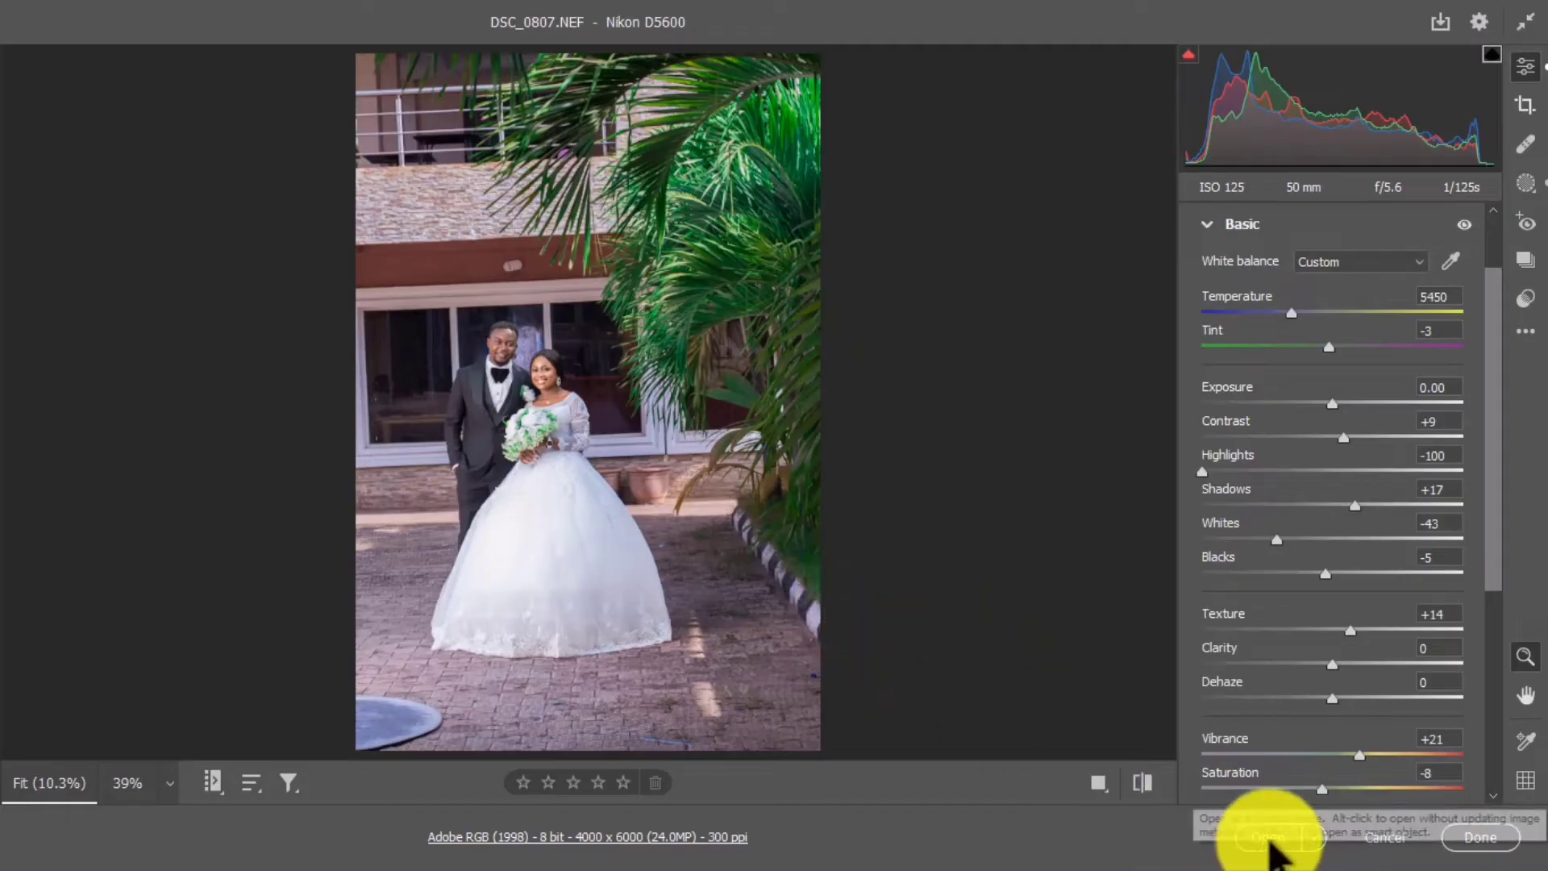
pyautogui.click(1269, 838)
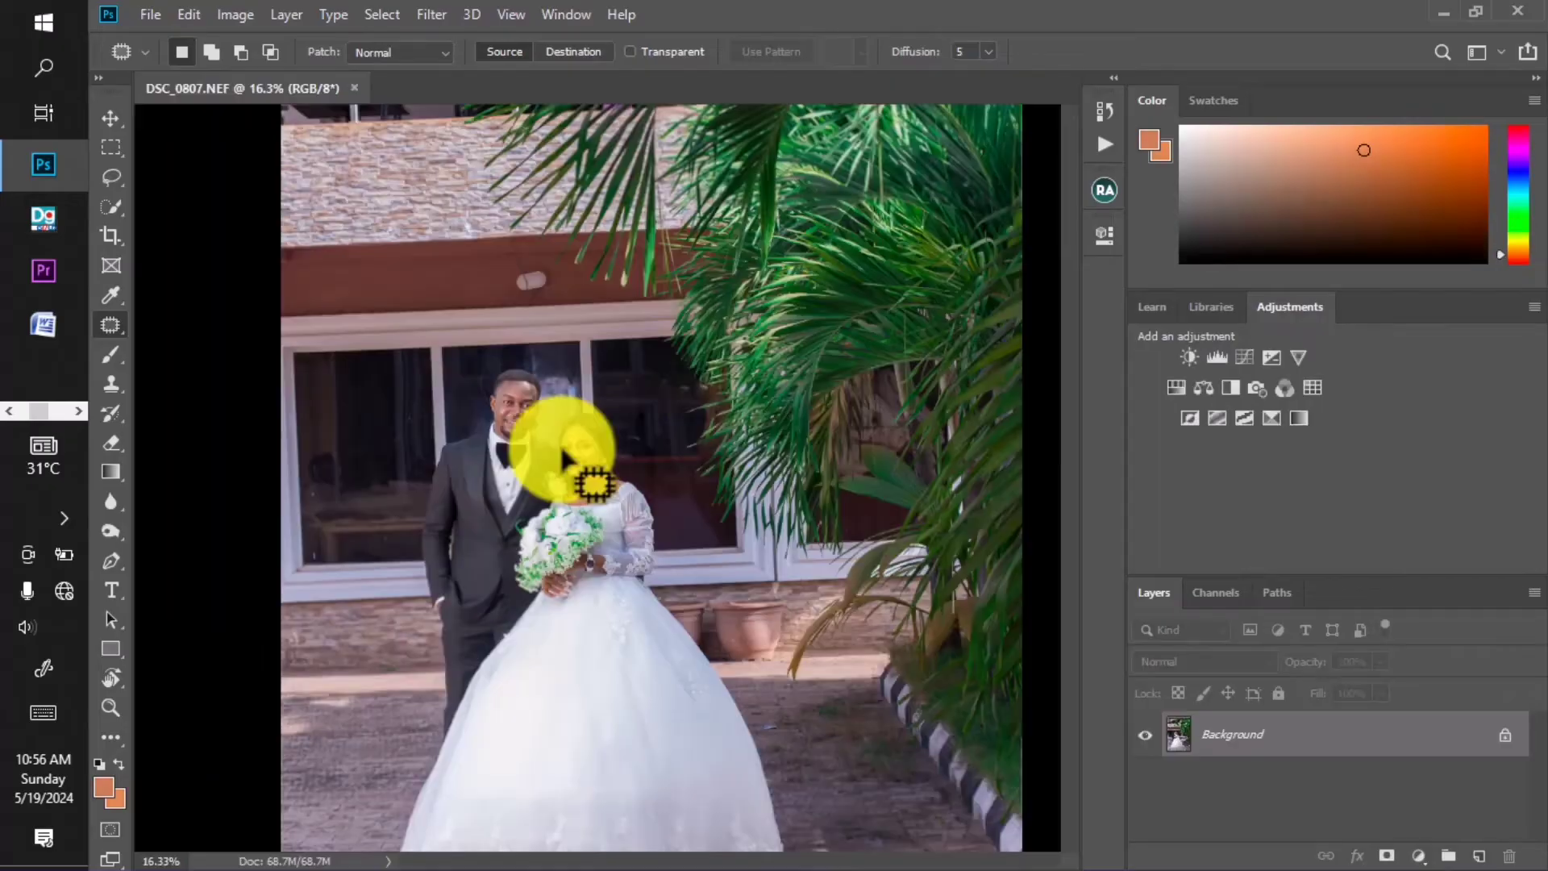
# Remove the grey-blue round object from the photo's lower-left corner by outlining it and filling it with Content-Aware, and deselect.
pyautogui.scroll(-3, 702, 371)
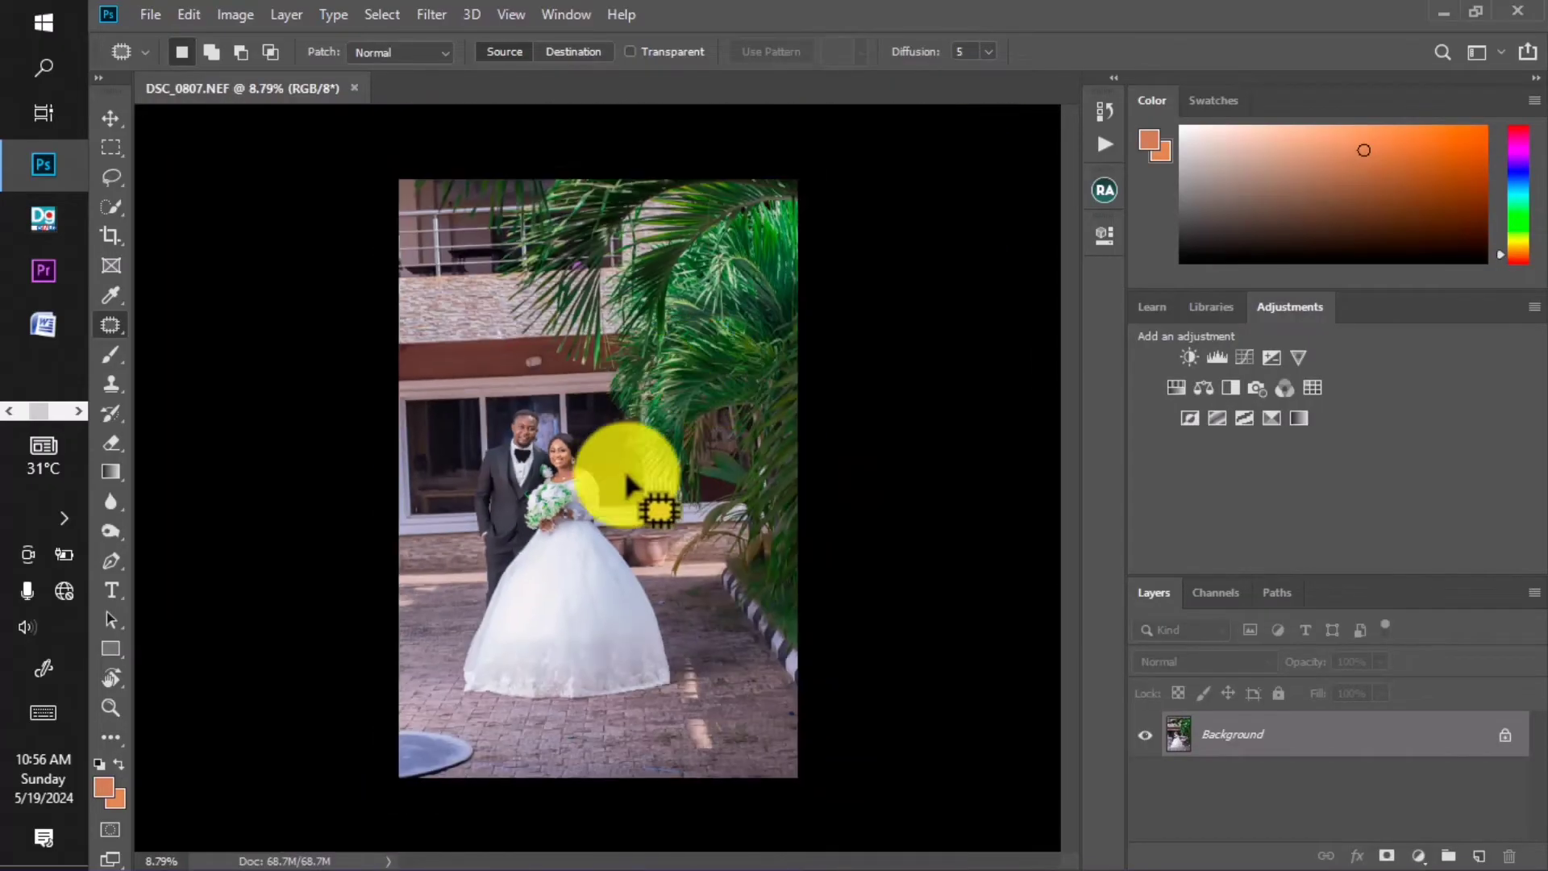
pyautogui.scroll(2, 582, 532)
pyautogui.scroll(-2, 582, 532)
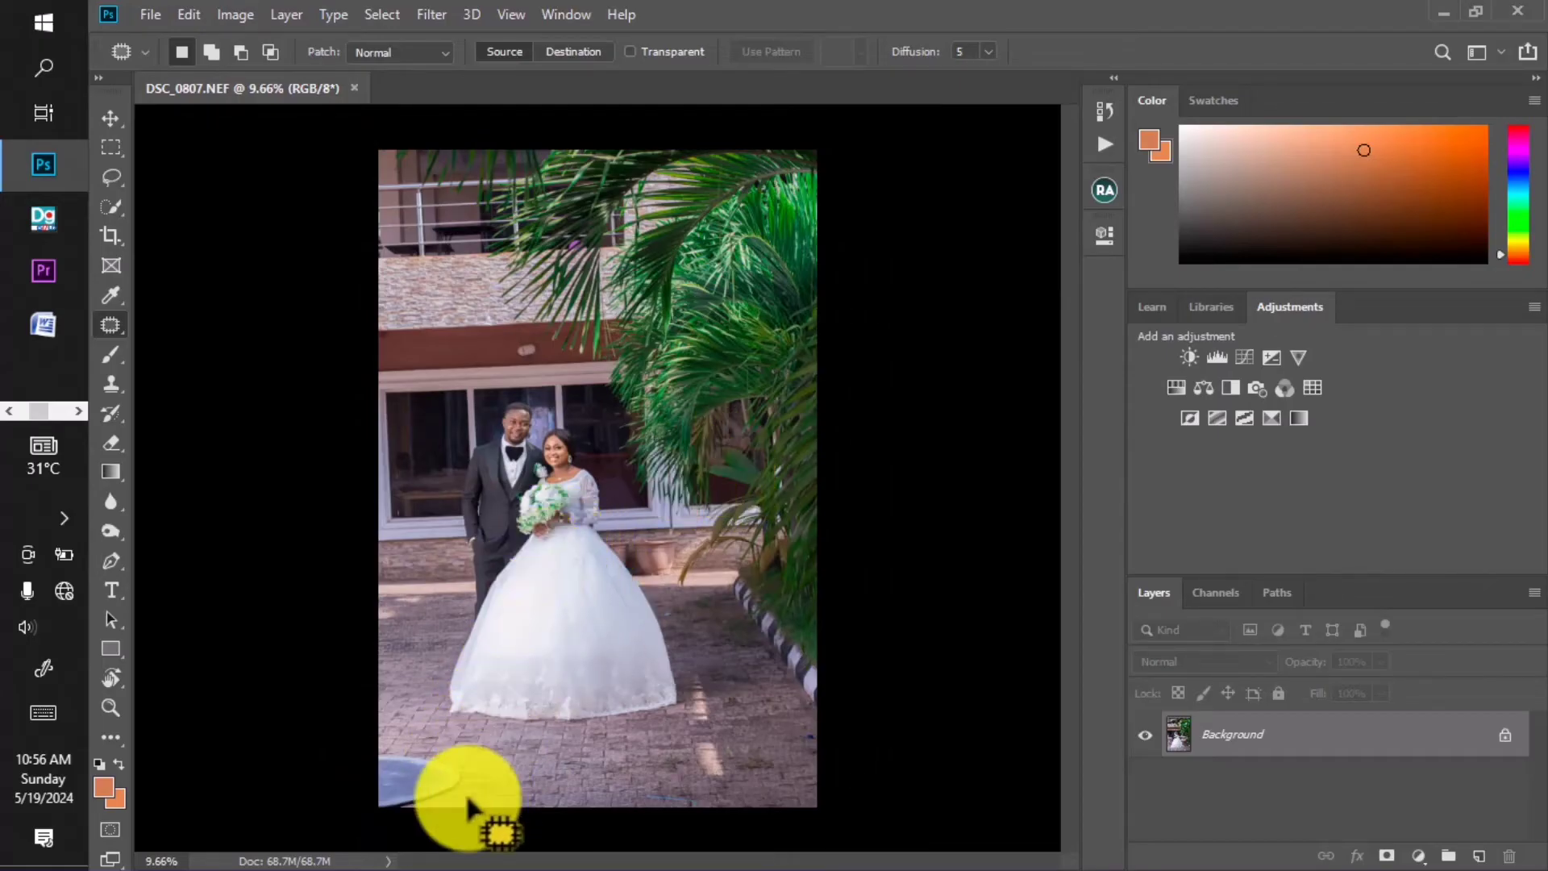
pyautogui.moveTo(460, 787)
pyautogui.mouseDown()
pyautogui.moveTo(379, 739)
pyautogui.moveTo(359, 750)
pyautogui.moveTo(366, 815)
pyautogui.moveTo(428, 825)
pyautogui.moveTo(482, 768)
pyautogui.mouseUp()
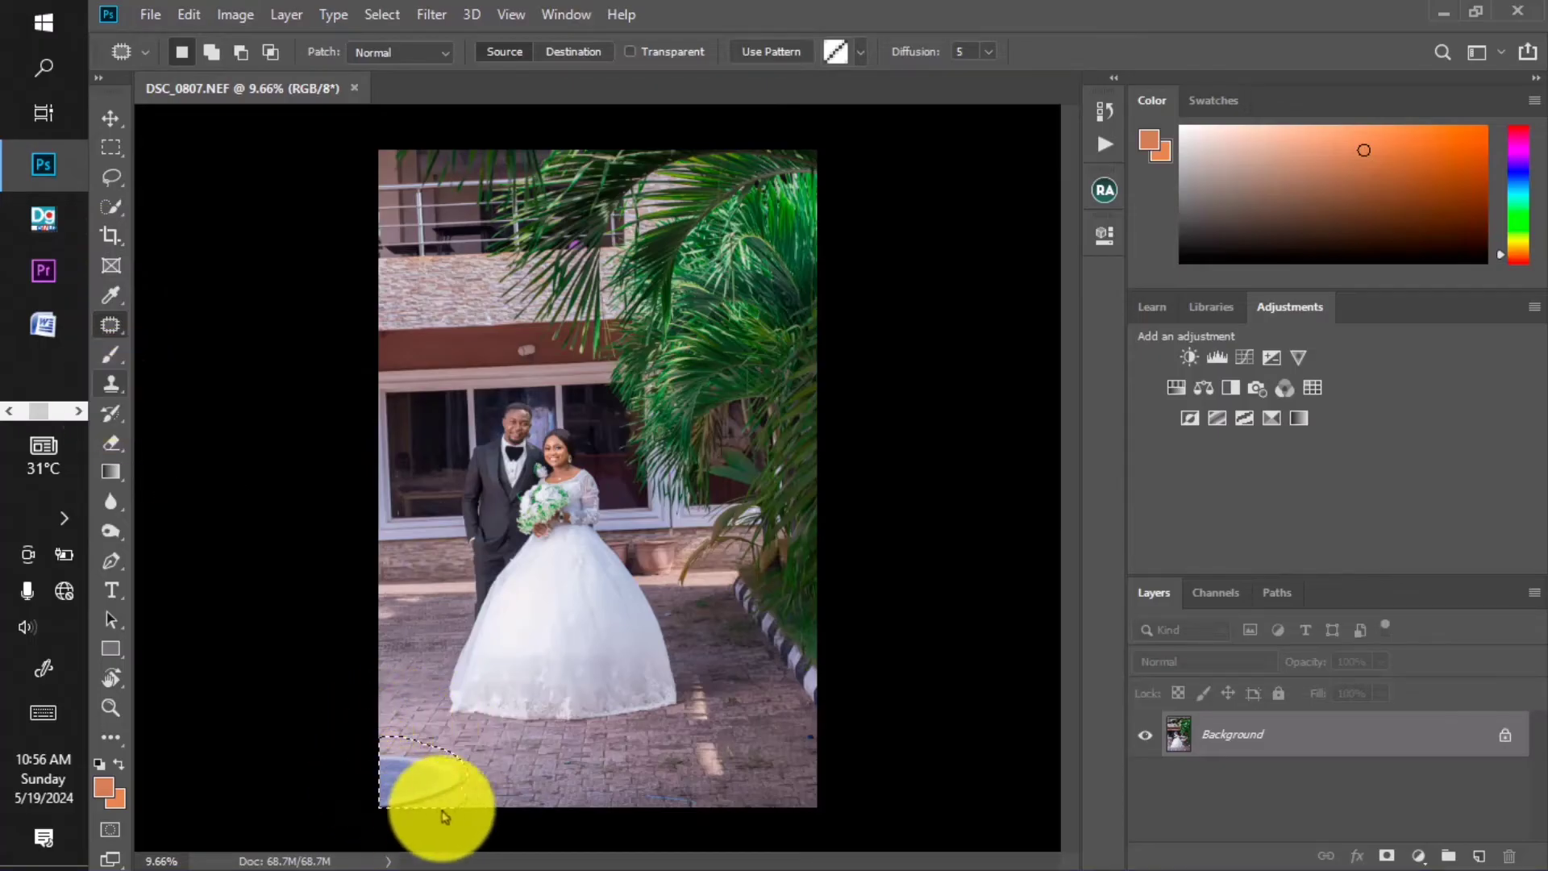
pyautogui.rightClick(510, 478)
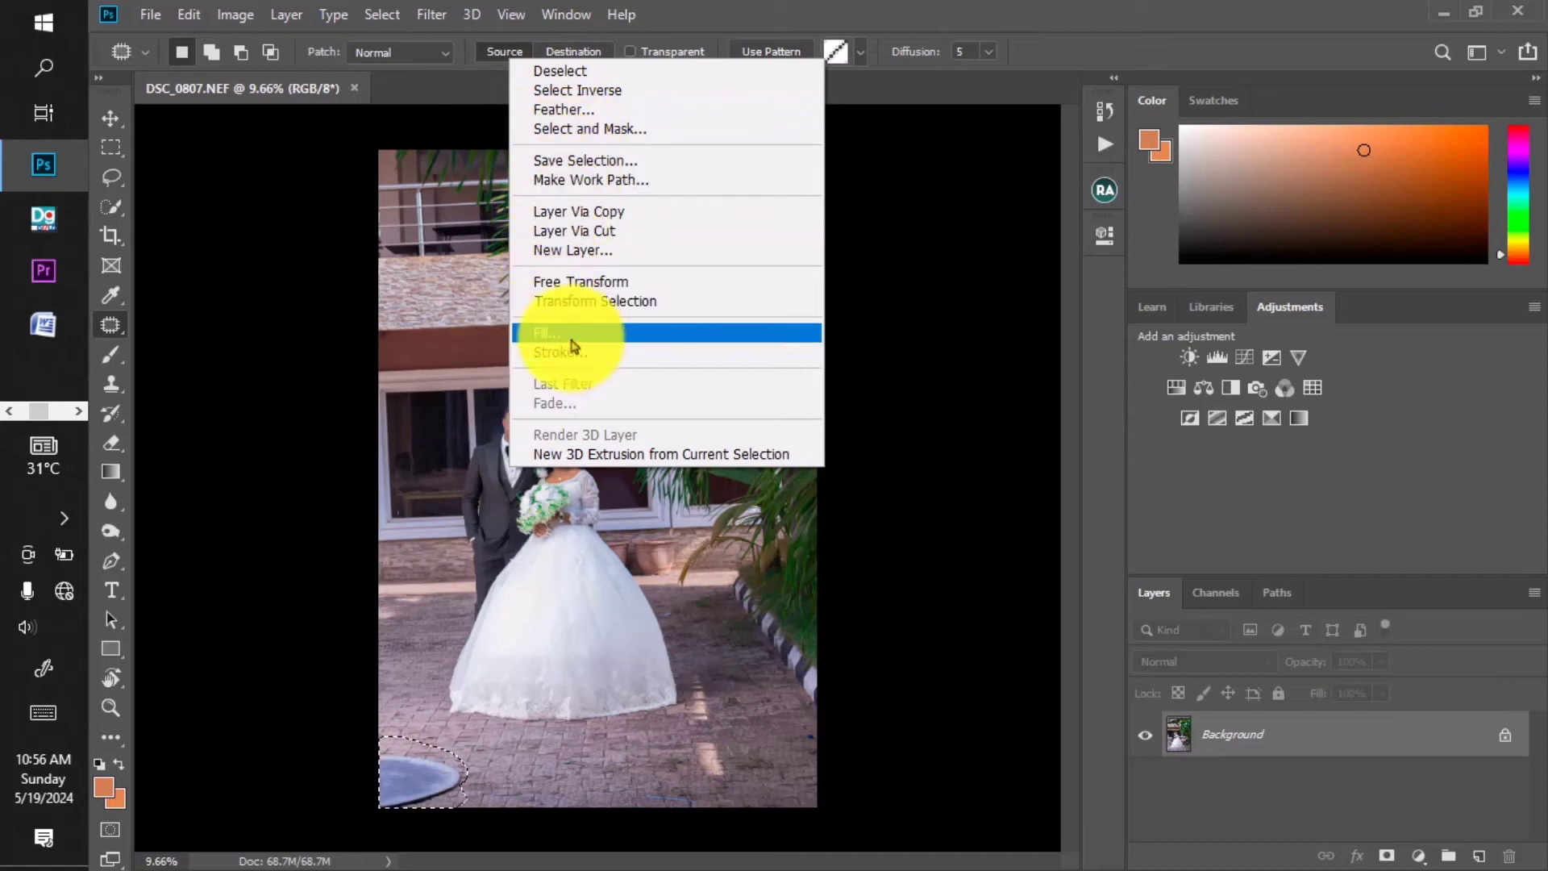
pyautogui.click(574, 340)
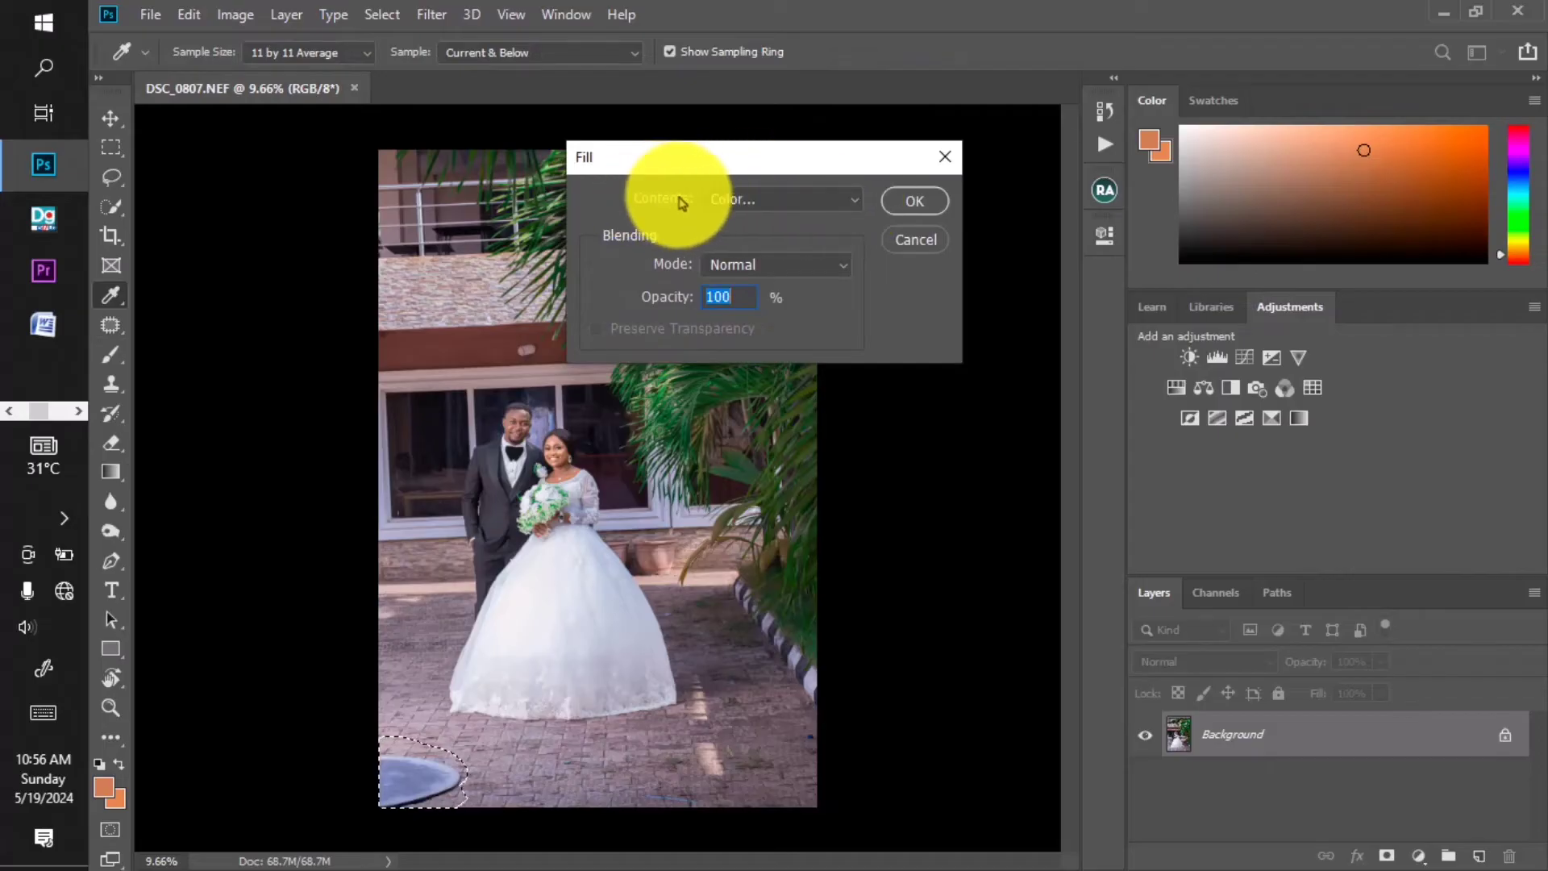
pyautogui.click(812, 202)
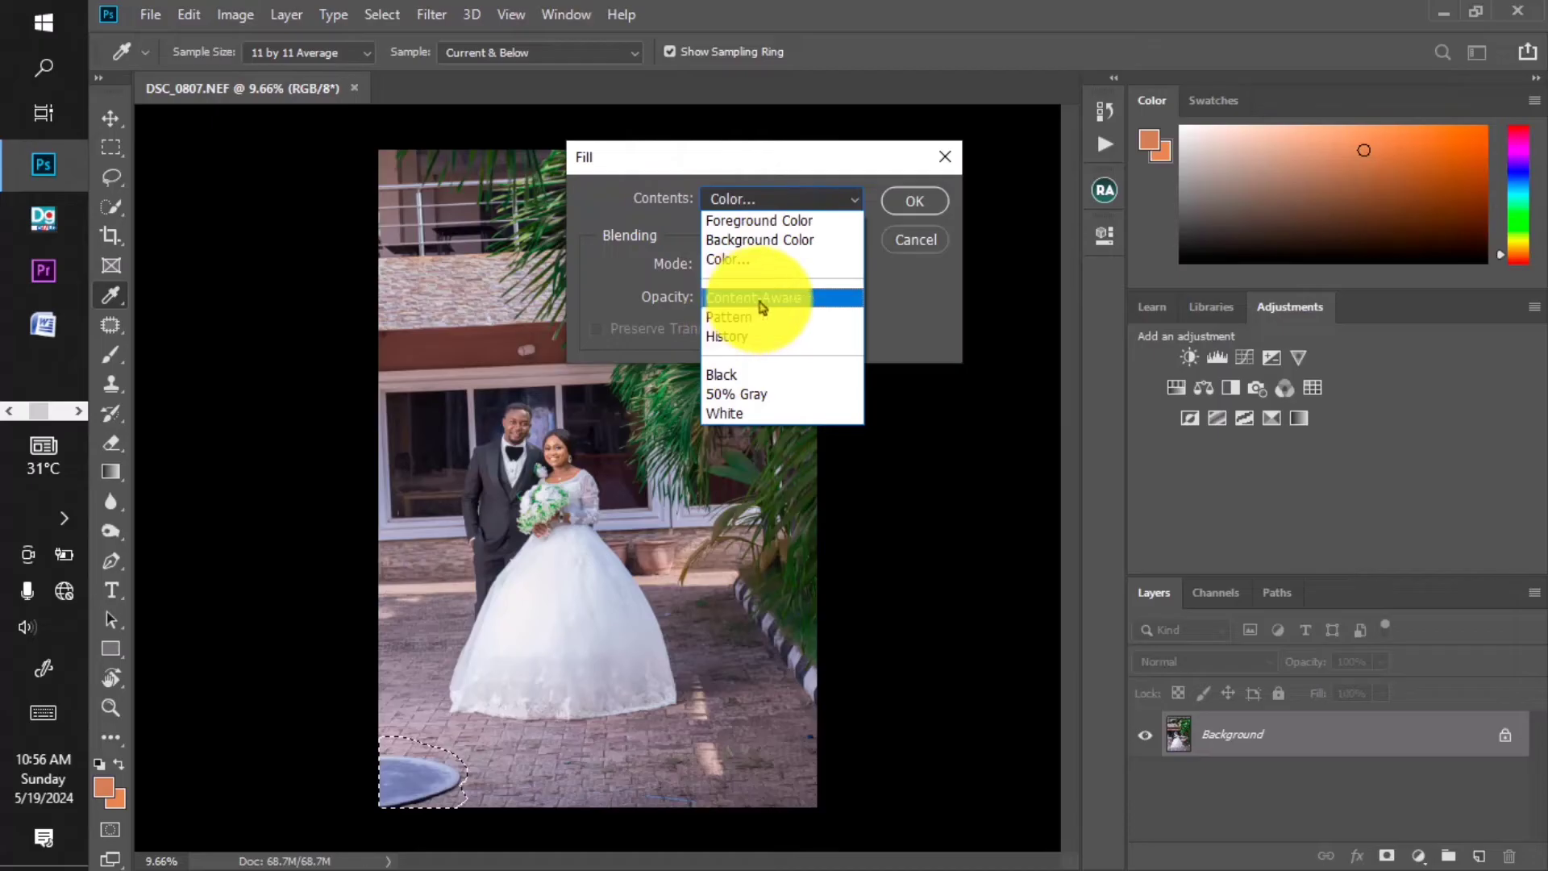
pyautogui.click(760, 303)
pyautogui.click(910, 203)
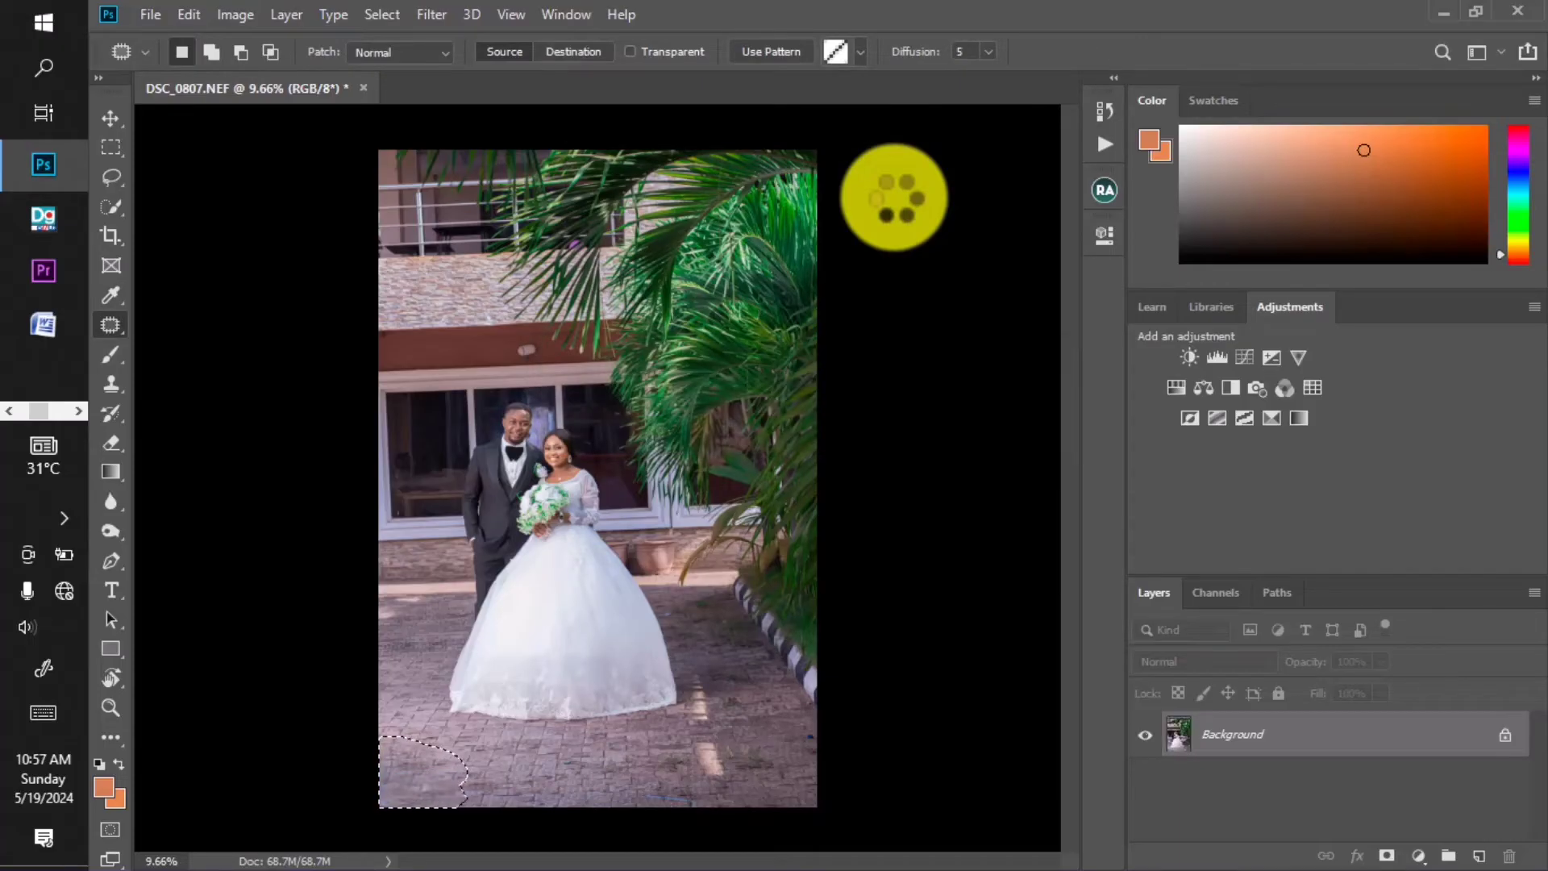
pyautogui.hotkey('ctrl', 'd')
# Remove the small blue spot on the paving beside the dress's right edge with a Content-Aware fill, and deselect.
pyautogui.scroll(-2, 657, 535)
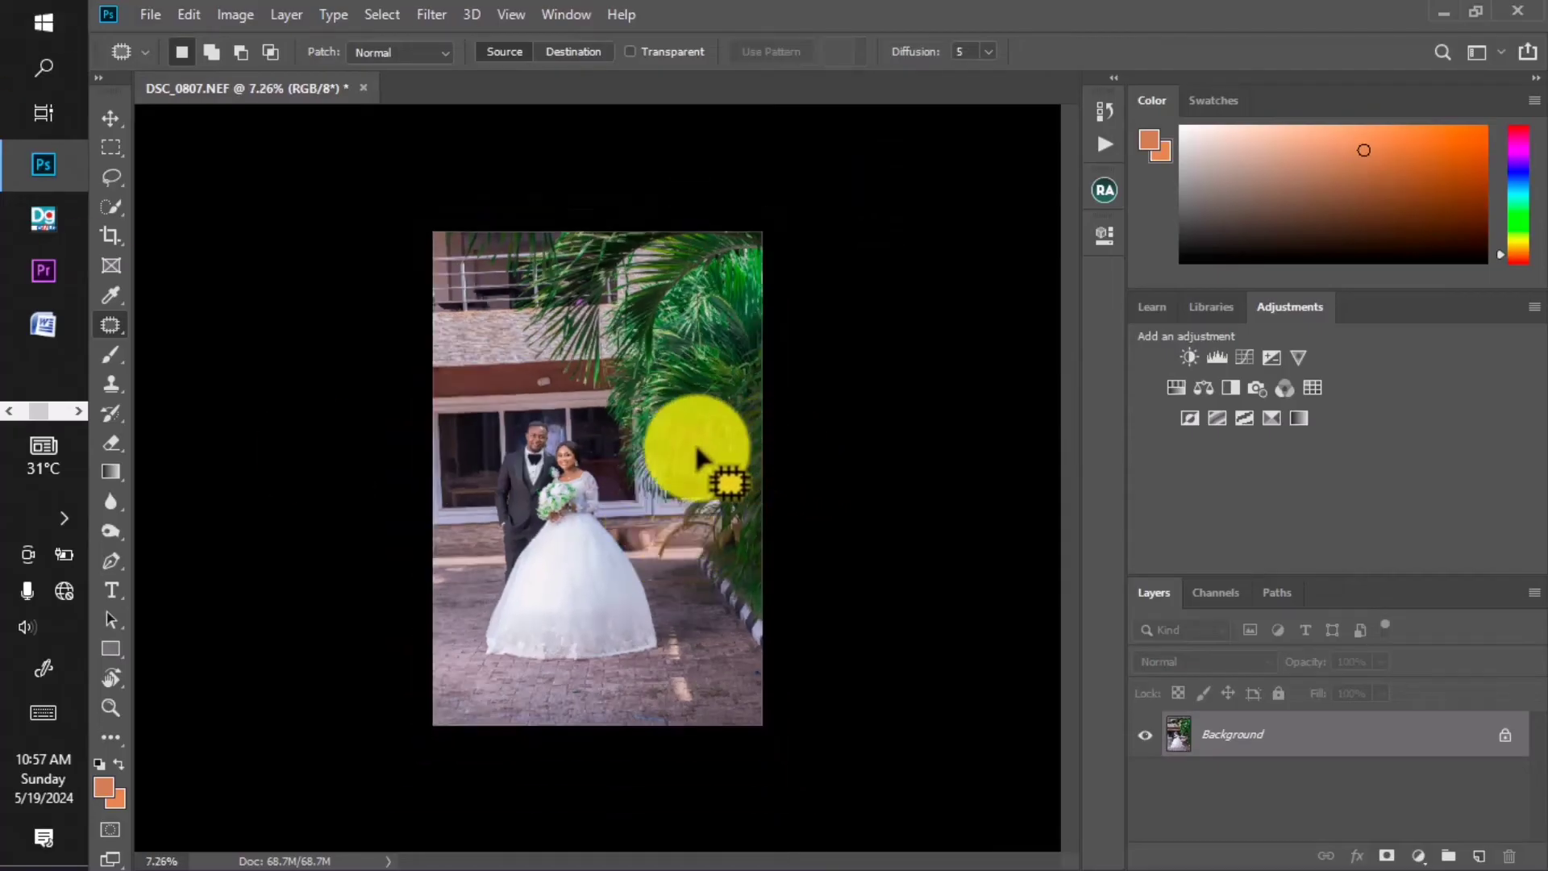
pyautogui.scroll(2, 646, 621)
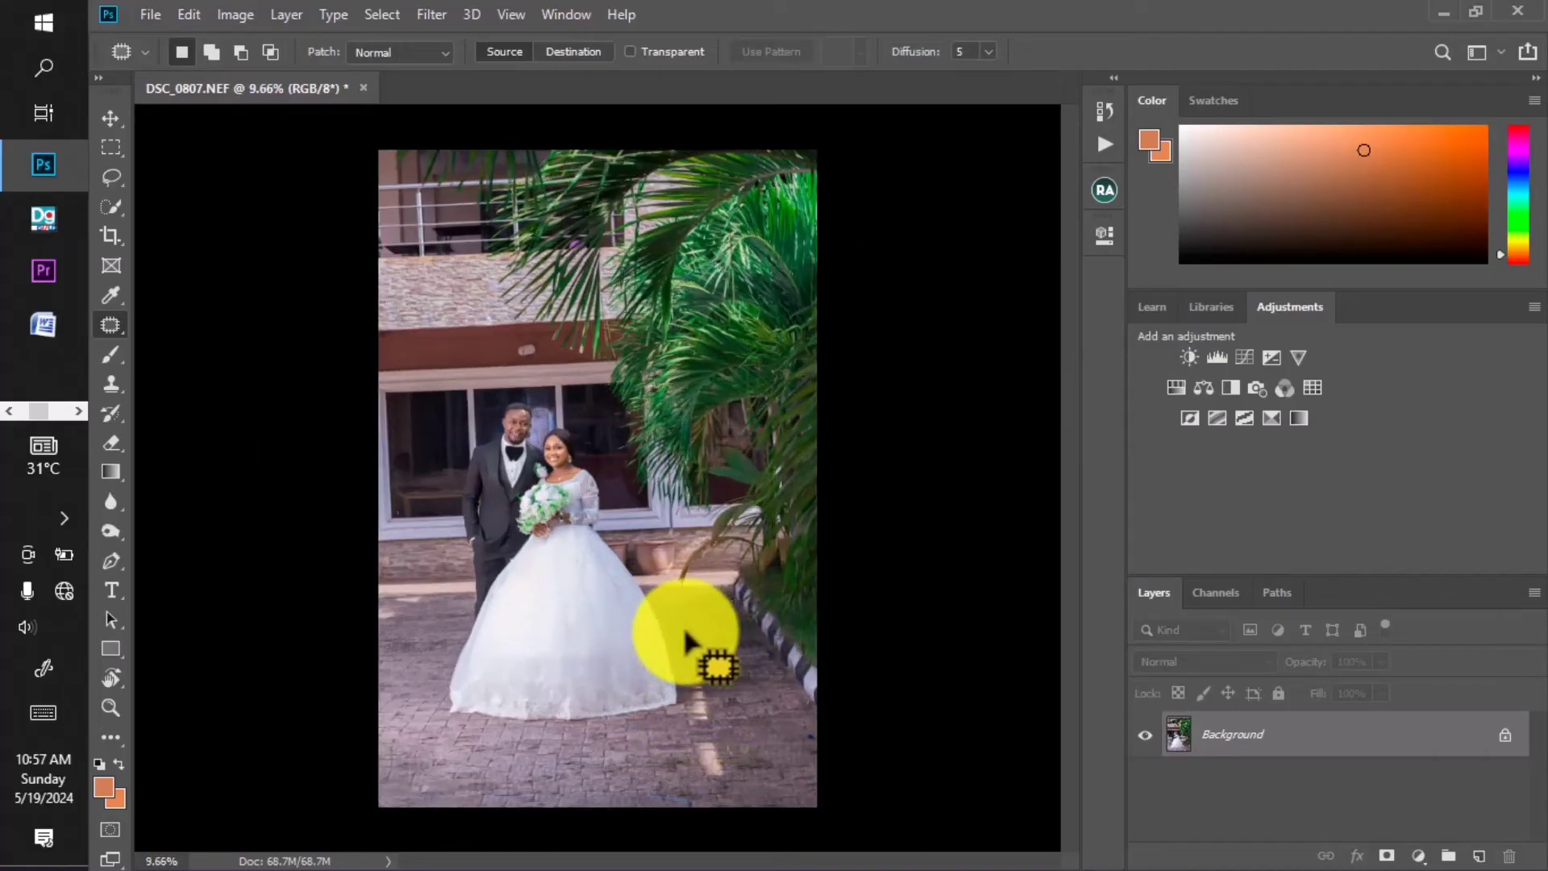
pyautogui.scroll(6, 685, 633)
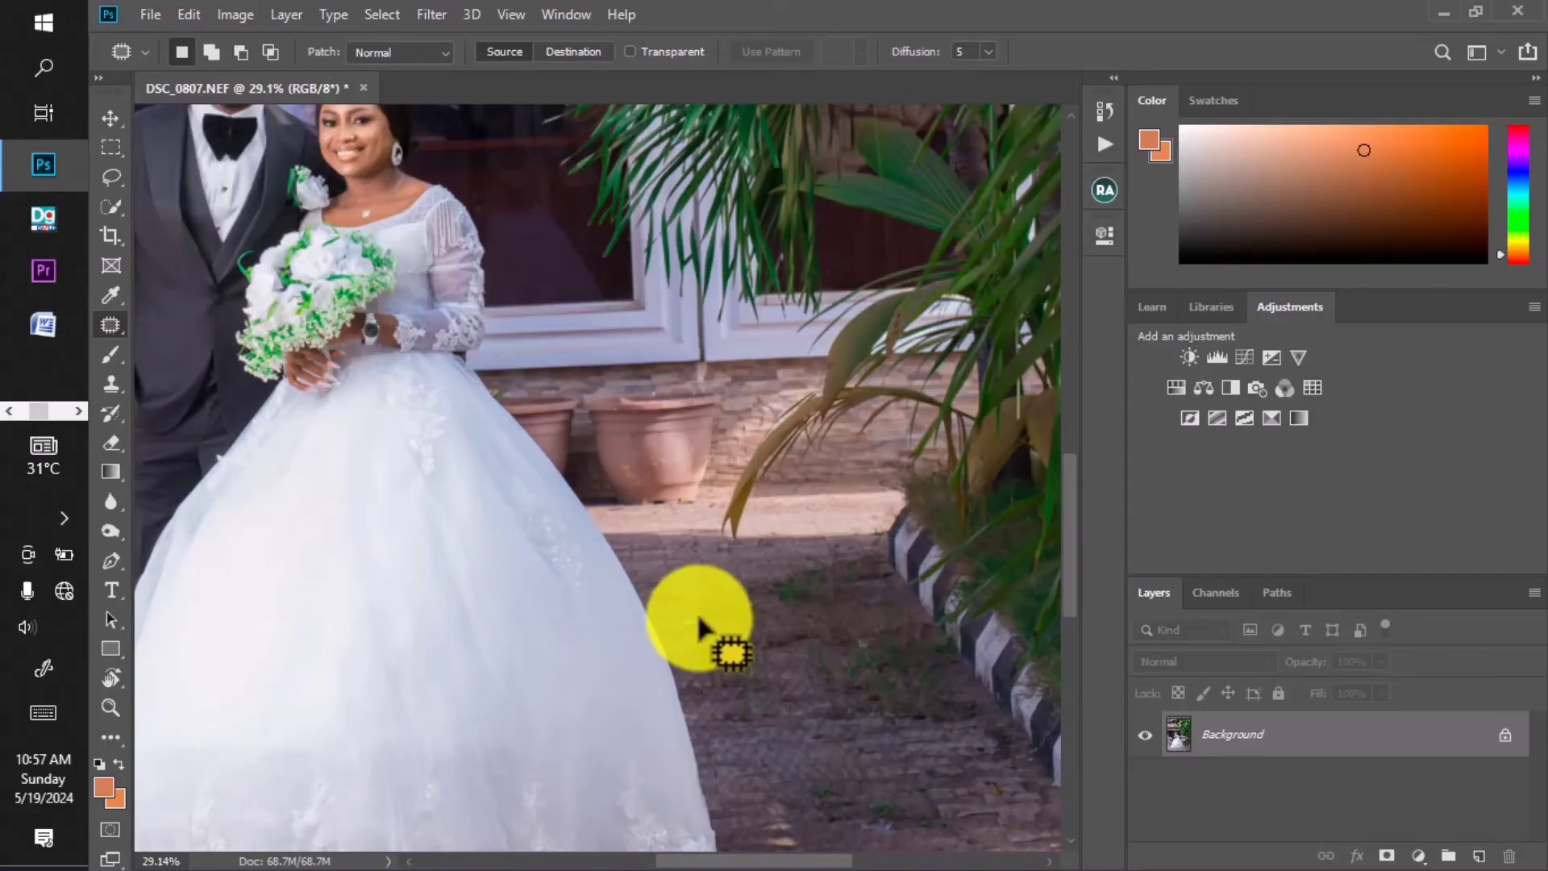
pyautogui.moveTo(680, 622); pyautogui.dragTo(675, 618)
pyautogui.rightClick(708, 565)
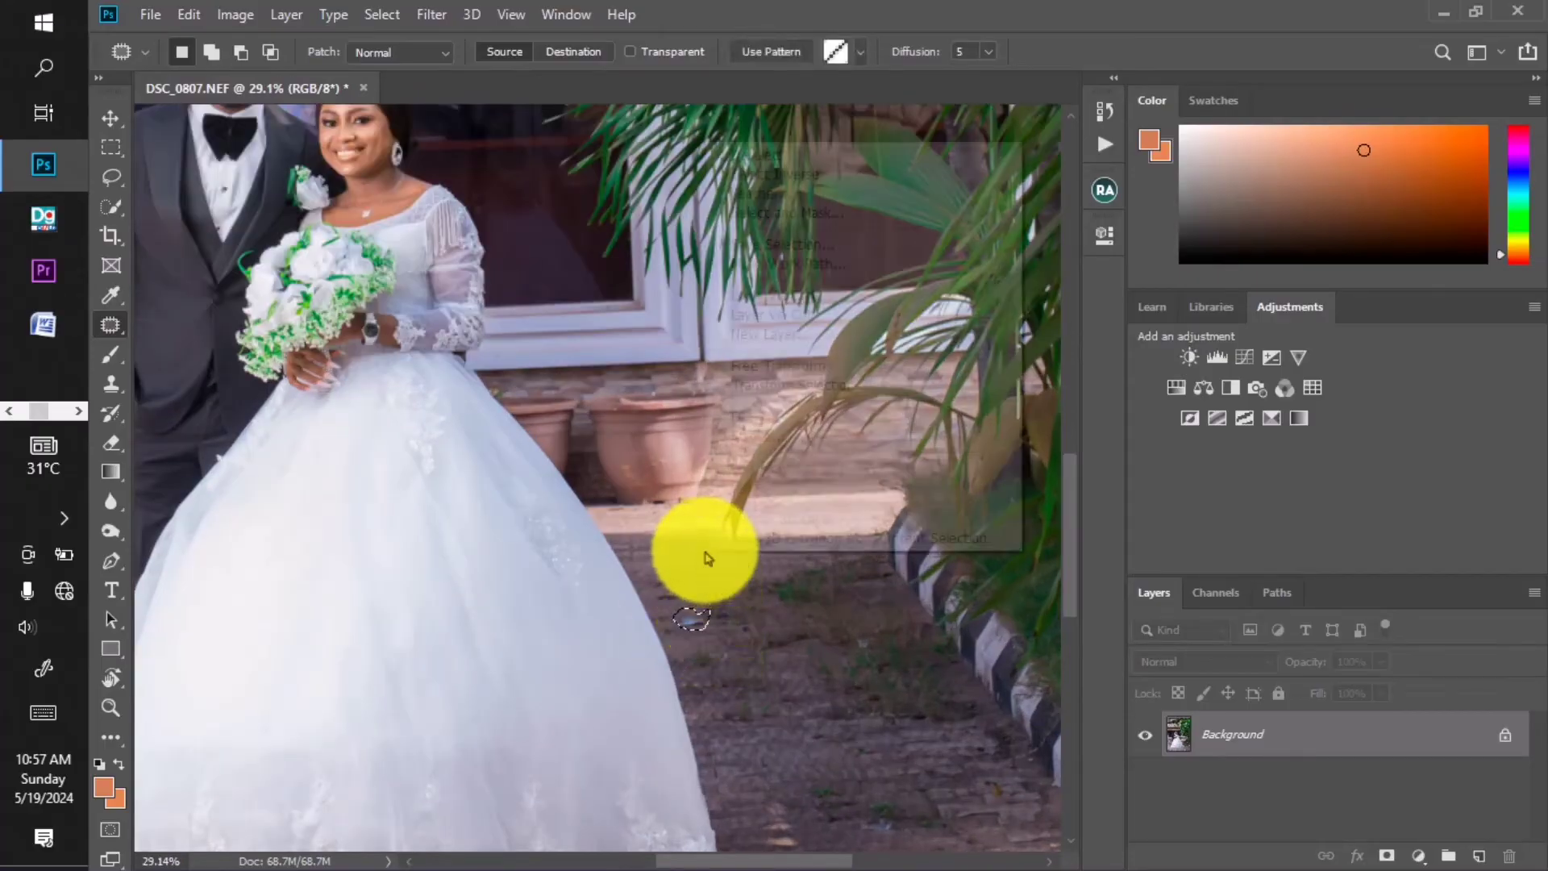
pyautogui.click(744, 427)
pyautogui.press('Return')
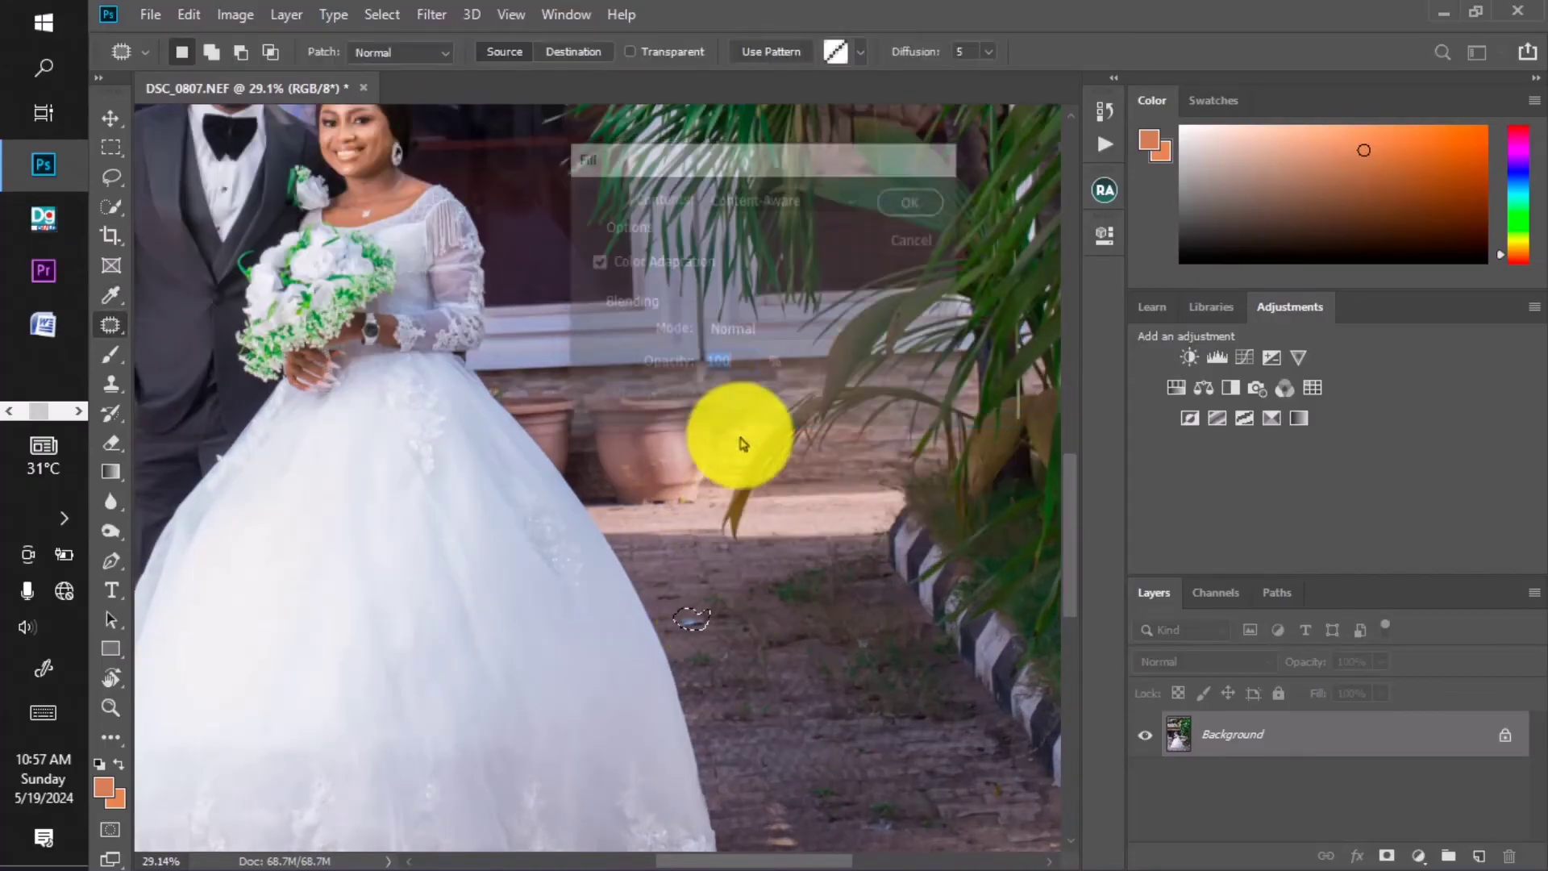
pyautogui.hotkey('ctrl', '0')
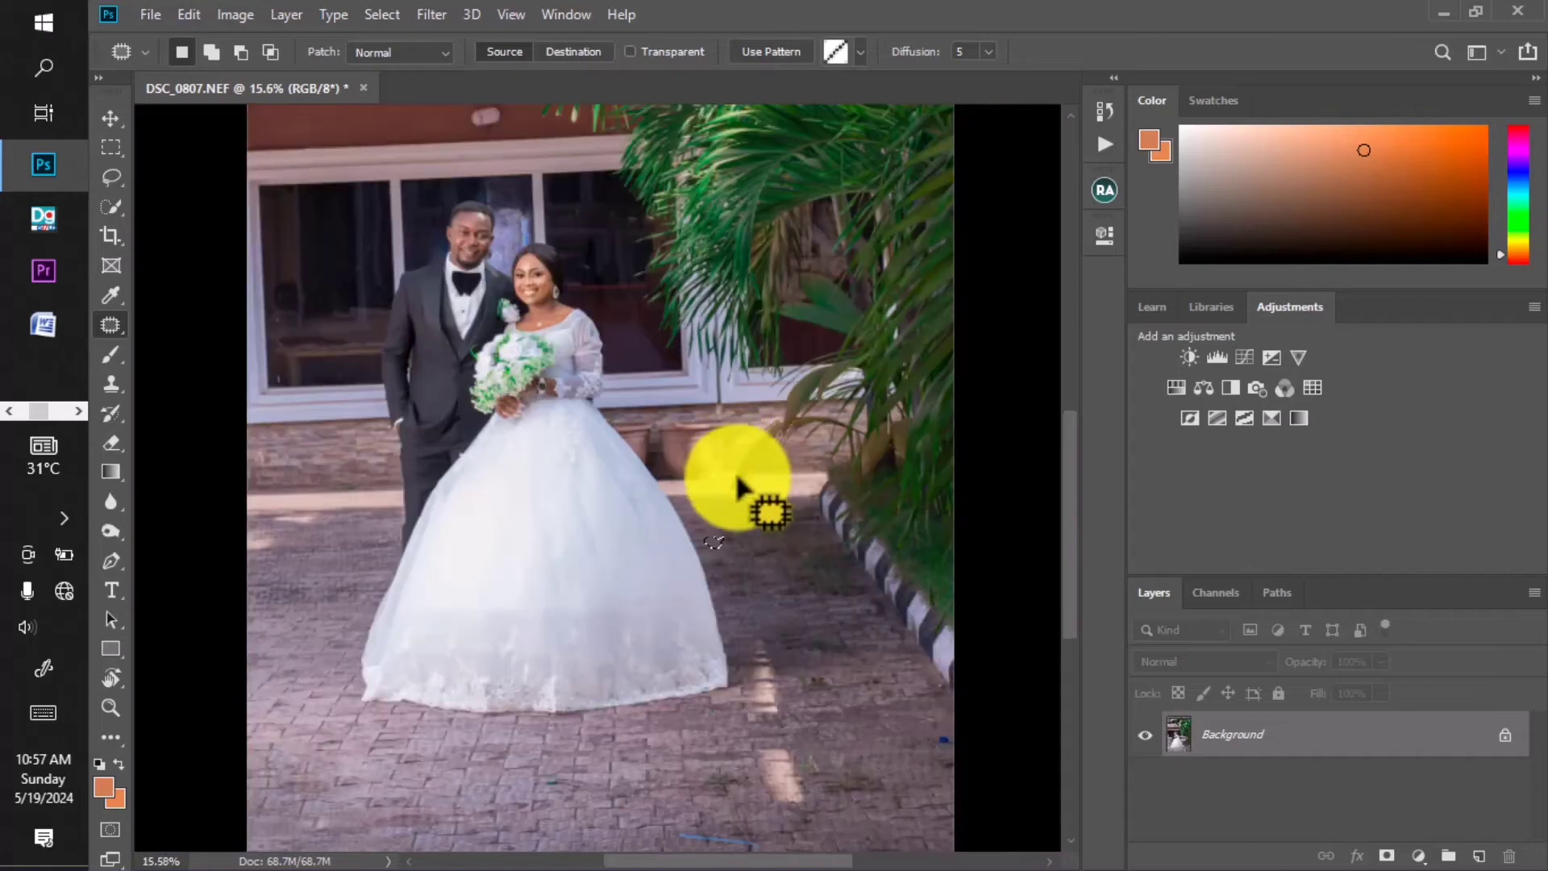
pyautogui.hotkey('ctrl', 'd')
# Outline the small blue speck on the paving at the photo's right edge and remove it with a Content-Aware fill.
pyautogui.moveTo(937, 748); pyautogui.dragTo(951, 733)
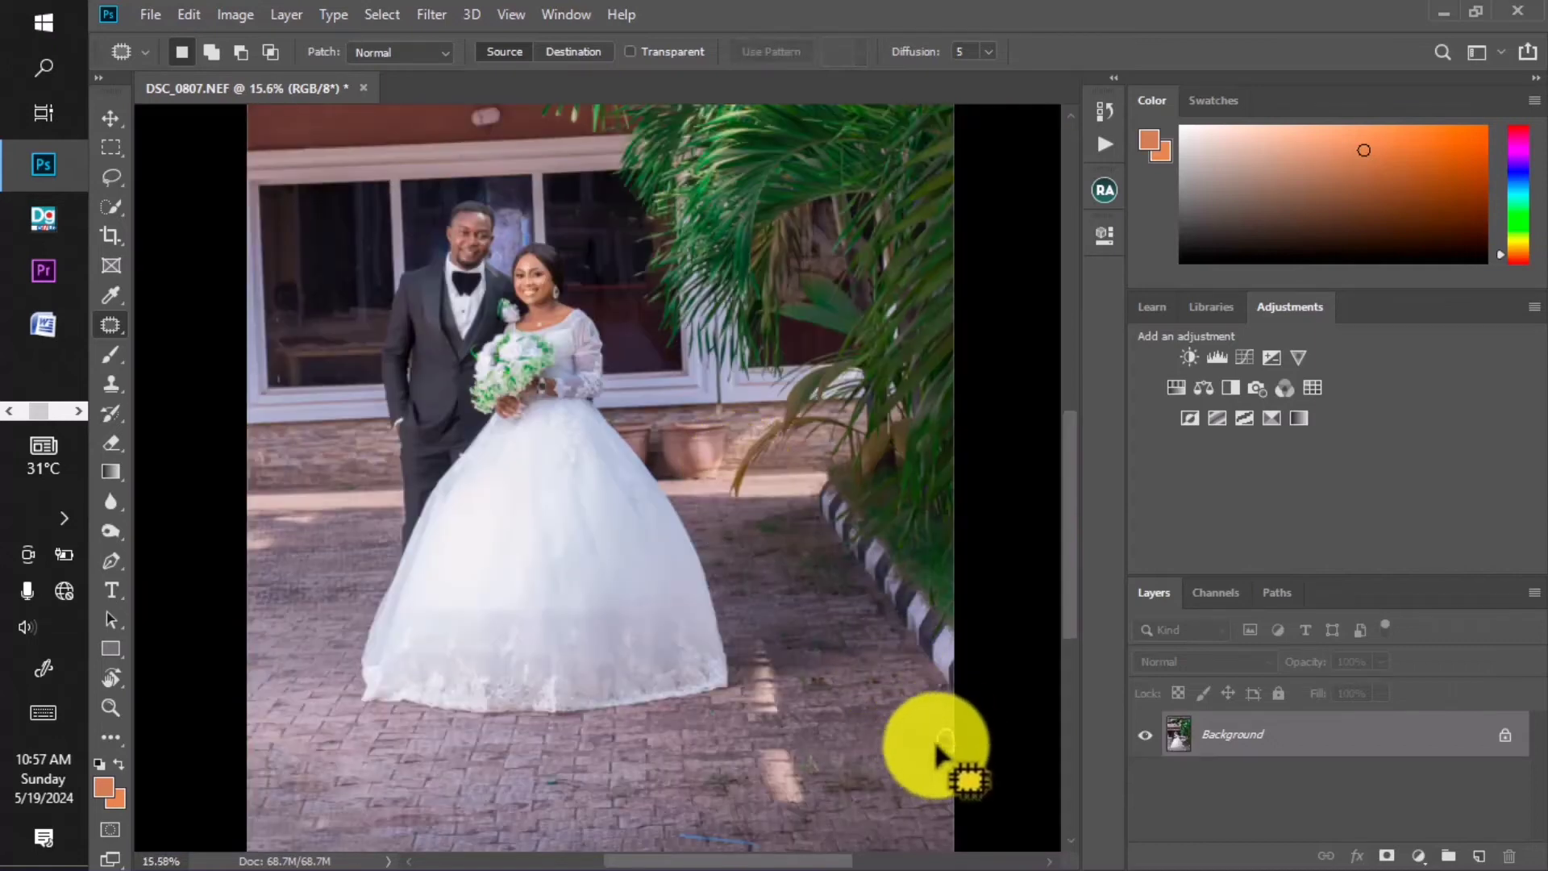
pyautogui.rightClick(744, 550)
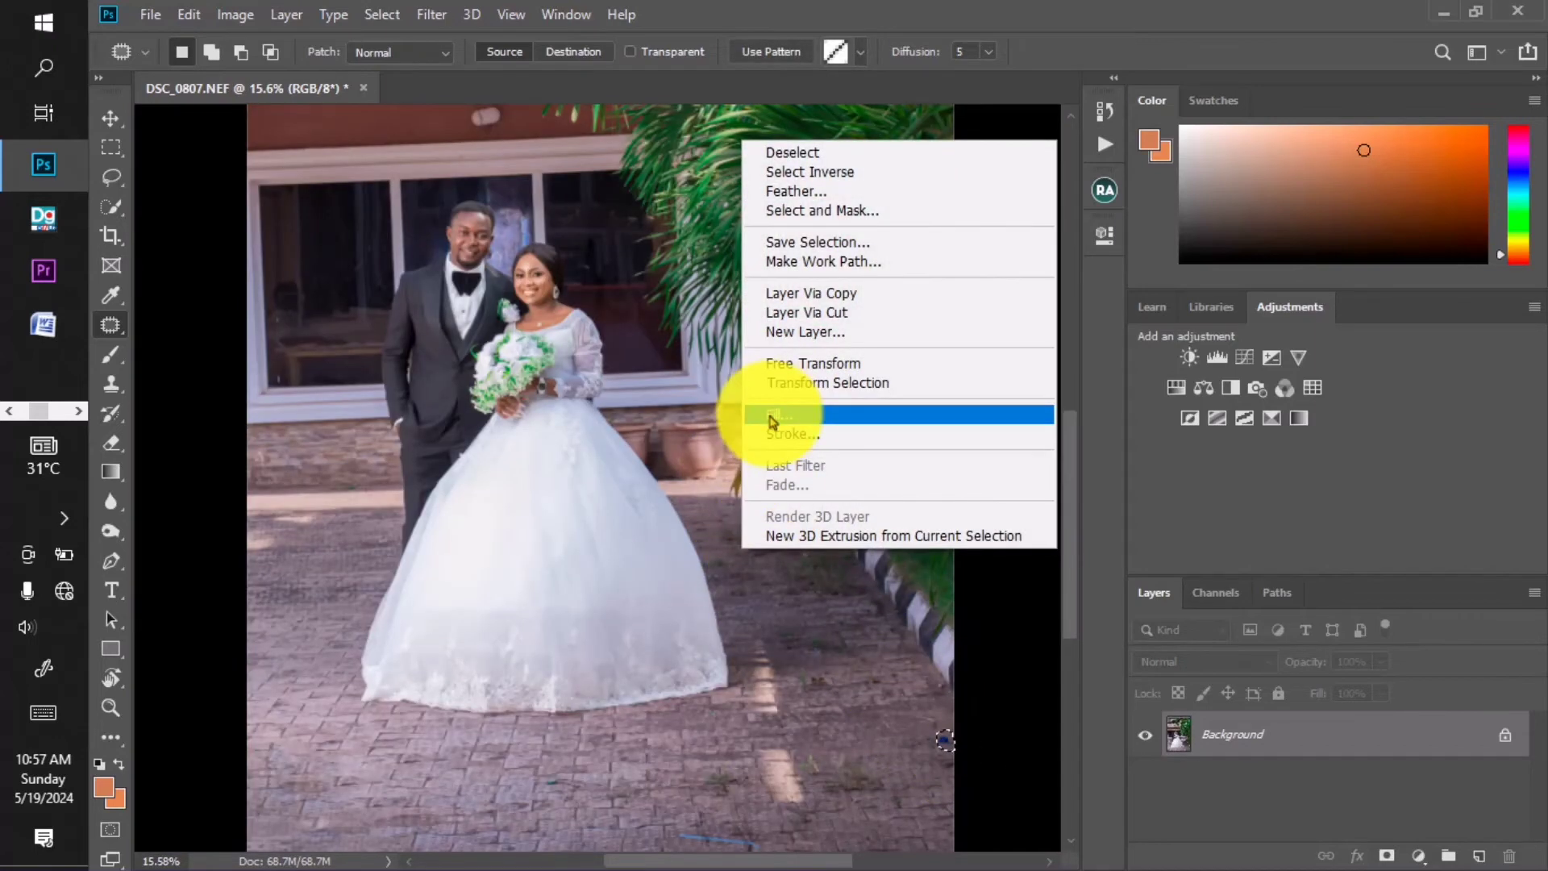
pyautogui.click(766, 415)
pyautogui.scroll(-2, 766, 417)
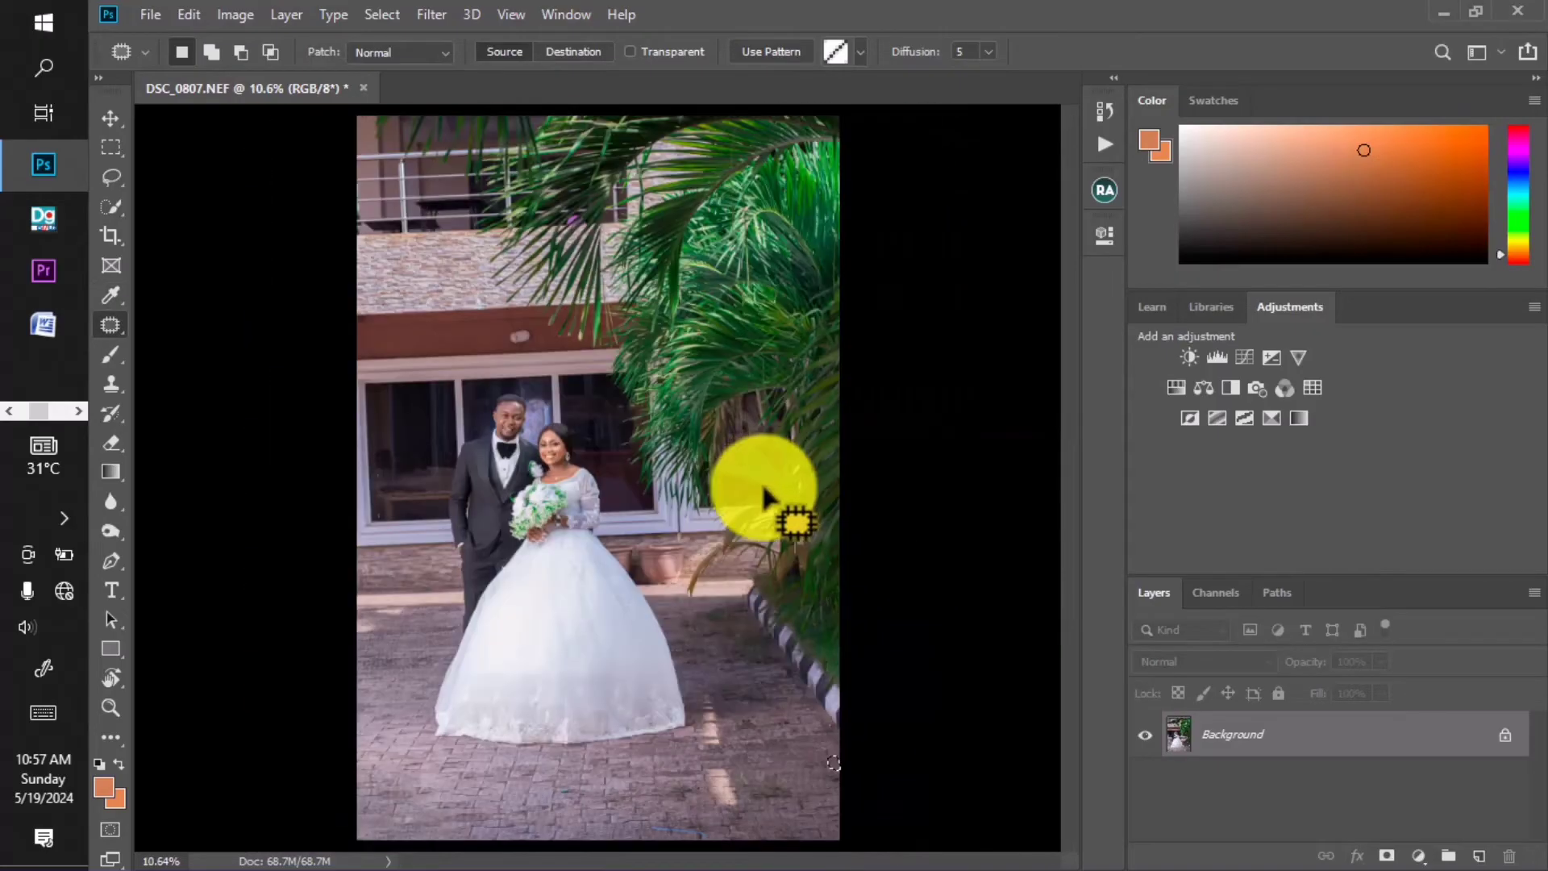
pyautogui.moveTo(665, 831); pyautogui.dragTo(709, 846)
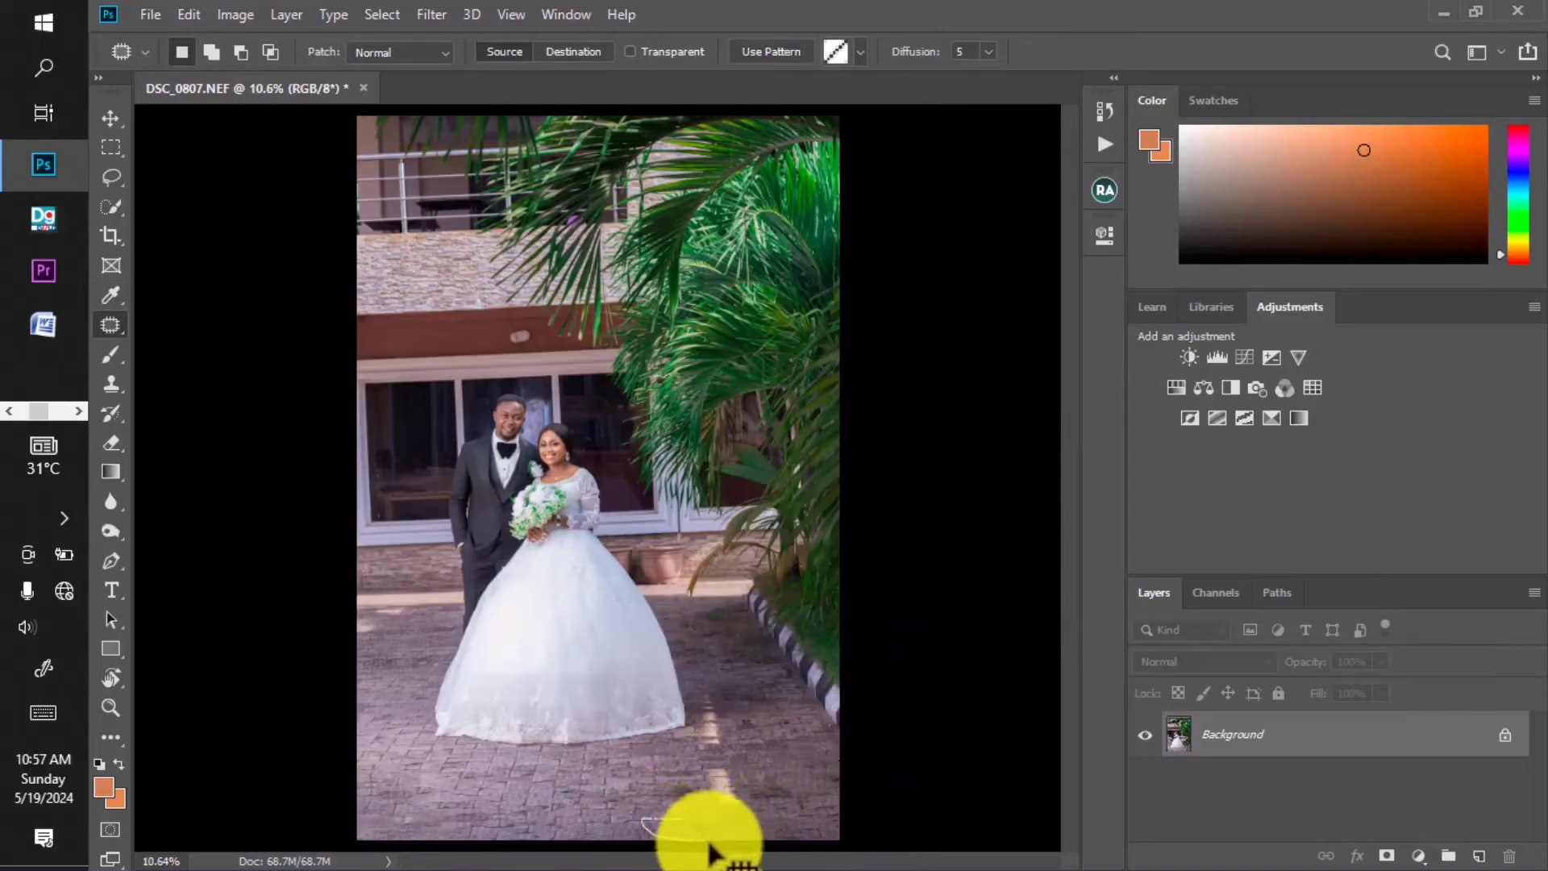
pyautogui.rightClick(728, 681)
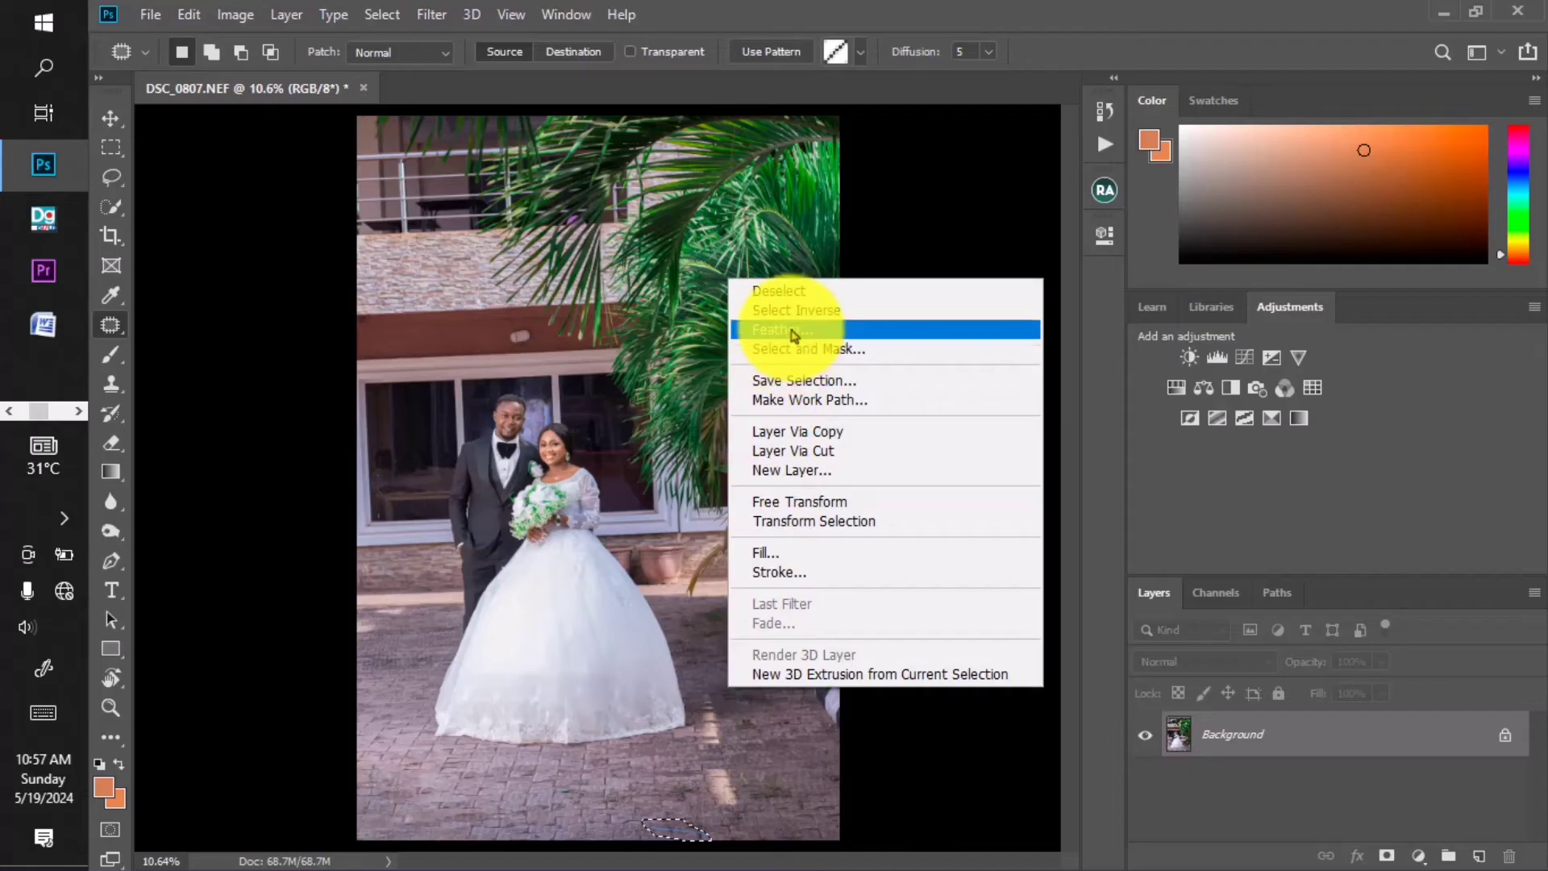
pyautogui.click(776, 329)
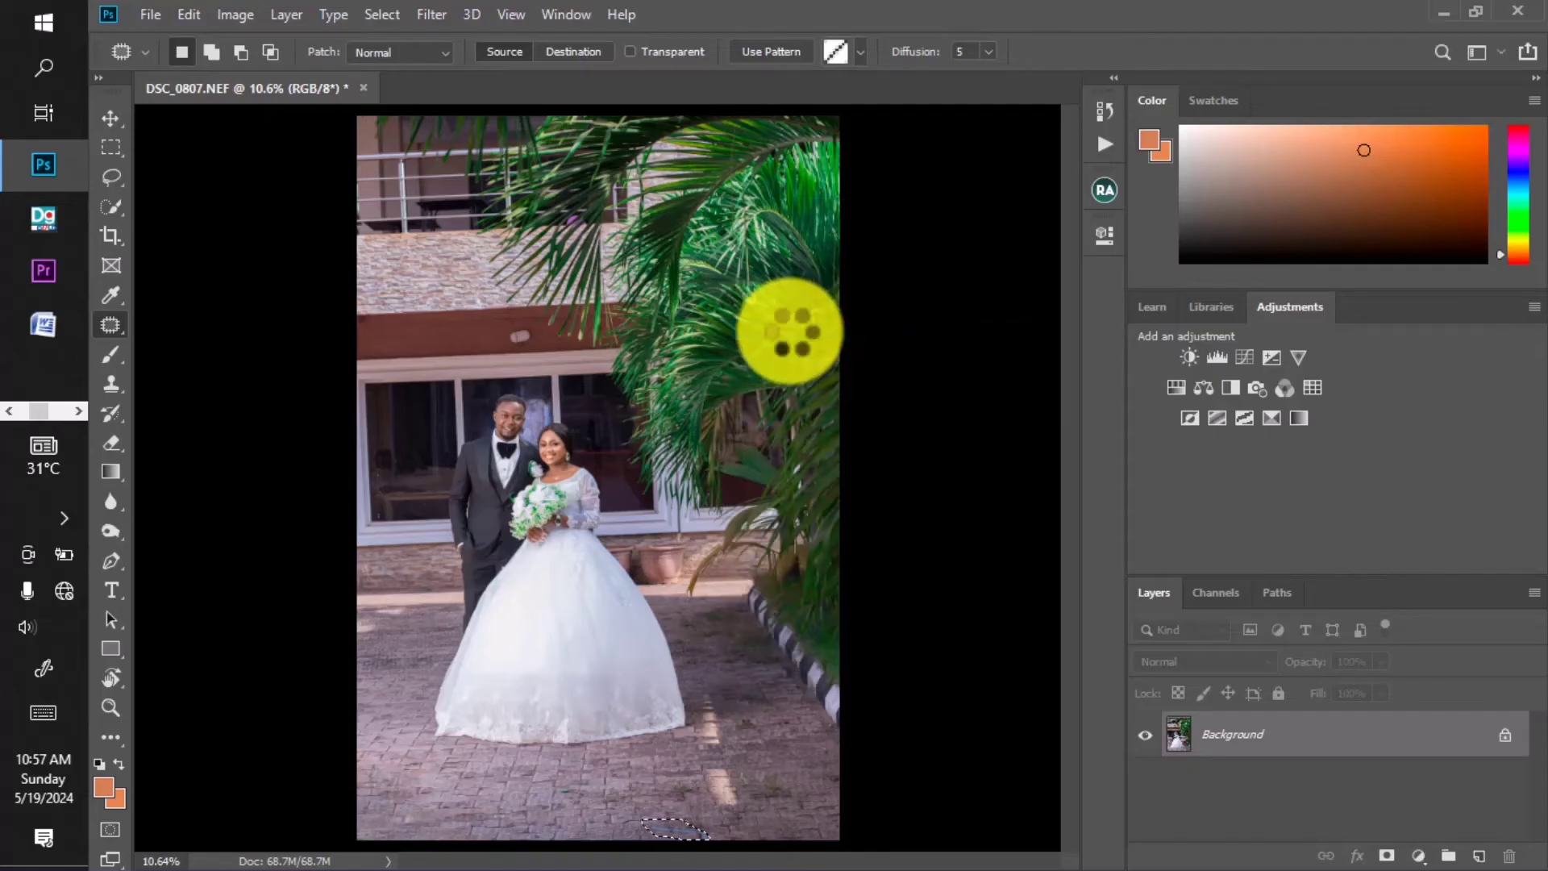
pyautogui.hotkey('ctrl', 'd')
# Outline the blue patch on the paving at the photo's lower edge, remove it with a Content-Aware fill, and deselect.
pyautogui.moveTo(683, 820)
pyautogui.mouseDown()
pyautogui.moveTo(646, 830)
pyautogui.moveTo(691, 840)
pyautogui.moveTo(700, 824)
pyautogui.mouseUp()
pyautogui.rightClick(712, 738)
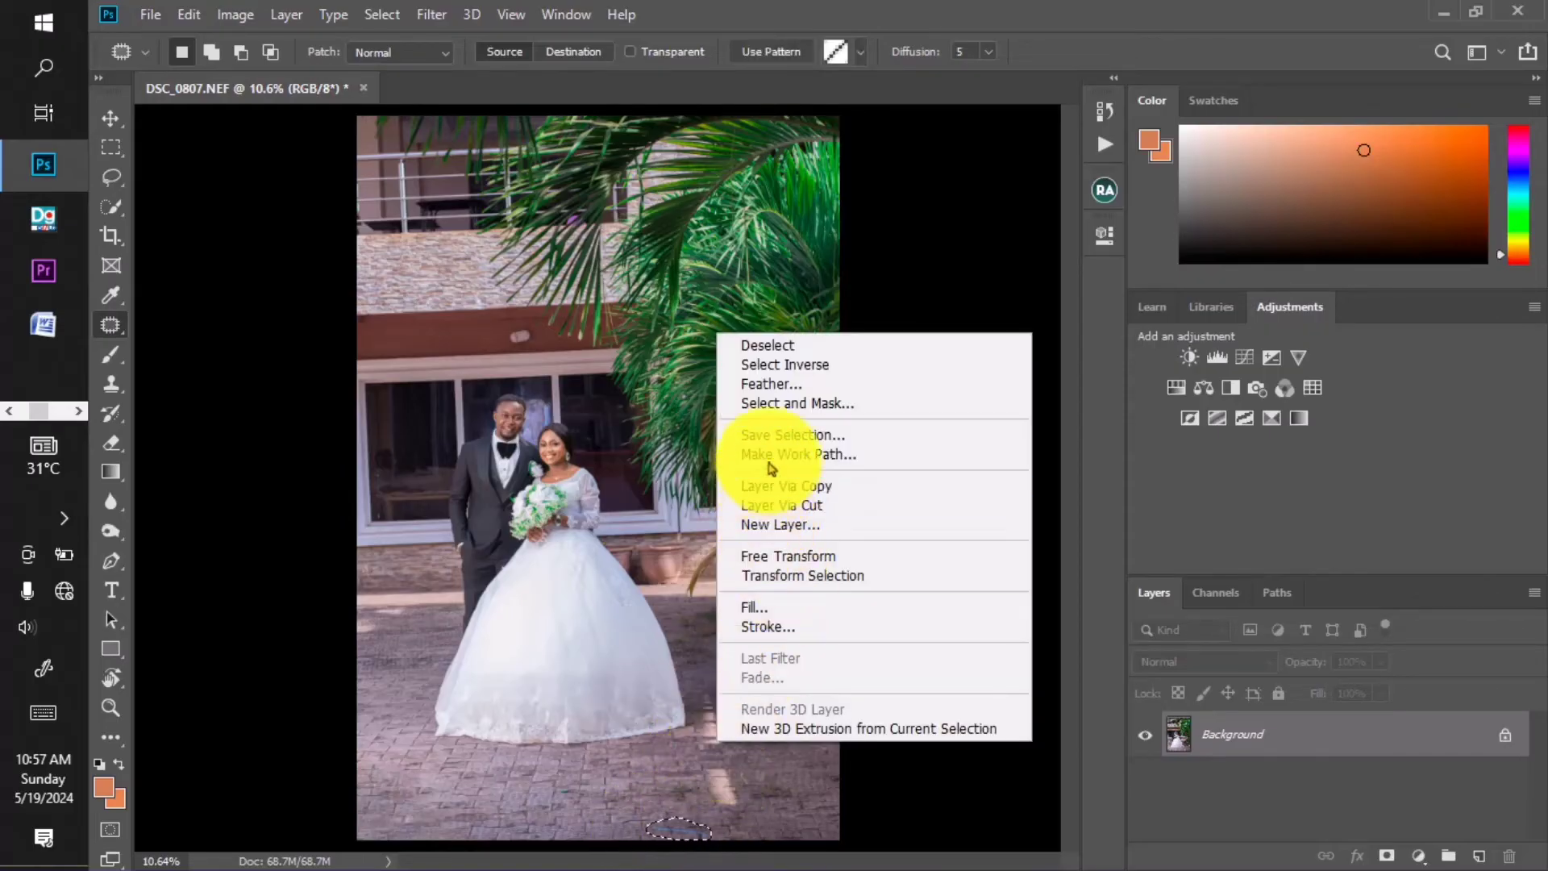
pyautogui.click(758, 606)
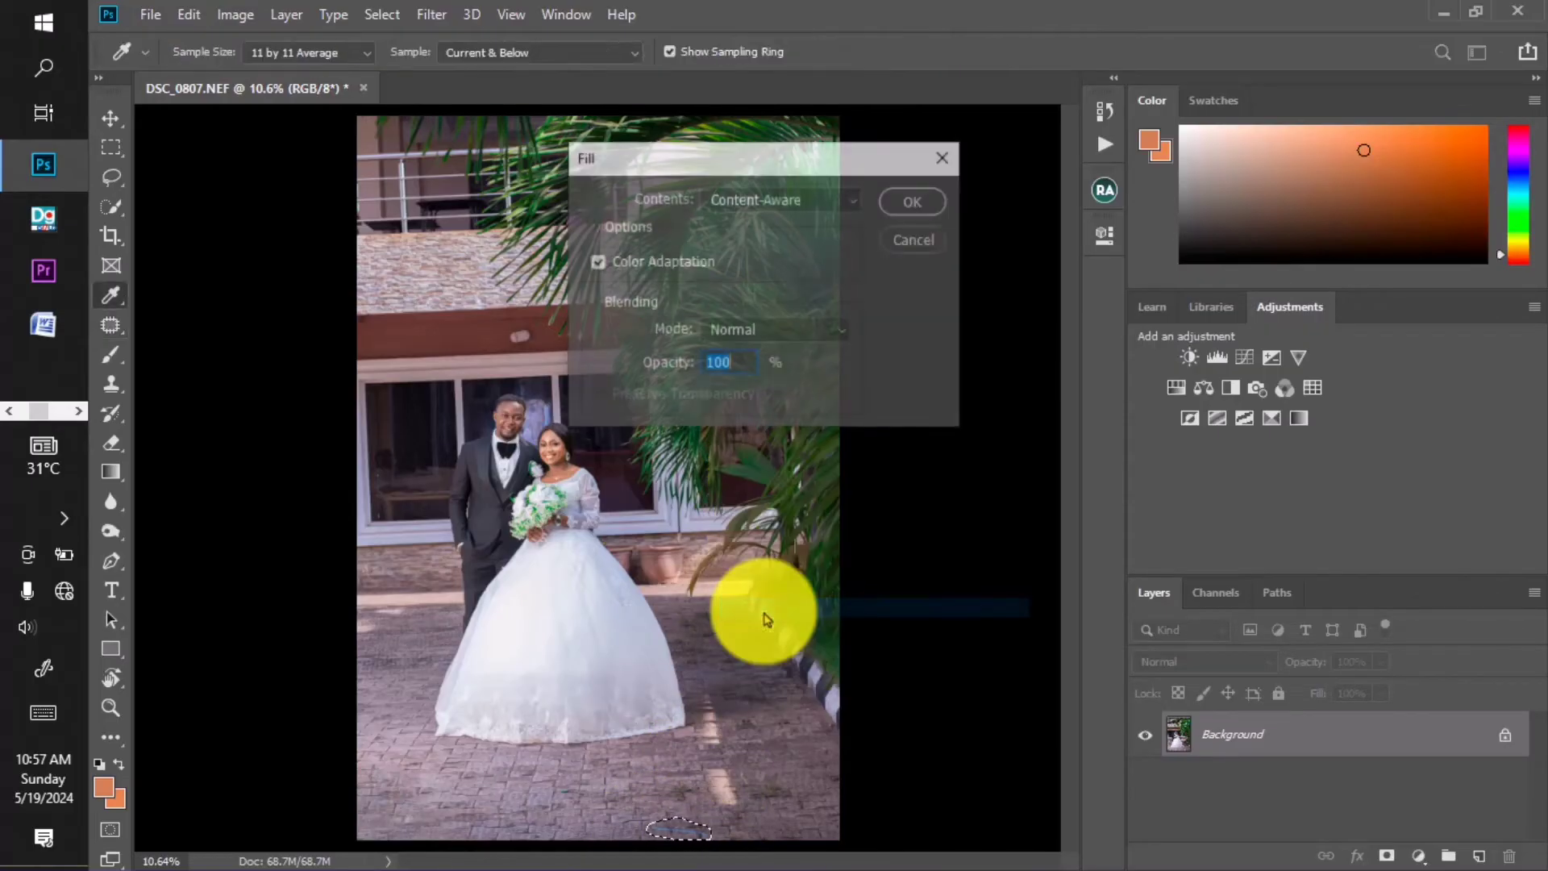
pyautogui.press('Return')
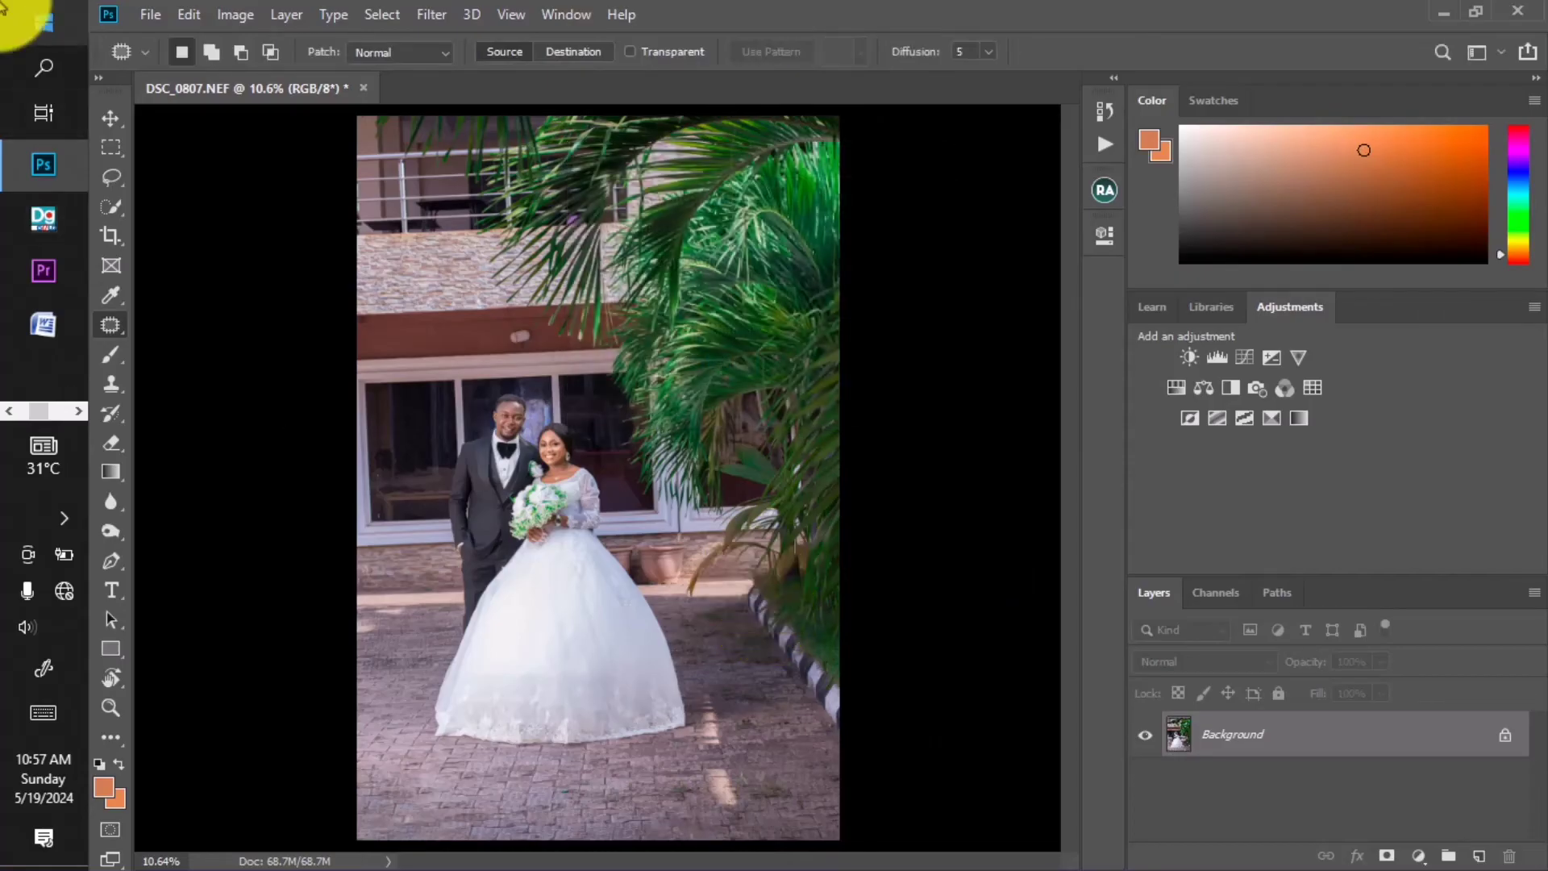
pyautogui.hotkey('ctrl', 'd')
# Add a Hue/Saturation adjustment layer and set the Blues saturation to -100.
pyautogui.scroll(-1, 608, 394)
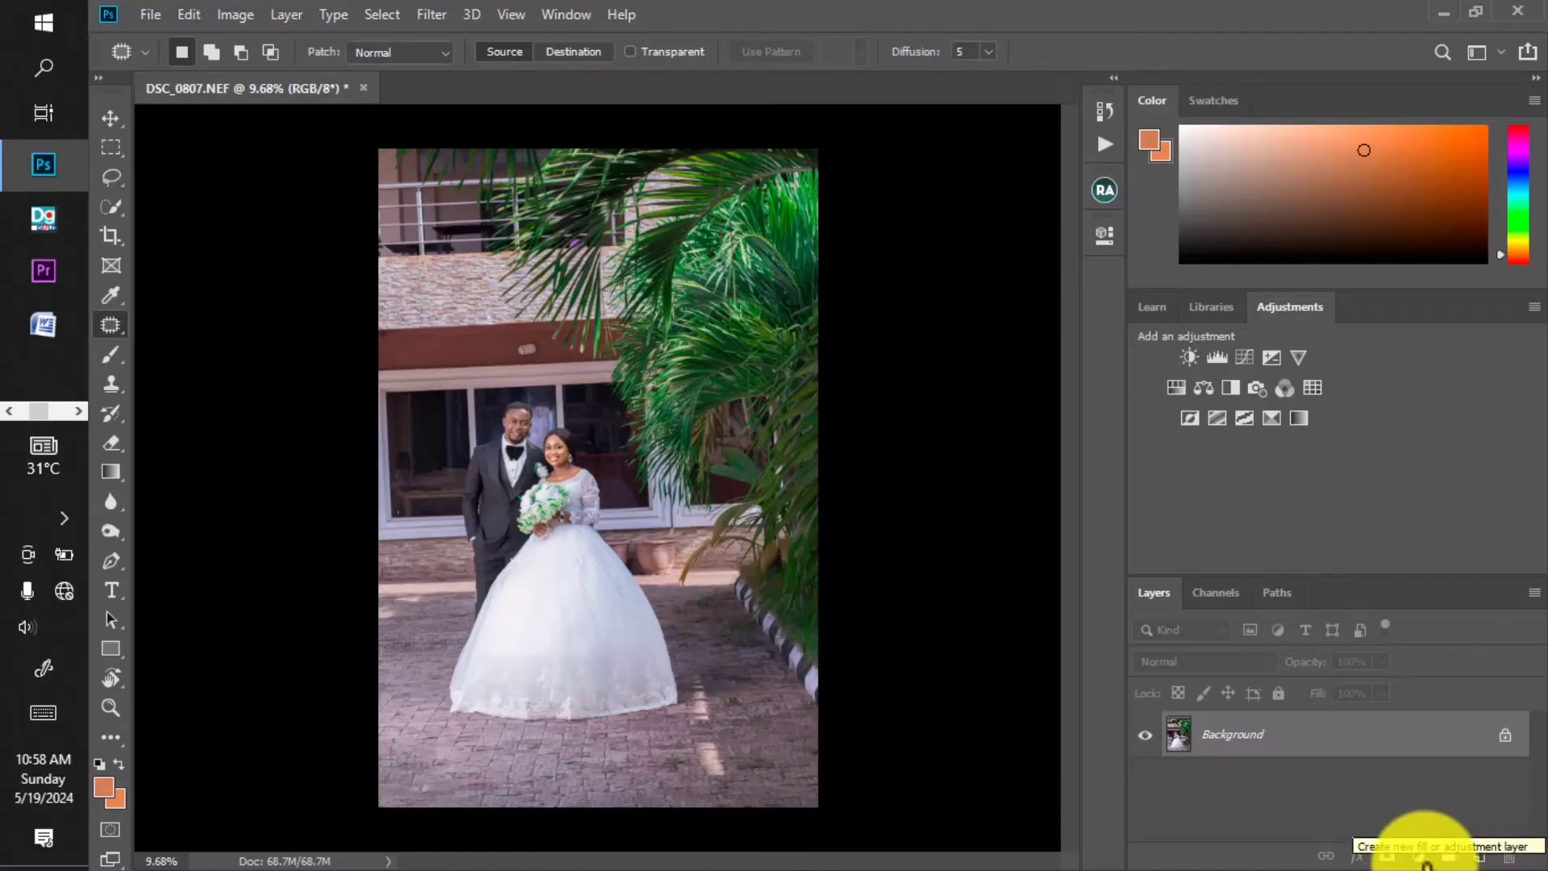
pyautogui.click(1426, 860)
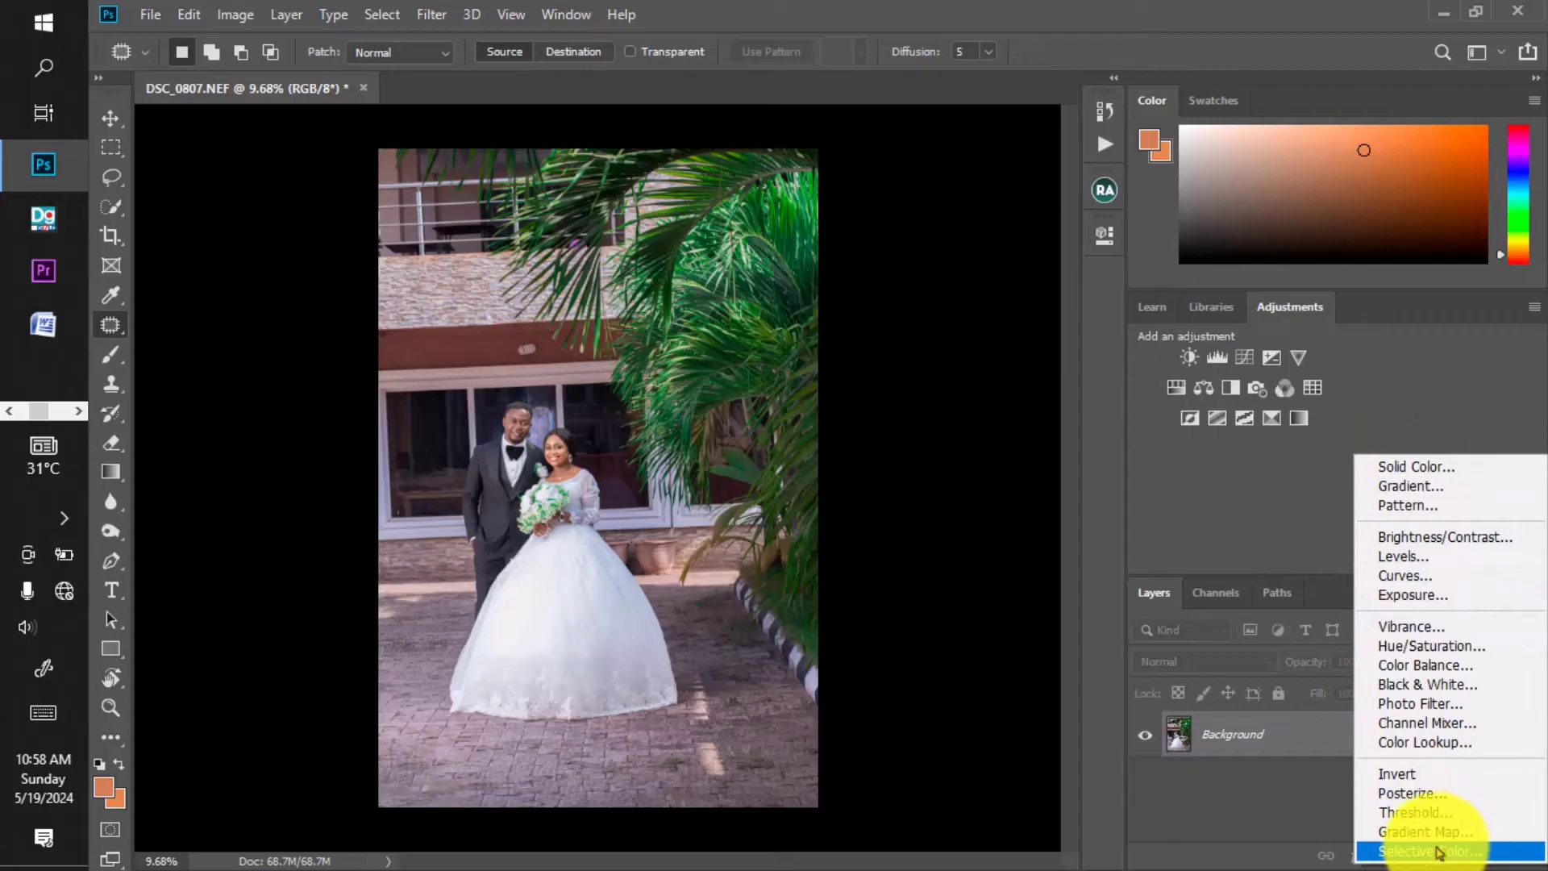
pyautogui.click(1424, 651)
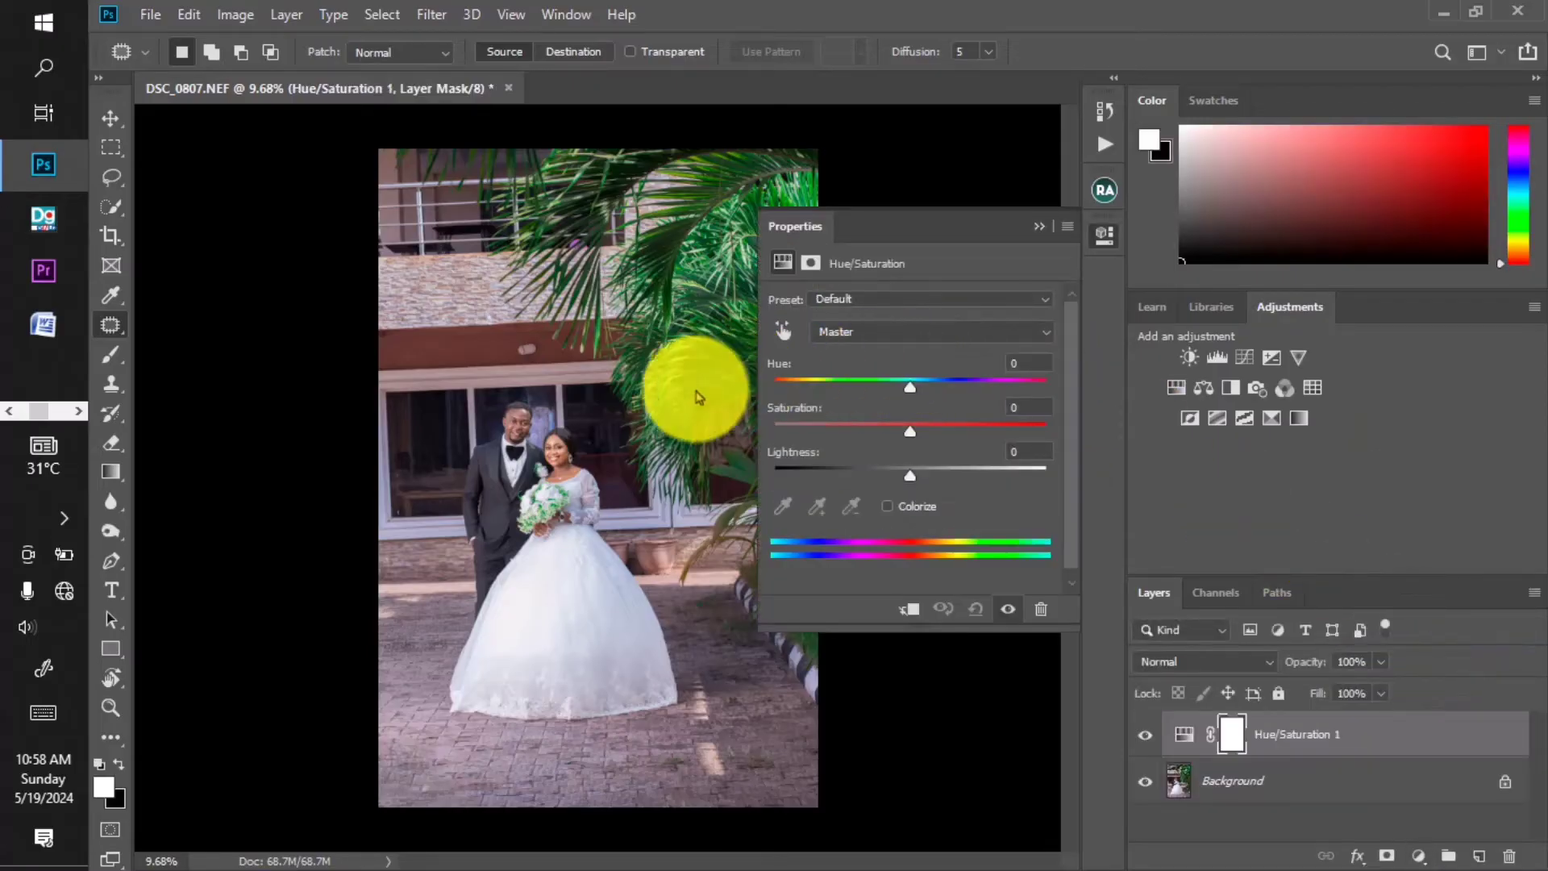
pyautogui.click(849, 334)
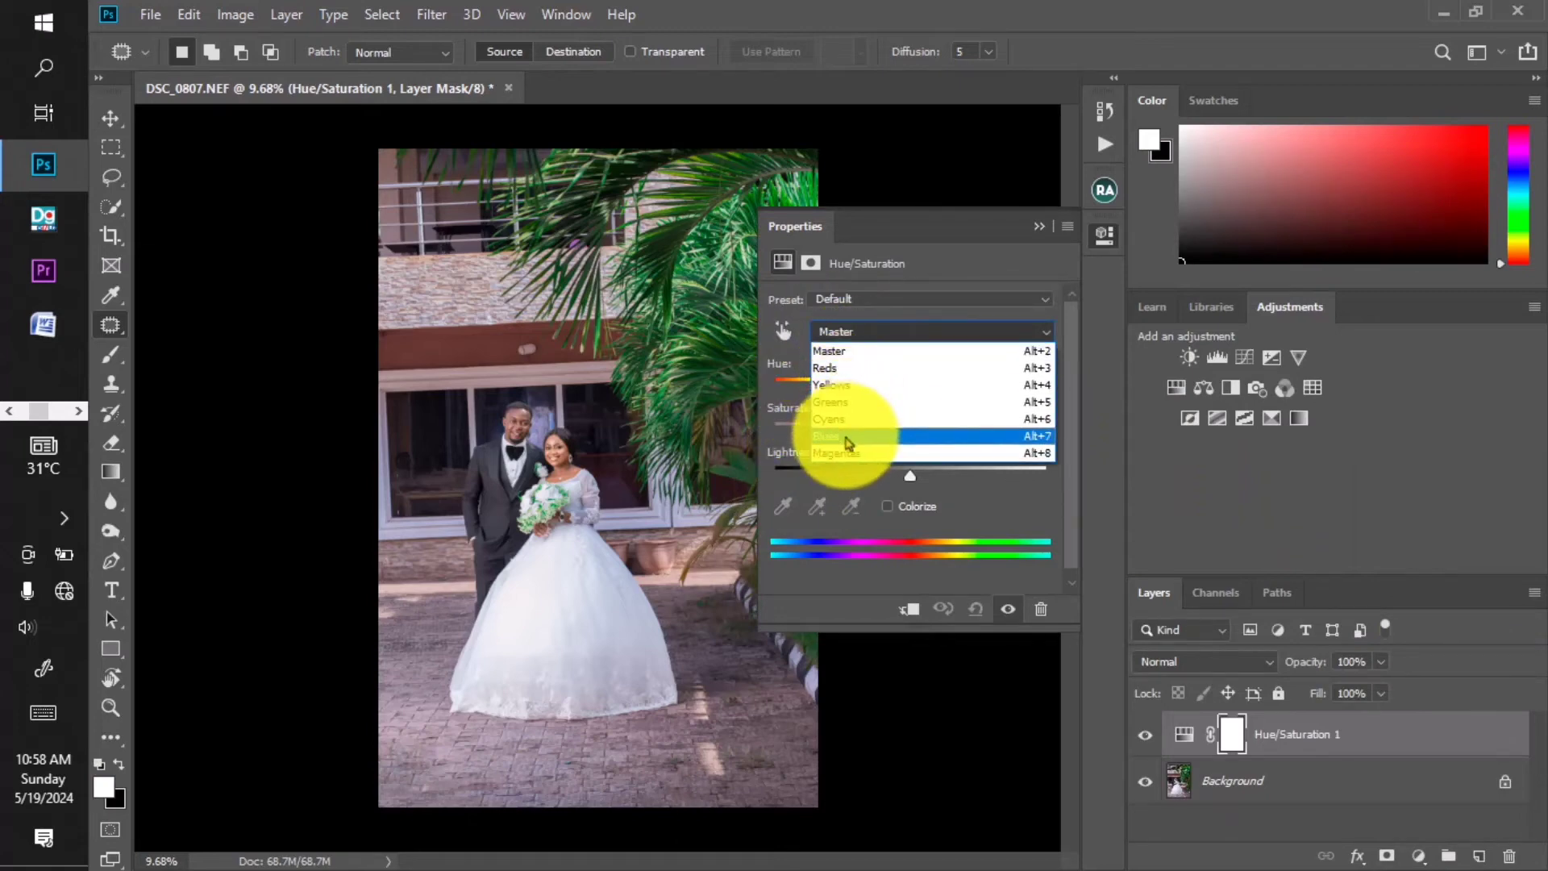
pyautogui.click(849, 442)
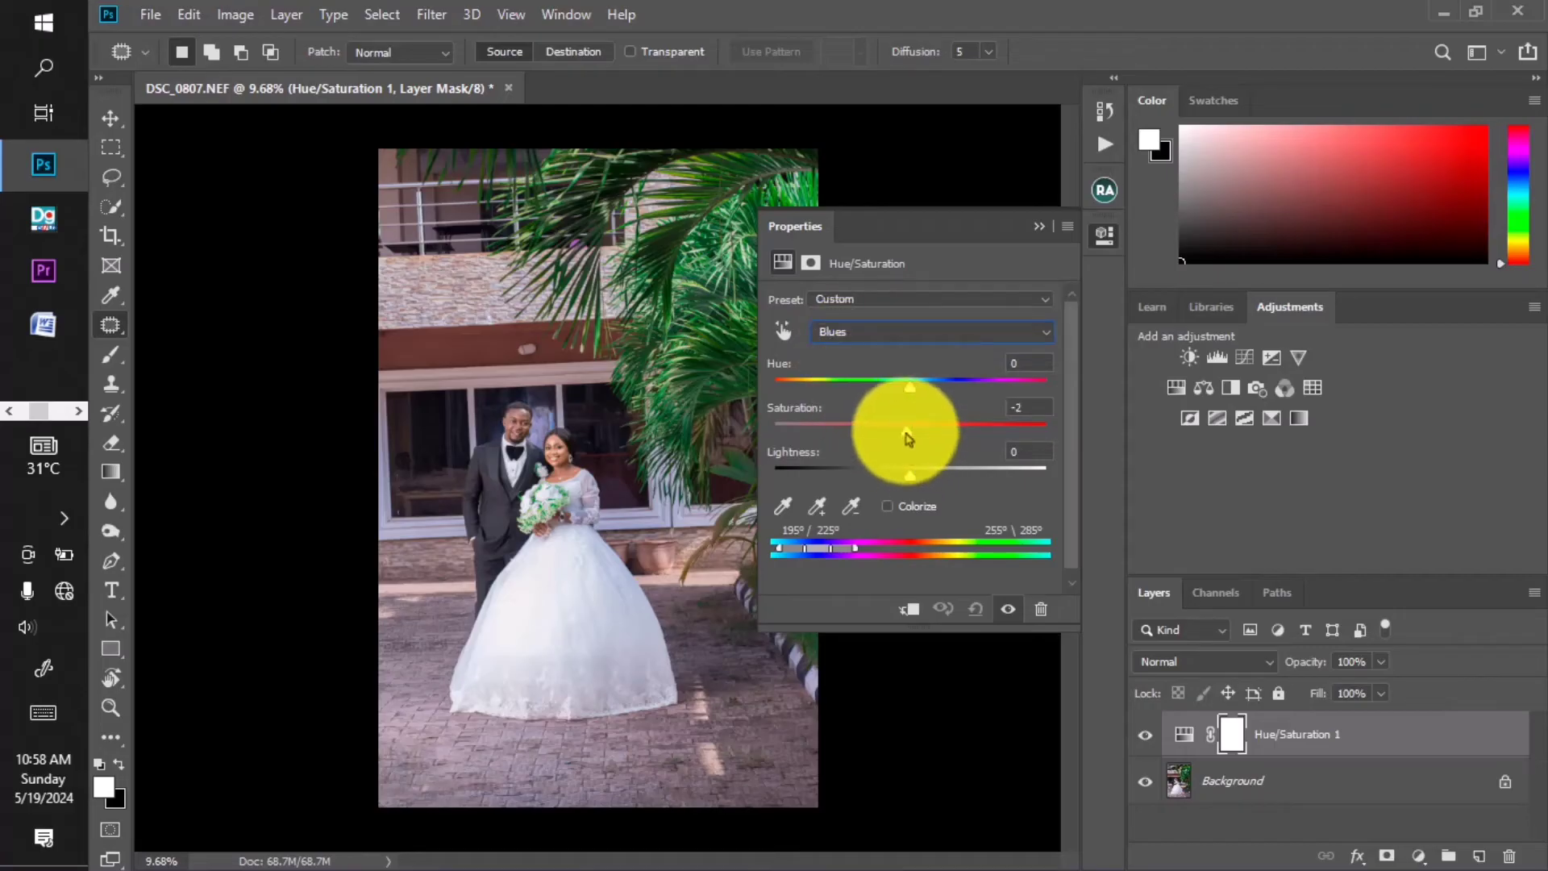
pyautogui.moveTo(908, 438); pyautogui.dragTo(769, 427)
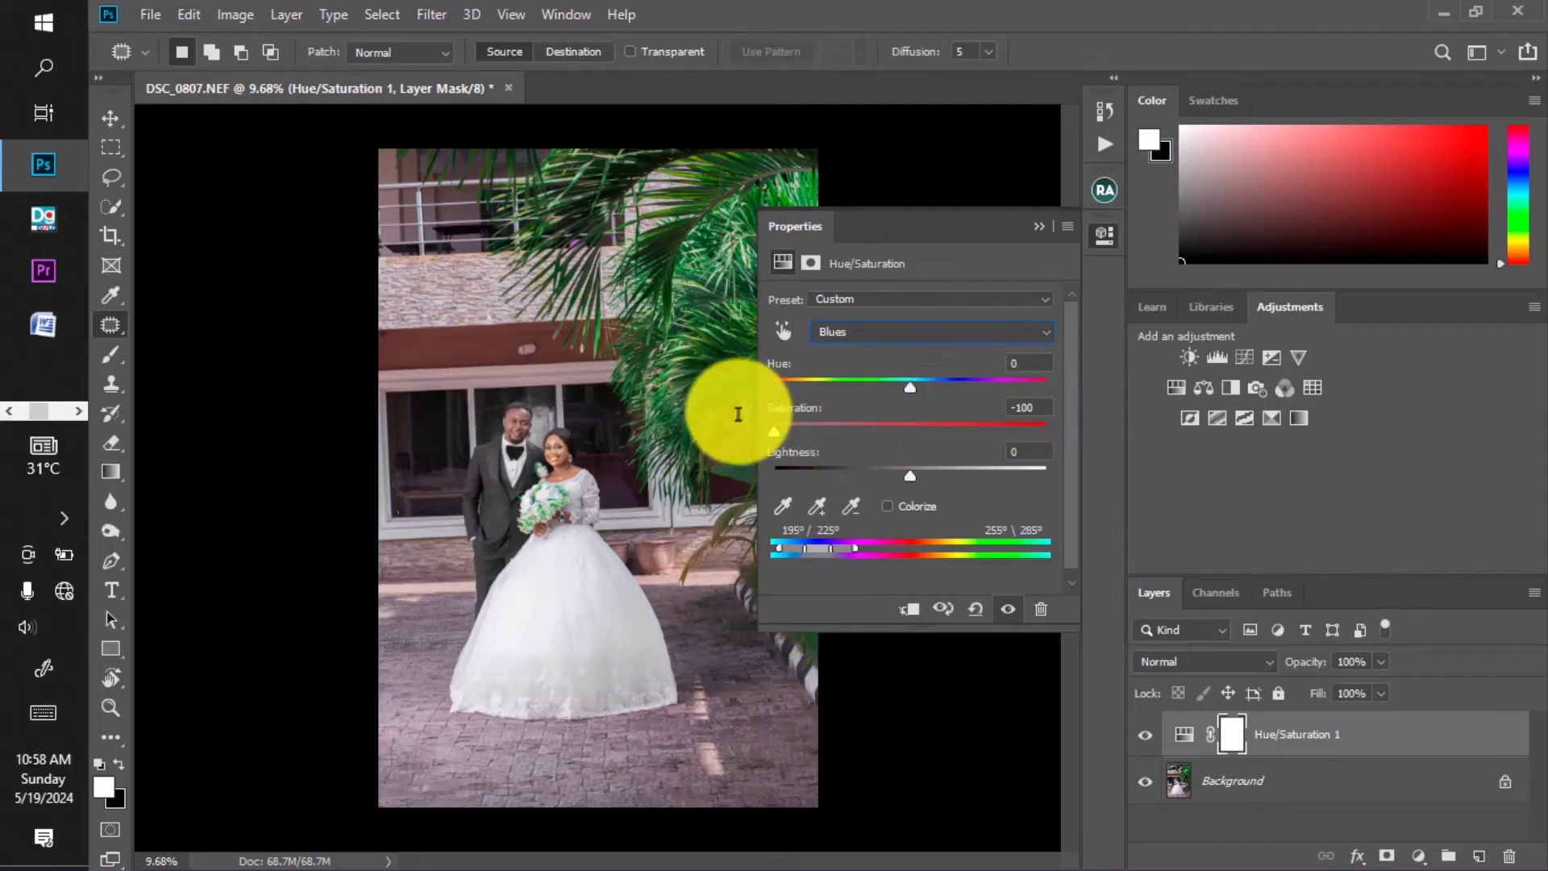
# Invert the Hue/Saturation layer's mask to black so the adjustment is hidden everywhere.
pyautogui.click(811, 263)
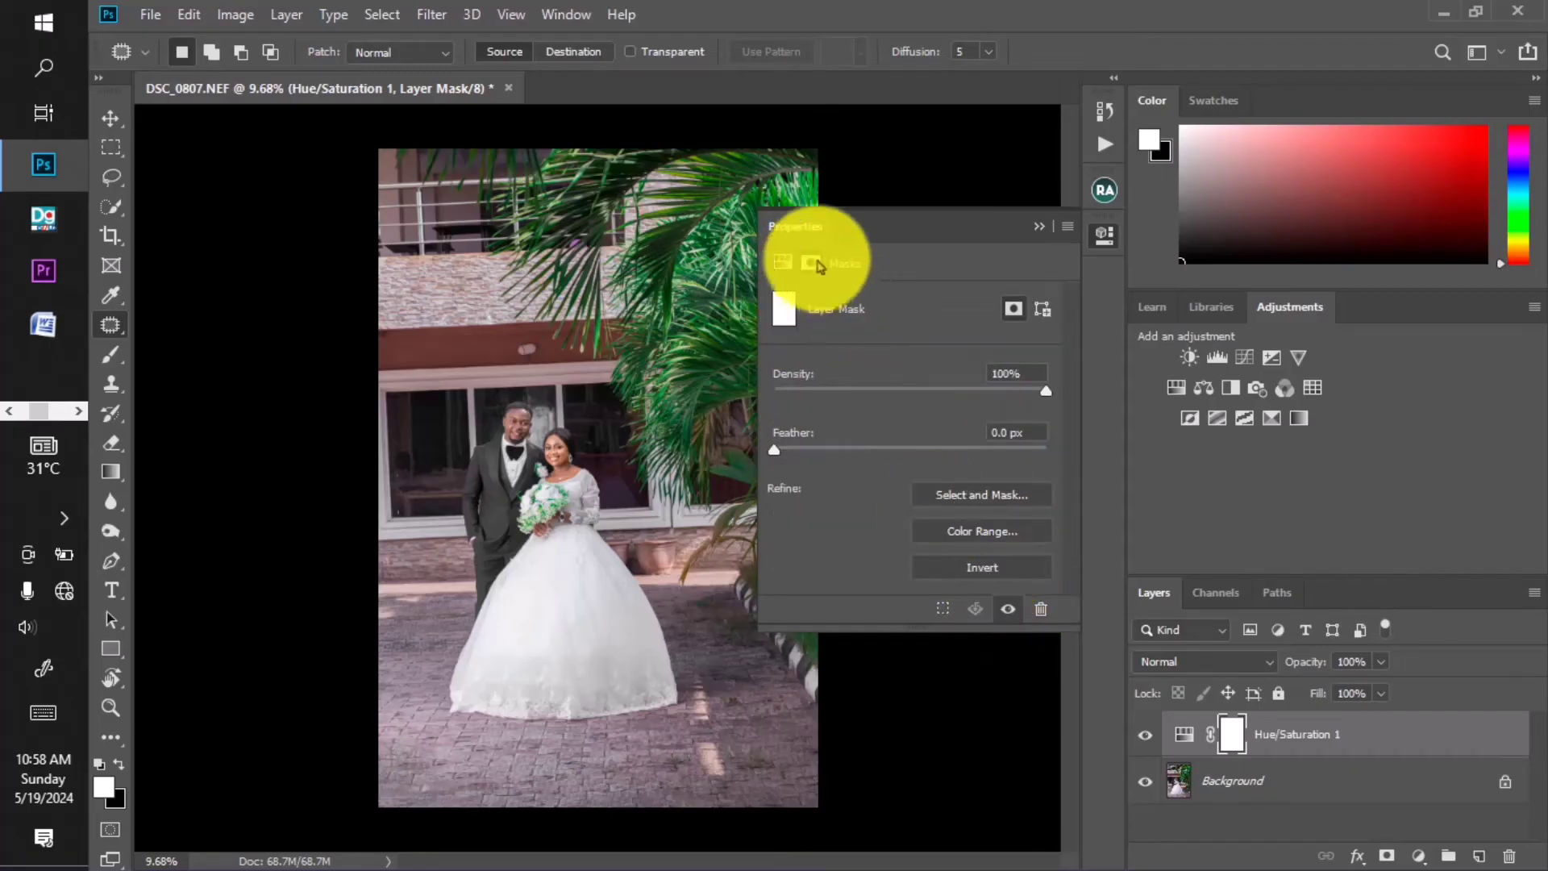
pyautogui.click(1004, 572)
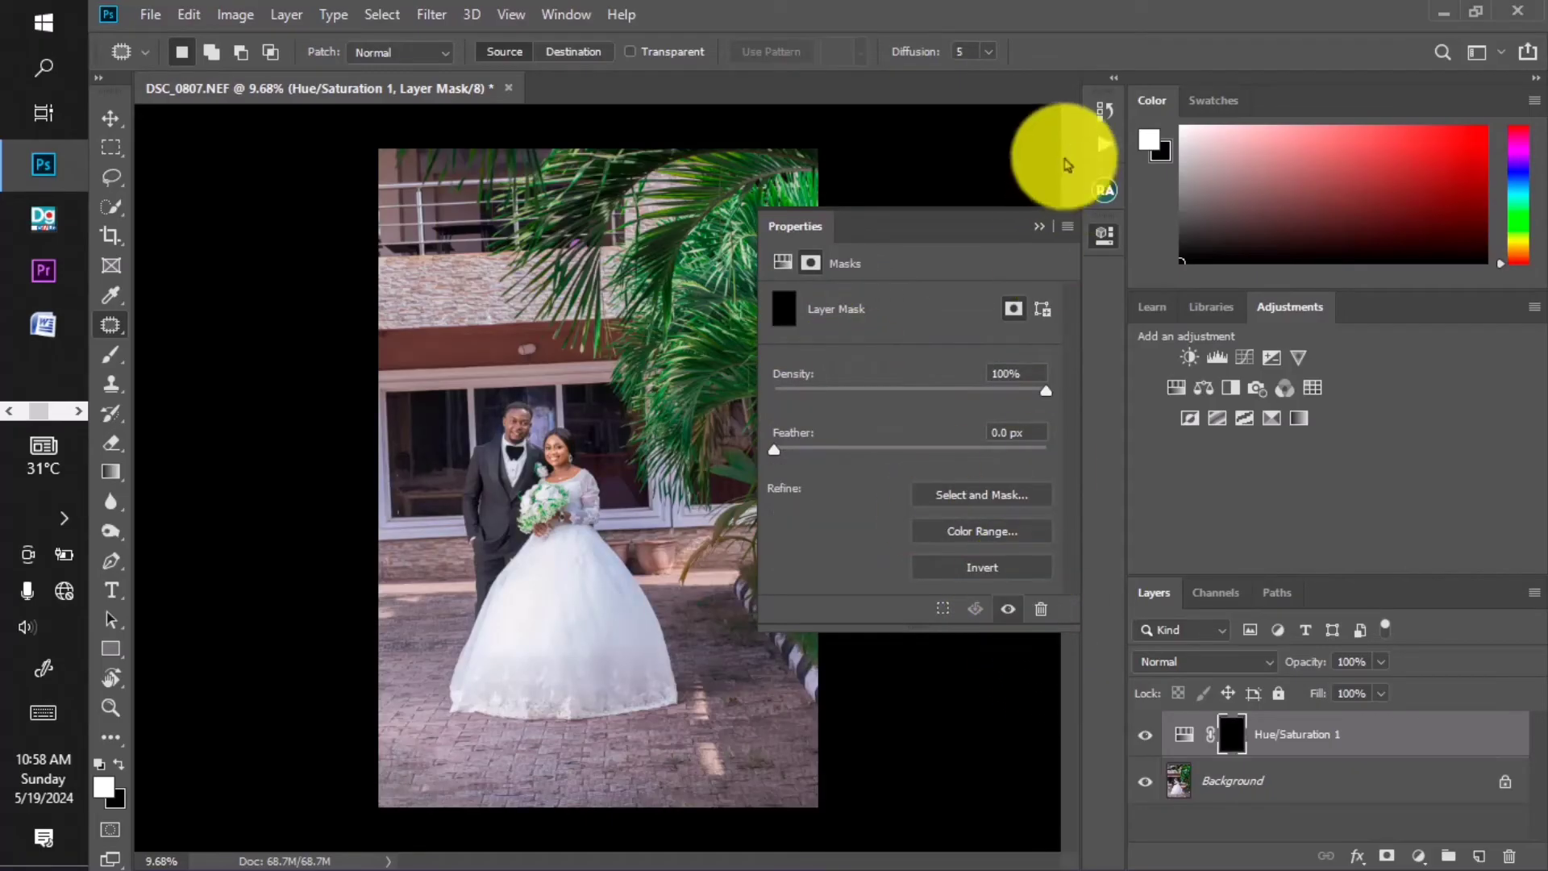
pyautogui.click(1039, 226)
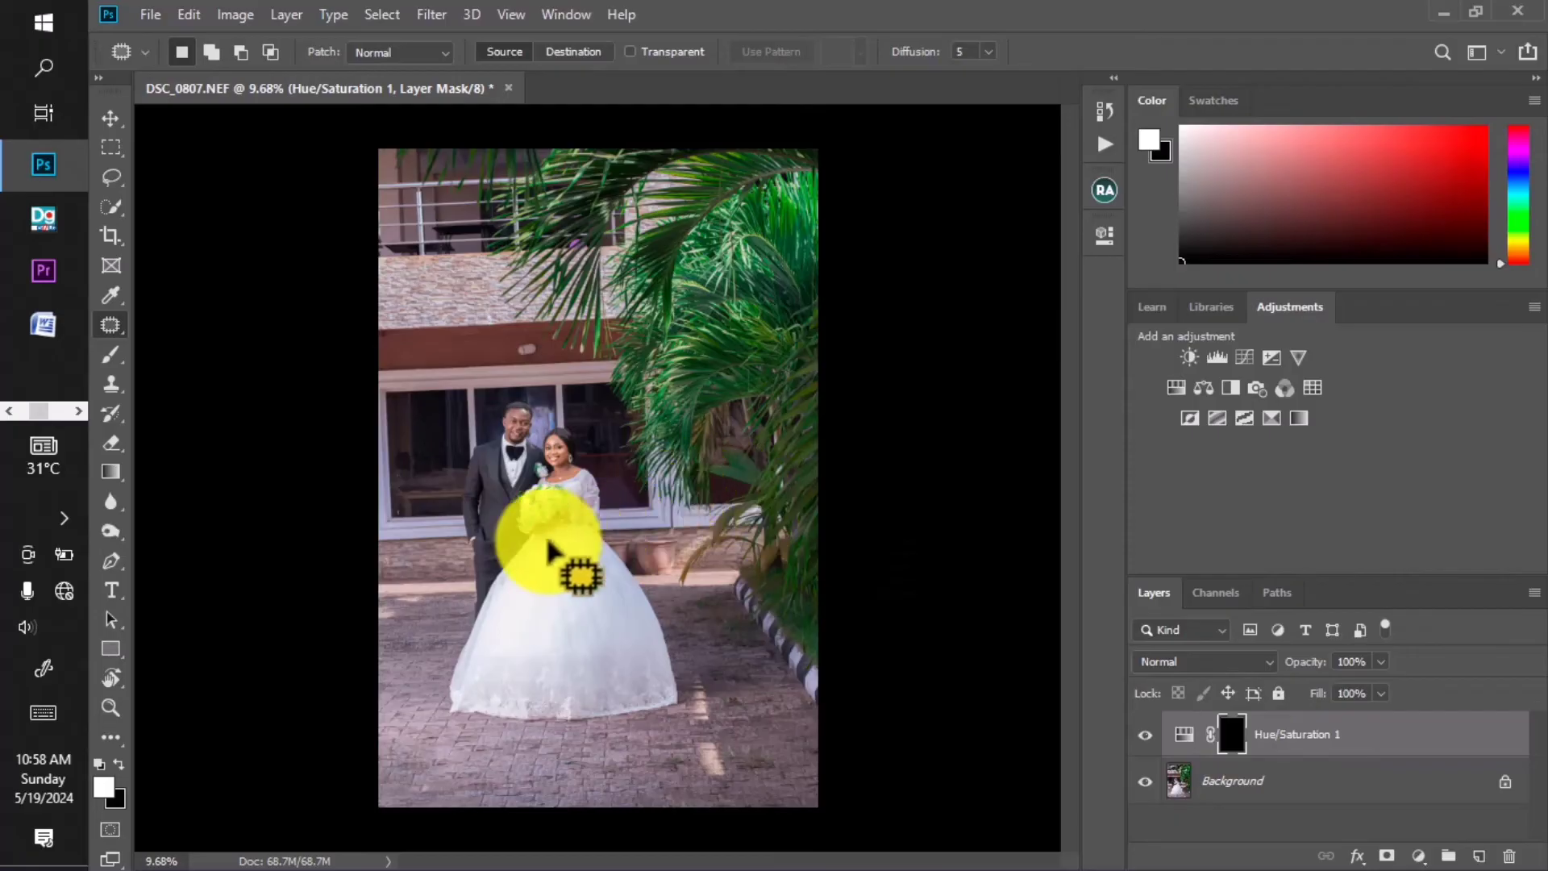
# Paint white on the Hue/Saturation mask over the dress's skirt with a 418 px Soft Round brush at 0% hardness.
pyautogui.scroll(2, 553, 543)
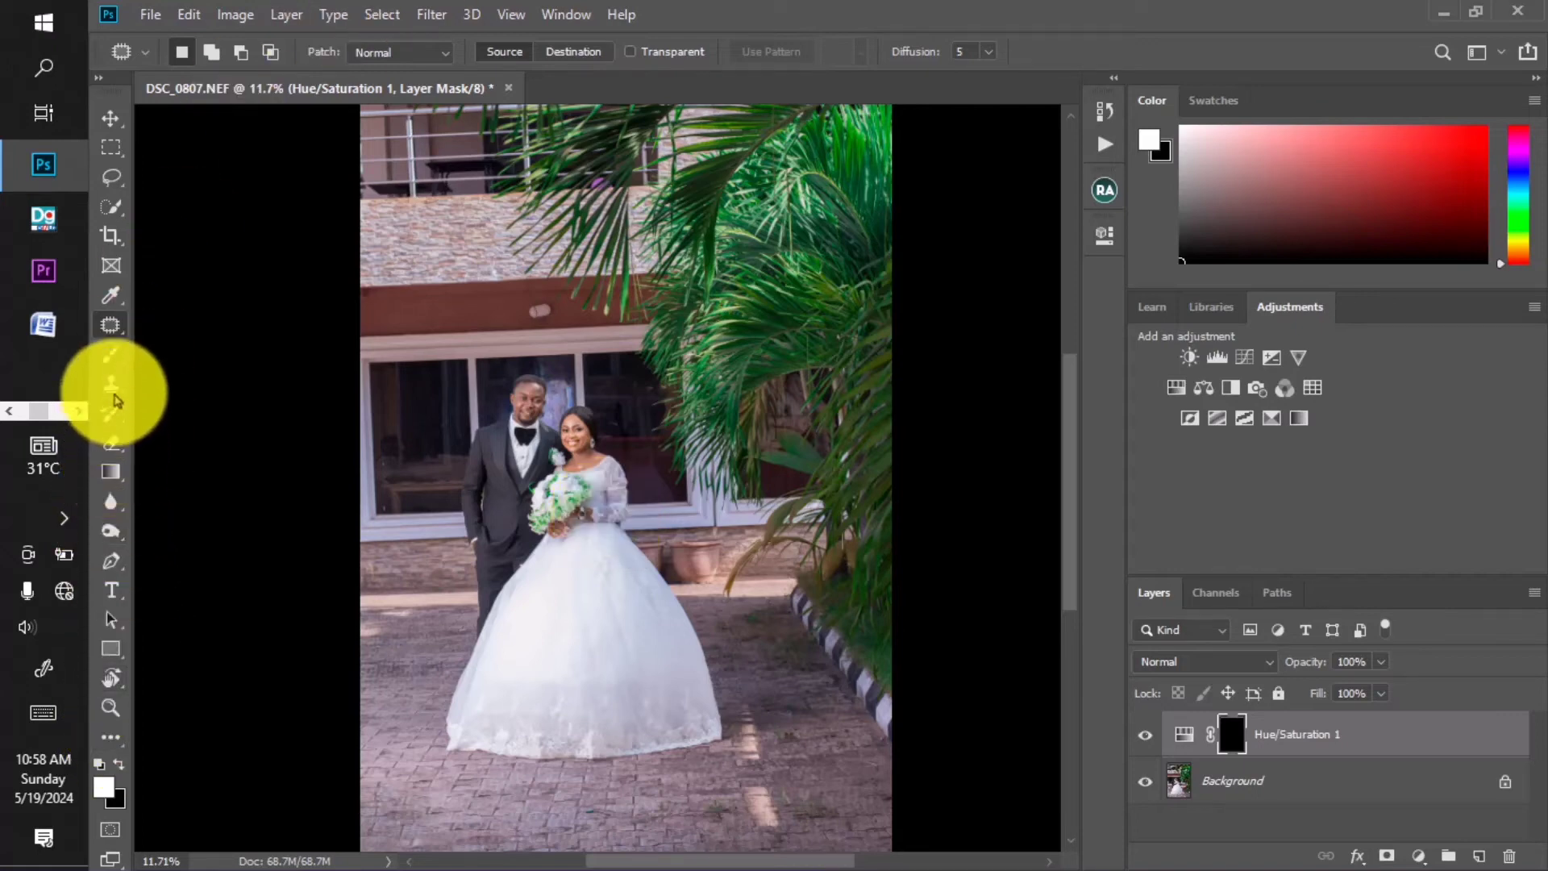
pyautogui.click(116, 355)
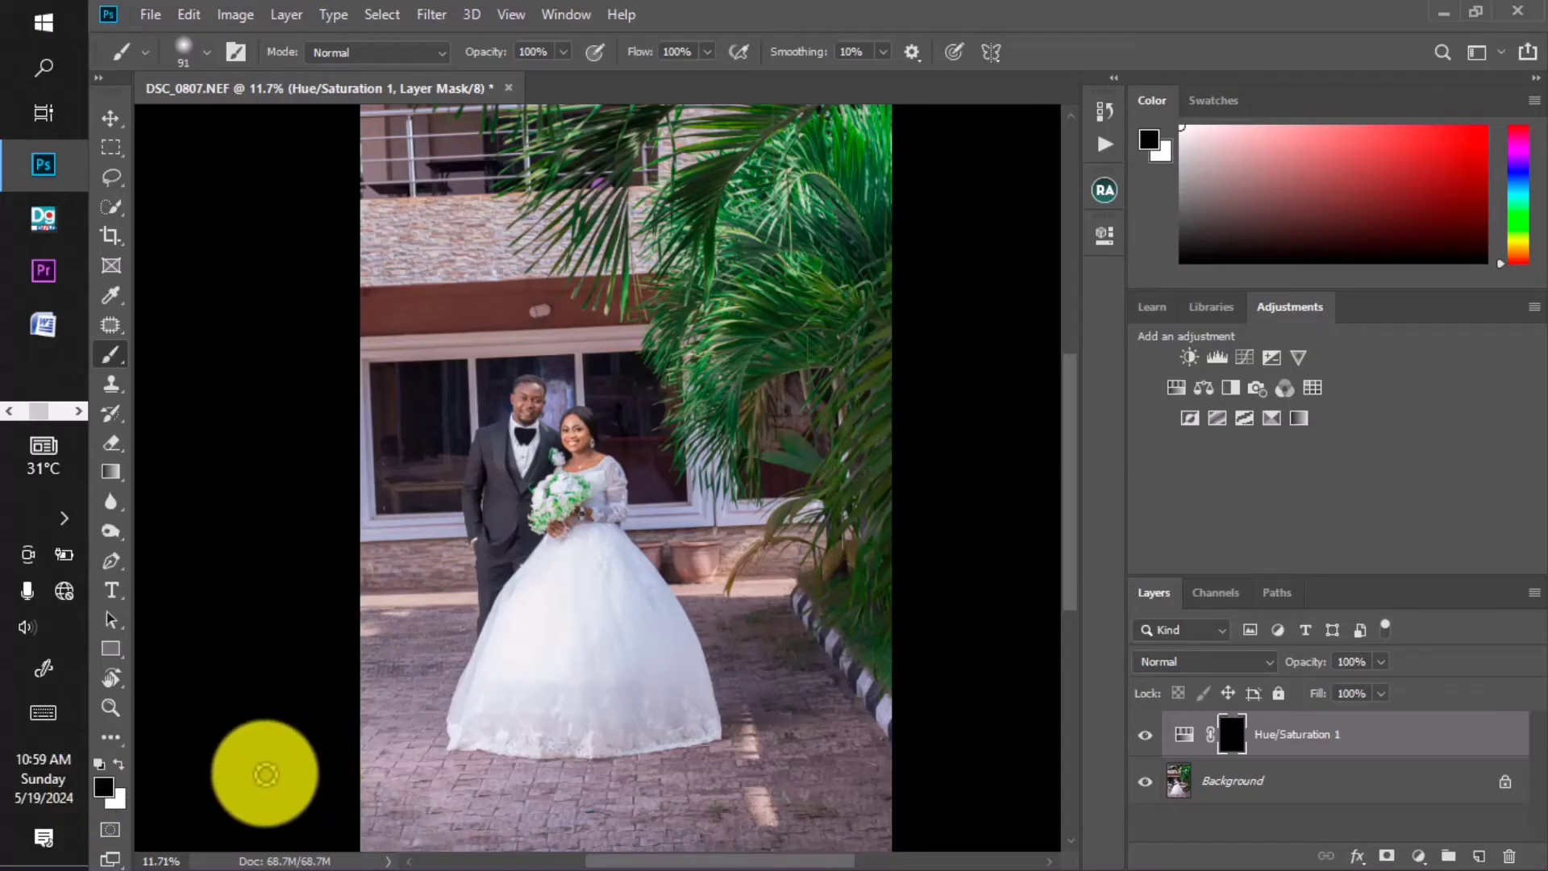
pyautogui.press('x')
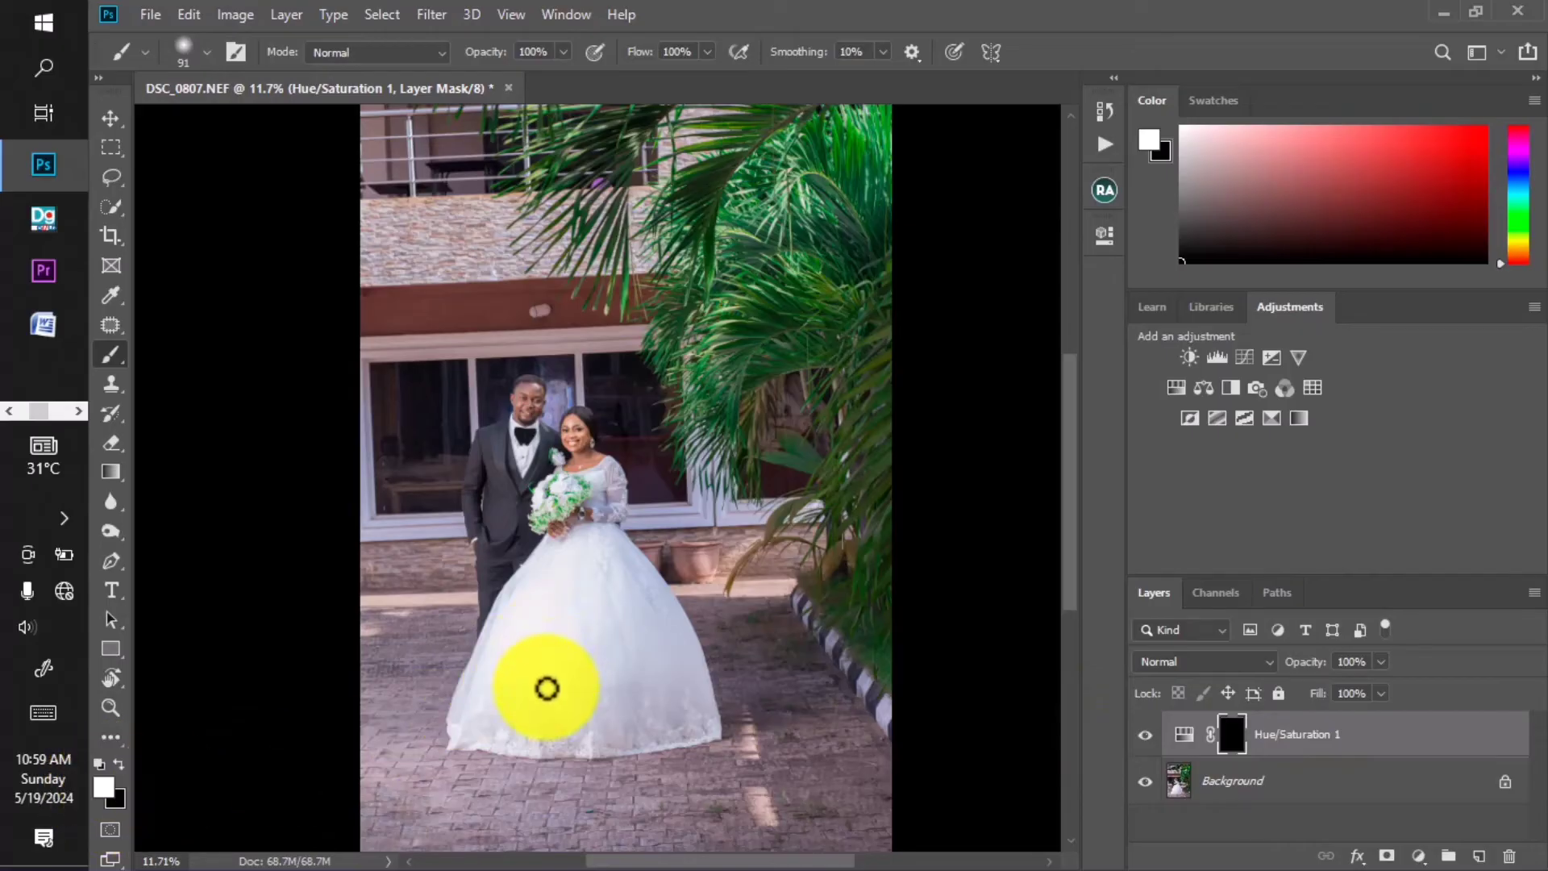
pyautogui.scroll(8, 547, 687)
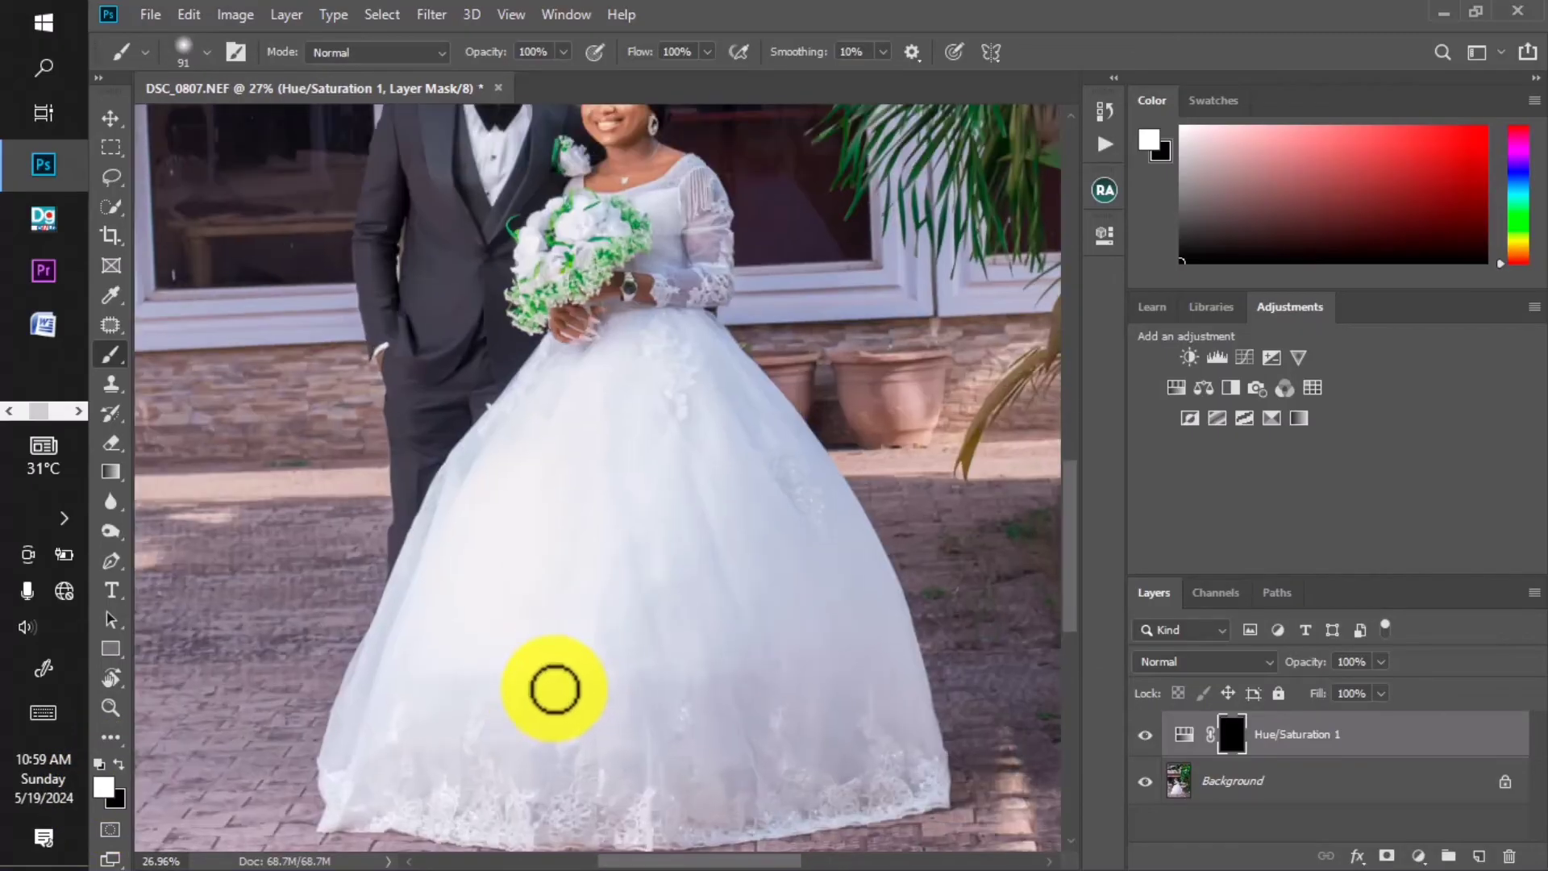
pyautogui.moveTo(554, 687)
pyautogui.mouseDown()
pyautogui.moveTo(563, 577)
pyautogui.moveTo(642, 525)
pyautogui.mouseUp()
pyautogui.scroll(2, 611, 469)
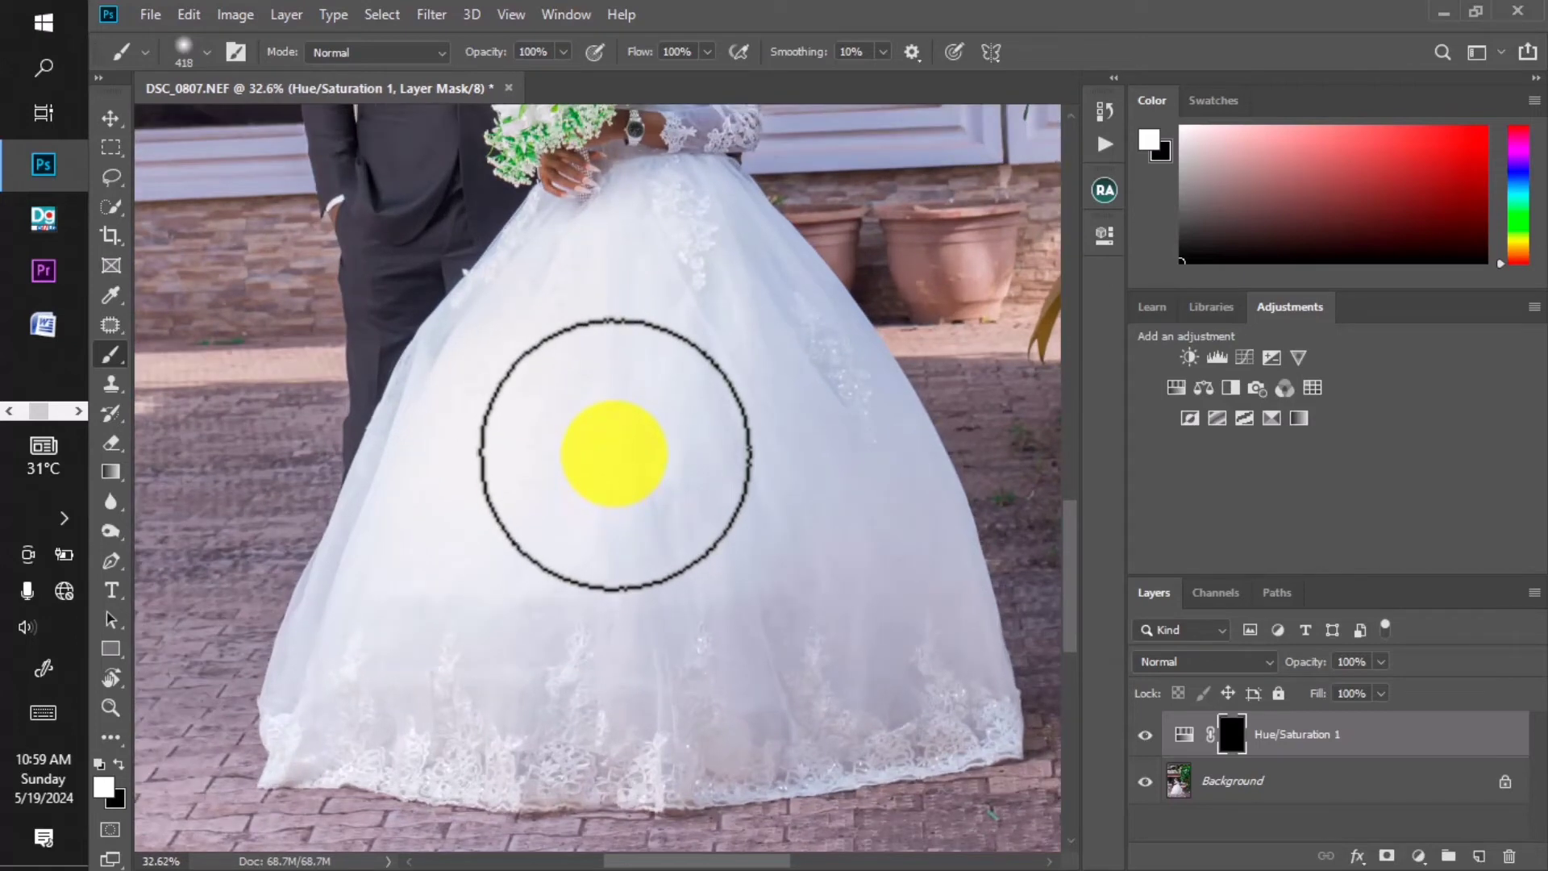
pyautogui.rightClick(611, 445)
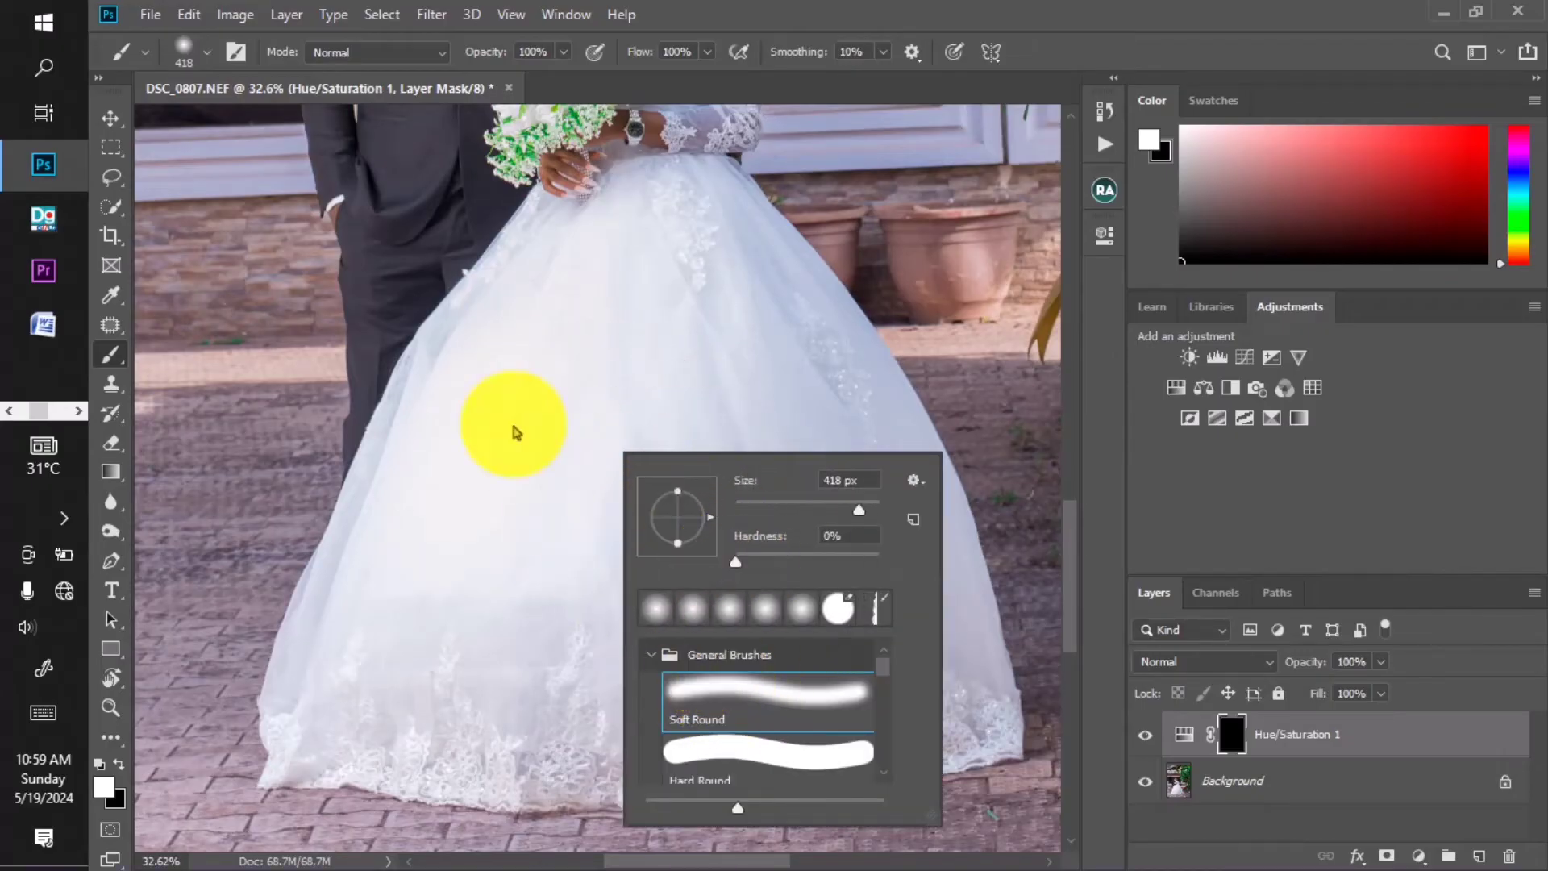
pyautogui.click(538, 374)
pyautogui.moveTo(572, 340); pyautogui.dragTo(596, 342)
pyautogui.click(564, 394)
pyautogui.moveTo(482, 677)
pyautogui.mouseDown()
pyautogui.moveTo(642, 674)
pyautogui.moveTo(390, 714)
pyautogui.moveTo(338, 667)
pyautogui.moveTo(421, 564)
pyautogui.moveTo(445, 435)
pyautogui.moveTo(547, 305)
pyautogui.moveTo(632, 268)
pyautogui.moveTo(731, 305)
pyautogui.moveTo(870, 516)
pyautogui.moveTo(777, 657)
pyautogui.moveTo(715, 651)
pyautogui.moveTo(505, 560)
pyautogui.moveTo(705, 521)
pyautogui.moveTo(661, 547)
pyautogui.moveTo(701, 396)
pyautogui.moveTo(416, 658)
pyautogui.moveTo(471, 709)
pyautogui.moveTo(626, 720)
pyautogui.moveTo(914, 691)
pyautogui.moveTo(865, 454)
pyautogui.moveTo(802, 369)
pyautogui.moveTo(716, 346)
pyautogui.moveTo(504, 669)
pyautogui.moveTo(408, 684)
pyautogui.moveTo(450, 686)
pyautogui.moveTo(397, 630)
pyautogui.moveTo(334, 631)
pyautogui.moveTo(311, 692)
pyautogui.moveTo(381, 755)
pyautogui.moveTo(325, 762)
pyautogui.moveTo(680, 772)
pyautogui.moveTo(993, 728)
pyautogui.moveTo(995, 695)
pyautogui.mouseUp()
# Reduce the brush to about 150 px and paint the mask white along the skirt's right edge near the hem.
pyautogui.press('[')
pyautogui.press('[')
pyautogui.press('[')
pyautogui.press('[')
pyautogui.press('[')
pyautogui.press('[')
pyautogui.press('[')
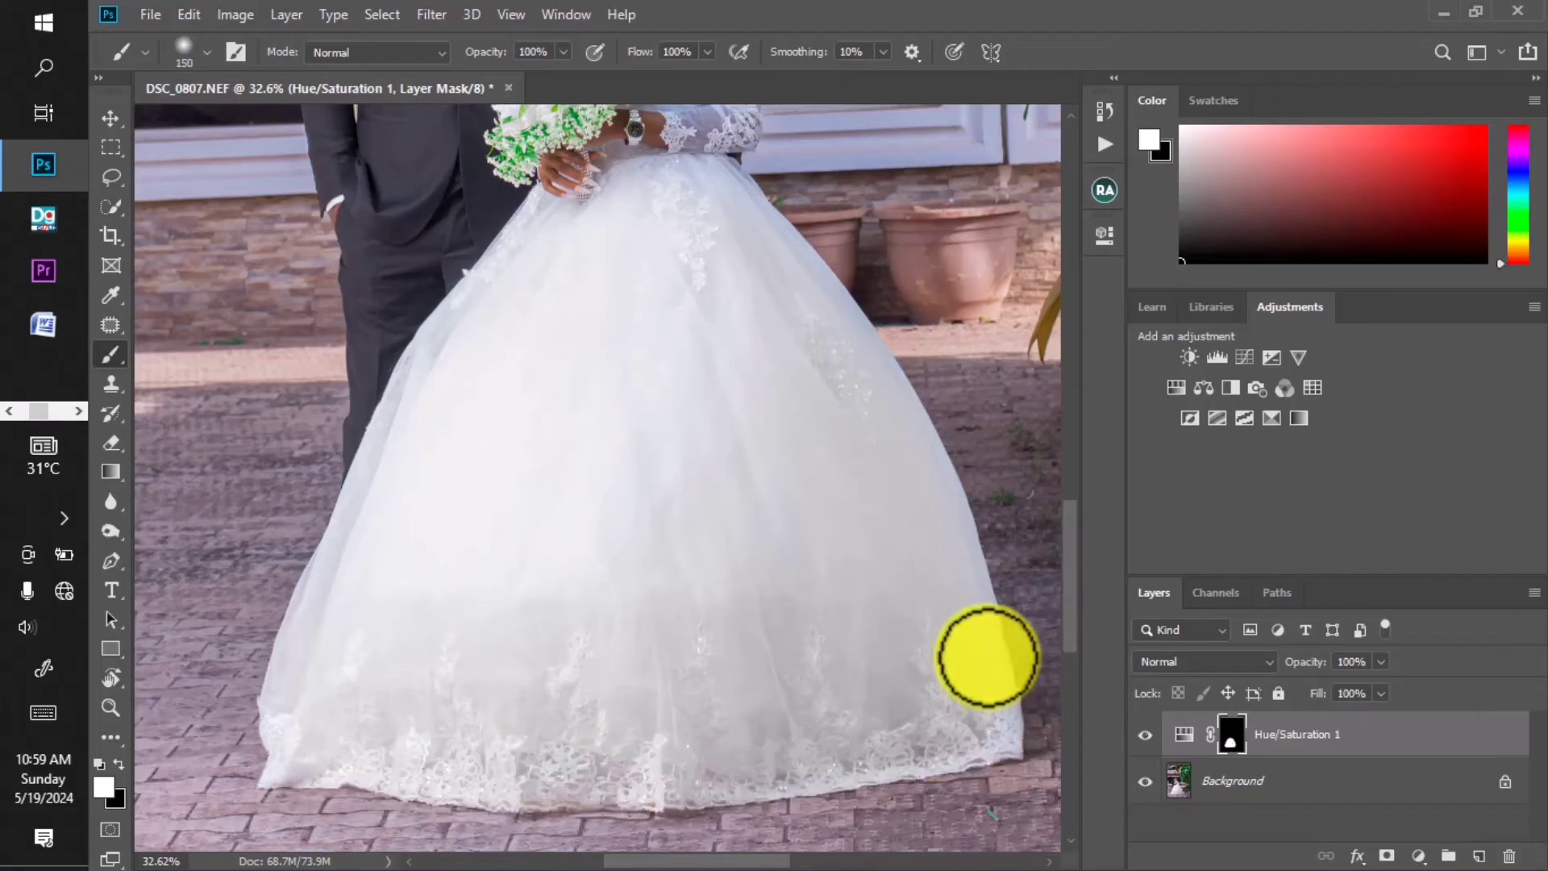
pyautogui.moveTo(950, 577); pyautogui.dragTo(926, 718)
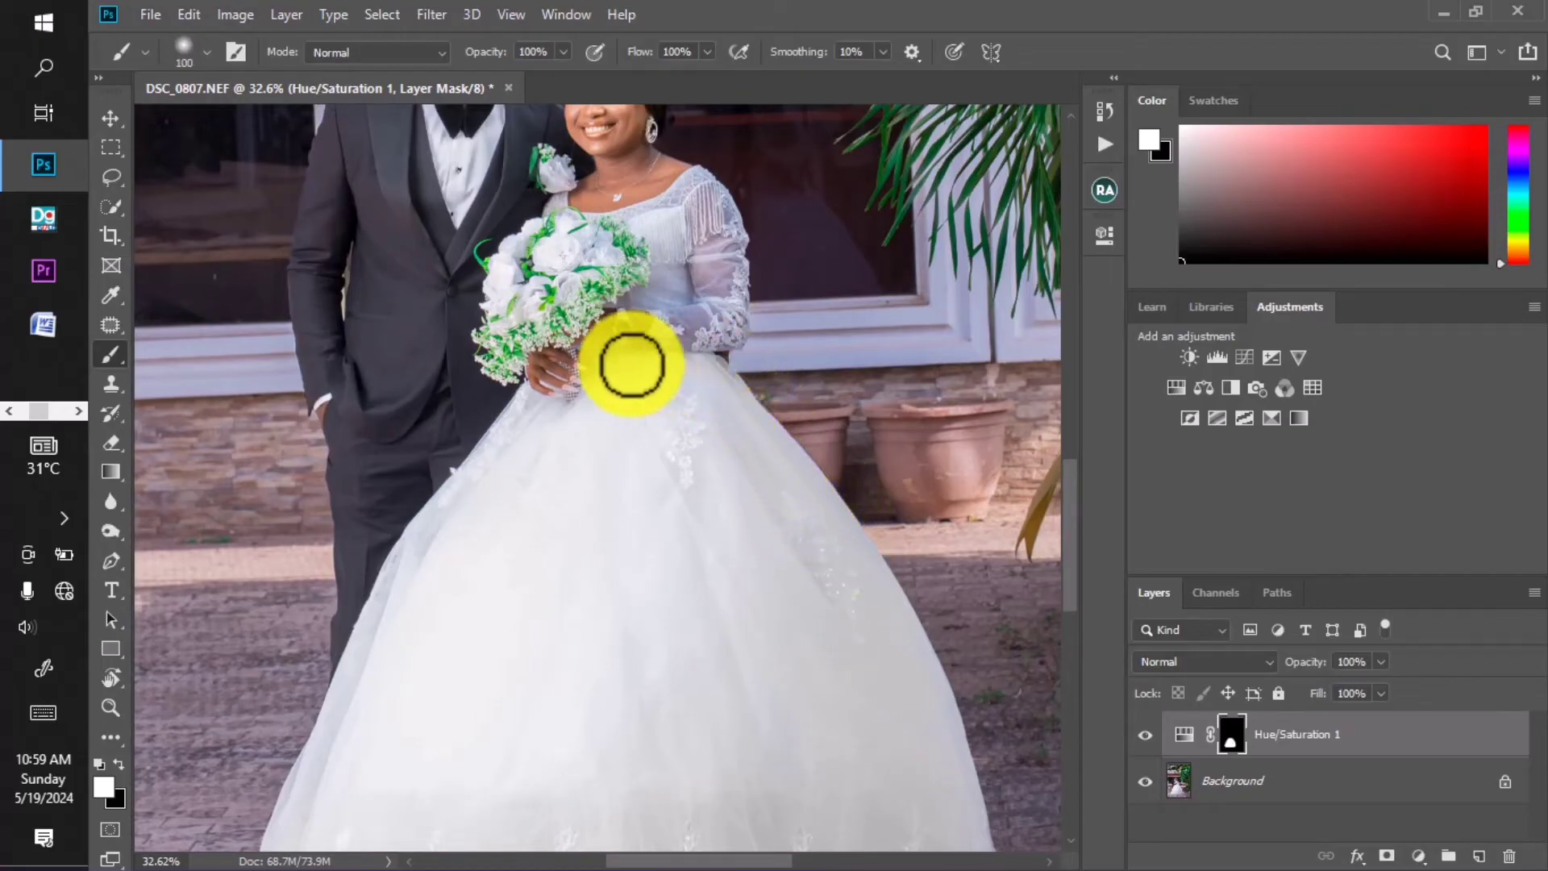
# Paint the mask white over the dress's waist and the upper edges of the skirt, enlarging the brush to 175 px.
pyautogui.moveTo(610, 360)
pyautogui.mouseDown()
pyautogui.moveTo(708, 385)
pyautogui.moveTo(728, 438)
pyautogui.mouseUp()
pyautogui.press(']')
pyautogui.press(']')
pyautogui.press(']')
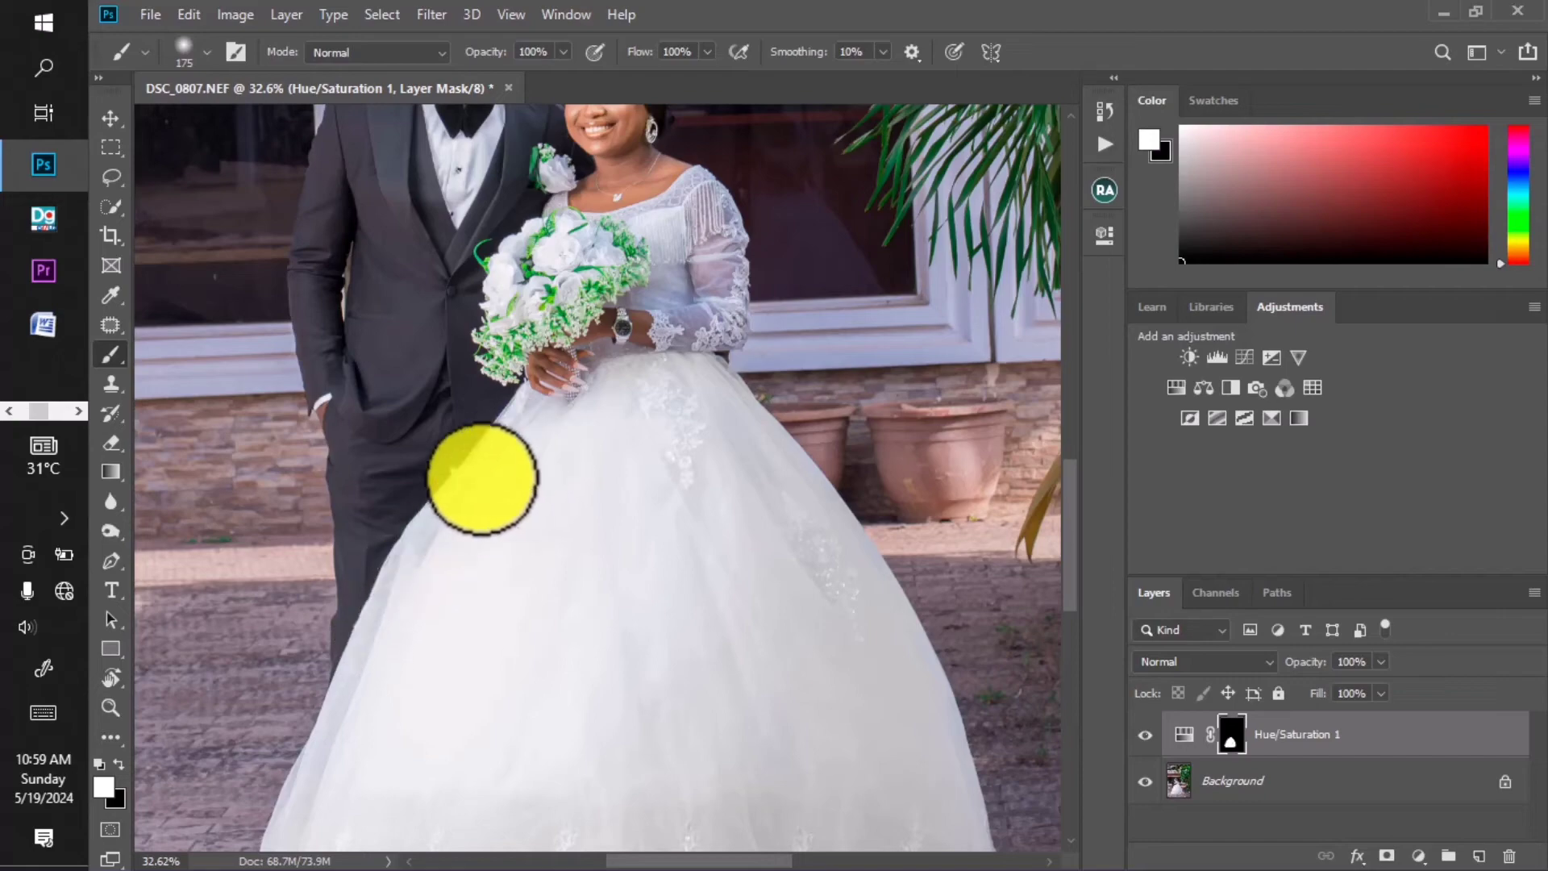
# Paint the blue desaturation onto the bride's fringed shoulder, then prepare a 100 px white brush.
pyautogui.scroll(-3, 495, 654)
pyautogui.scroll(6, 646, 328)
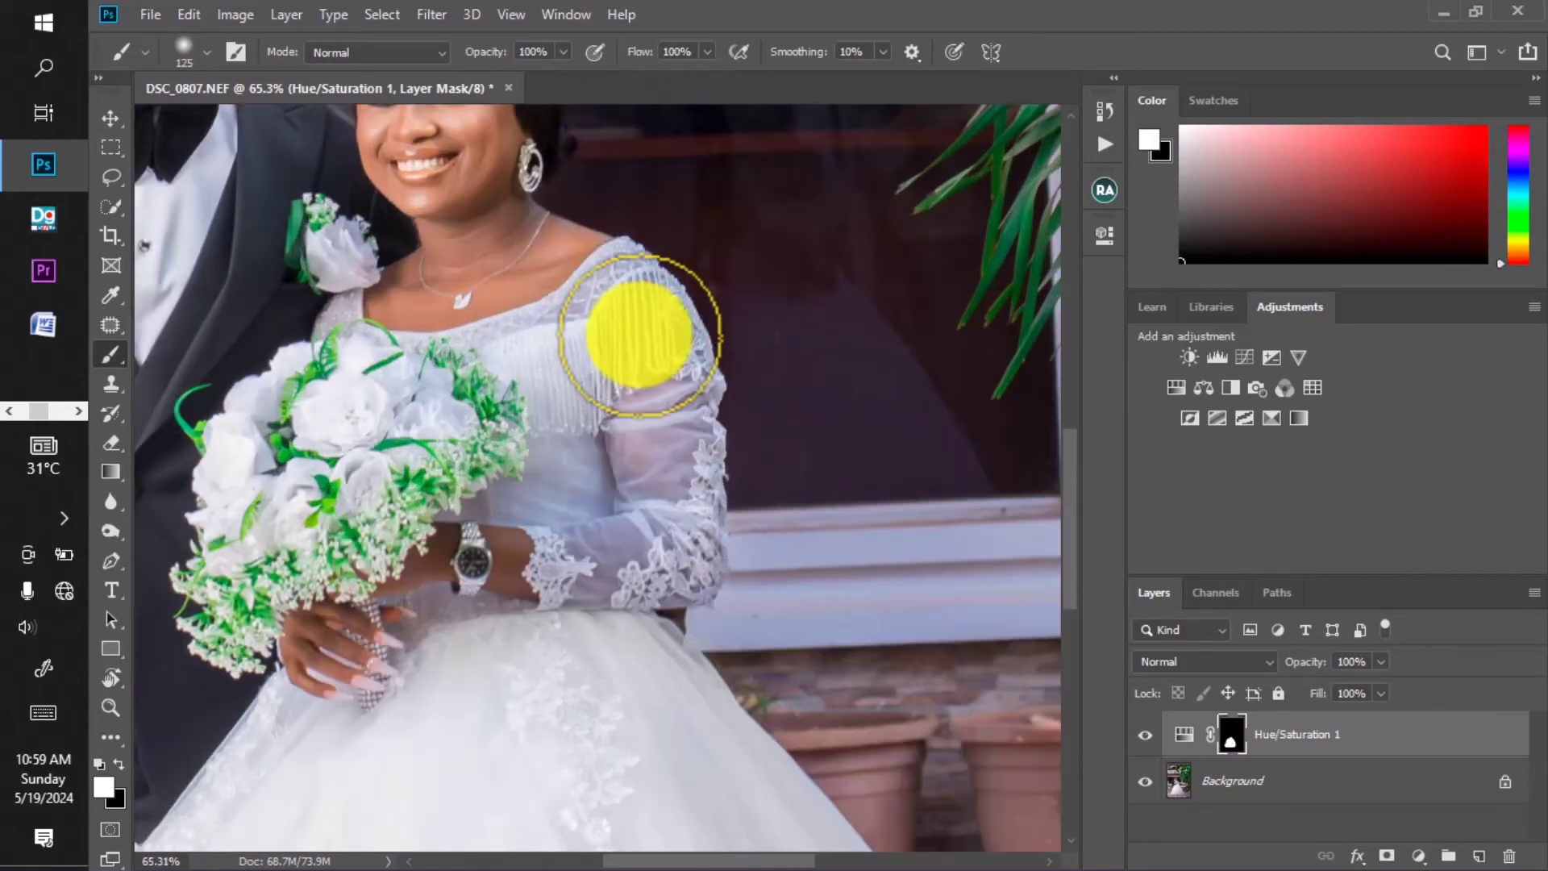
pyautogui.press('[')
pyautogui.press('[')
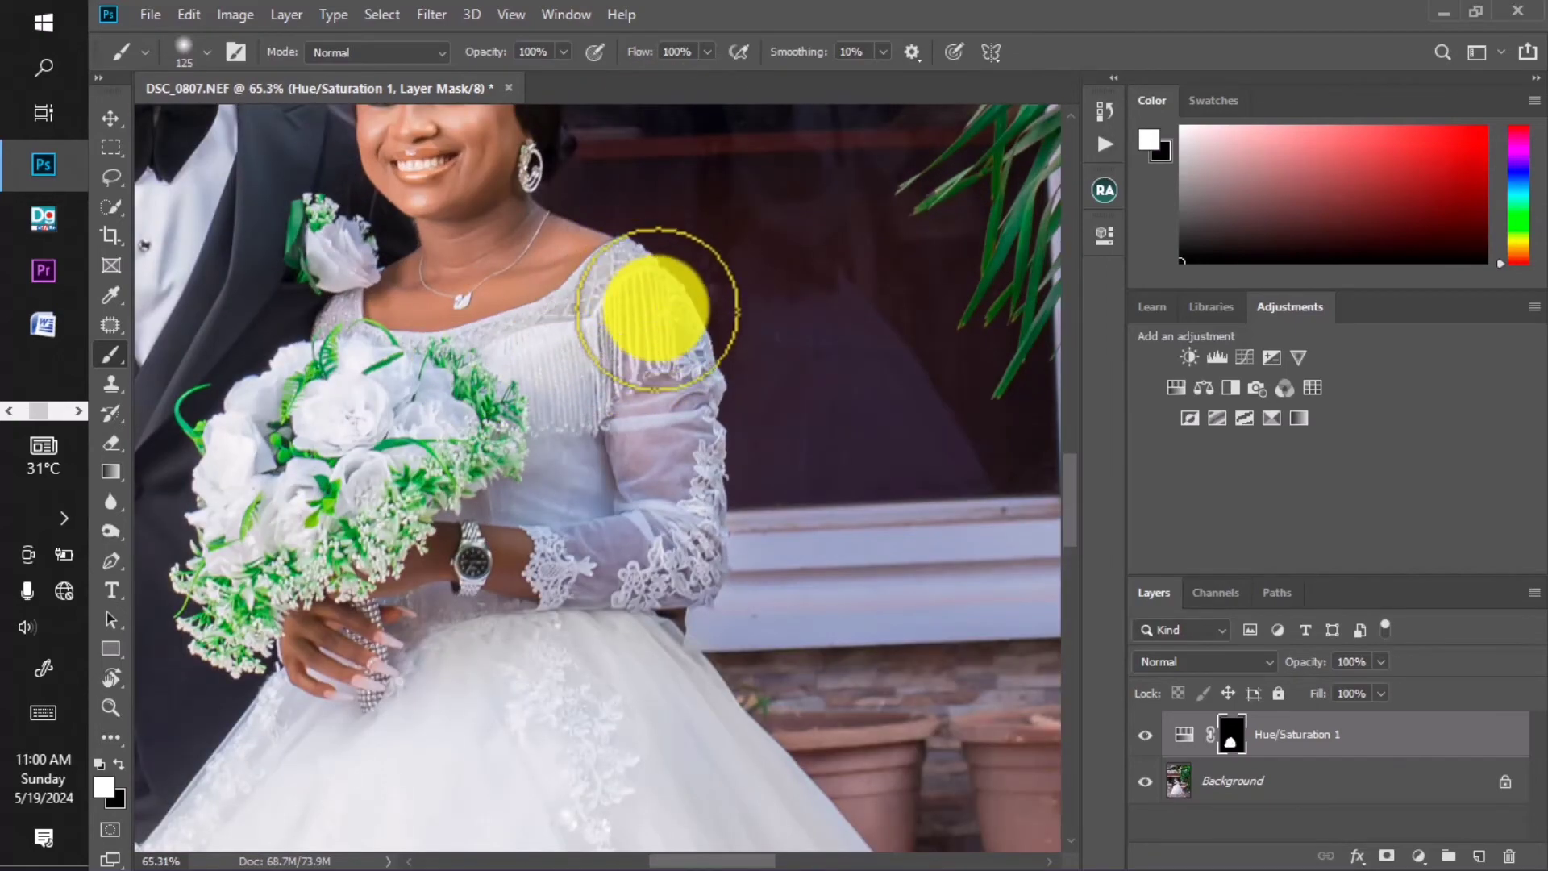
pyautogui.press(']')
pyautogui.press(']')
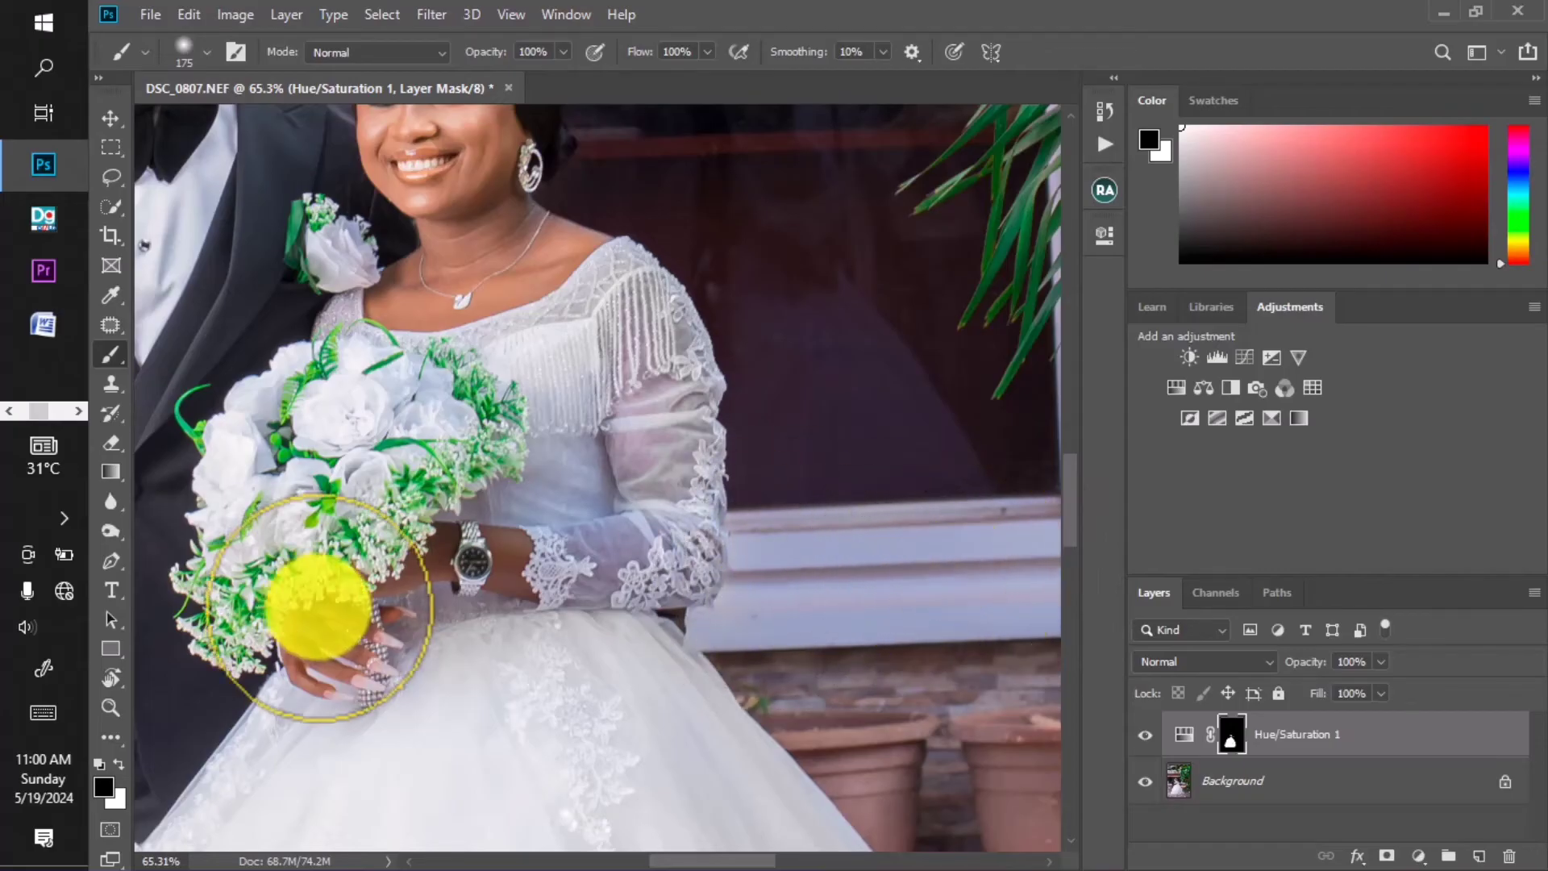
pyautogui.press('[')
pyautogui.press('[')
pyautogui.press('[')
pyautogui.press('x')
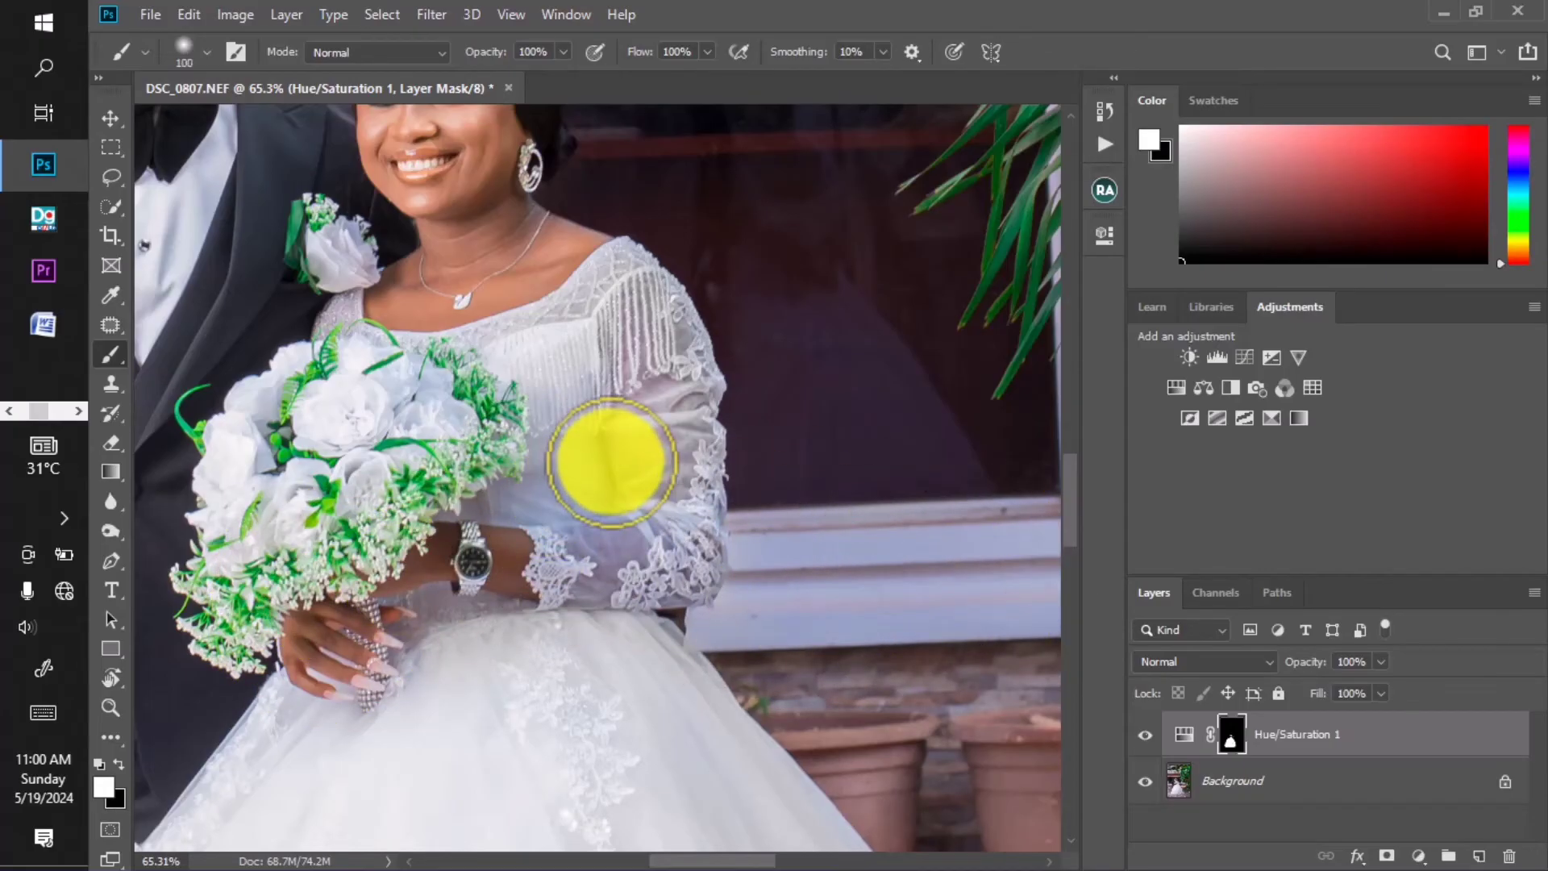
# Paint the mask white over the bride's bodice, sheer sleeve and lace cuff, adjusting the brush size to fit each area.
pyautogui.moveTo(612, 463)
pyautogui.mouseDown()
pyautogui.moveTo(516, 497)
pyautogui.moveTo(607, 517)
pyautogui.moveTo(585, 573)
pyautogui.moveTo(690, 522)
pyautogui.moveTo(696, 415)
pyautogui.moveTo(701, 528)
pyautogui.moveTo(679, 336)
pyautogui.moveTo(625, 252)
pyautogui.moveTo(661, 281)
pyautogui.moveTo(716, 396)
pyautogui.moveTo(704, 473)
pyautogui.moveTo(641, 344)
pyautogui.moveTo(521, 367)
pyautogui.moveTo(551, 458)
pyautogui.moveTo(578, 452)
pyautogui.moveTo(522, 519)
pyautogui.moveTo(505, 502)
pyautogui.moveTo(511, 491)
pyautogui.moveTo(596, 590)
pyautogui.moveTo(643, 461)
pyautogui.mouseUp()
pyautogui.press('[')
pyautogui.press('[')
pyautogui.press('[')
pyautogui.press('[')
pyautogui.press('[')
pyautogui.press(']')
pyautogui.press(']')
pyautogui.press(']')
pyautogui.press(']')
pyautogui.press('[')
pyautogui.press('[')
pyautogui.press('[')
pyautogui.press('[')
pyautogui.press('[')
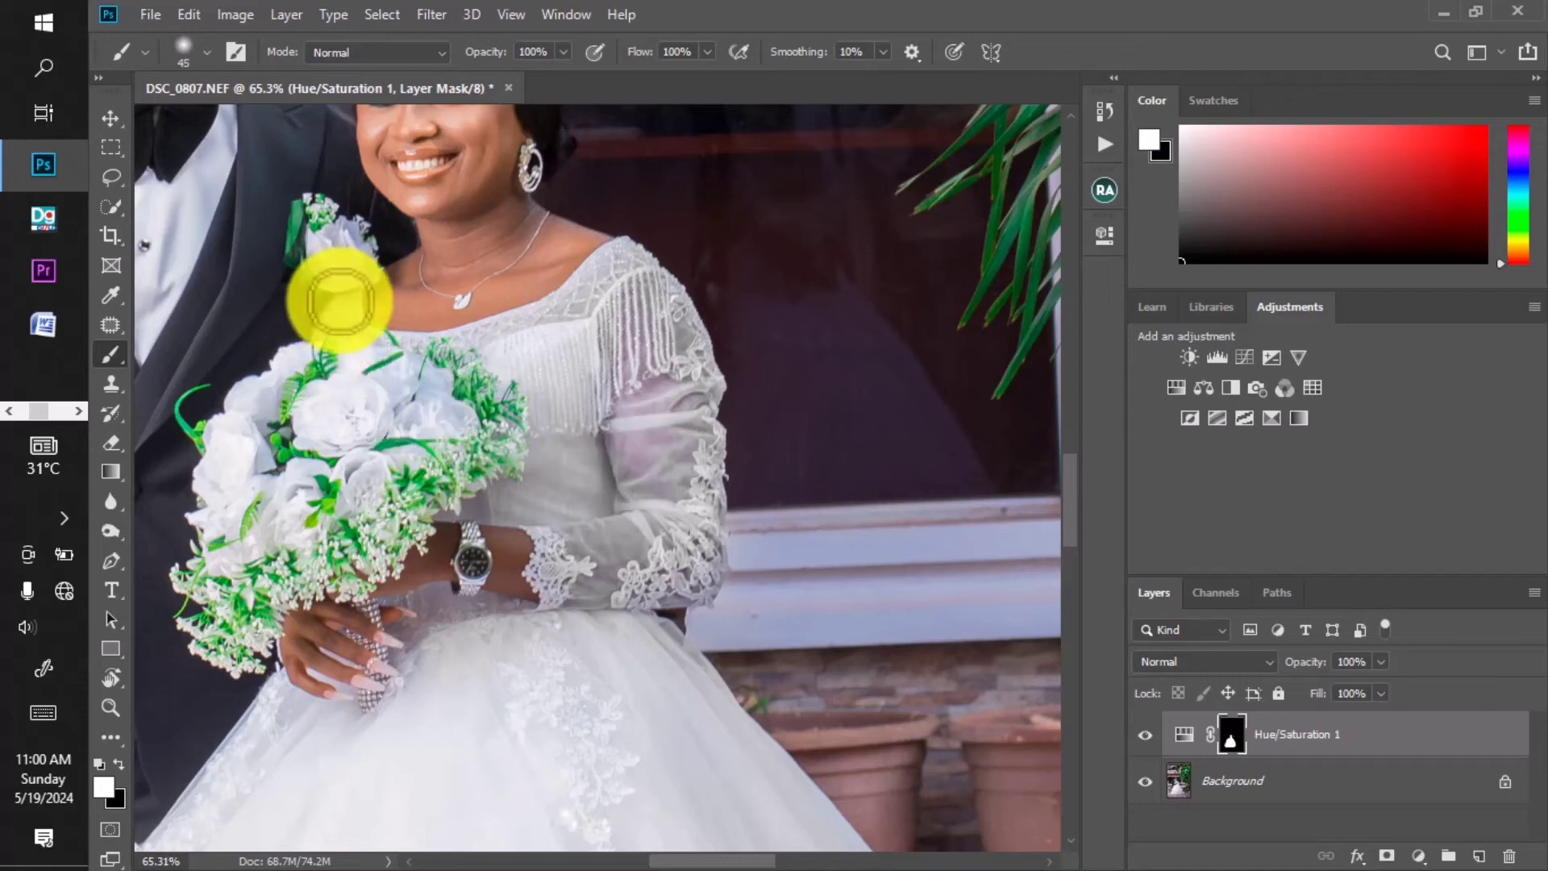
# Paint the mask white along the dress's neckline with a 40 px brush, then enlarge the brush to 90 px for the waist.
pyautogui.press('[')
pyautogui.moveTo(339, 299)
pyautogui.mouseDown()
pyautogui.moveTo(322, 321)
pyautogui.moveTo(452, 349)
pyautogui.moveTo(528, 337)
pyautogui.mouseUp()
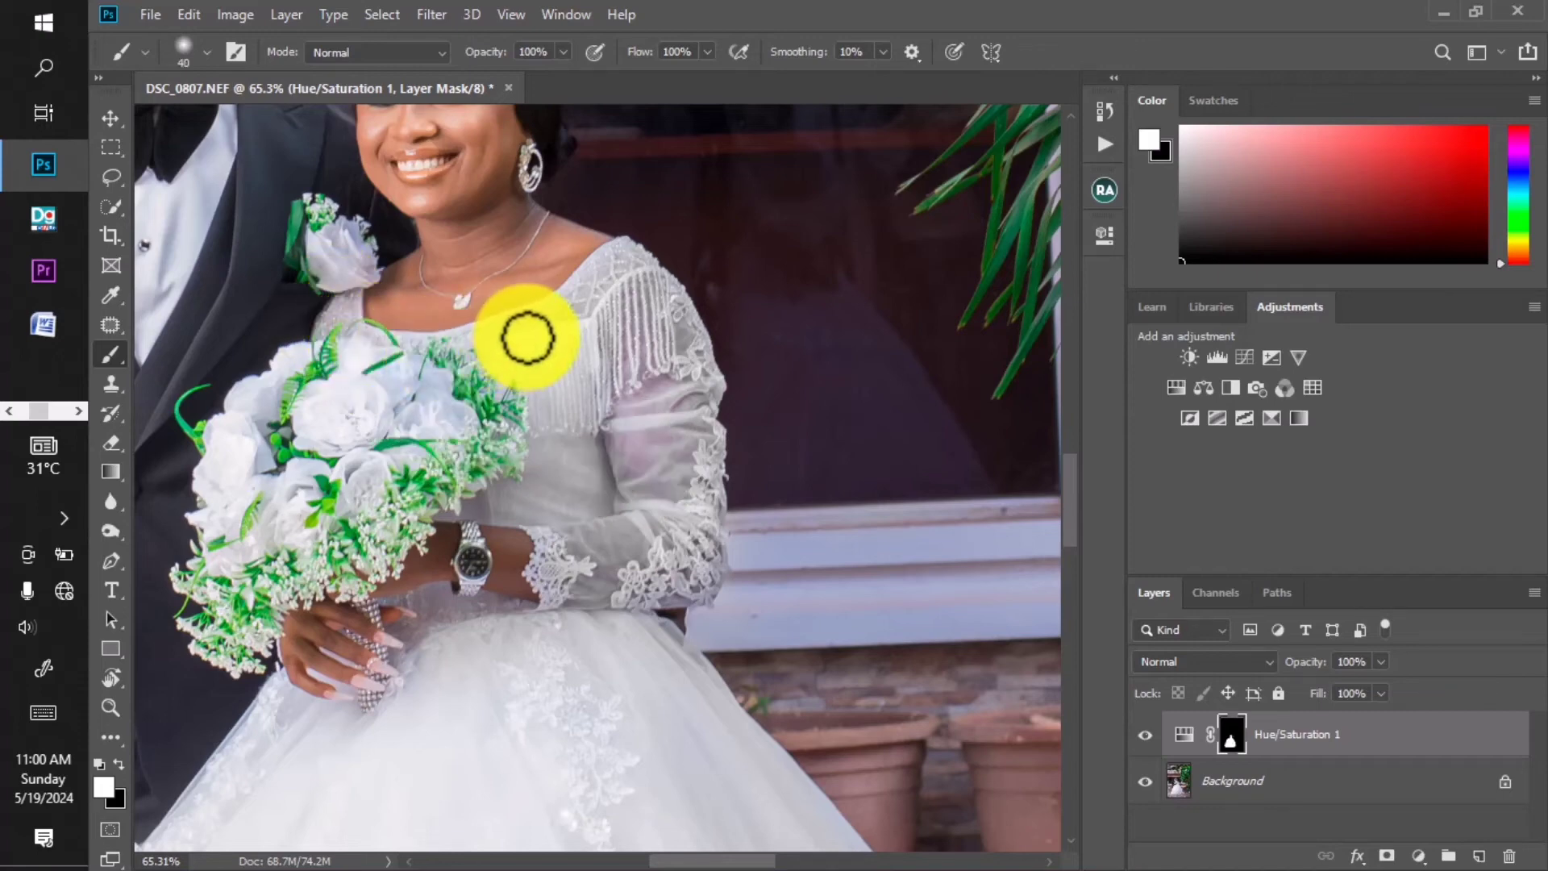
pyautogui.press(']')
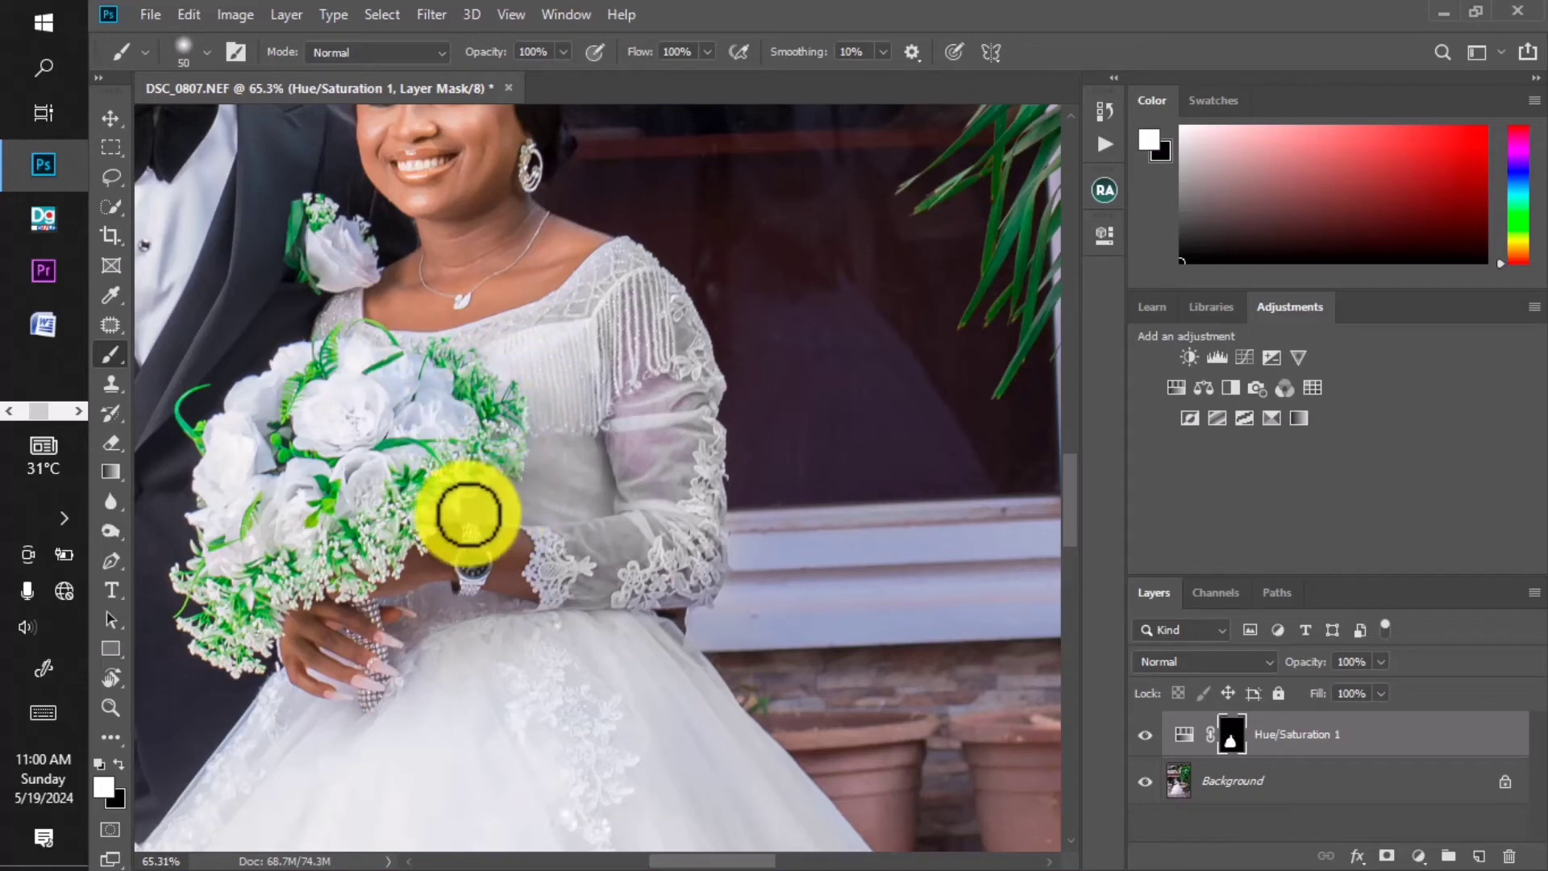
pyautogui.press(']')
pyautogui.press(']')
pyautogui.press(']')
pyautogui.press(']')
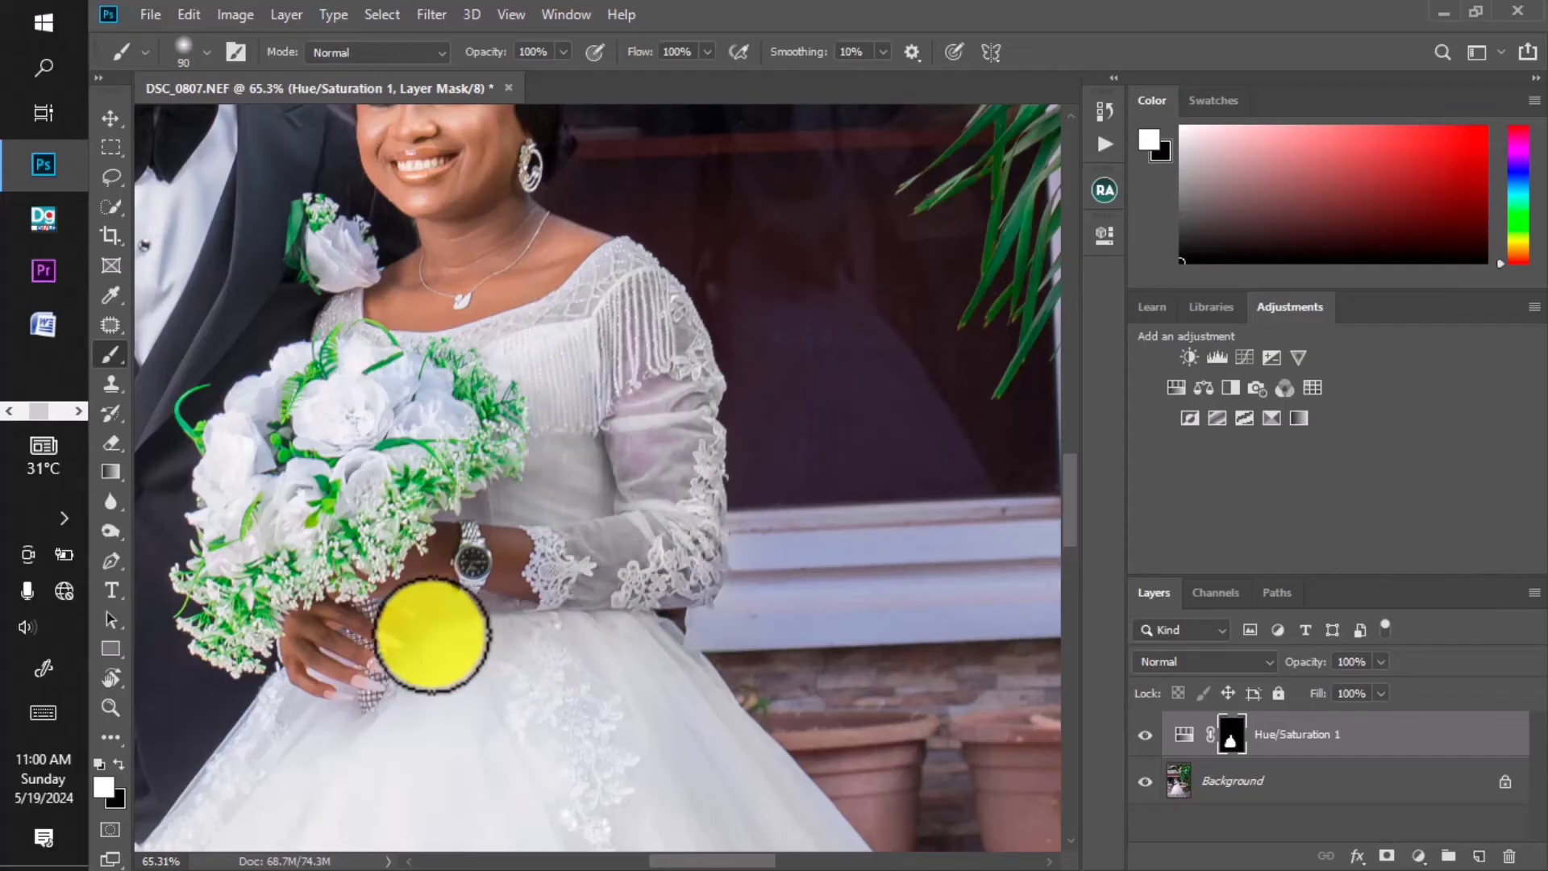
# Compare the dress with and without the Hue/Saturation adjustment by hiding and showing its layer.
pyautogui.scroll(-4, 516, 571)
pyautogui.scroll(-2, 666, 440)
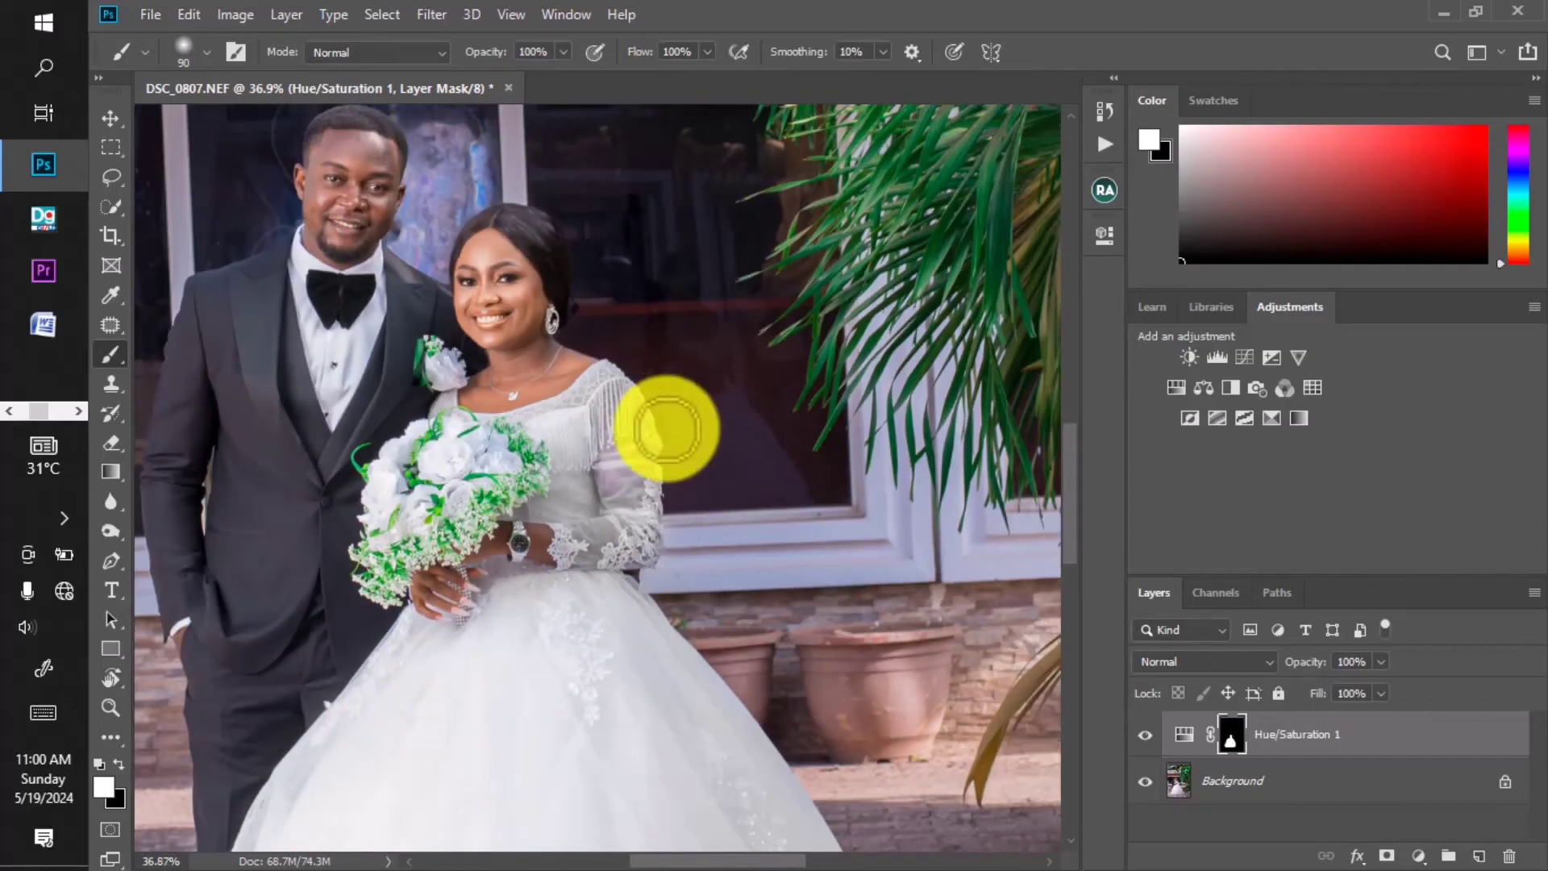
pyautogui.scroll(1, 666, 429)
pyautogui.click(1145, 734)
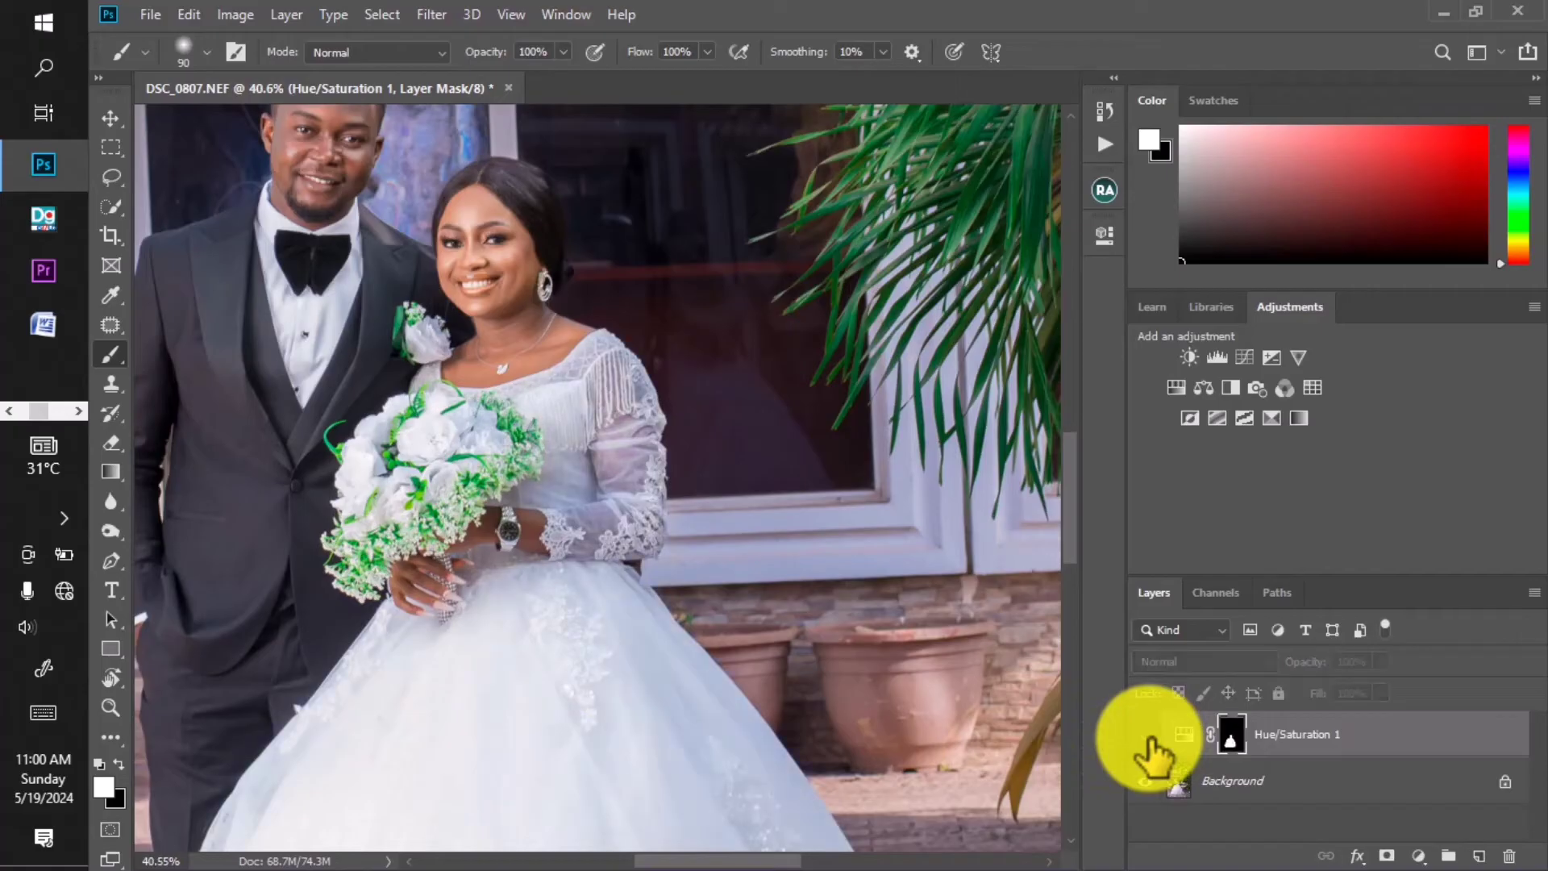
pyautogui.click(1145, 734)
pyautogui.scroll(-5, 647, 484)
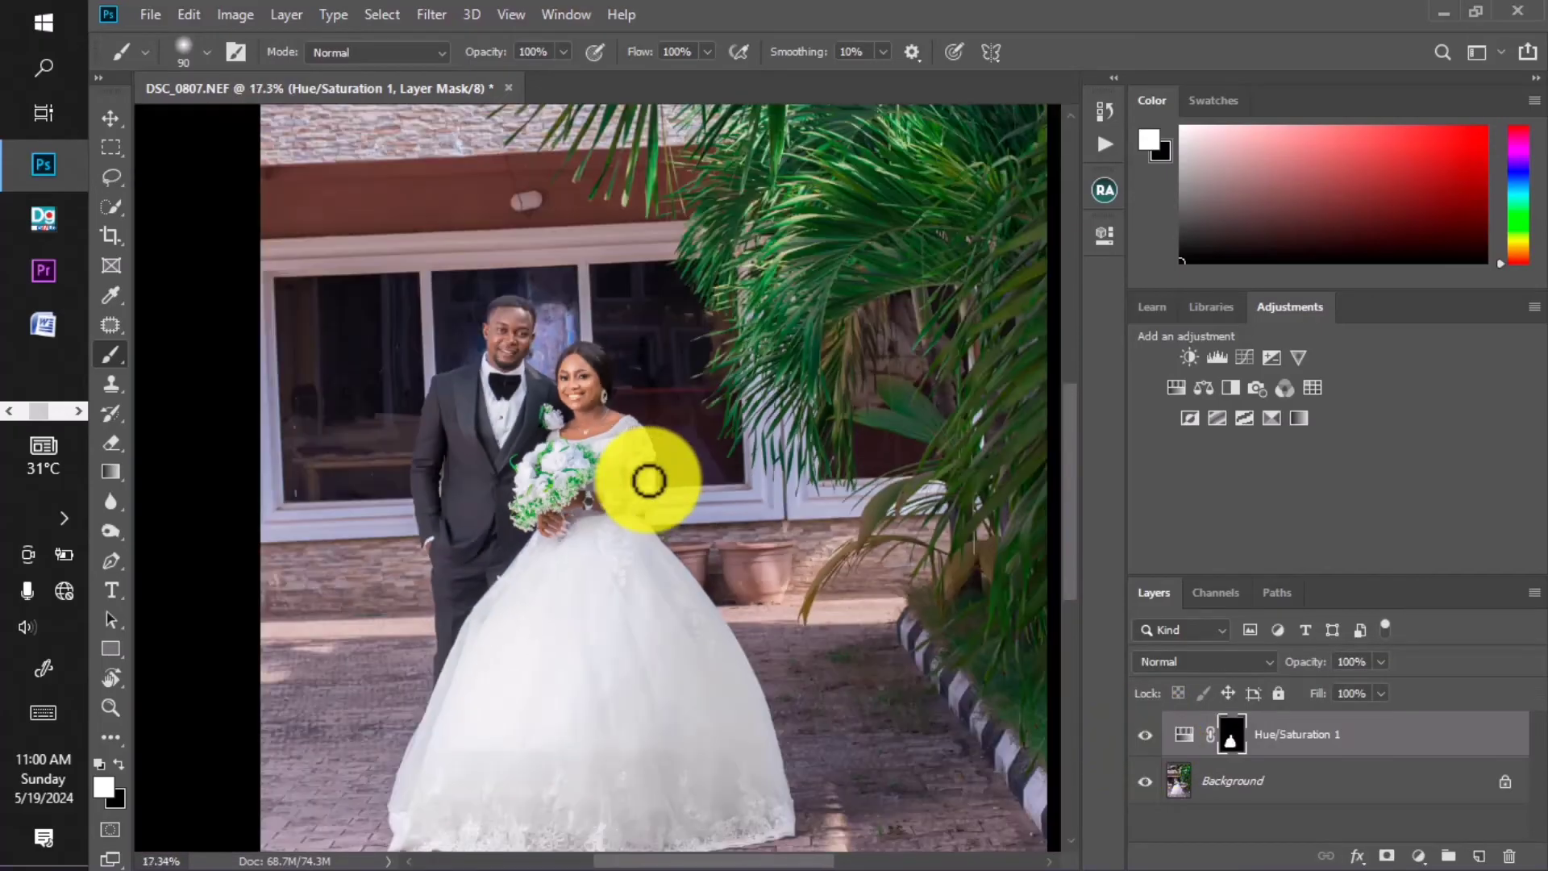
# Add a Photo Filter adjustment layer above the dress's Hue/Saturation layer, using Warming Filter (85) at 25% density.
pyautogui.scroll(-1, 589, 355)
pyautogui.scroll(-1, 577, 337)
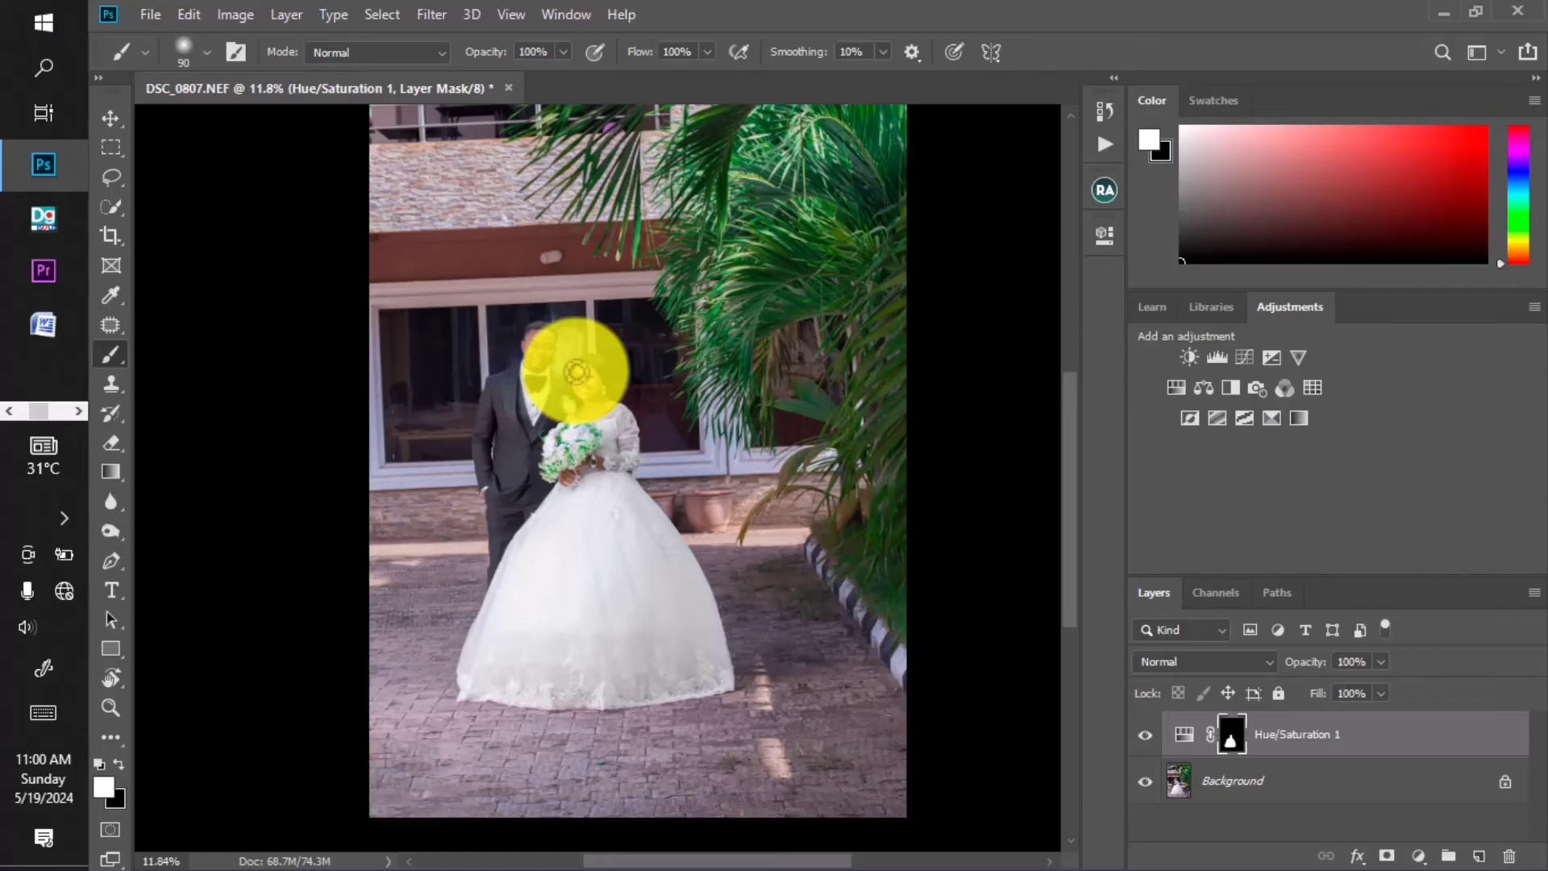
pyautogui.click(110, 325)
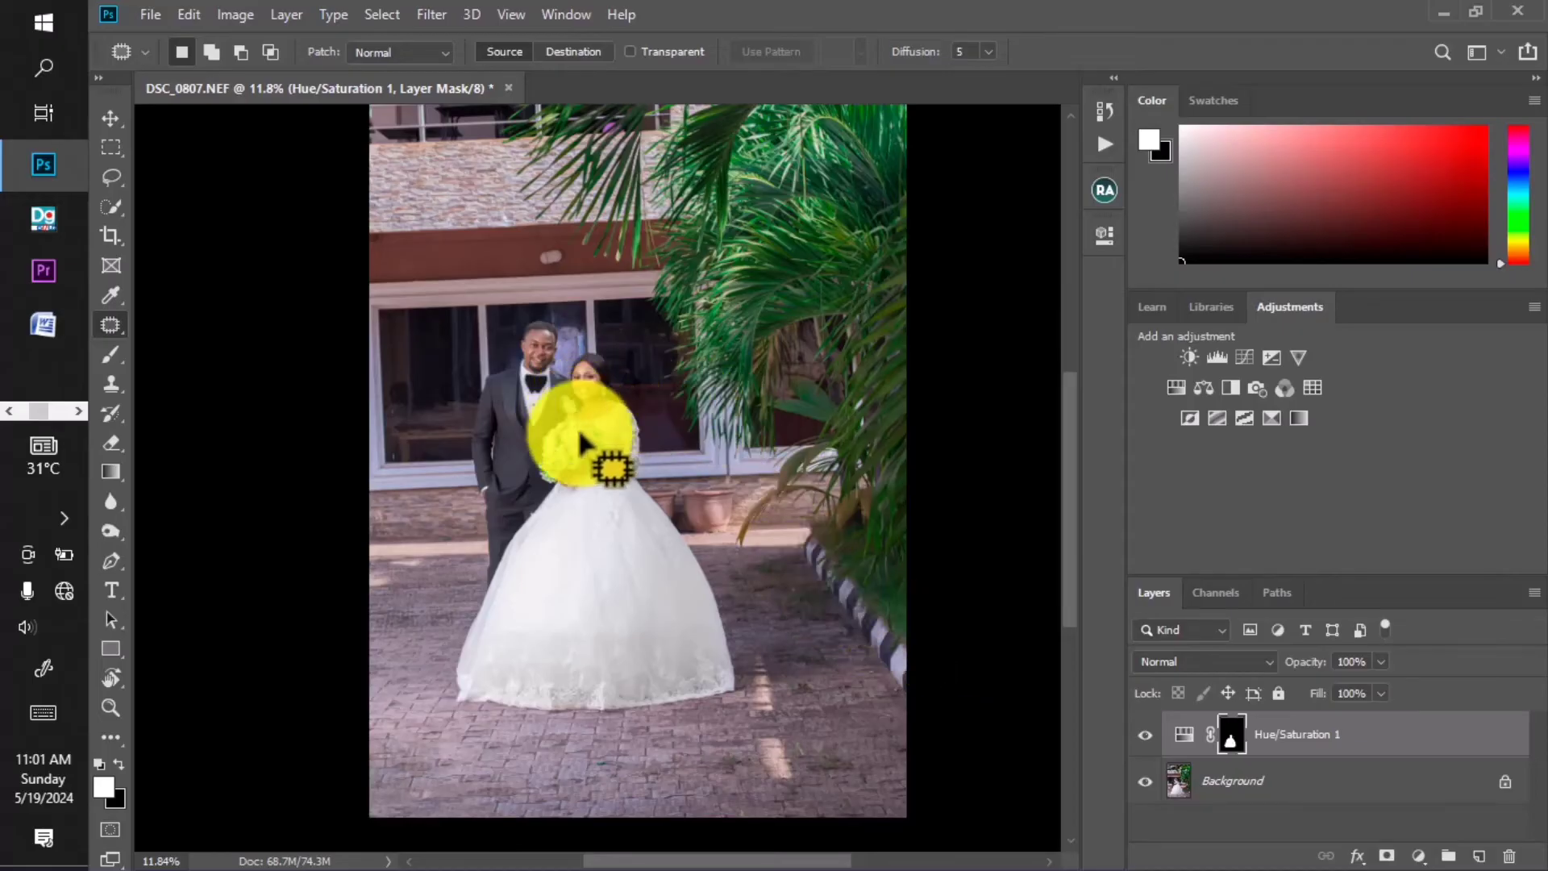
pyautogui.scroll(2, 533, 448)
pyautogui.scroll(1, 600, 373)
pyautogui.scroll(-1, 615, 383)
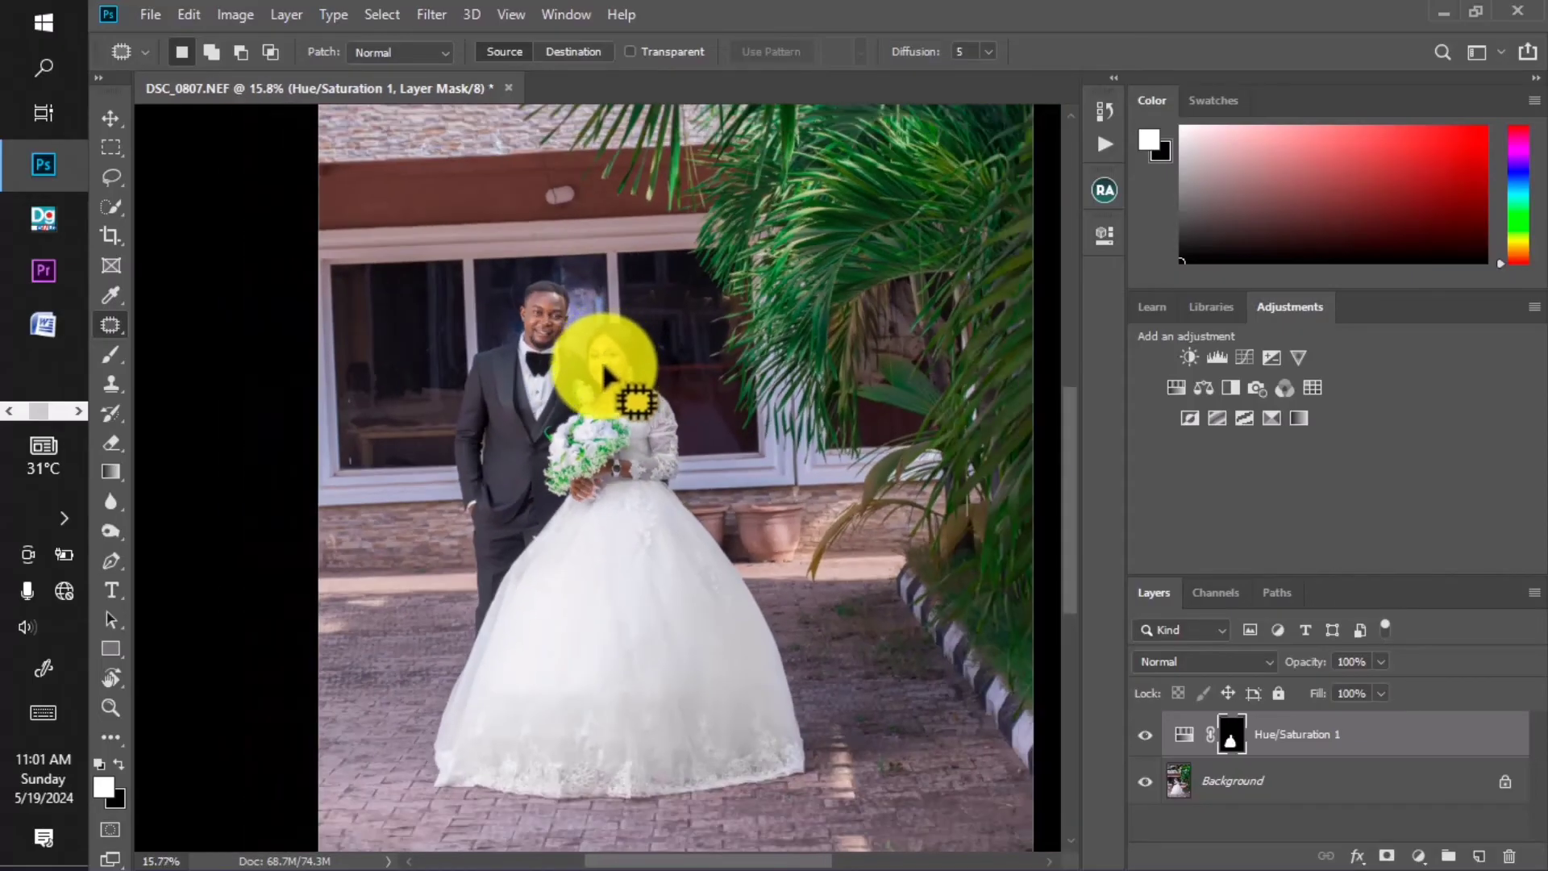
pyautogui.scroll(-1, 625, 411)
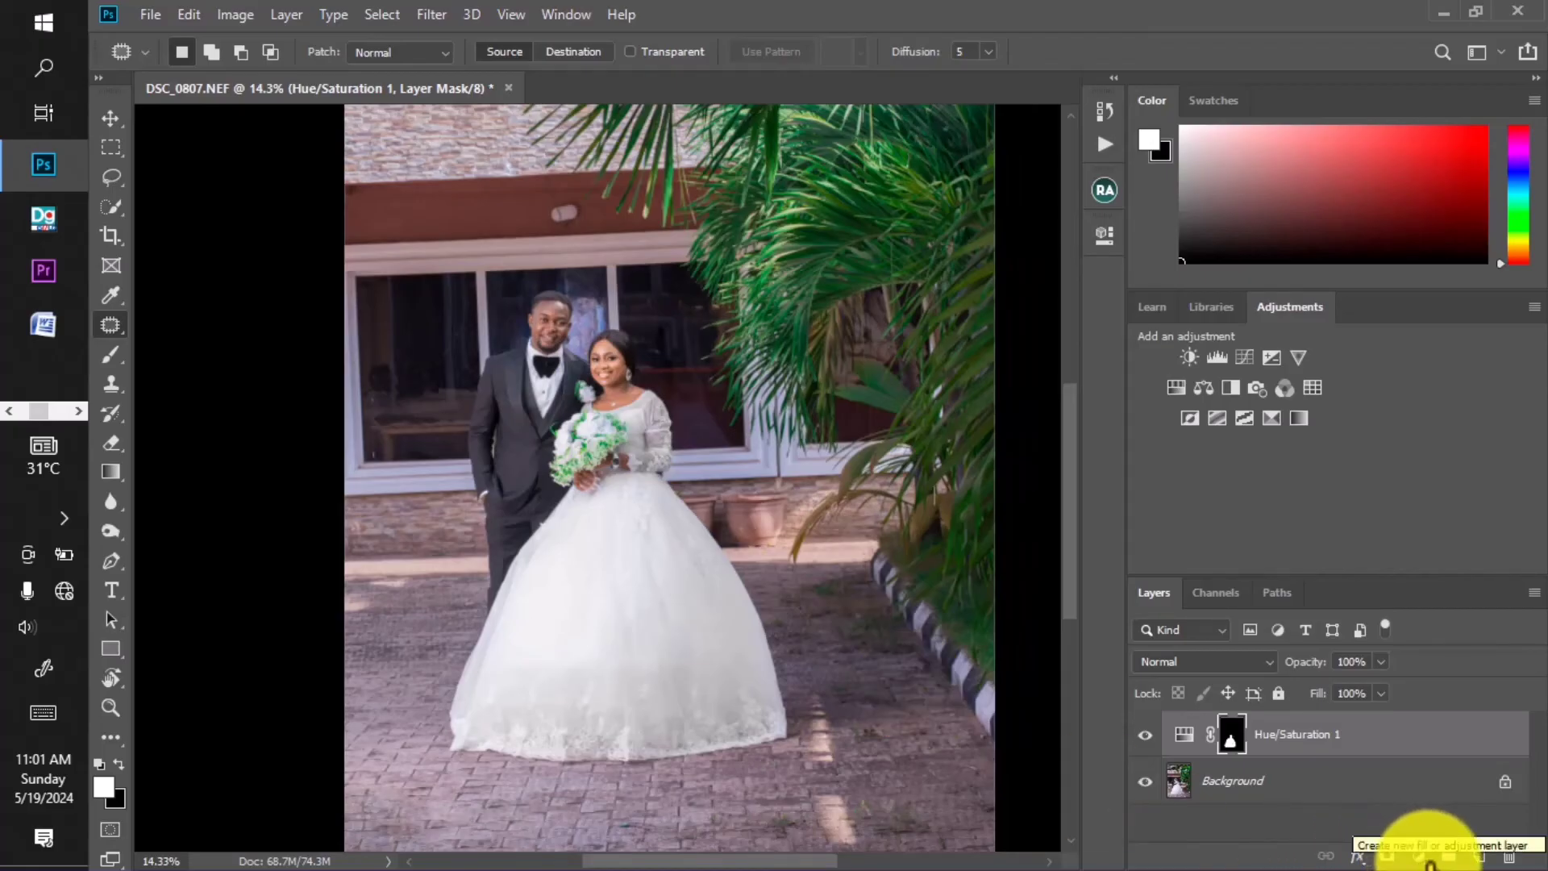
pyautogui.click(1426, 857)
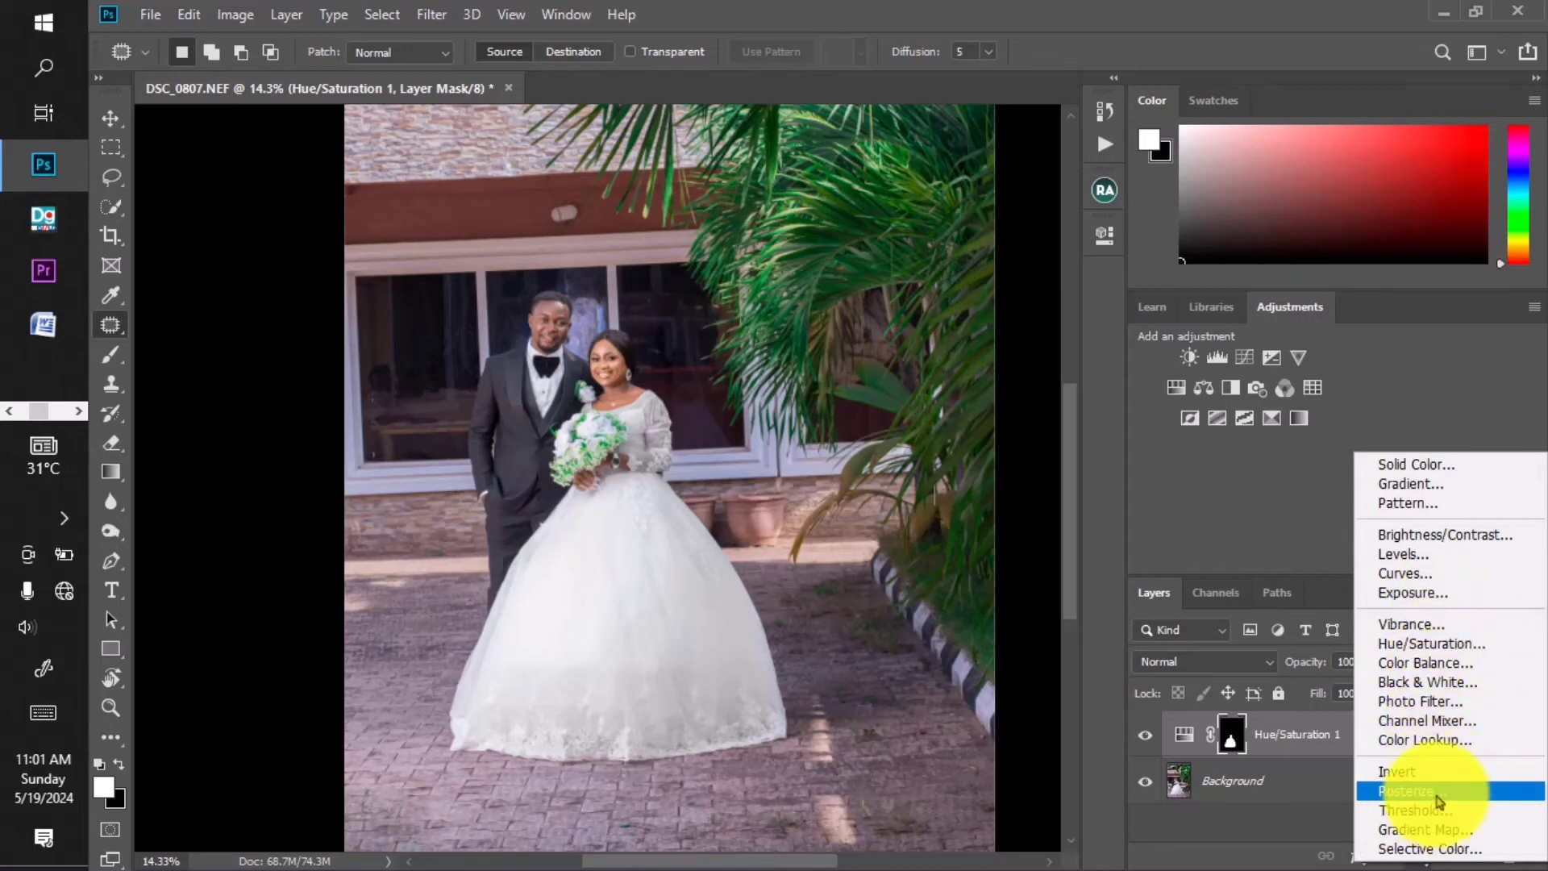
pyautogui.click(1416, 706)
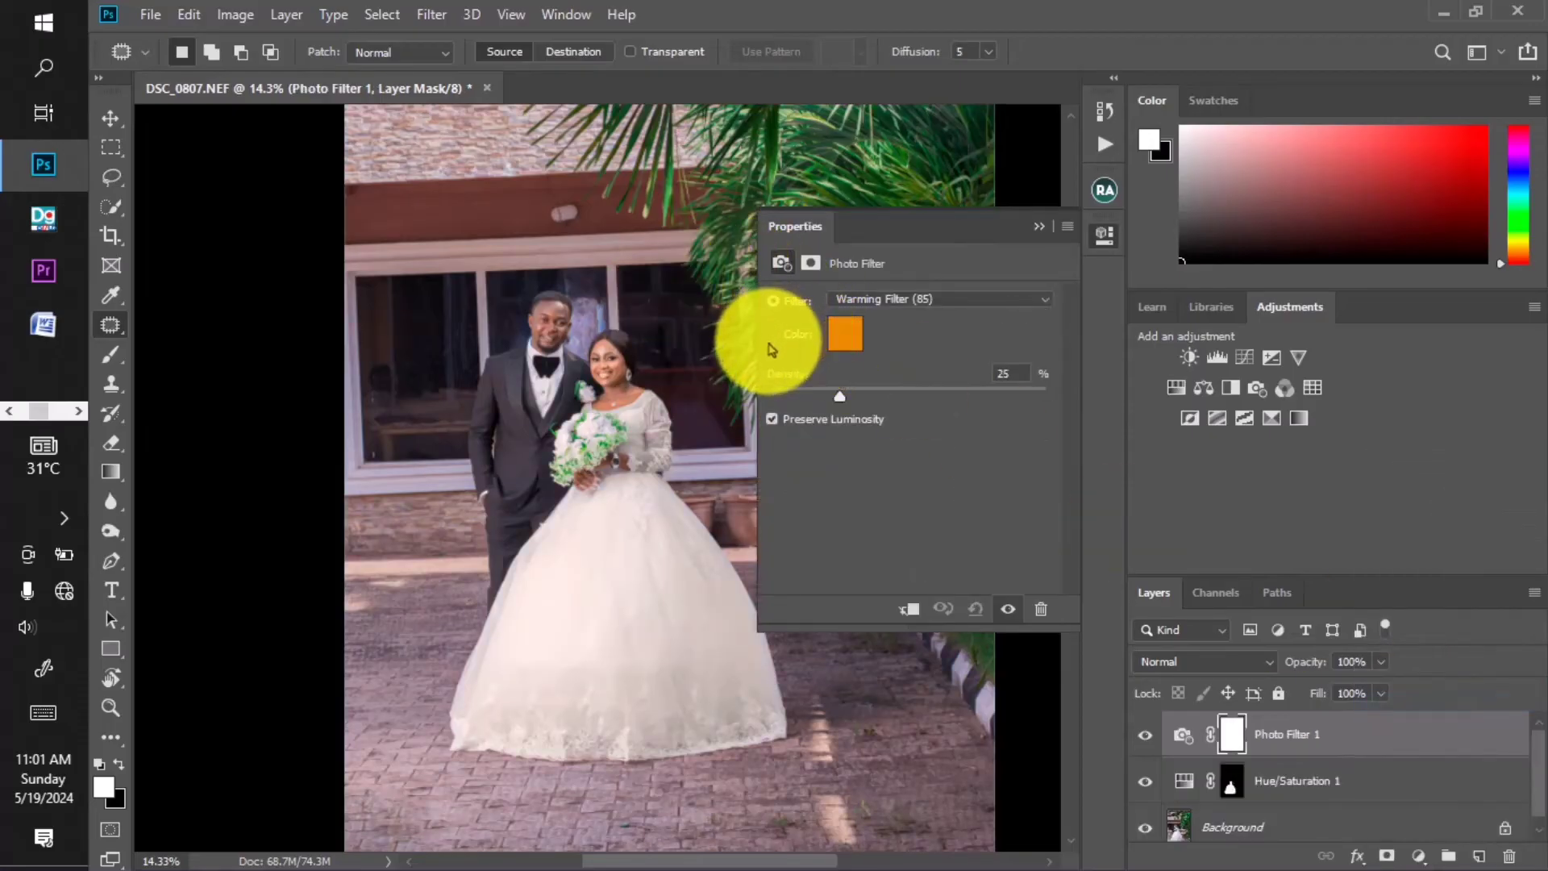
# Compare the portrait with and without the warming Photo Filter by toggling its visibility.
pyautogui.click(1007, 609)
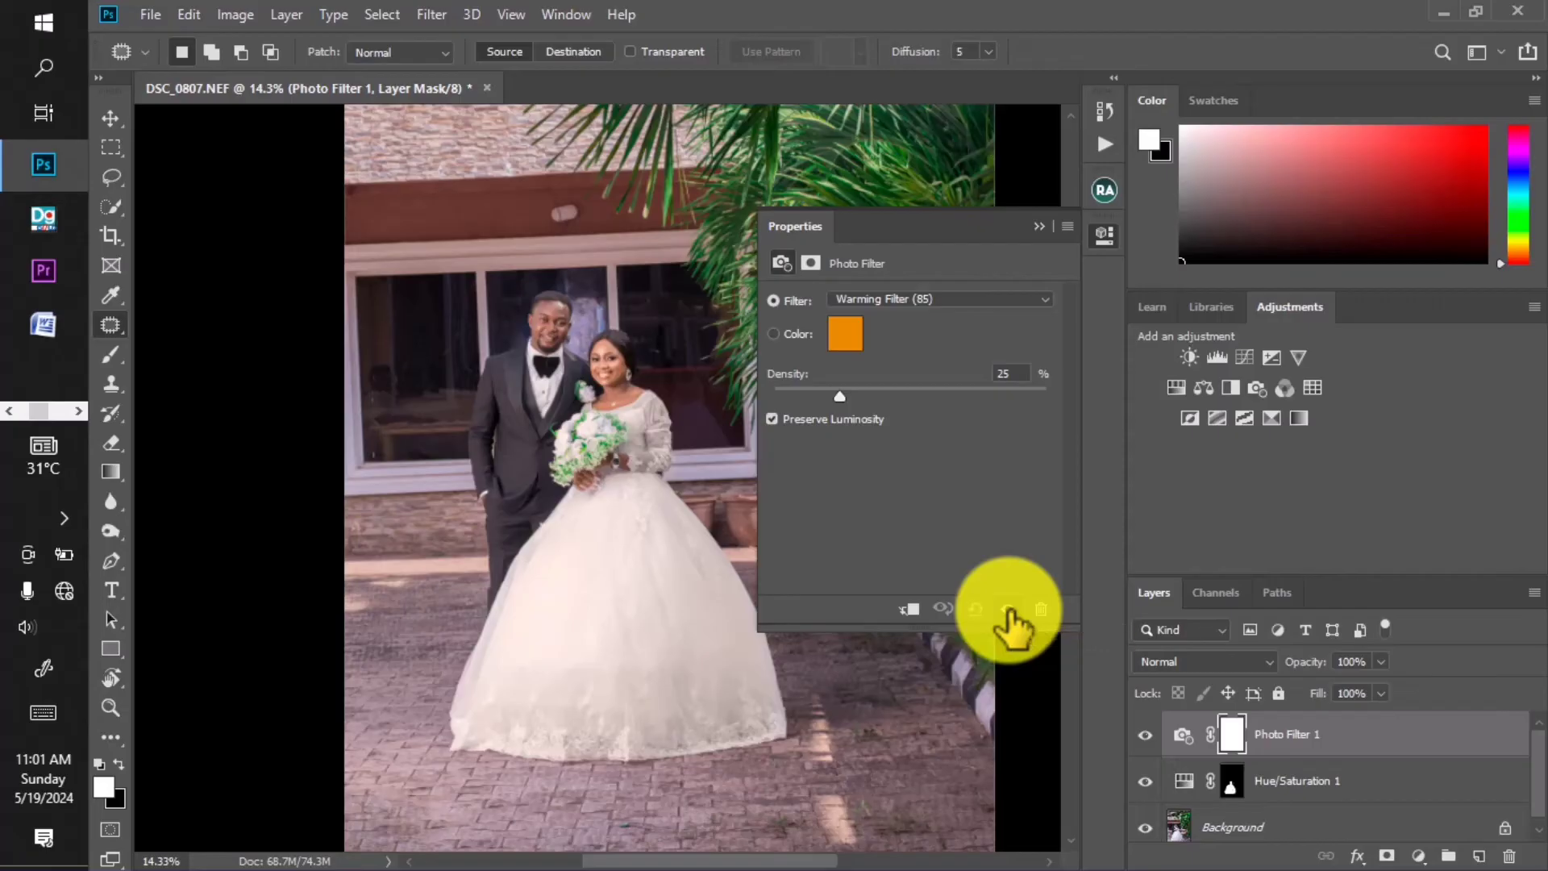
pyautogui.click(1009, 611)
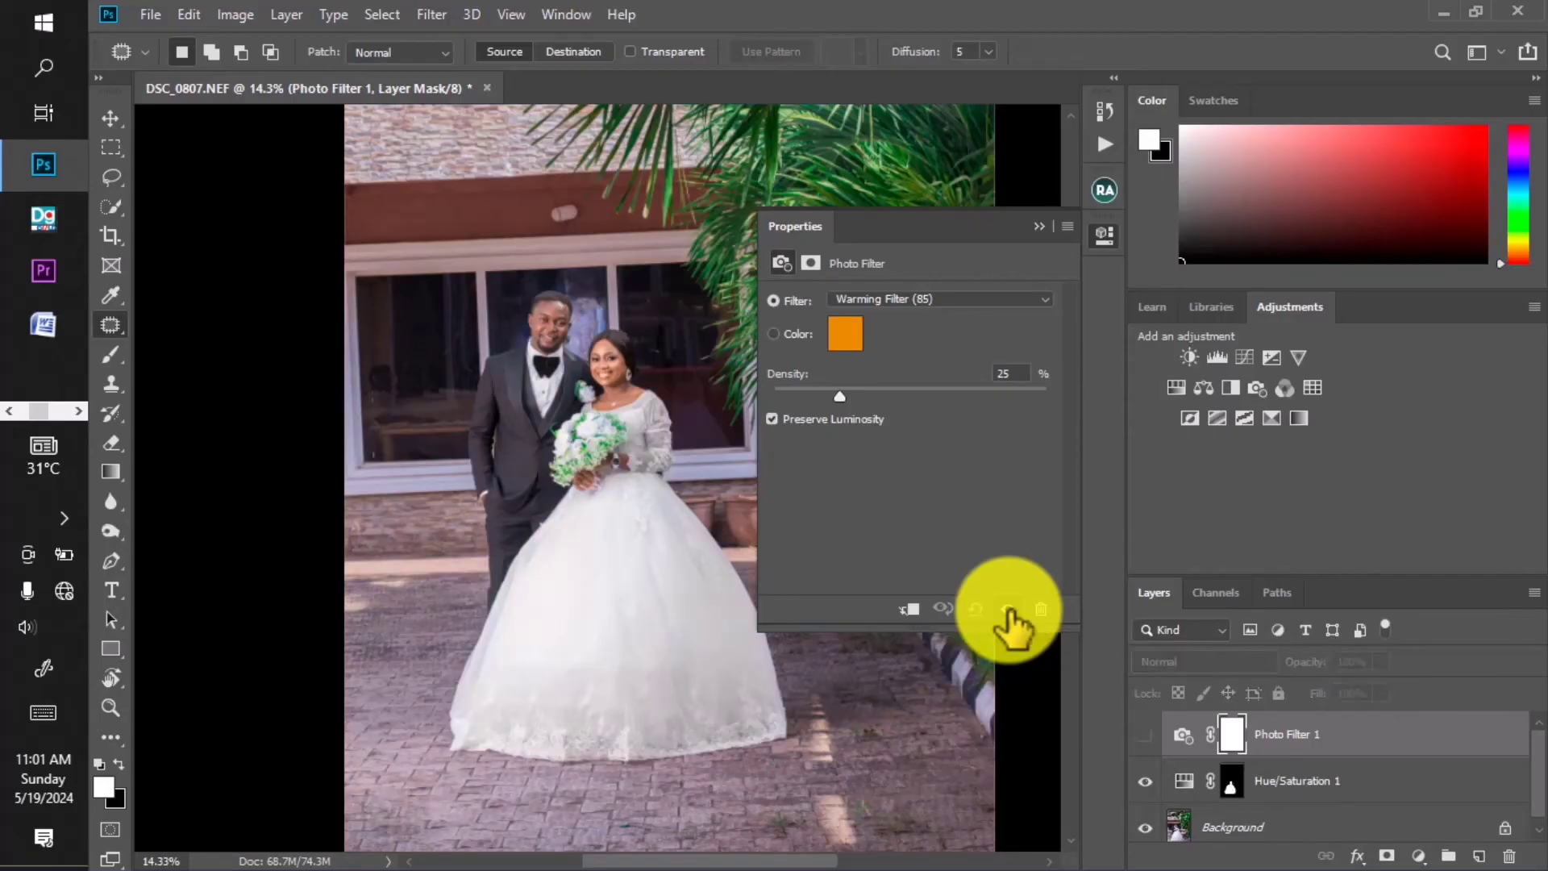
pyautogui.click(1010, 613)
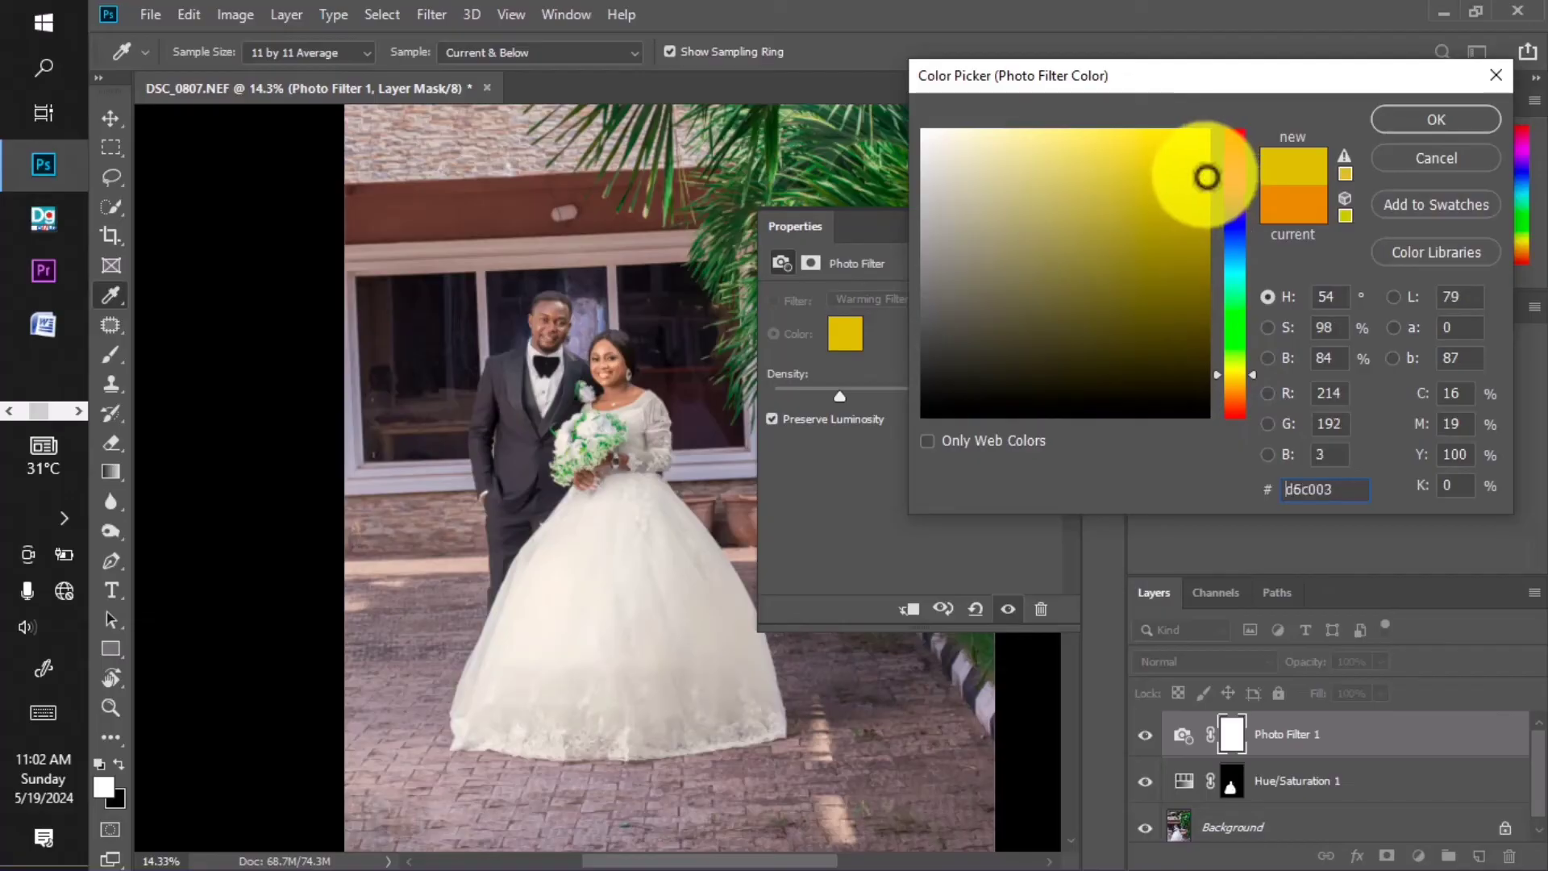
# Set the Photo Filter's colour to yellow #e1ca08 and invert its layer mask to black.
pyautogui.click(1199, 163)
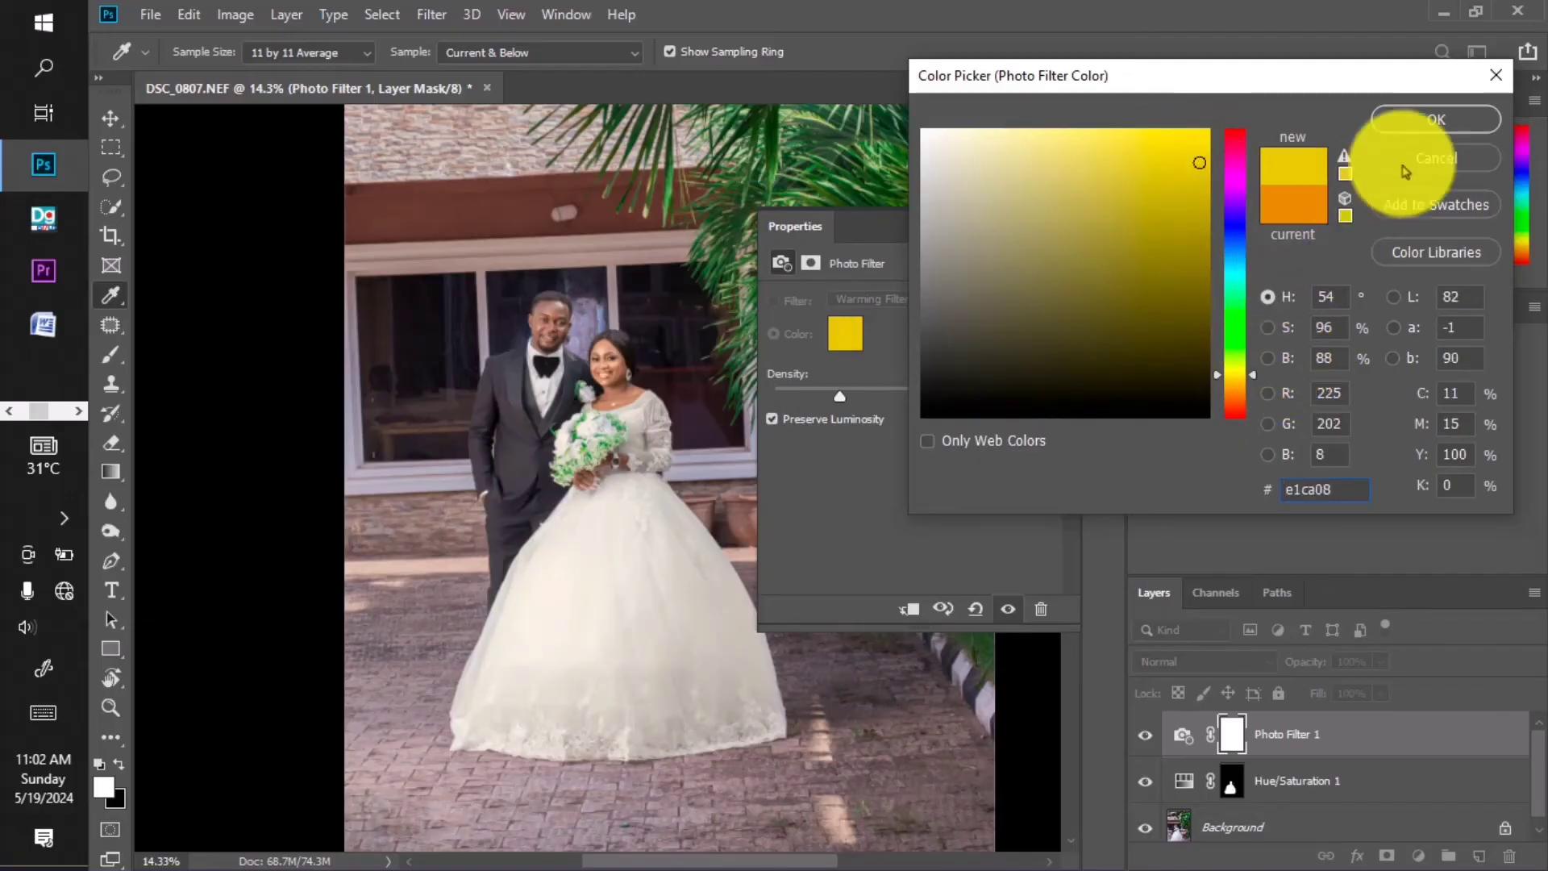
pyautogui.click(1429, 125)
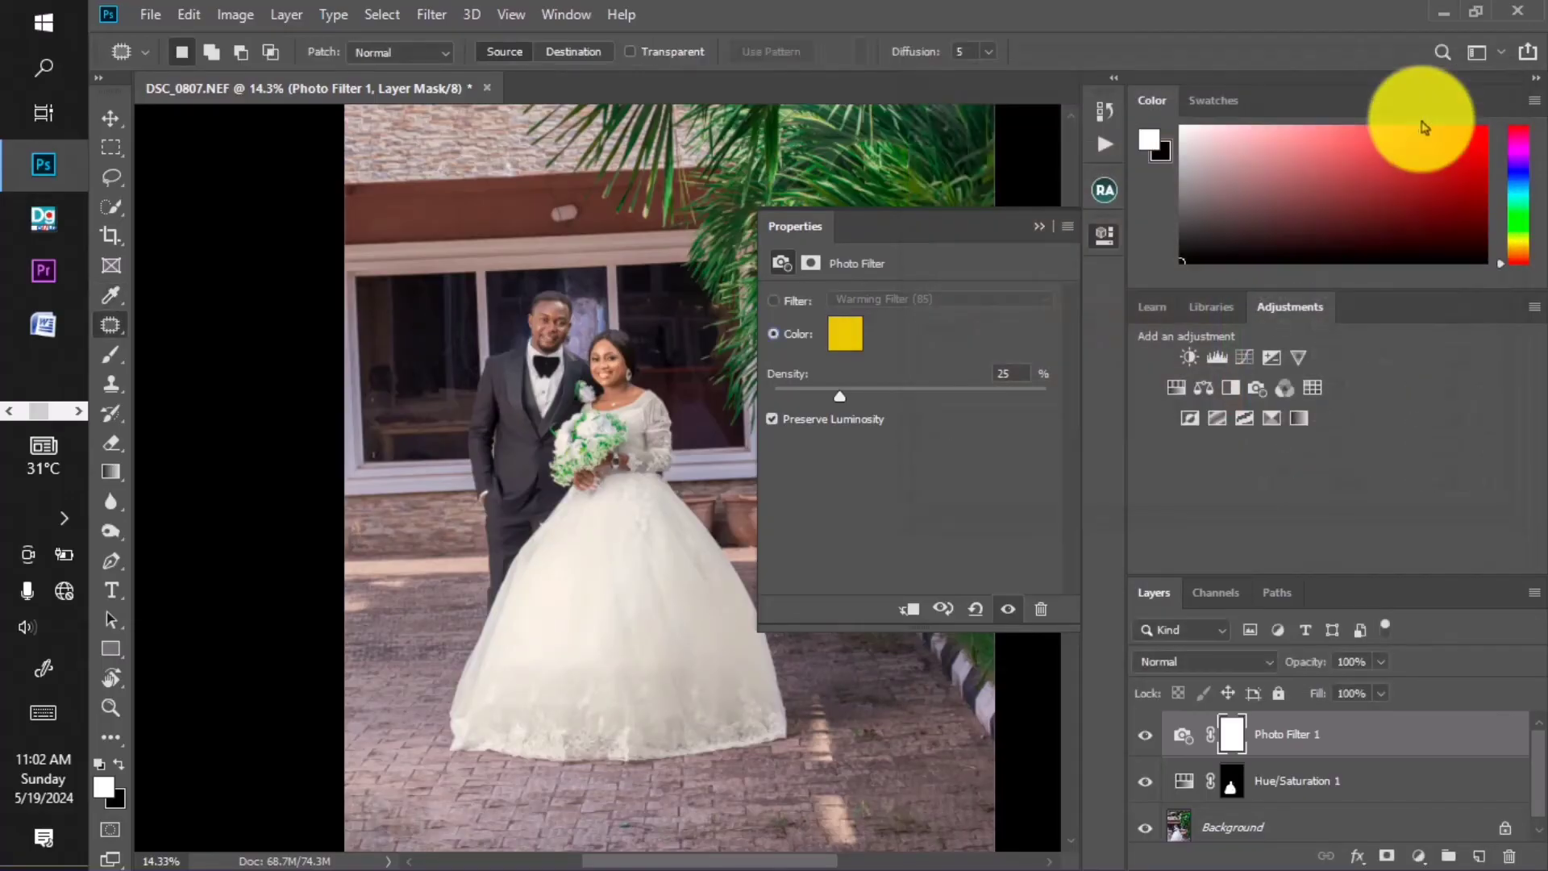
pyautogui.click(808, 266)
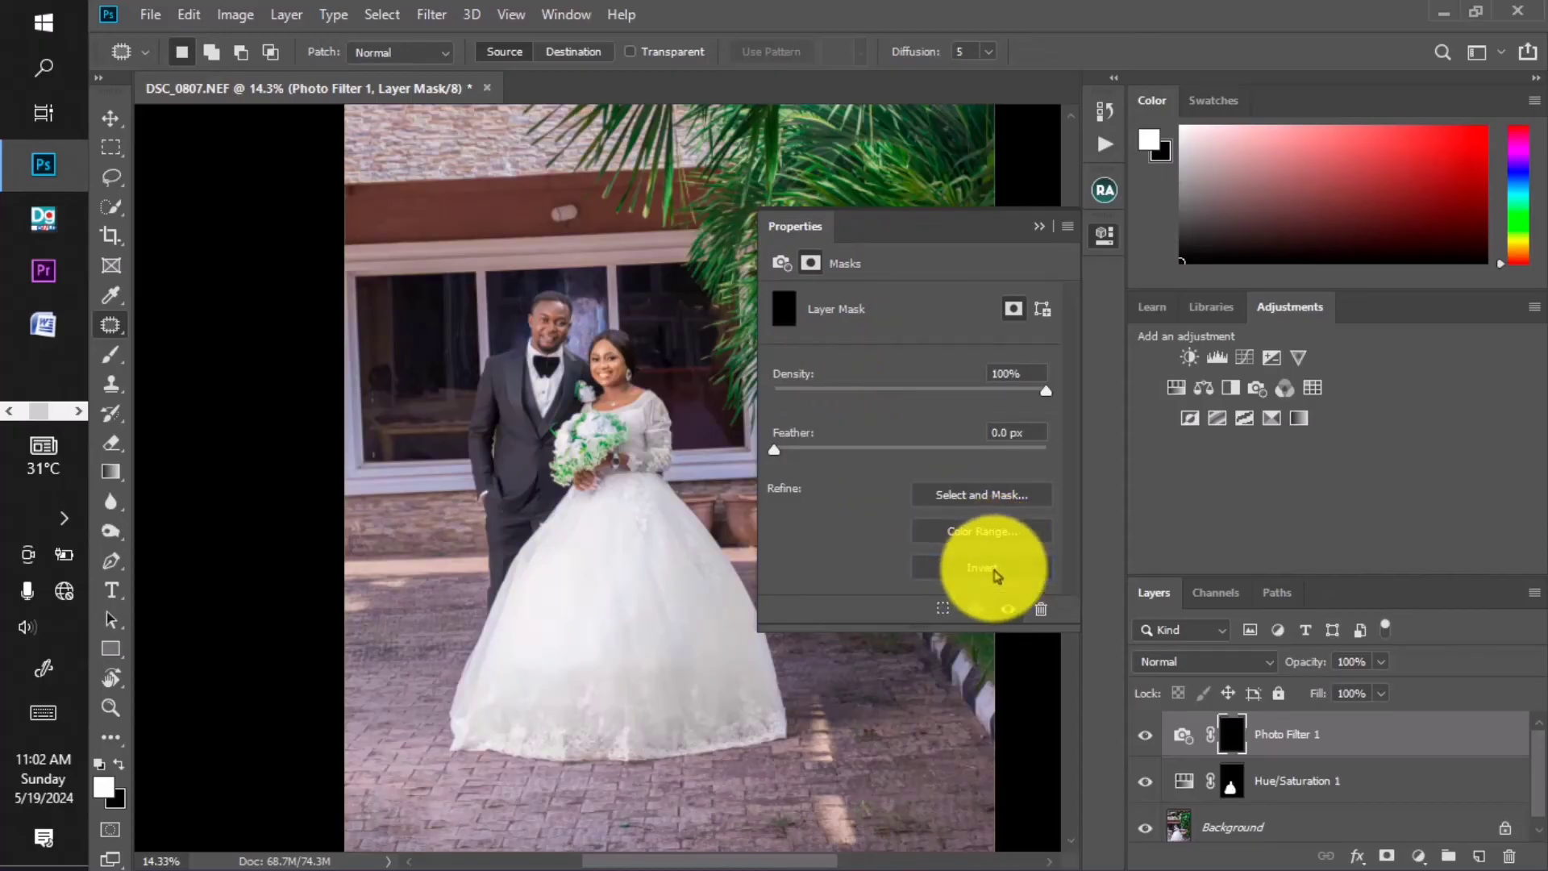
pyautogui.click(1041, 232)
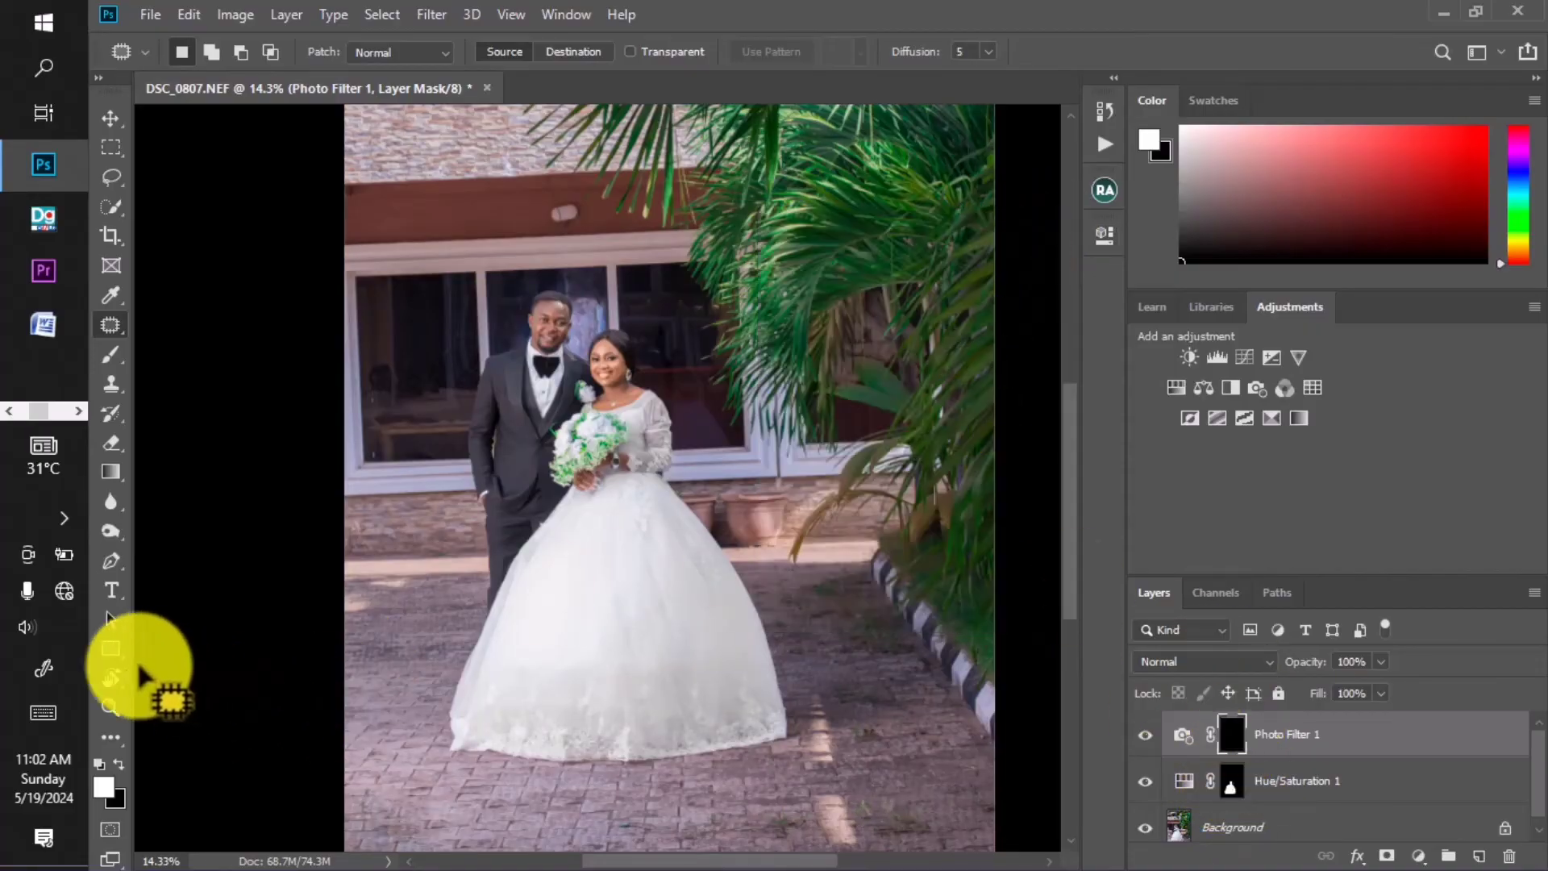
# Prepare a 70 px soft round white brush with 0% hardness for masking the bride's face on the Photo Filter layer.
pyautogui.click(117, 363)
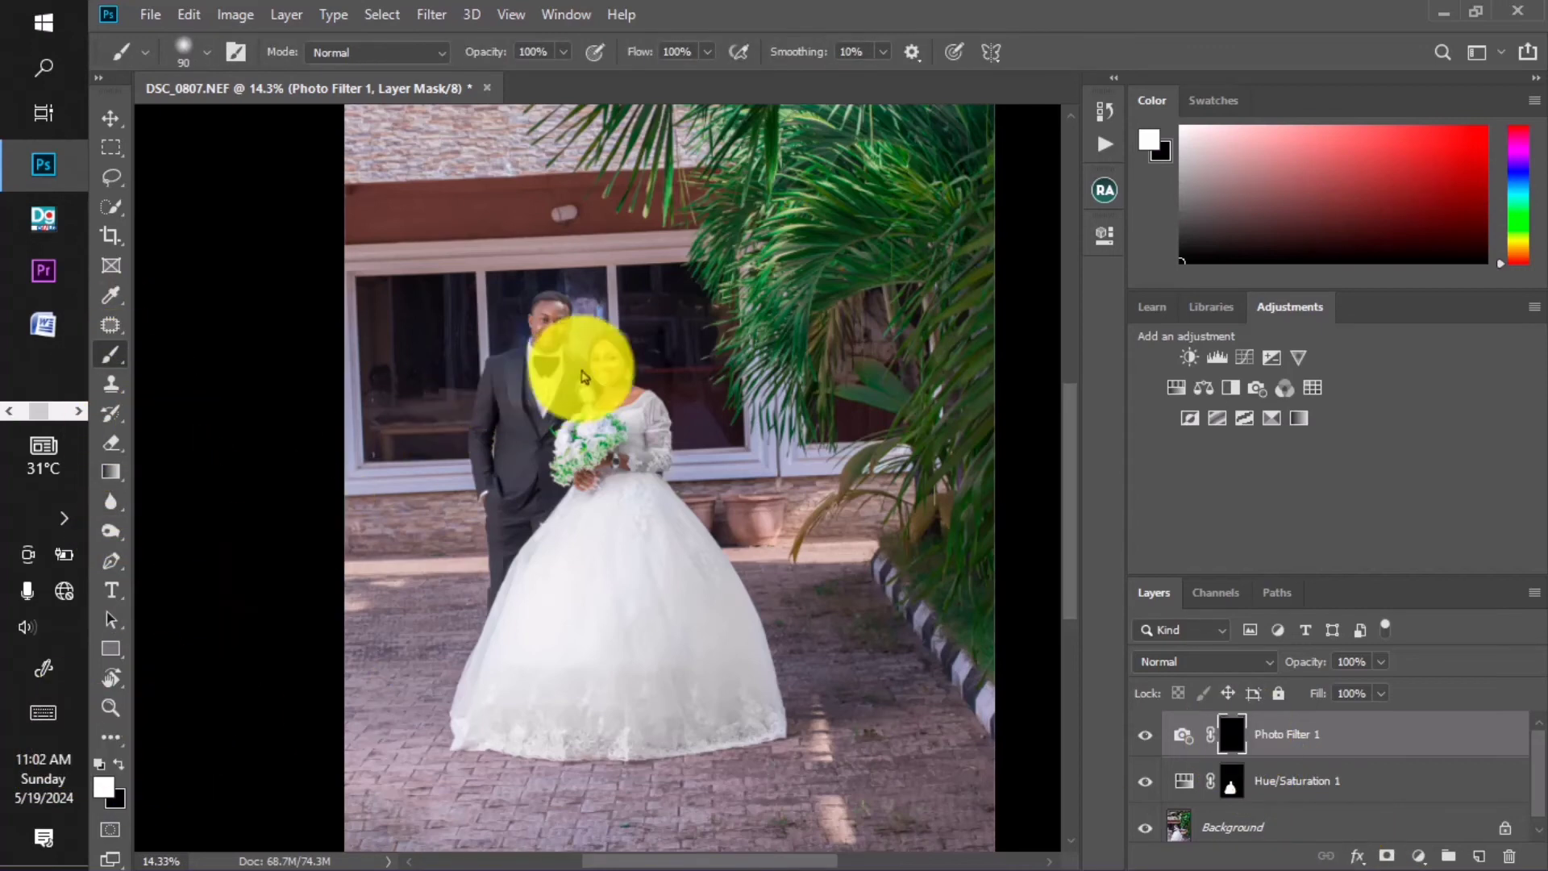
pyautogui.scroll(3, 597, 366)
pyautogui.scroll(1, 622, 318)
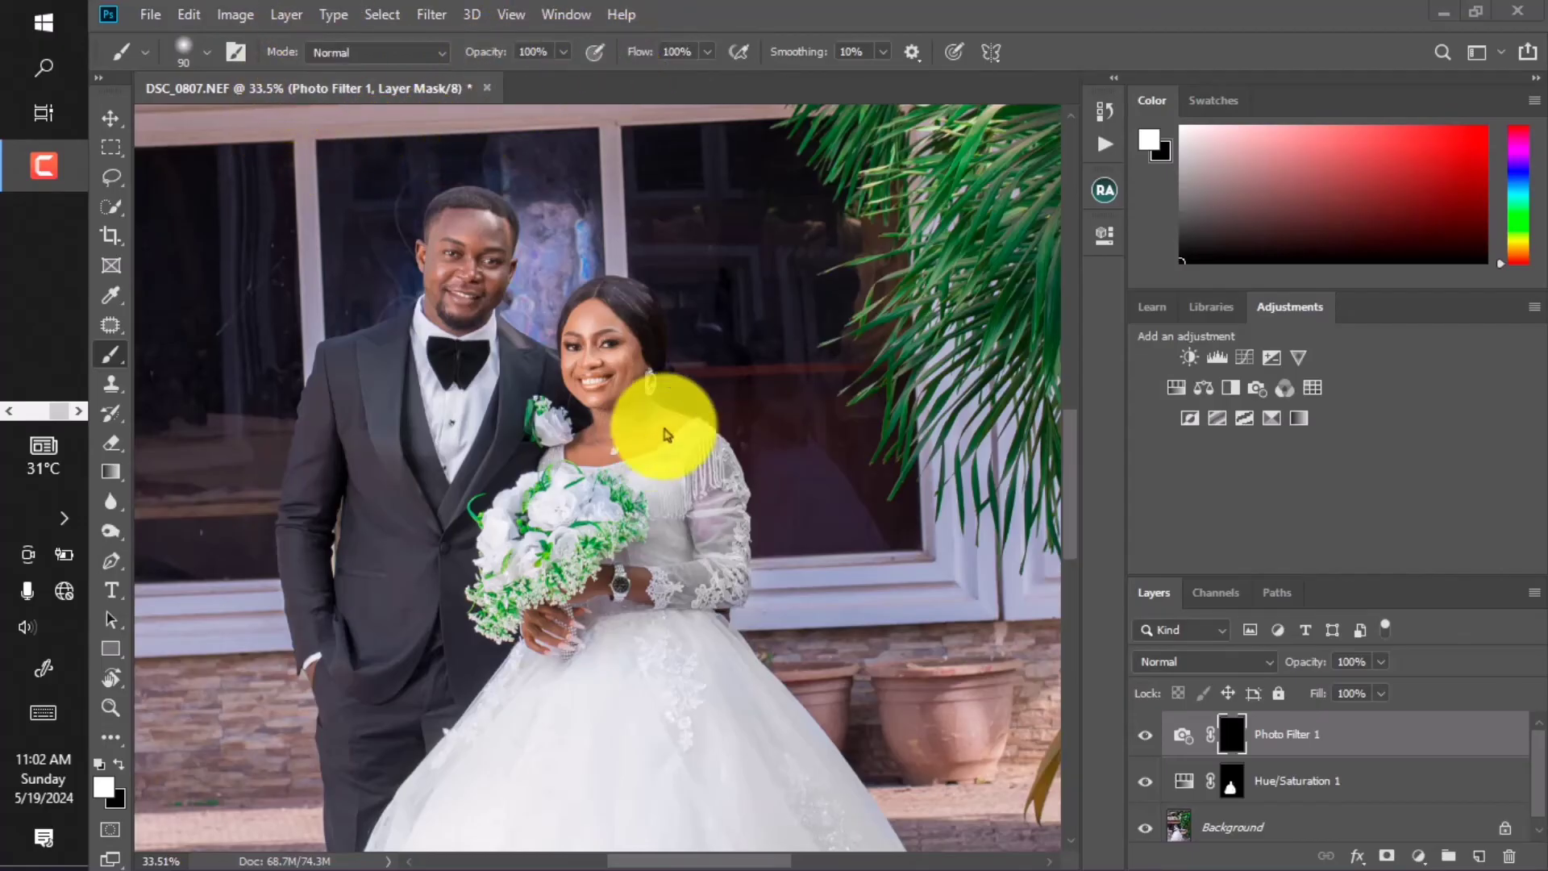
pyautogui.scroll(-4, 685, 379)
pyautogui.scroll(2, 674, 613)
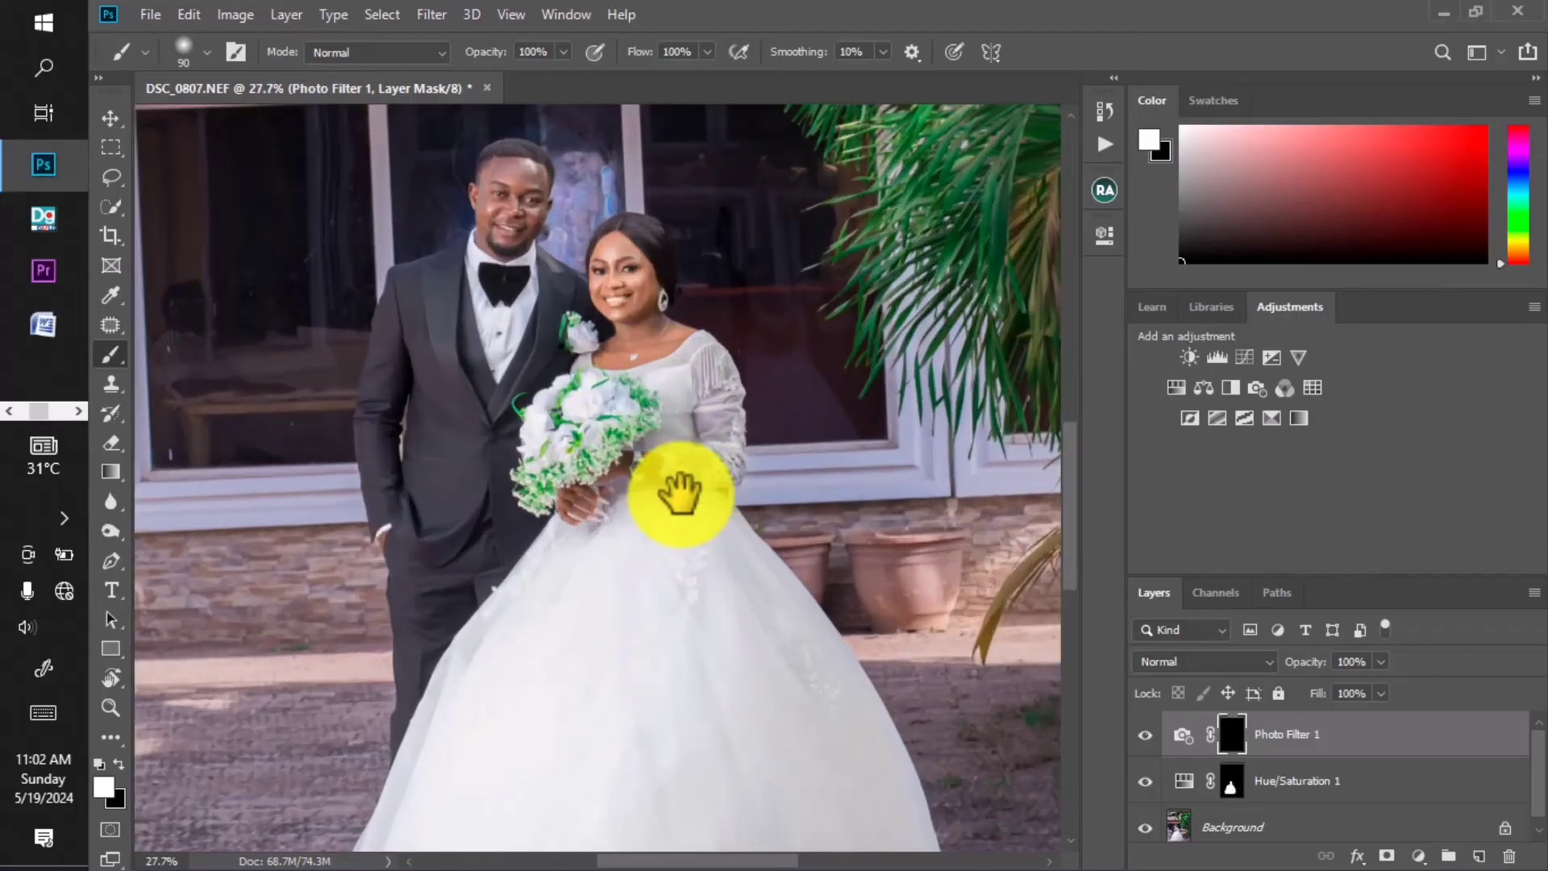
pyautogui.scroll(7, 674, 535)
pyautogui.scroll(2, 625, 322)
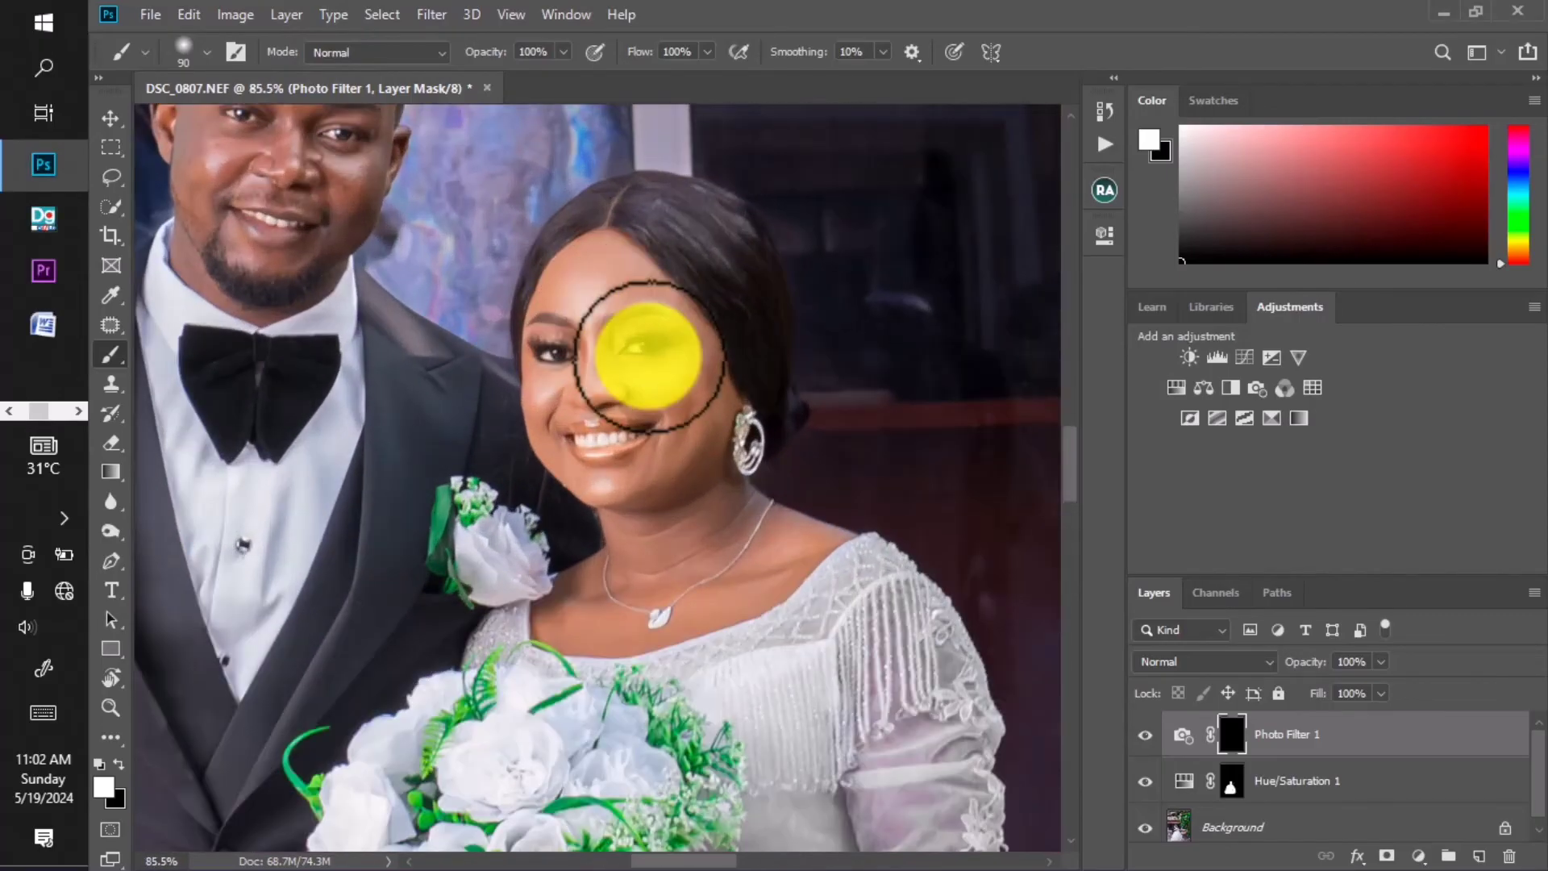
pyautogui.moveTo(647, 353); pyautogui.dragTo(699, 405)
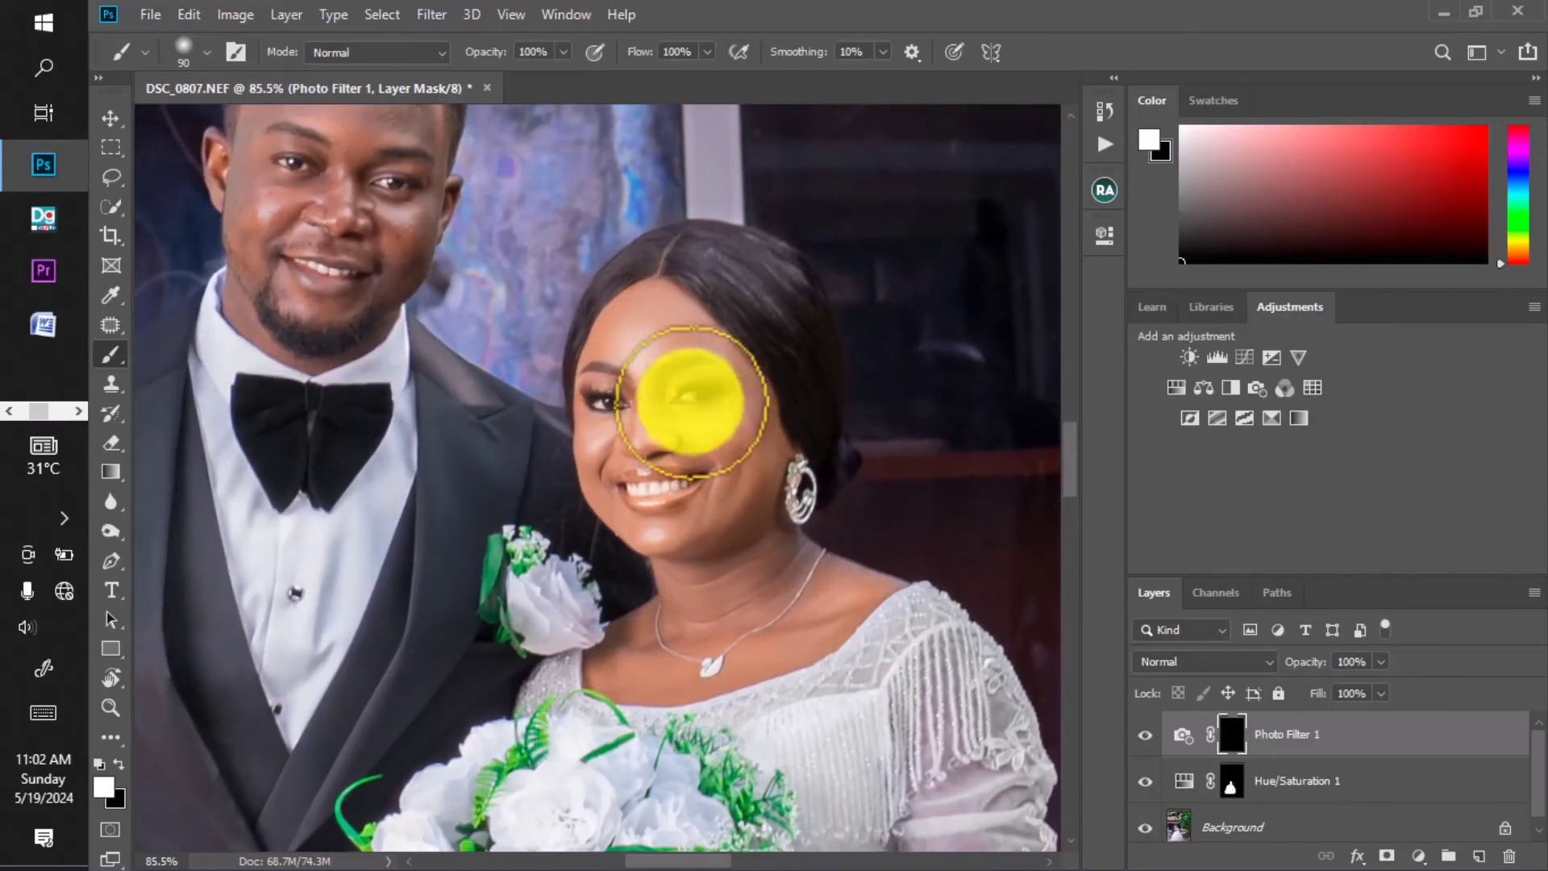
pyautogui.press('[')
pyautogui.press('[')
pyautogui.rightClick(677, 397)
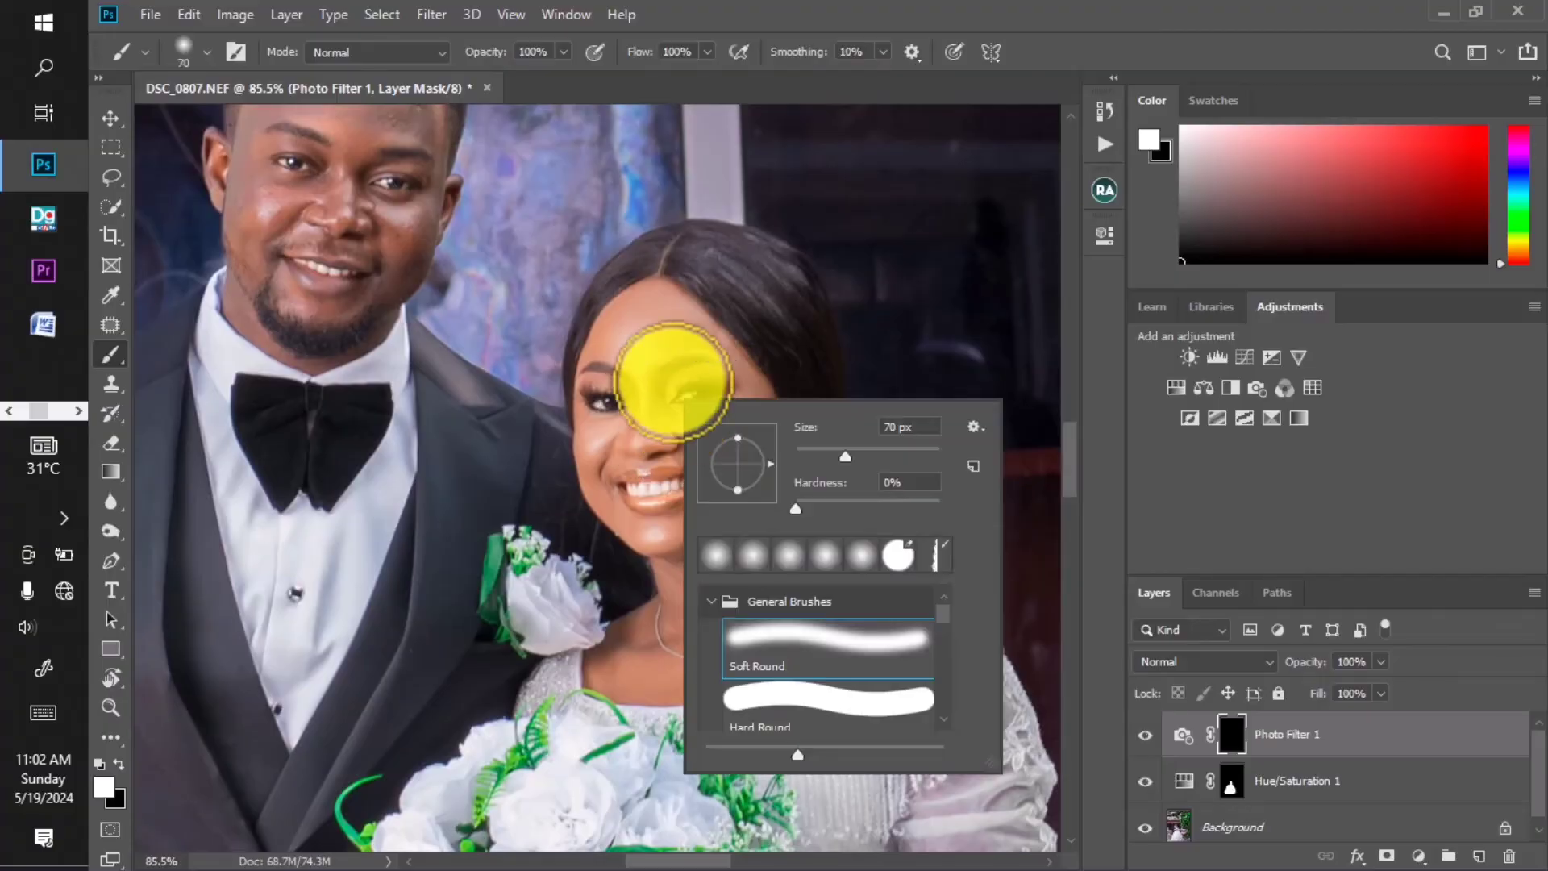
pyautogui.click(666, 348)
# Paint the Photo Filter mask white over the bride's forehead, reducing the brush from 60 px to about 45 px.
pyautogui.scroll(2, 665, 348)
pyautogui.press('[')
pyautogui.scroll(3, 667, 335)
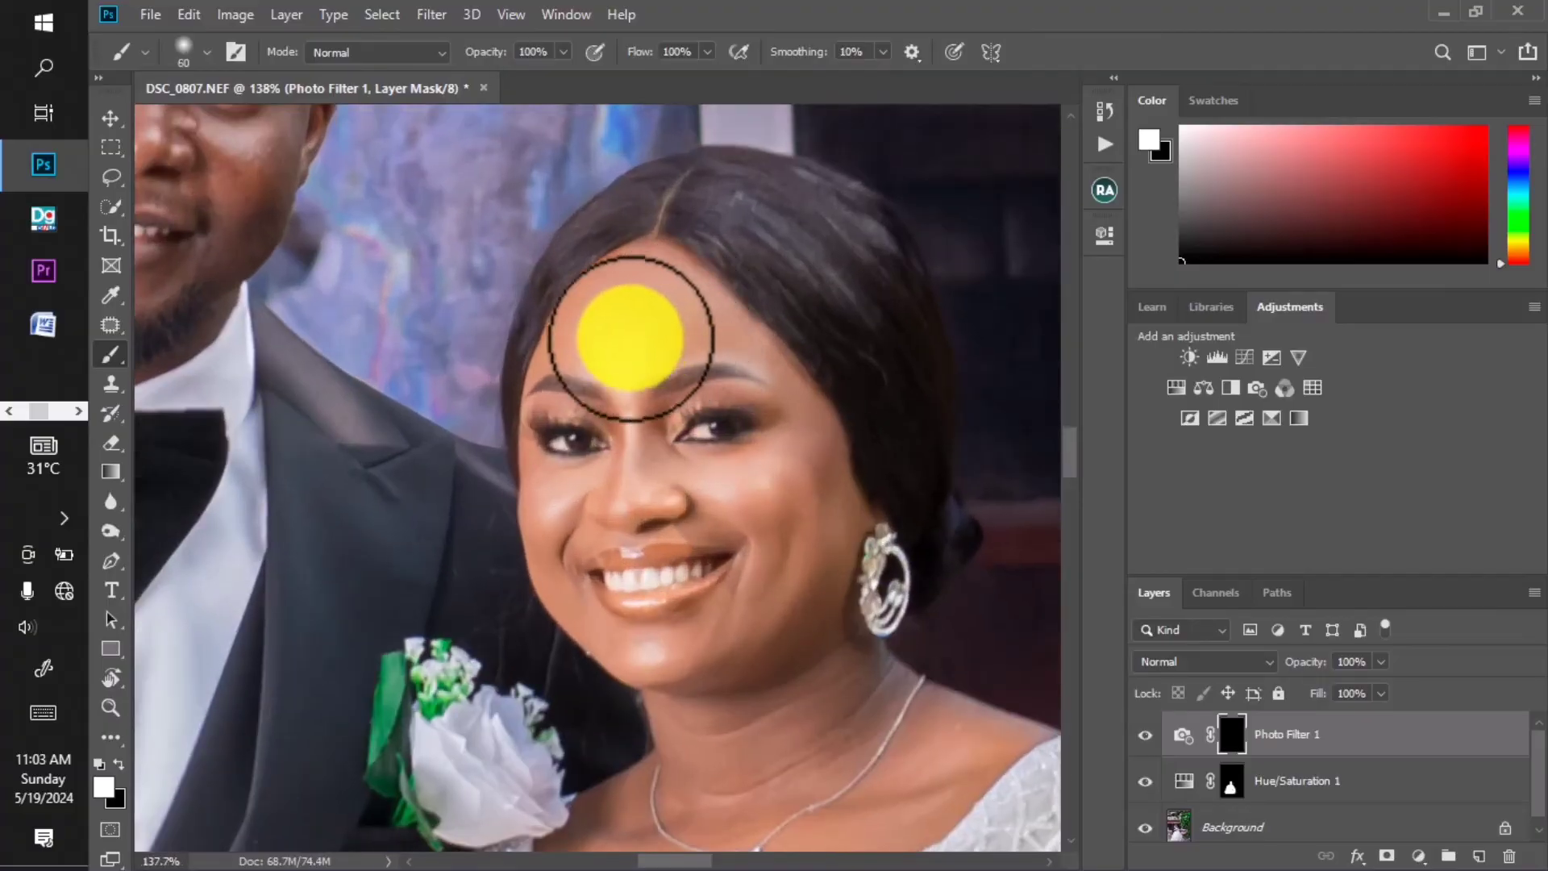
pyautogui.press('[')
pyautogui.press('[')
pyautogui.press(']')
pyautogui.press(']')
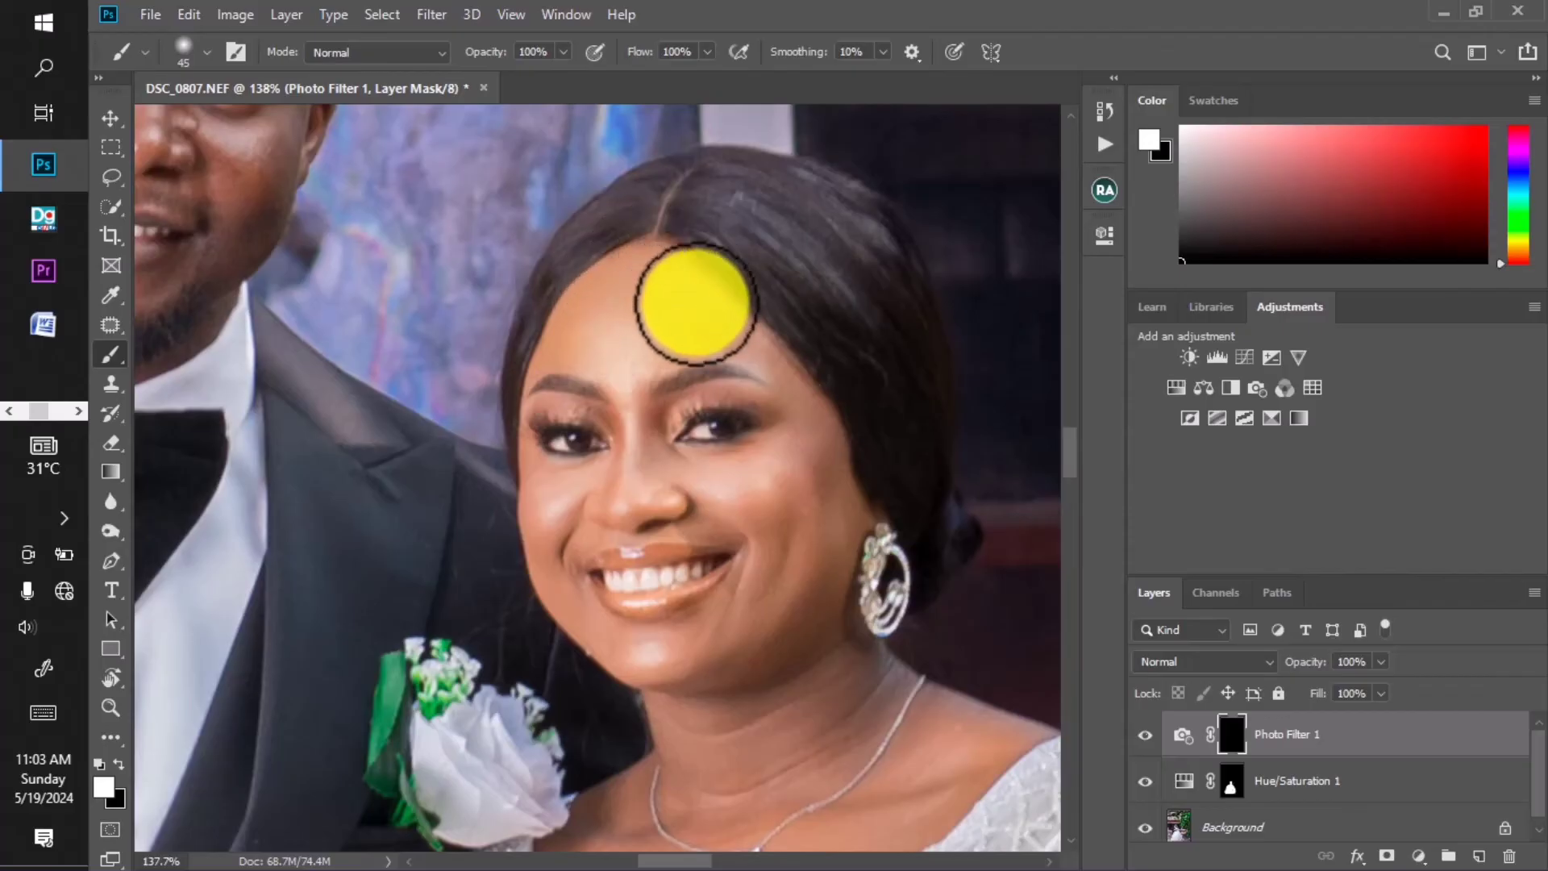
# Paint the yellow filter onto the rest of the bride's face, varying the brush between 35 and 60 px.
pyautogui.scroll(-2, 681, 326)
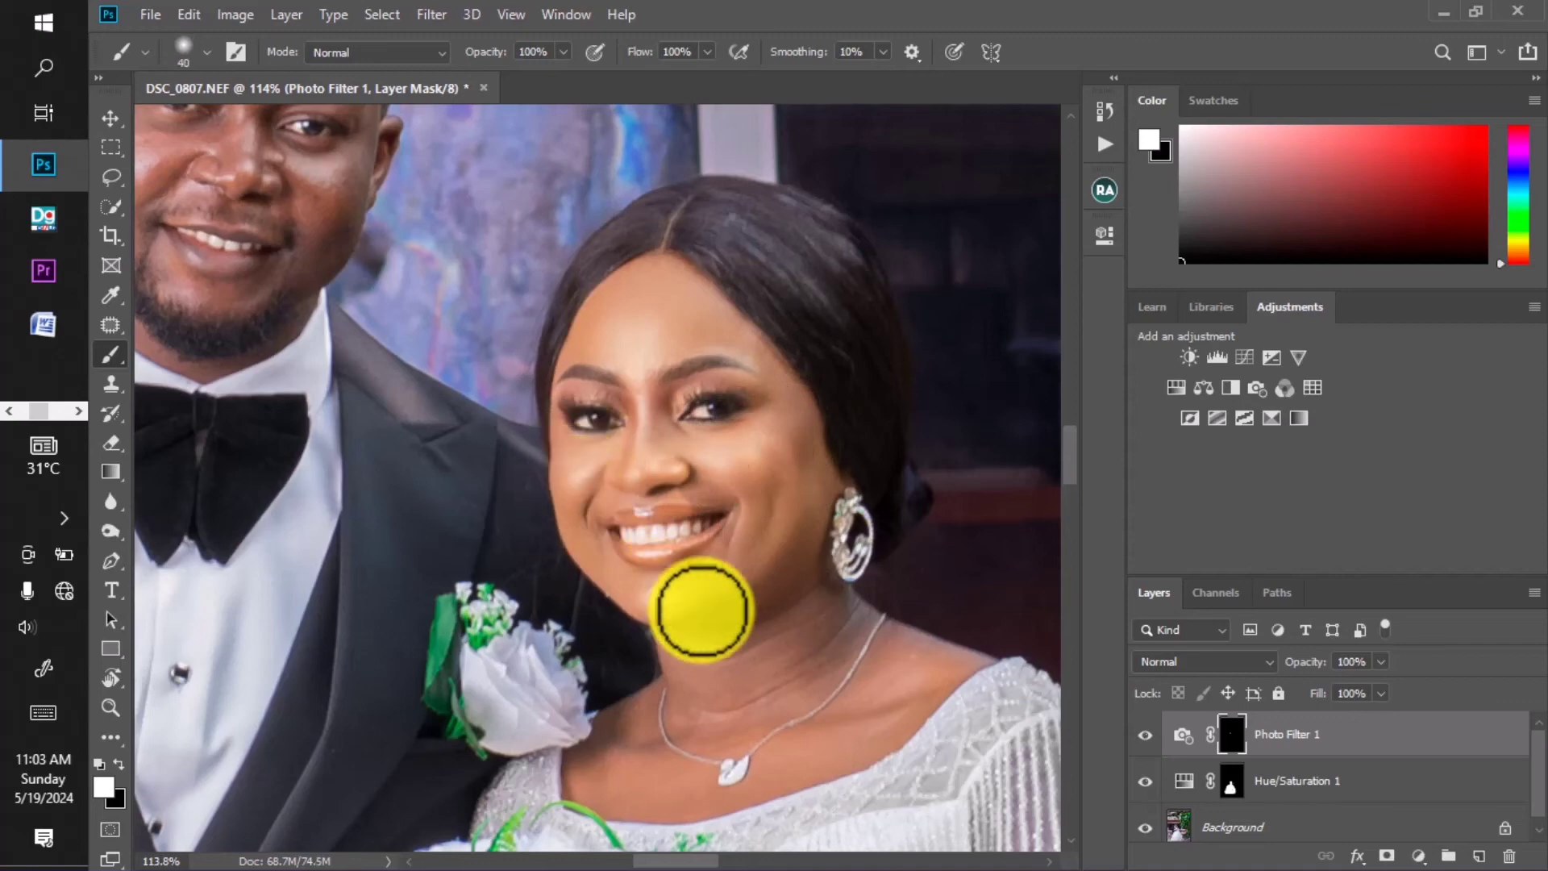
pyautogui.press('[')
pyautogui.press('[')
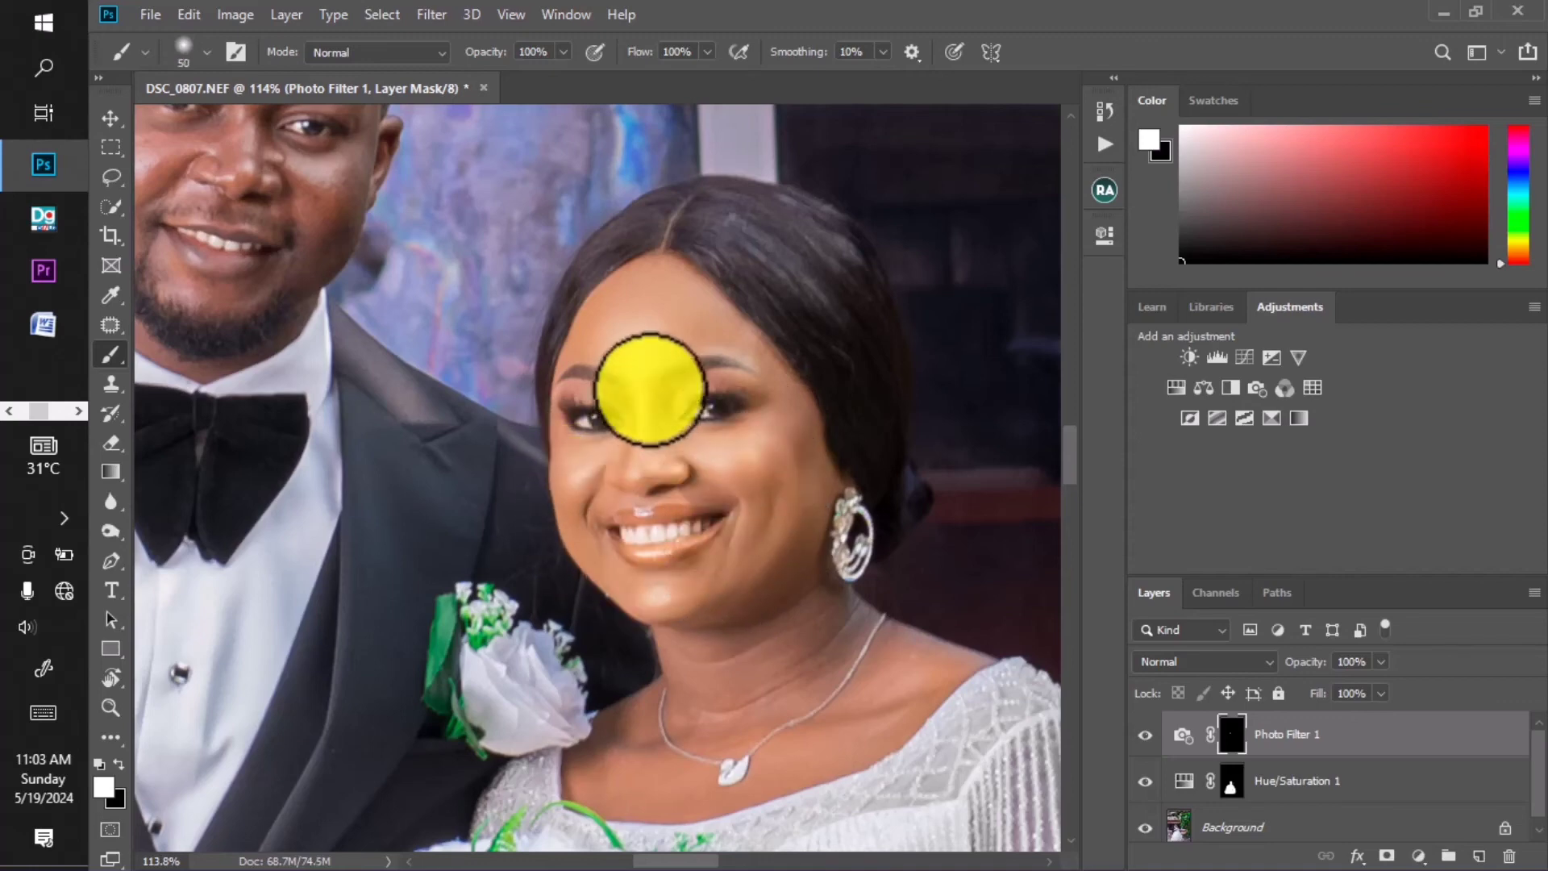
pyautogui.press('[')
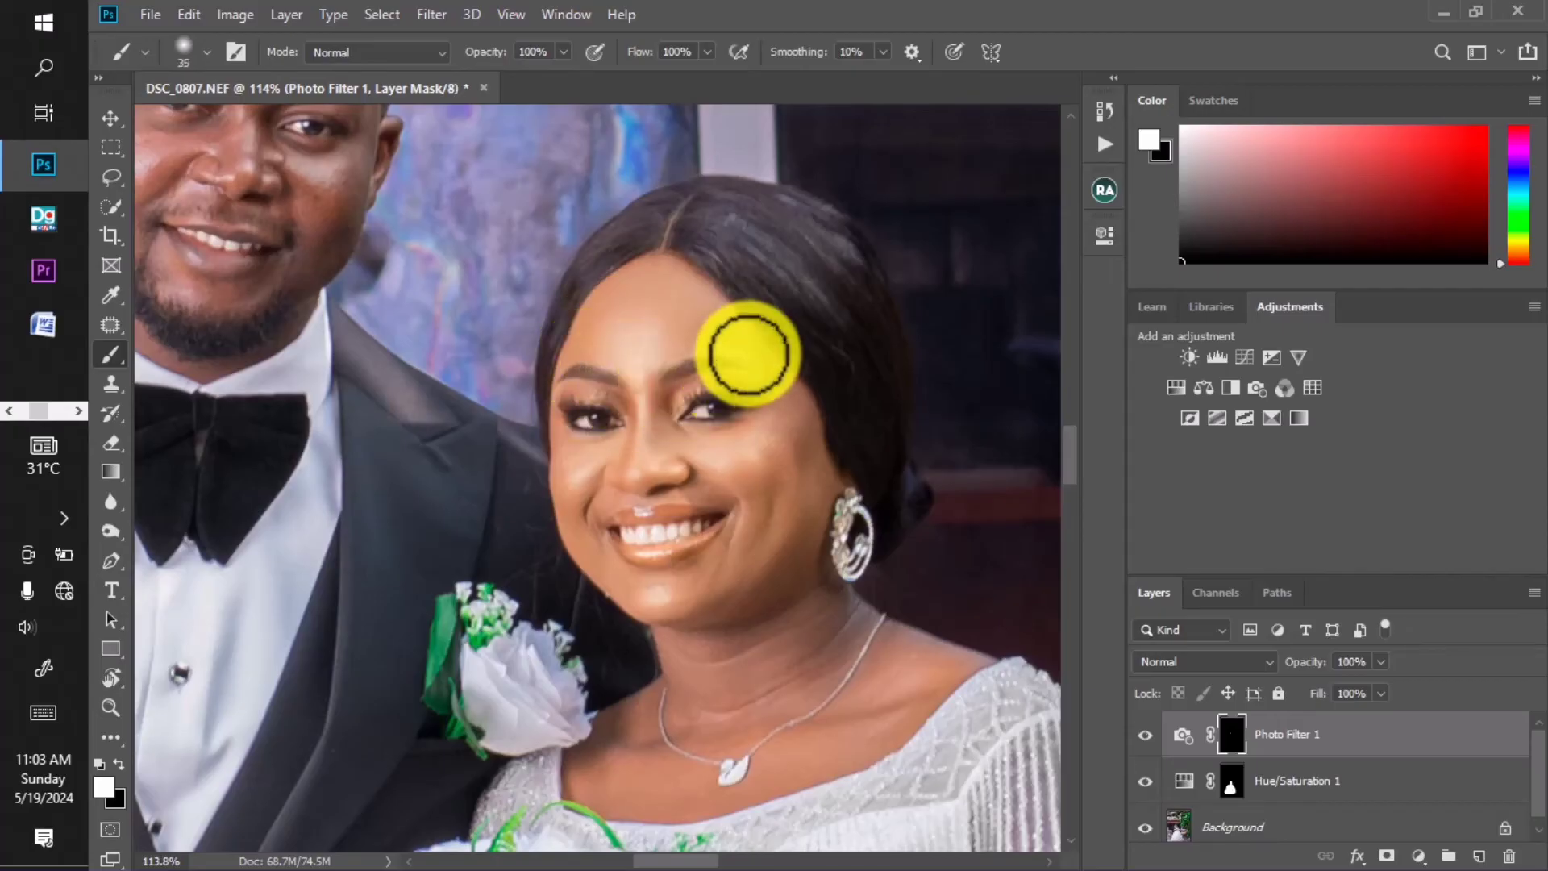
pyautogui.press(']')
pyautogui.press(']')
pyautogui.press(']')
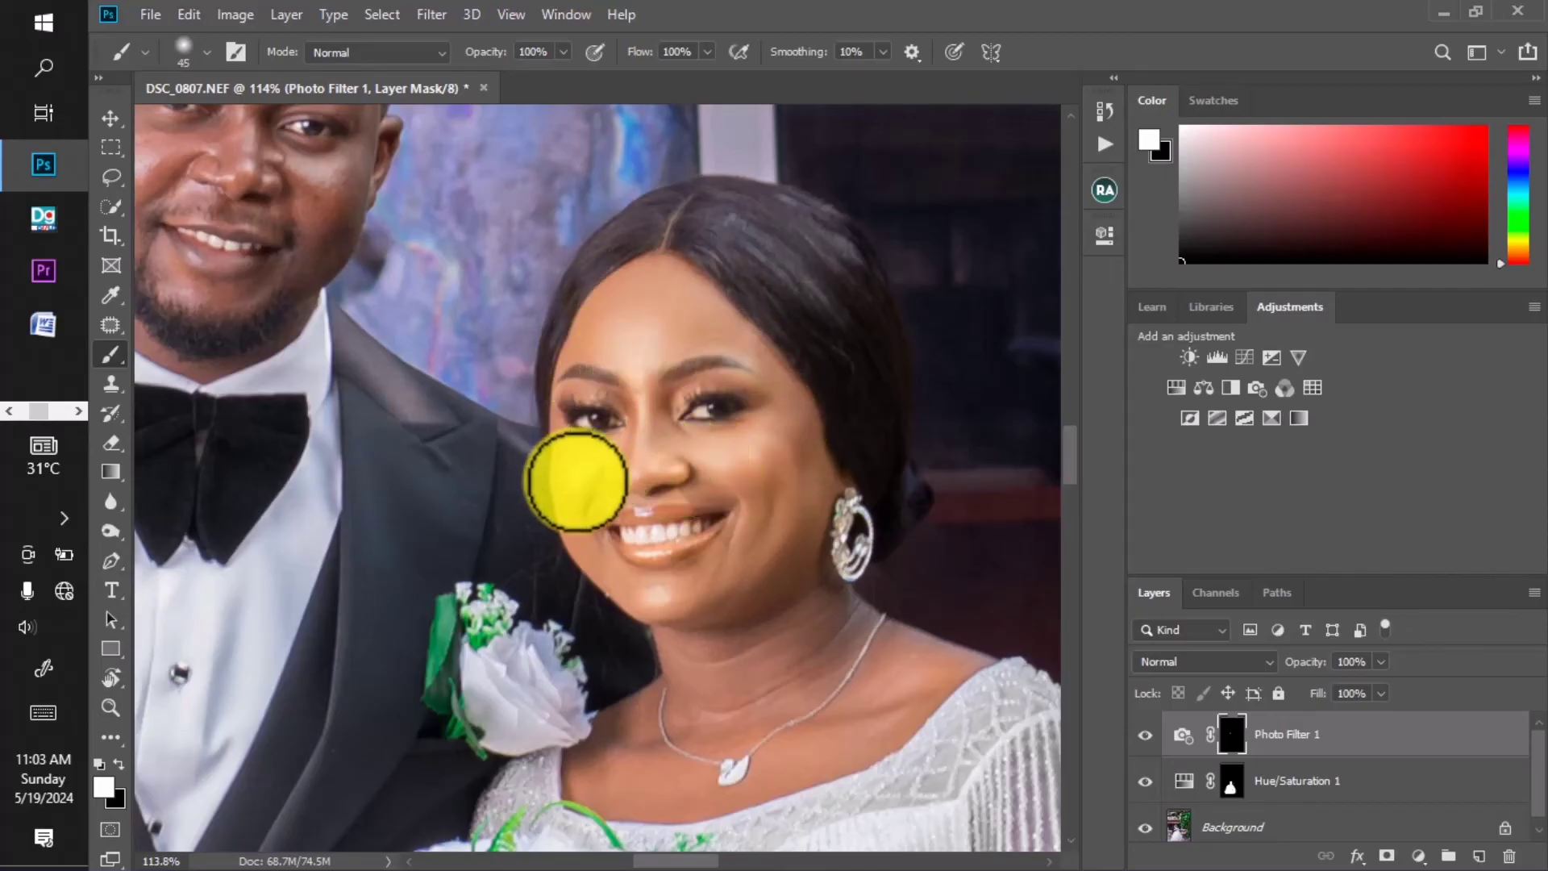
pyautogui.press(']')
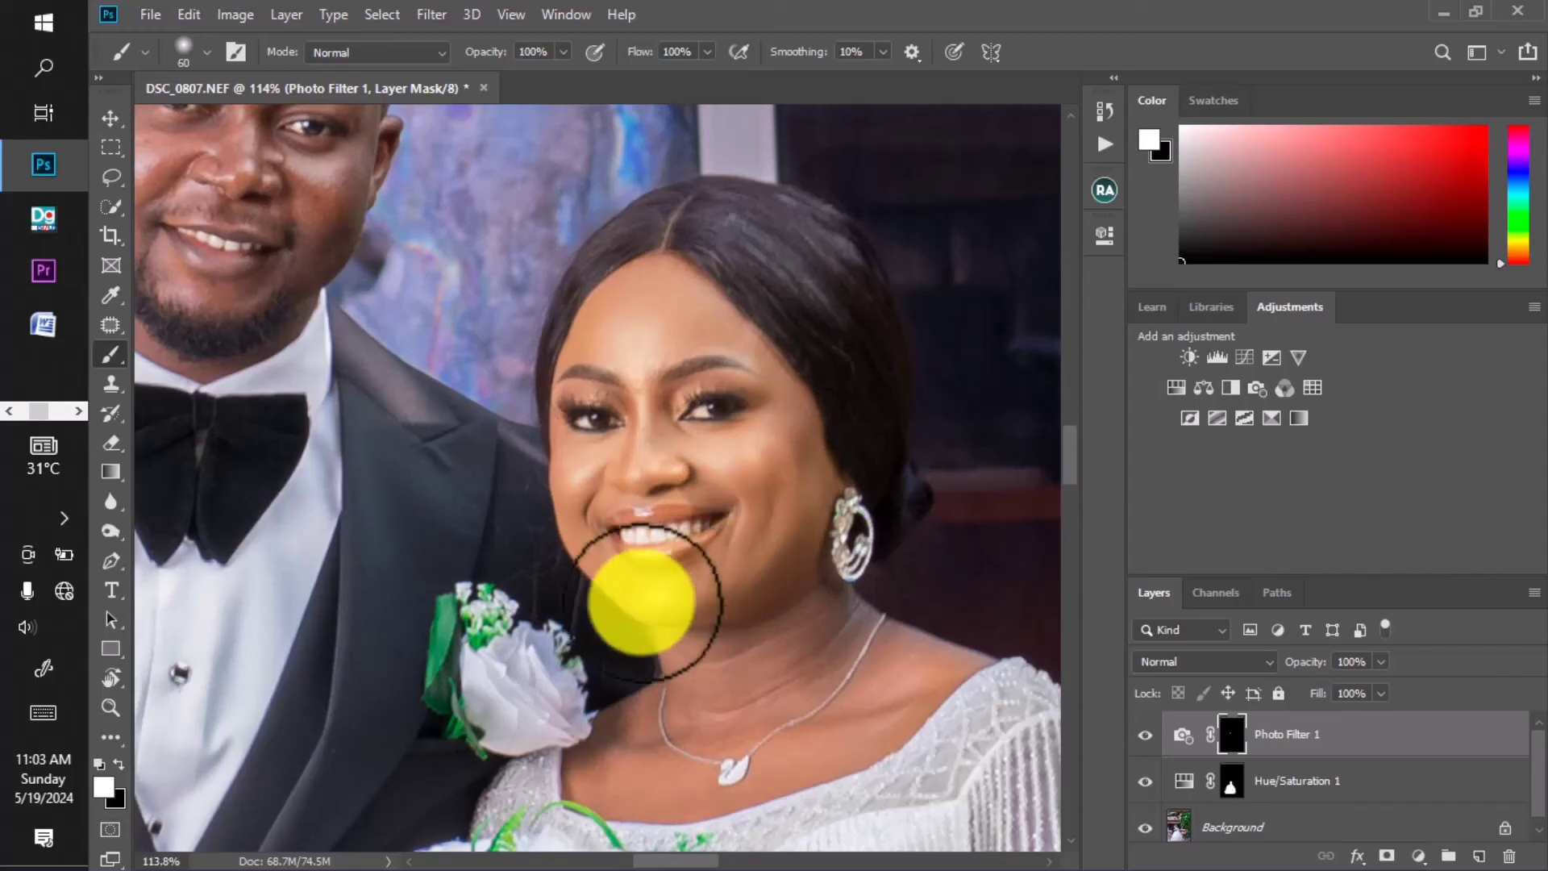
# Paint the Photo Filter mask white over the bride's neck and upper chest with a 70 px brush.
pyautogui.scroll(-2, 706, 458)
pyautogui.scroll(1, 691, 623)
pyautogui.press(']')
pyautogui.press(']')
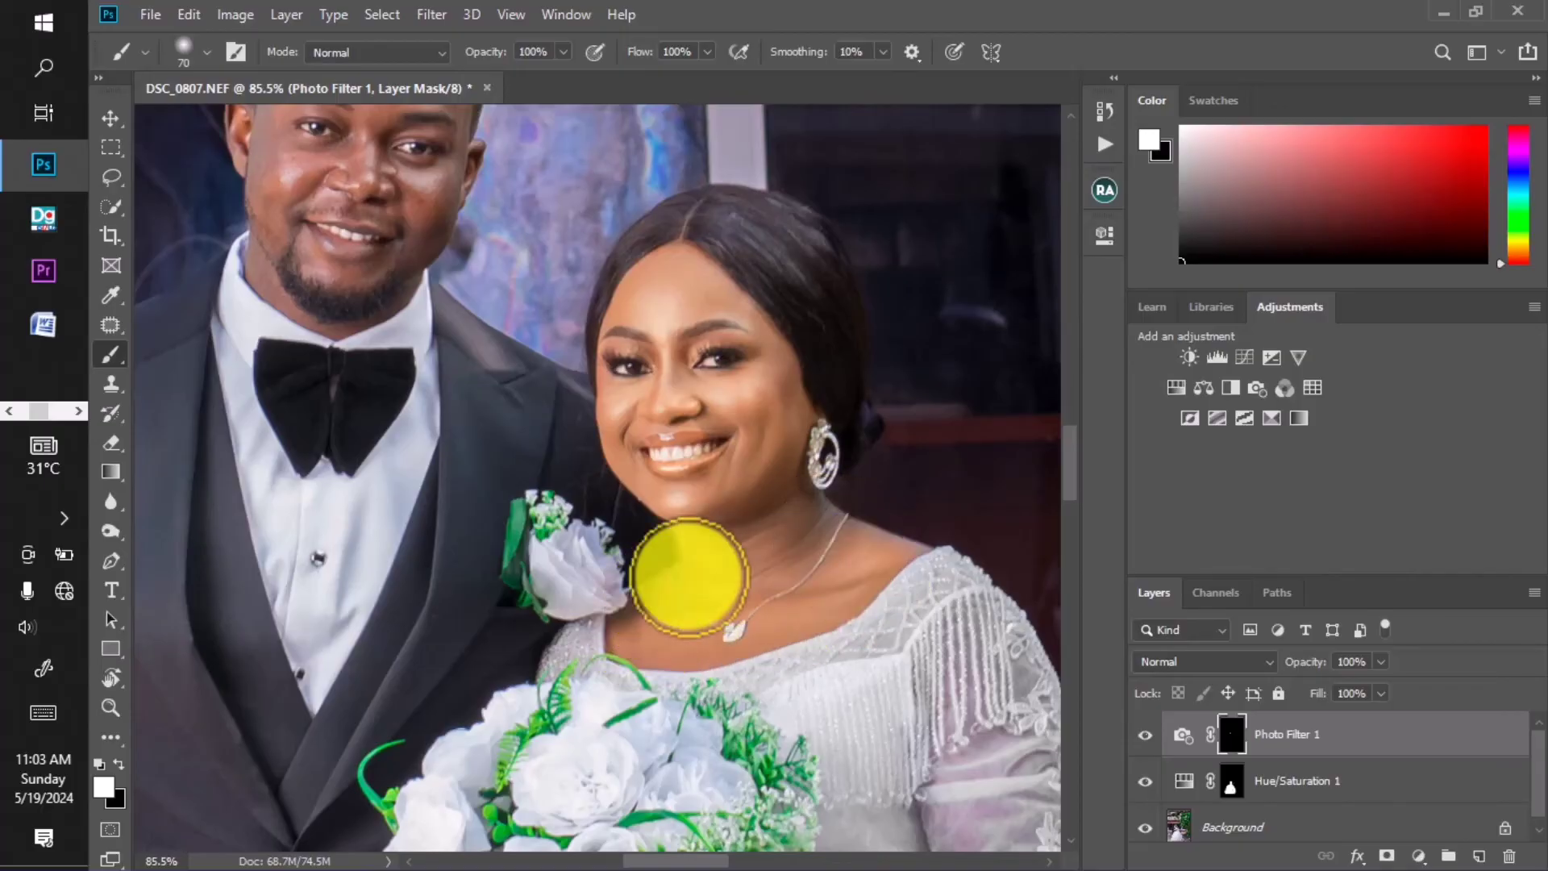
# Paint the yellow filter onto the bride's wrist and hand below the bouquet, adjusting the brush size to fit each area.
pyautogui.scroll(-10, 680, 330)
pyautogui.scroll(11, 693, 533)
pyautogui.press('[')
pyautogui.press('[')
pyautogui.press('[')
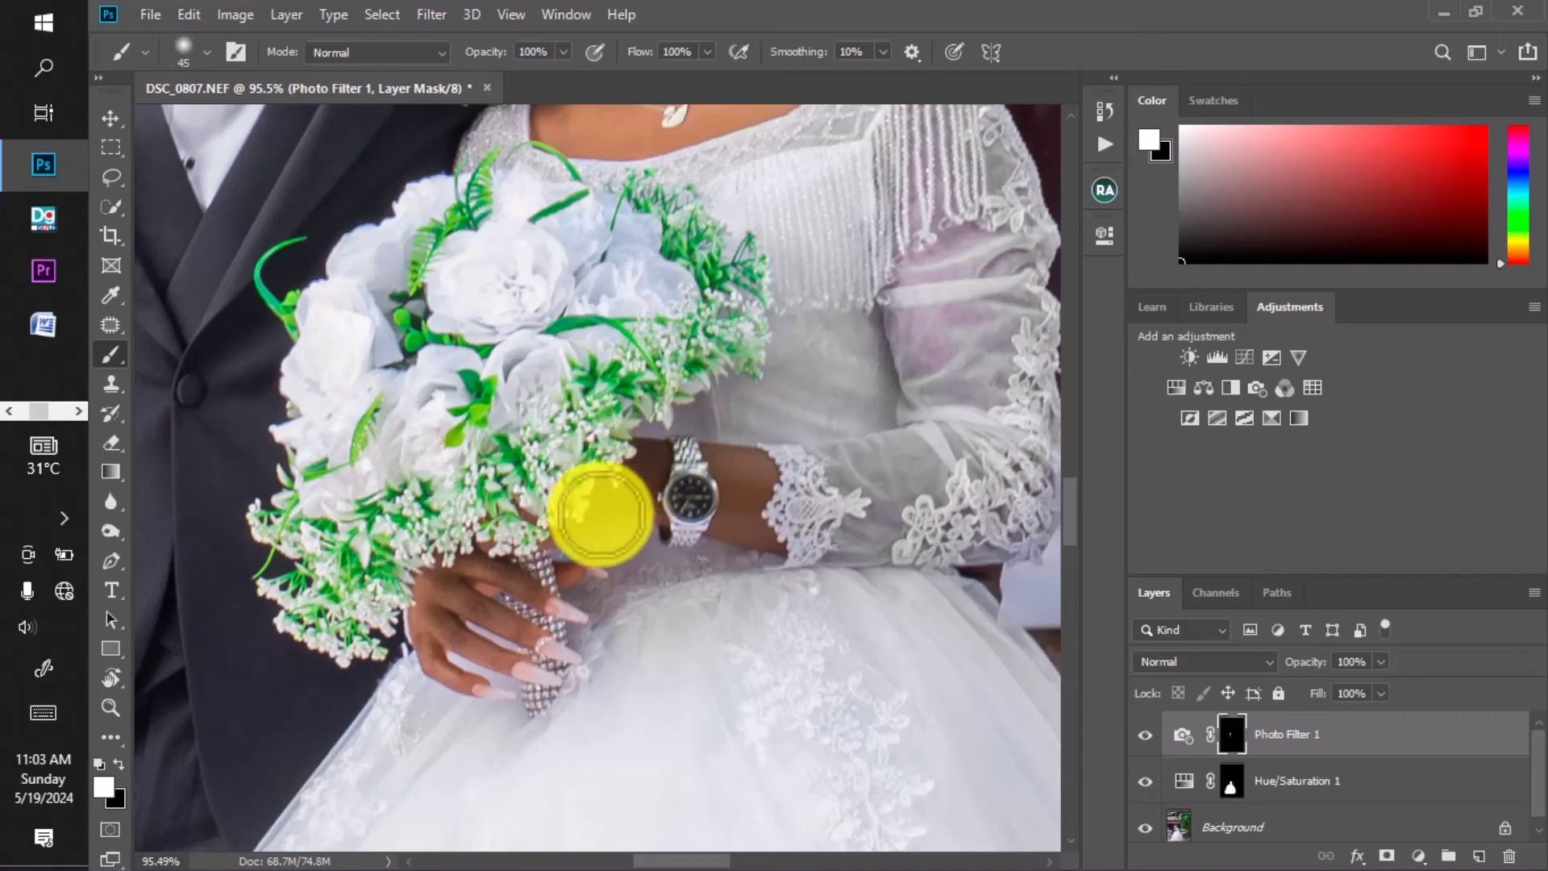
pyautogui.moveTo(602, 513)
pyautogui.mouseDown()
pyautogui.moveTo(640, 457)
pyautogui.moveTo(607, 518)
pyautogui.mouseUp()
pyautogui.press('[')
pyautogui.press('[')
pyautogui.press('[')
pyautogui.moveTo(457, 620)
pyautogui.mouseDown()
pyautogui.moveTo(430, 579)
pyautogui.moveTo(541, 640)
pyautogui.moveTo(432, 590)
pyautogui.moveTo(446, 630)
pyautogui.moveTo(489, 657)
pyautogui.moveTo(469, 674)
pyautogui.moveTo(443, 668)
pyautogui.moveTo(470, 576)
pyautogui.moveTo(551, 596)
pyautogui.moveTo(621, 480)
pyautogui.moveTo(635, 495)
pyautogui.moveTo(541, 536)
pyautogui.moveTo(639, 489)
pyautogui.moveTo(769, 478)
pyautogui.moveTo(739, 469)
pyautogui.moveTo(744, 530)
pyautogui.moveTo(739, 504)
pyautogui.moveTo(701, 556)
pyautogui.mouseUp()
pyautogui.press(']')
pyautogui.press(']')
pyautogui.press(']')
pyautogui.press(']')
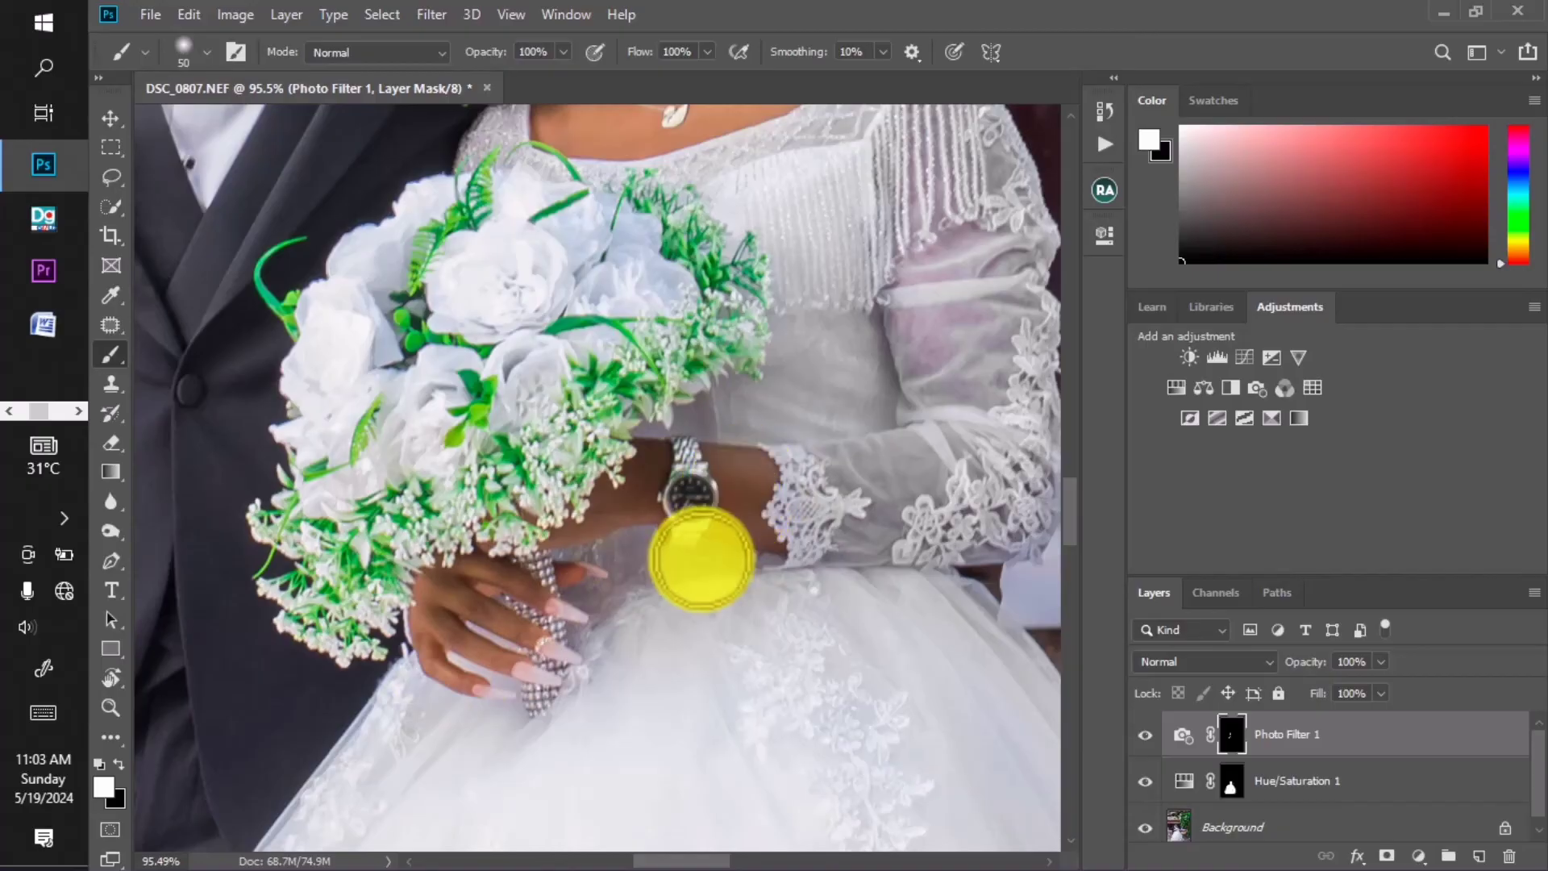
# Compare the bride's skin with and without the masked Photo Filter by hiding and showing its layer.
pyautogui.scroll(-7, 753, 621)
pyautogui.scroll(-4, 747, 583)
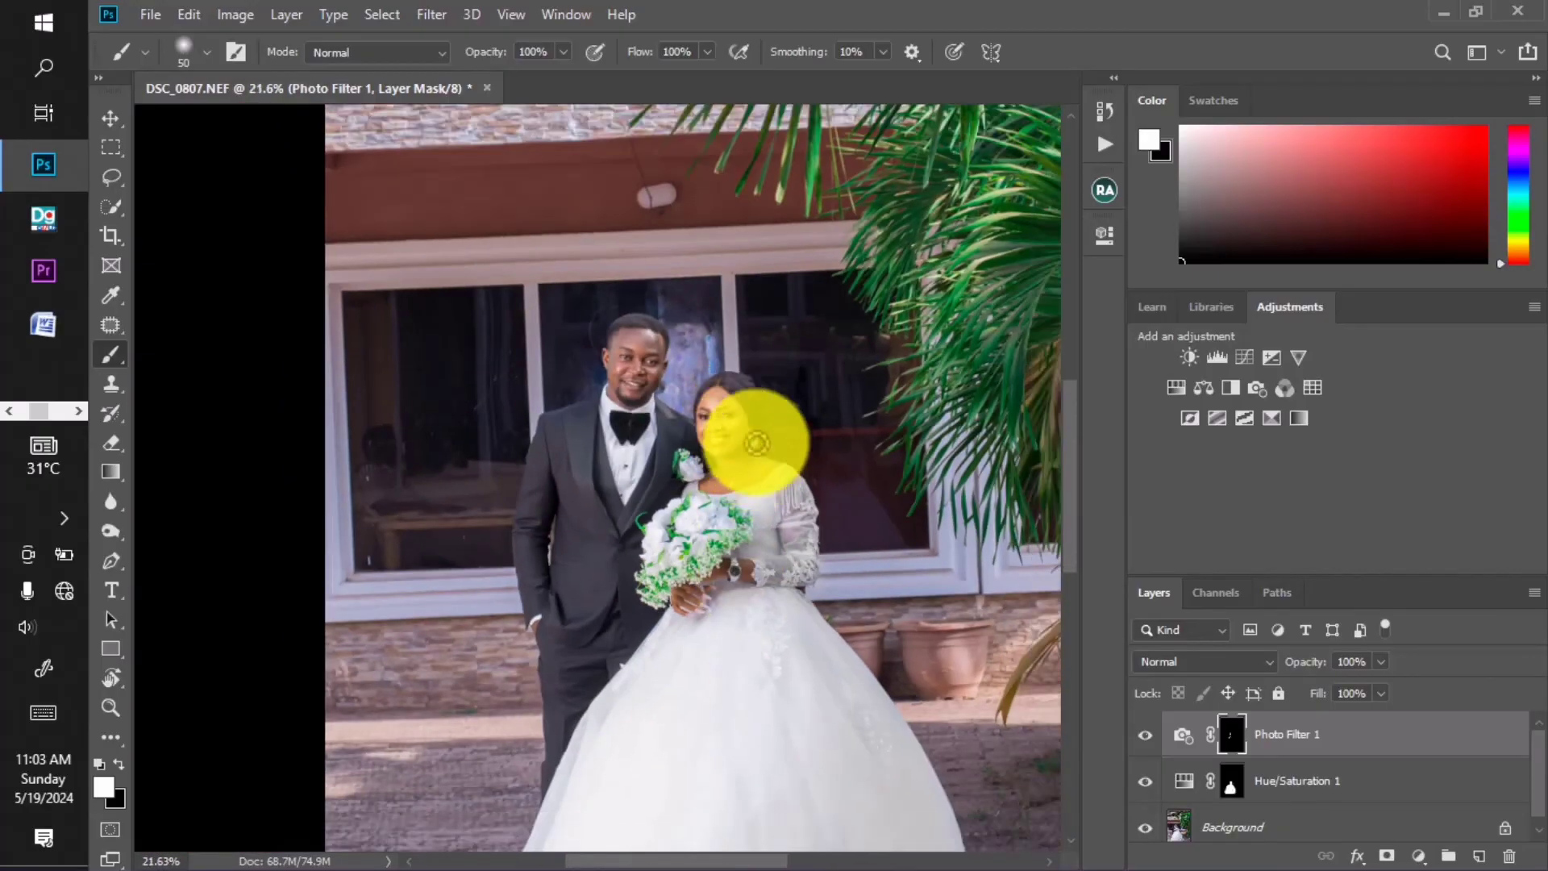
pyautogui.scroll(1, 729, 407)
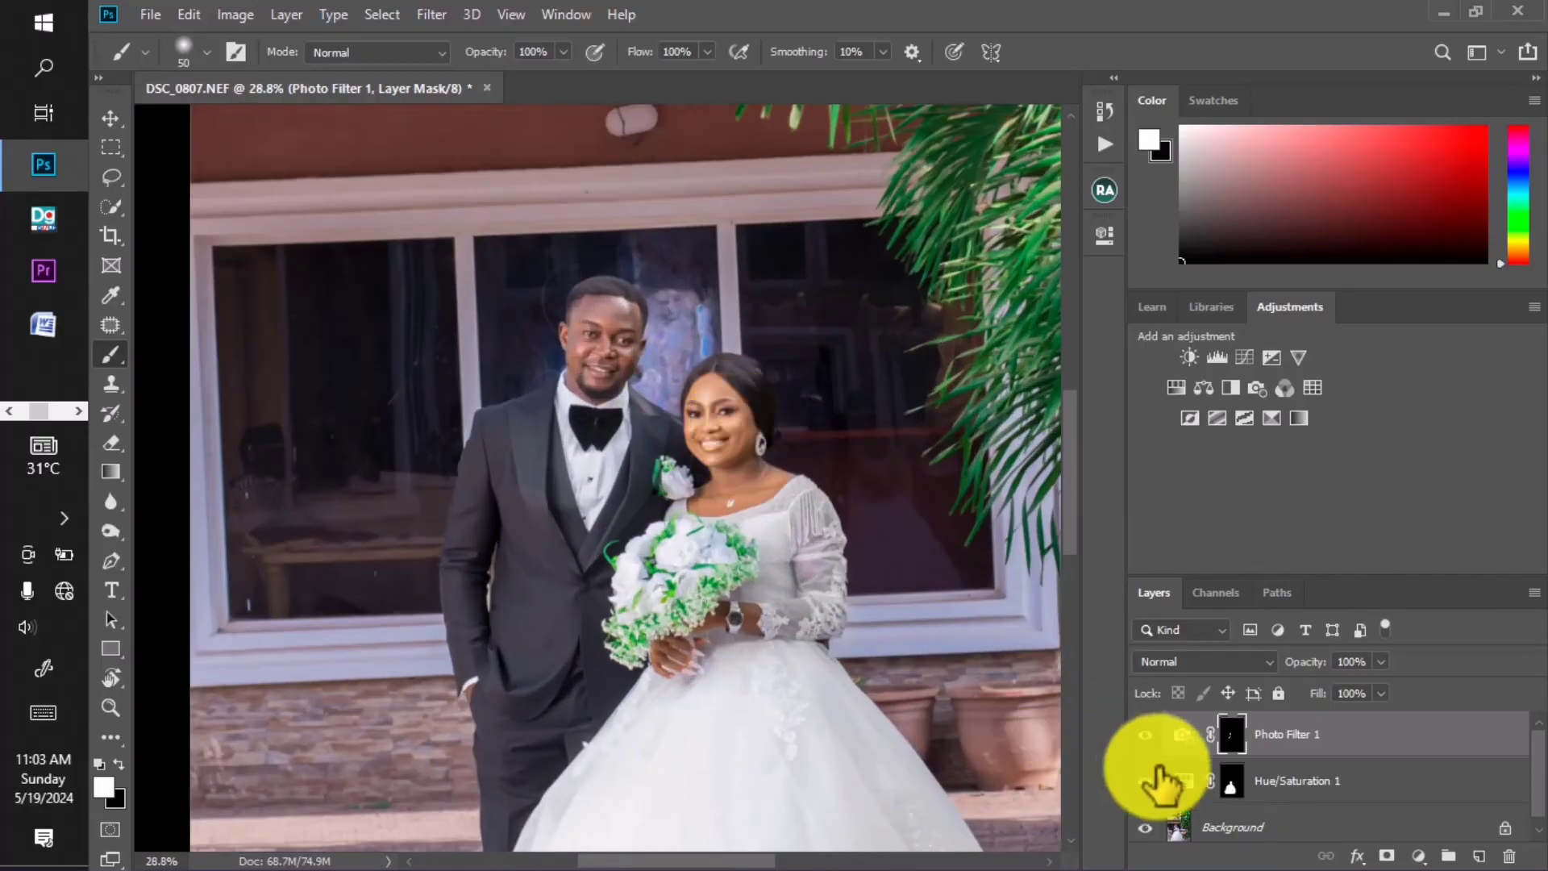
pyautogui.scroll(4, 767, 373)
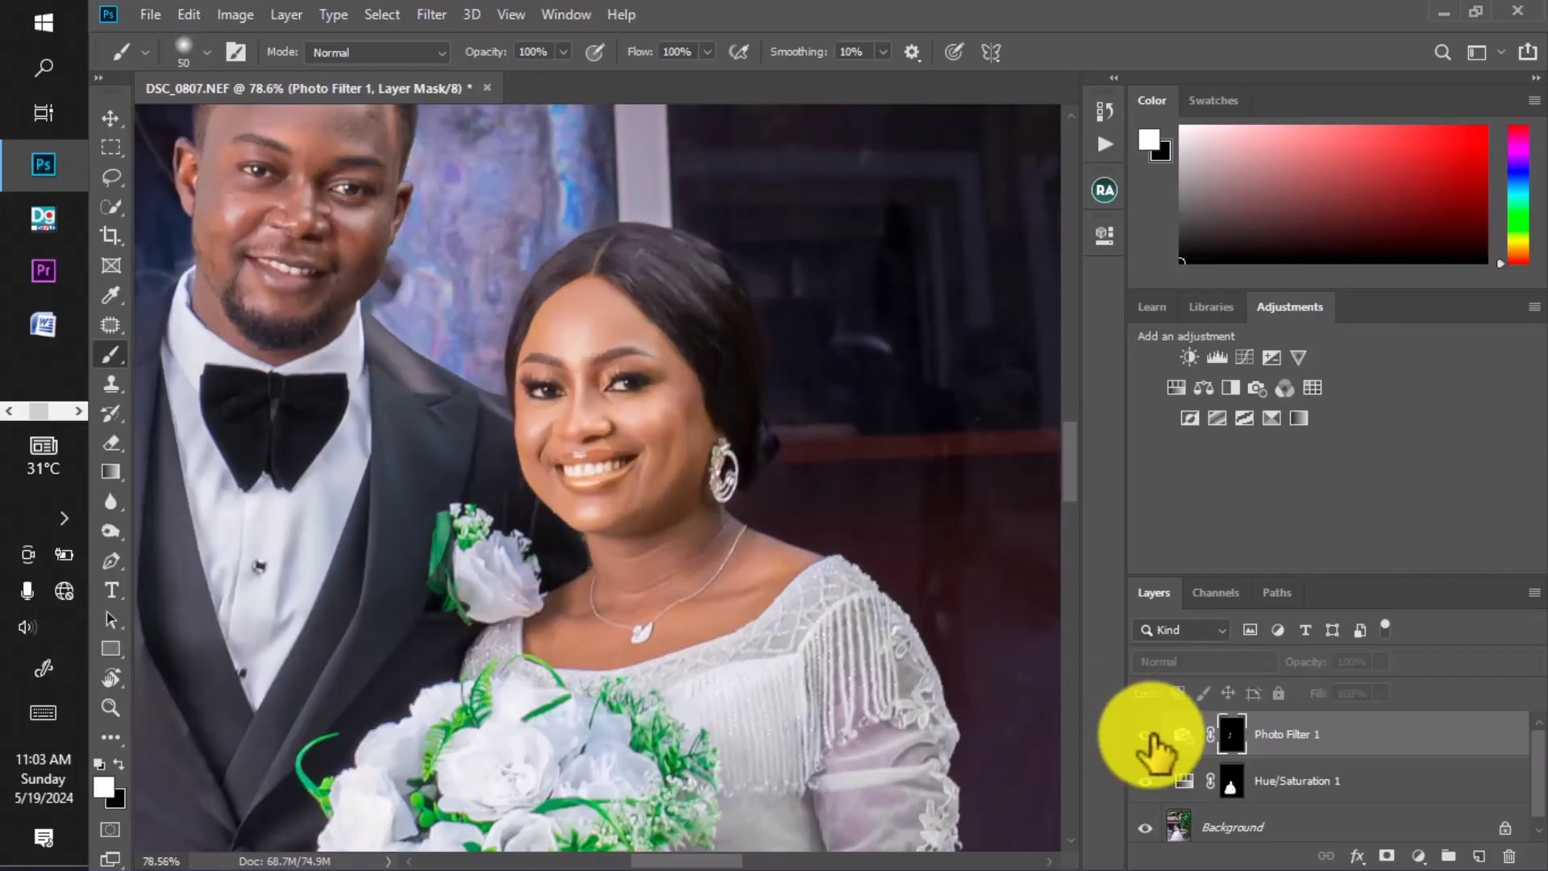
pyautogui.scroll(-5, 622, 390)
pyautogui.scroll(4, 674, 373)
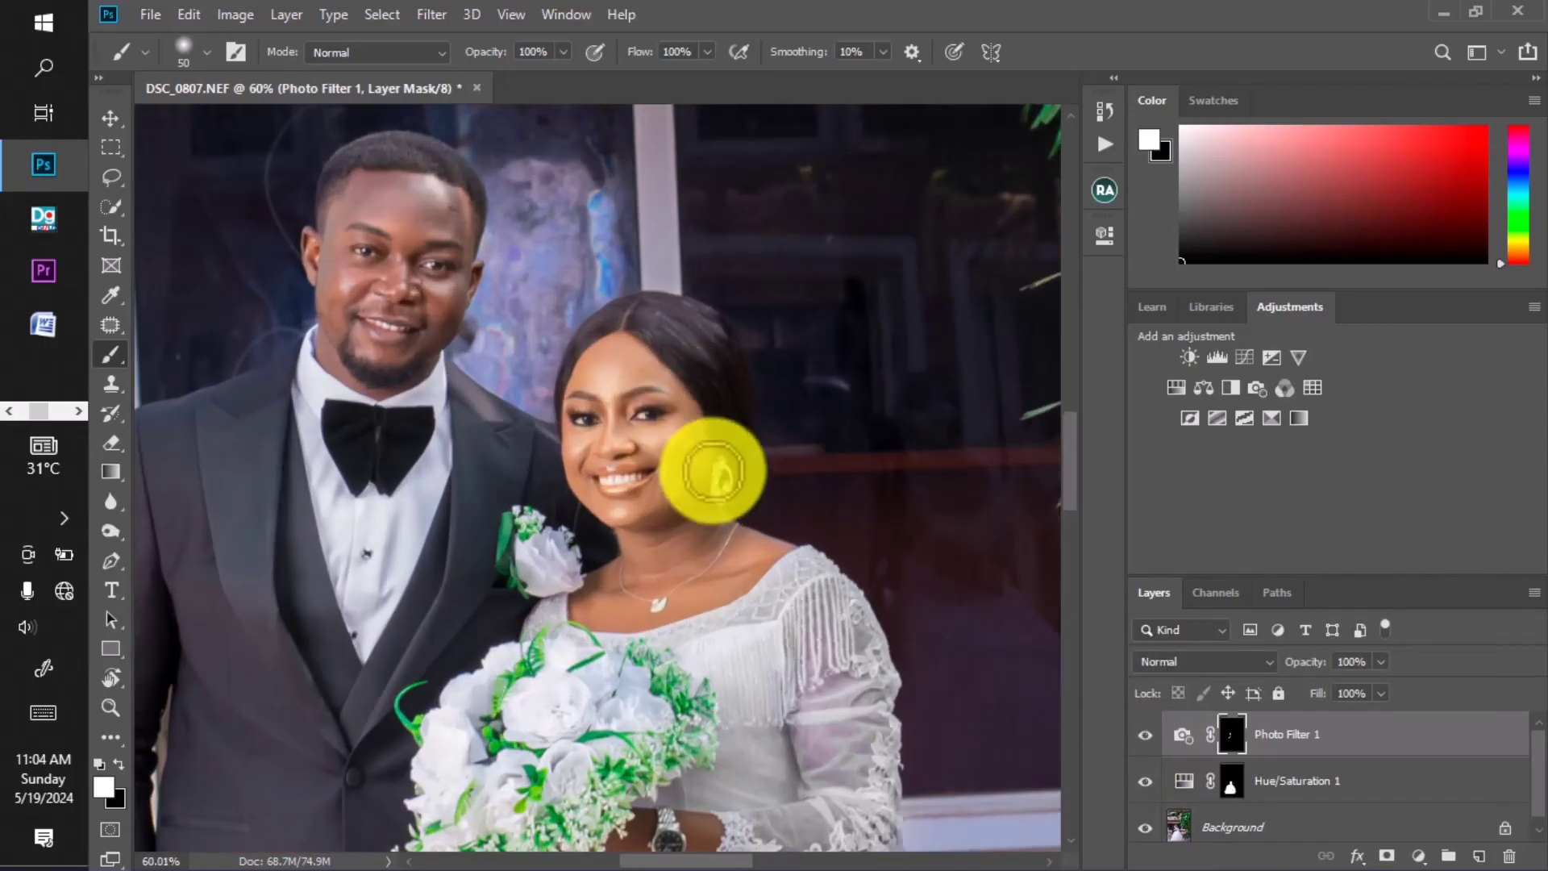
# Add a Selective Color adjustment clipped to the Photo Filter layer and set its Yellows to Yellow +43% and Black +14%.
pyautogui.click(1418, 856)
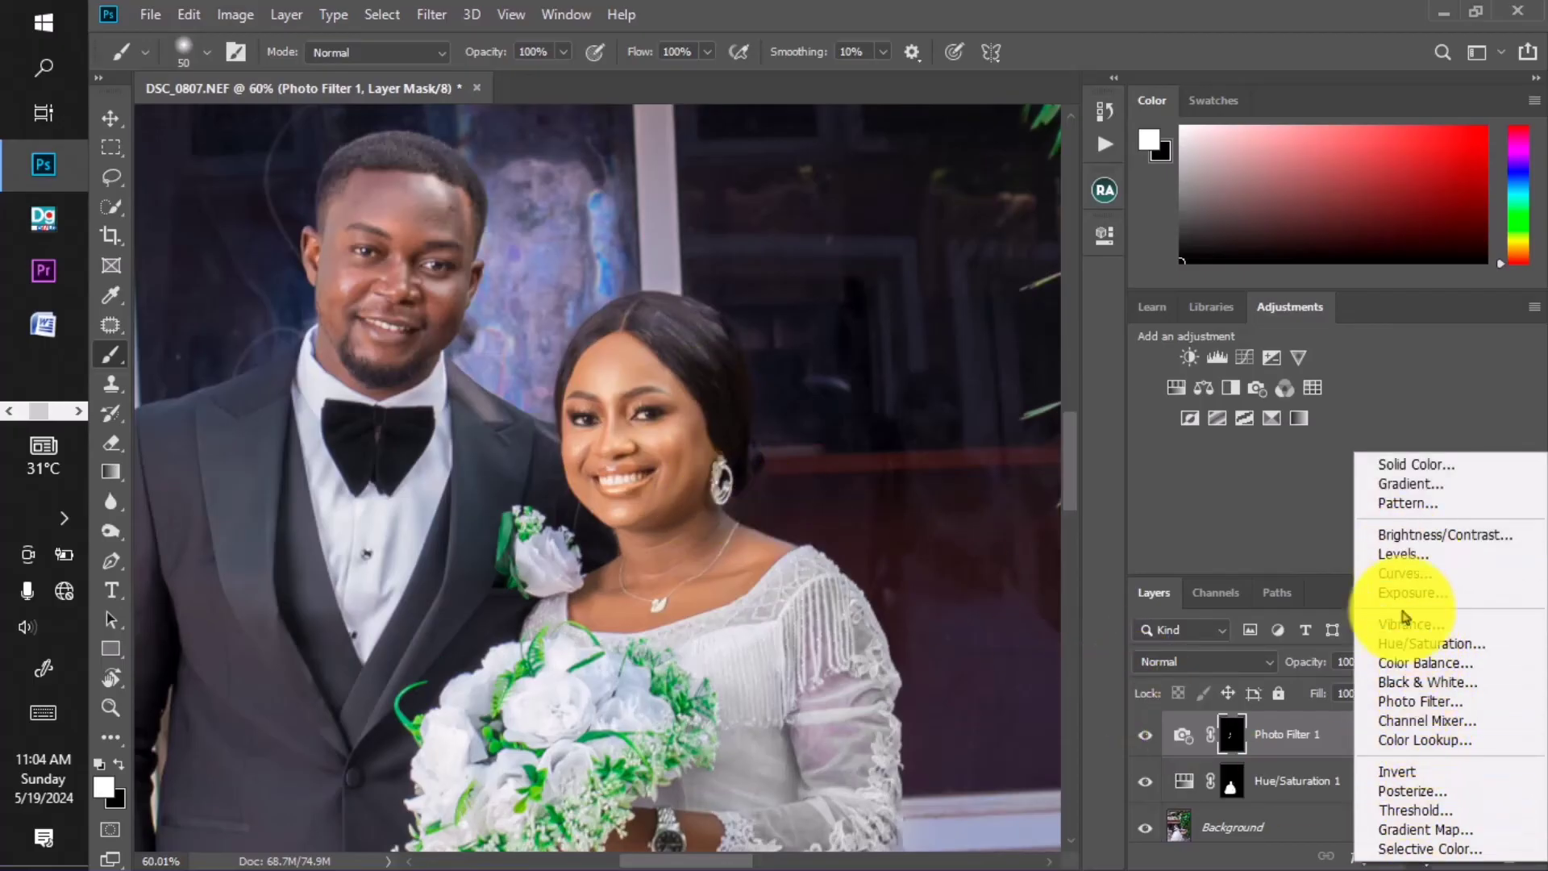
pyautogui.click(1424, 851)
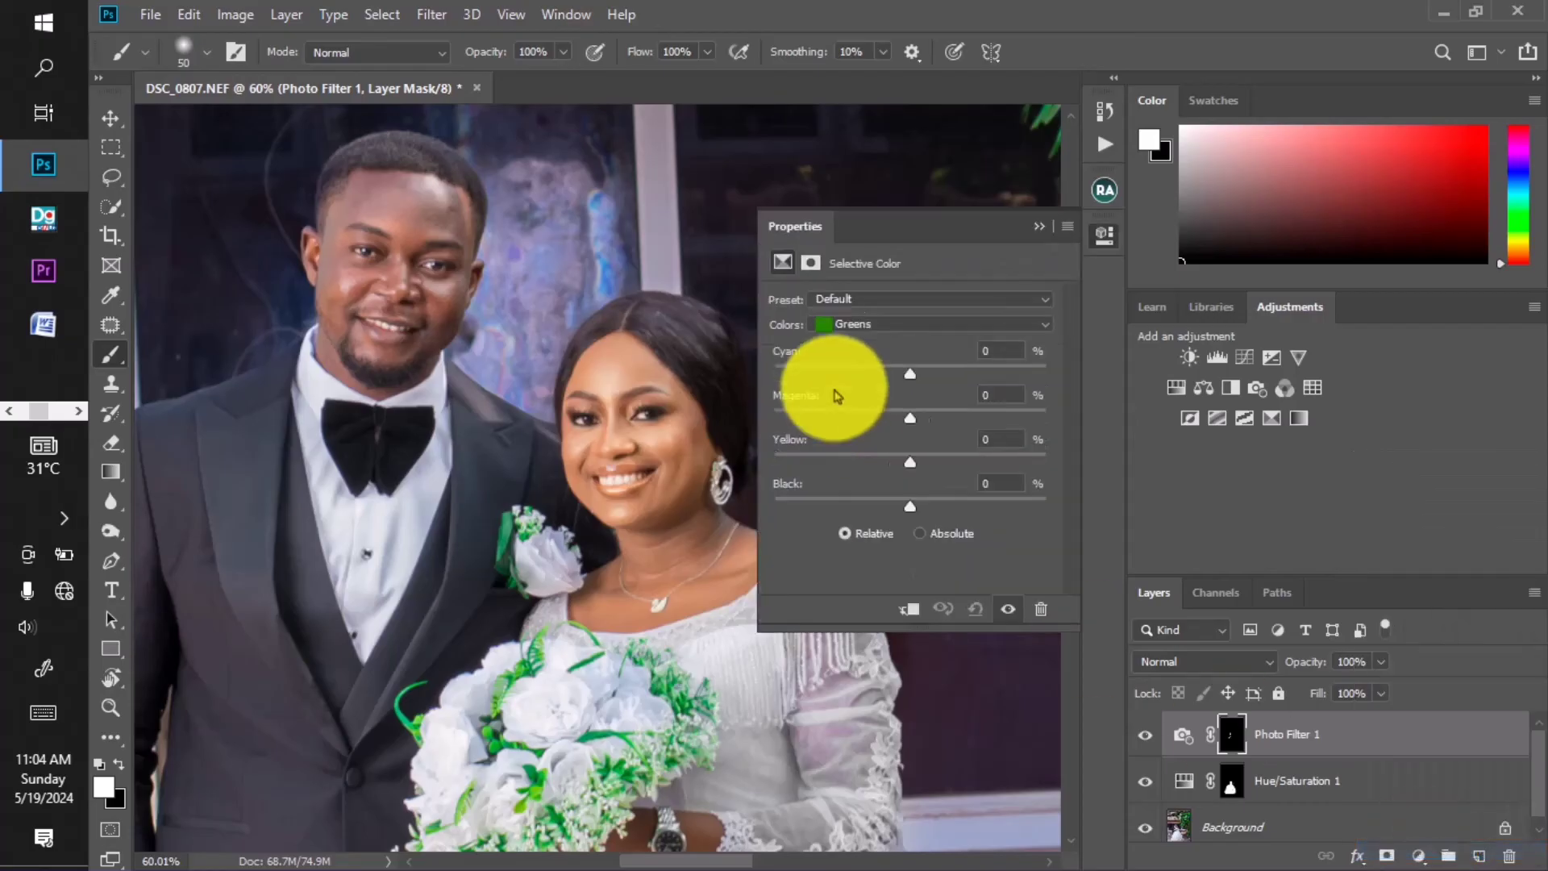
pyautogui.moveTo(681, 443); pyautogui.dragTo(603, 436)
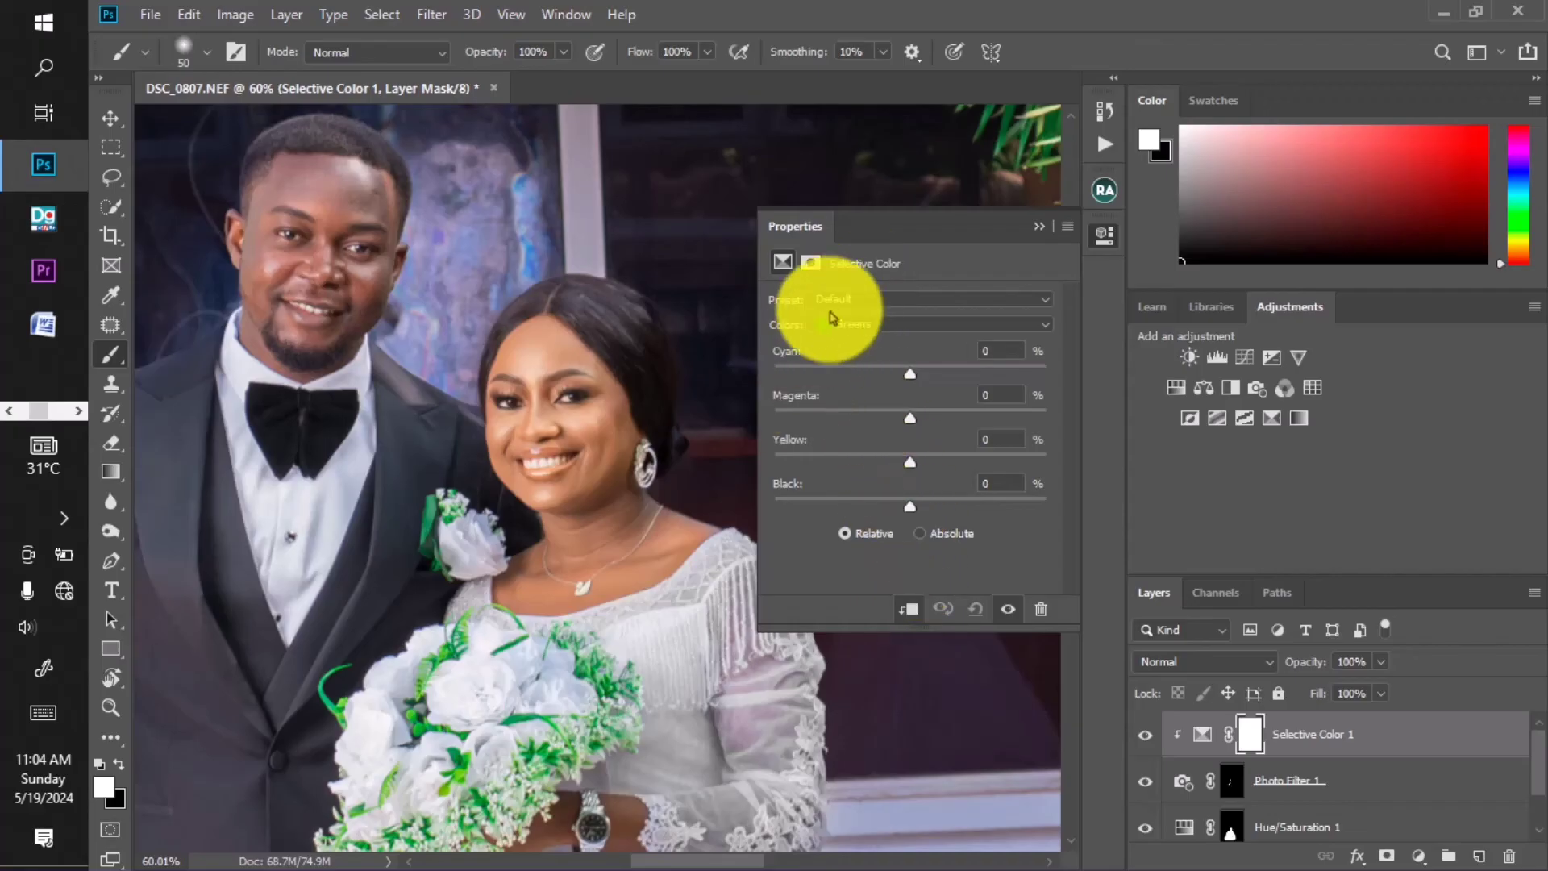
pyautogui.click(862, 326)
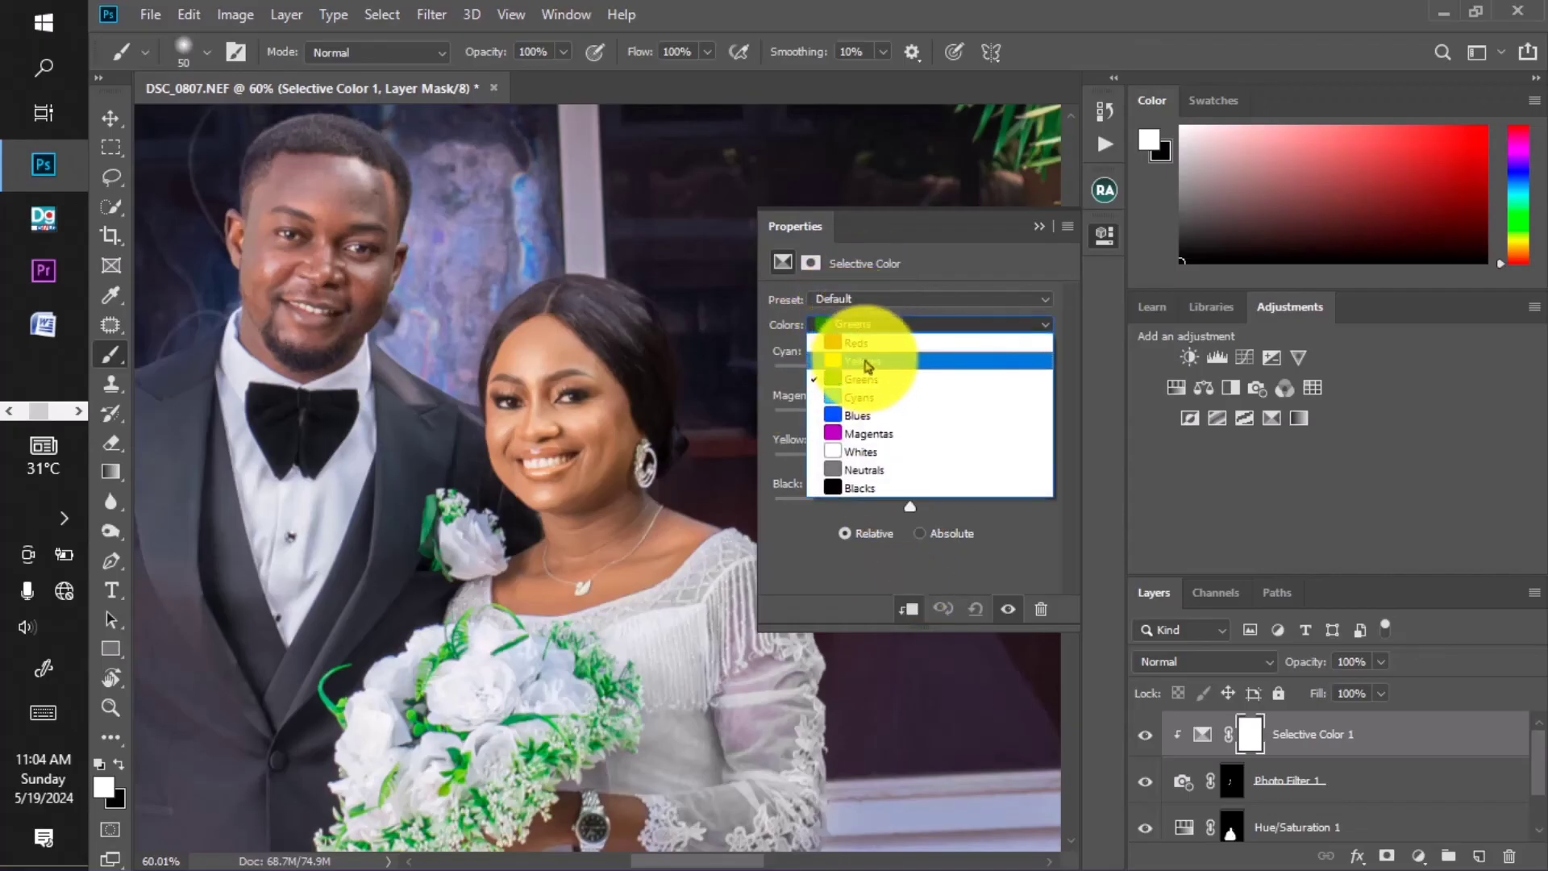
pyautogui.click(867, 363)
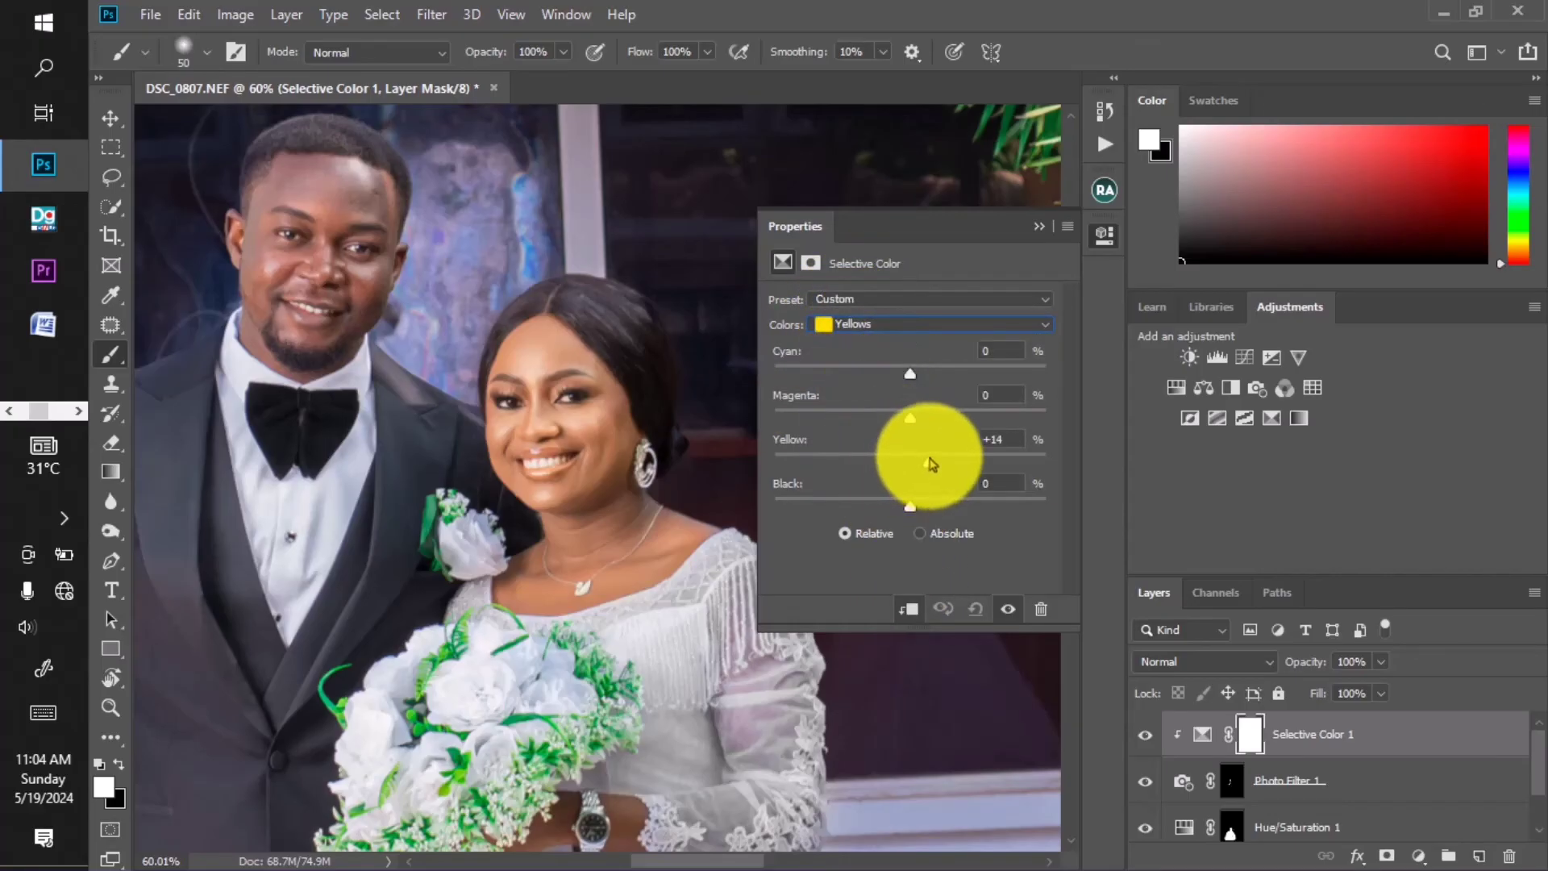
pyautogui.moveTo(940, 459); pyautogui.dragTo(1002, 456)
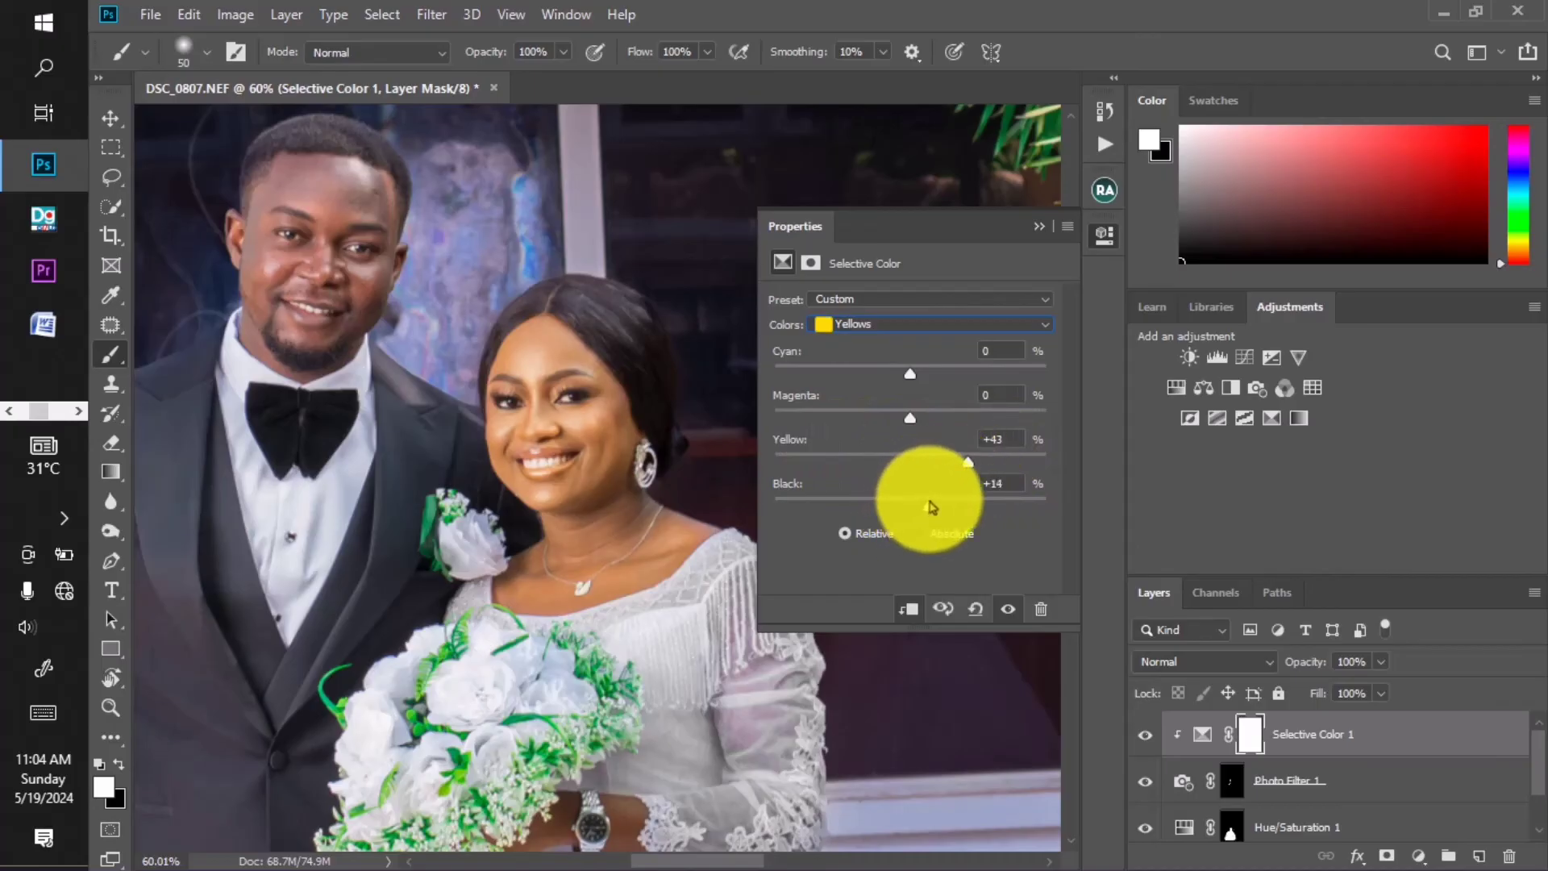
# Set the Reds of the Selective Color adjustment to Yellow +11% and Black +6%.
pyautogui.click(881, 324)
pyautogui.click(862, 337)
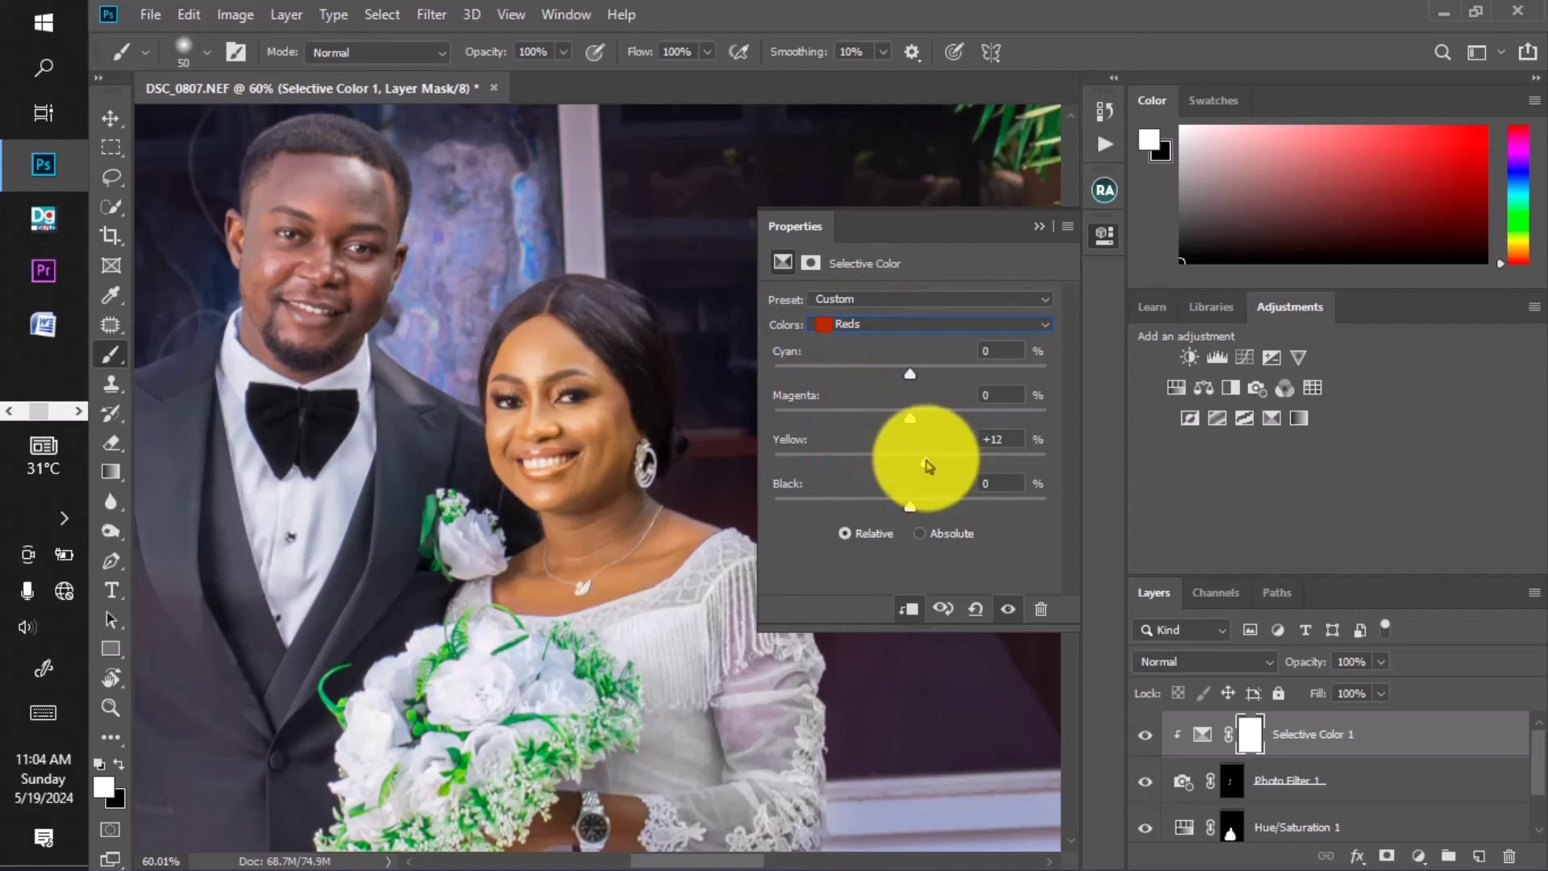
pyautogui.moveTo(928, 466); pyautogui.dragTo(924, 462)
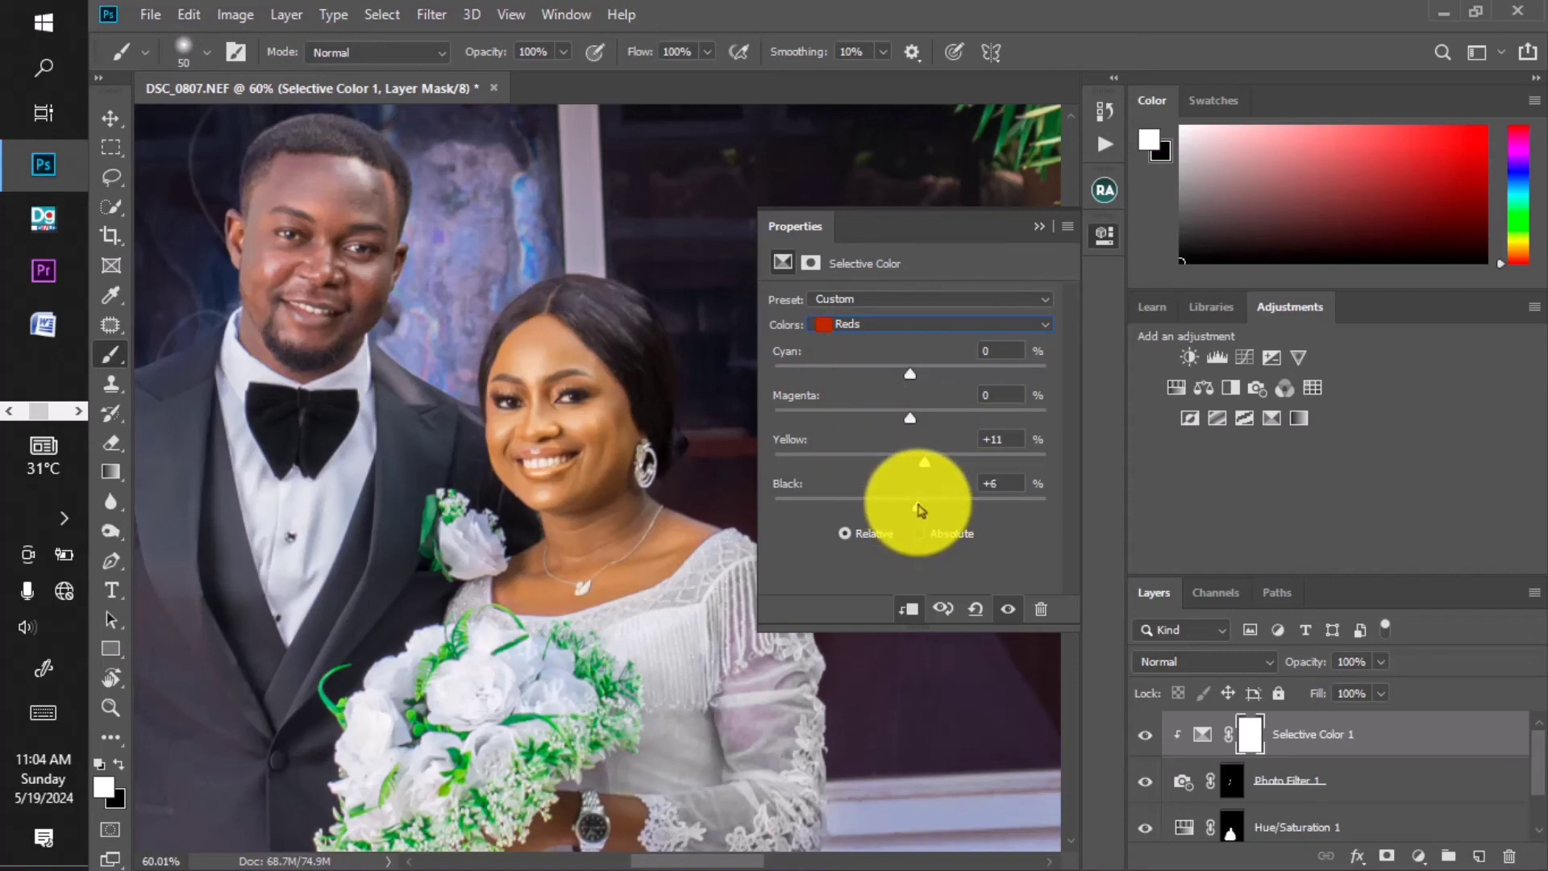
pyautogui.click(1037, 228)
# Compare the photo with and without the Selective Color layer and lower that layer's opacity to 60%.
pyautogui.hotkey('ctrl', '0')
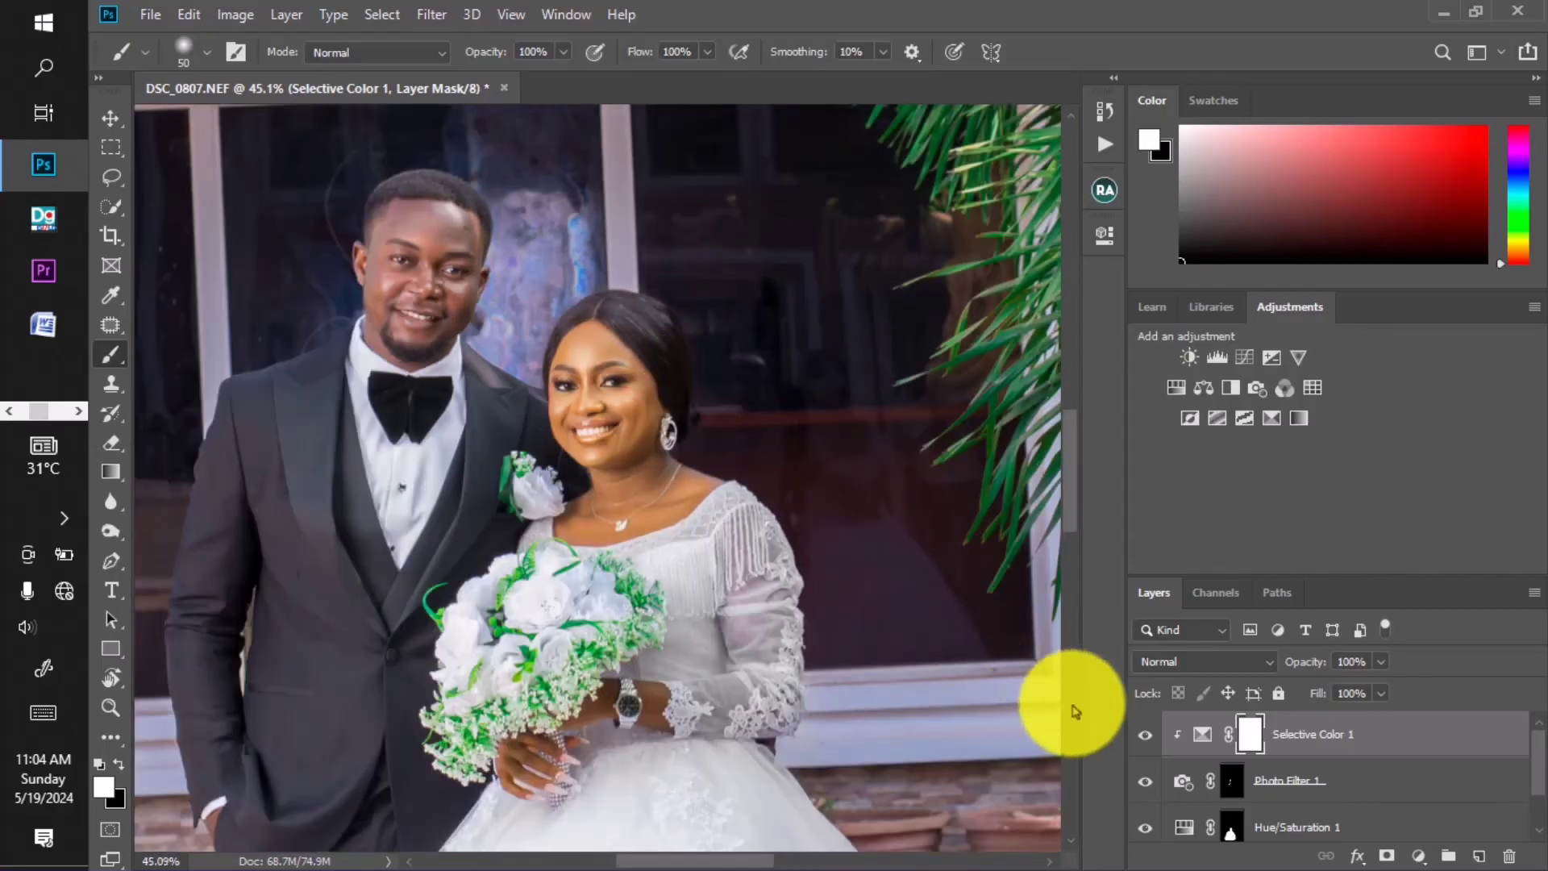
pyautogui.click(1144, 734)
pyautogui.scroll(-3, 568, 330)
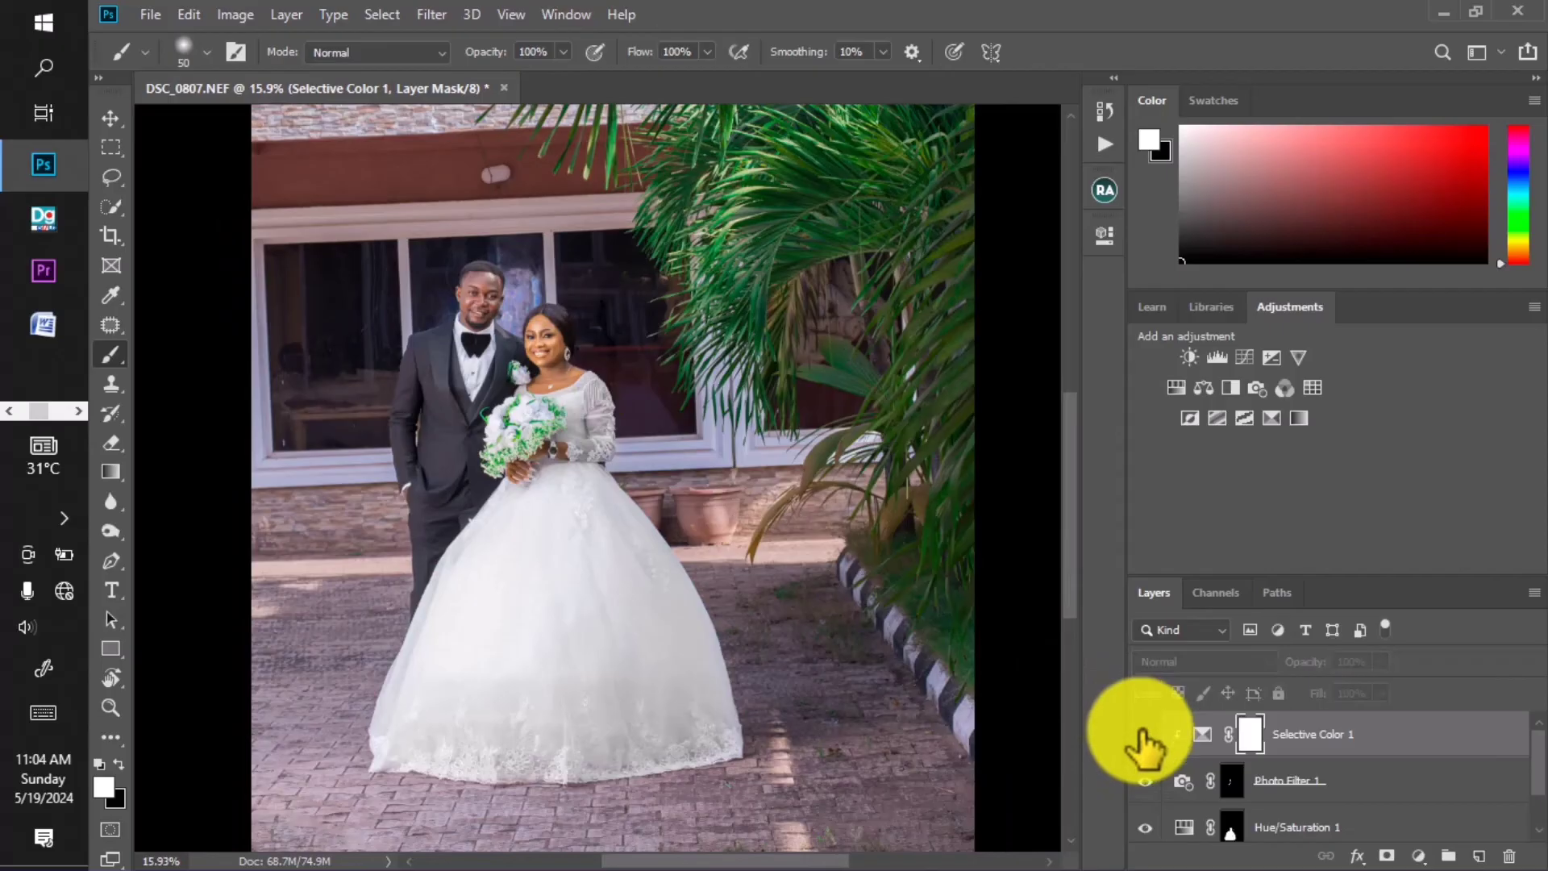
pyautogui.click(1145, 734)
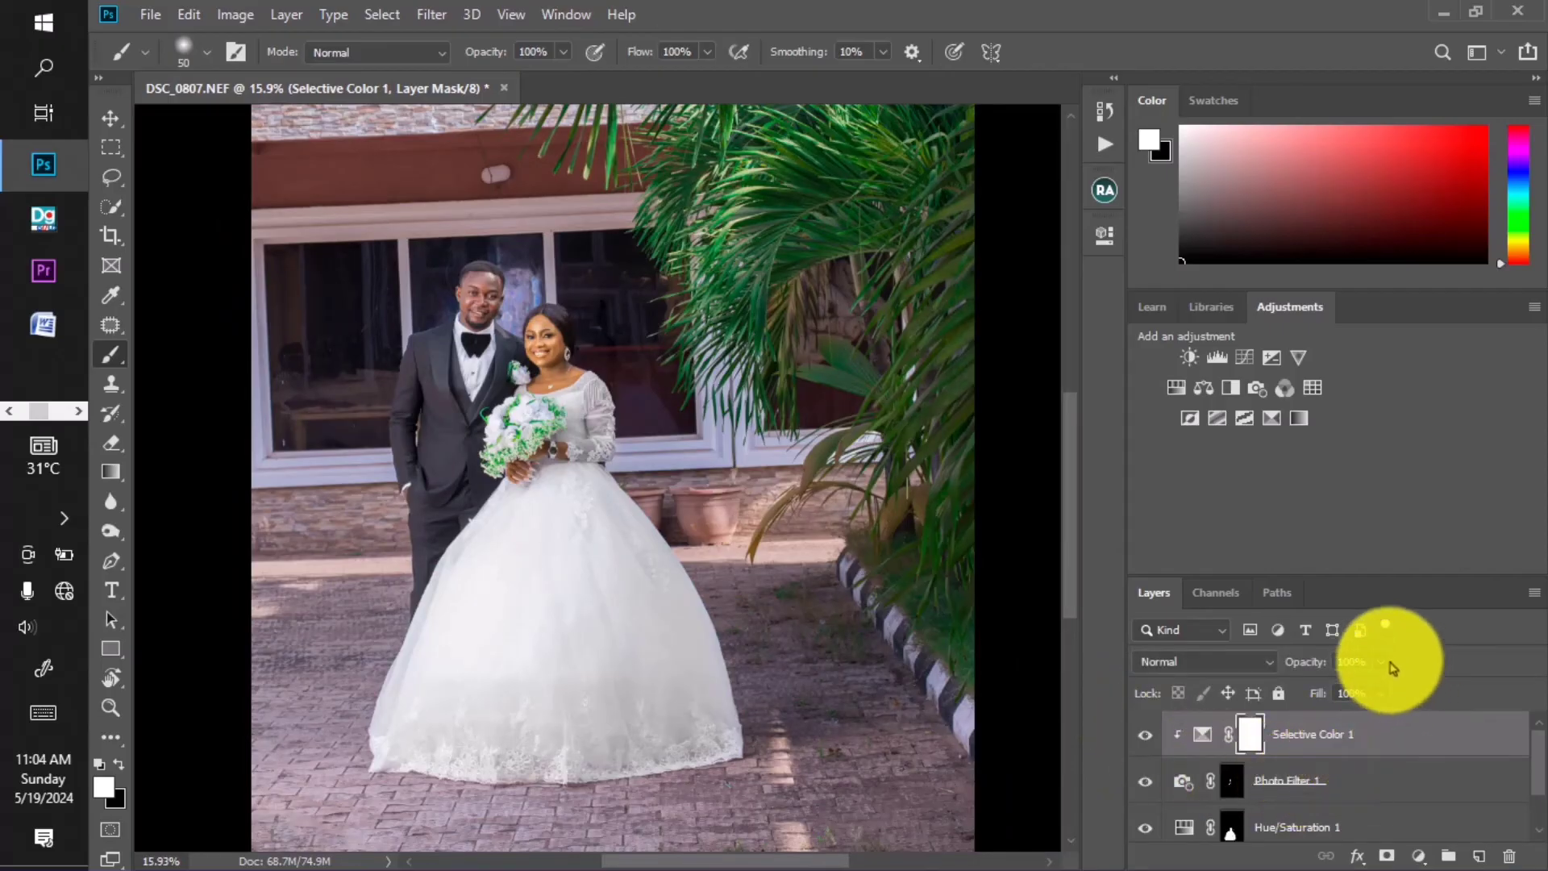
pyautogui.moveTo(1381, 662); pyautogui.dragTo(1359, 690)
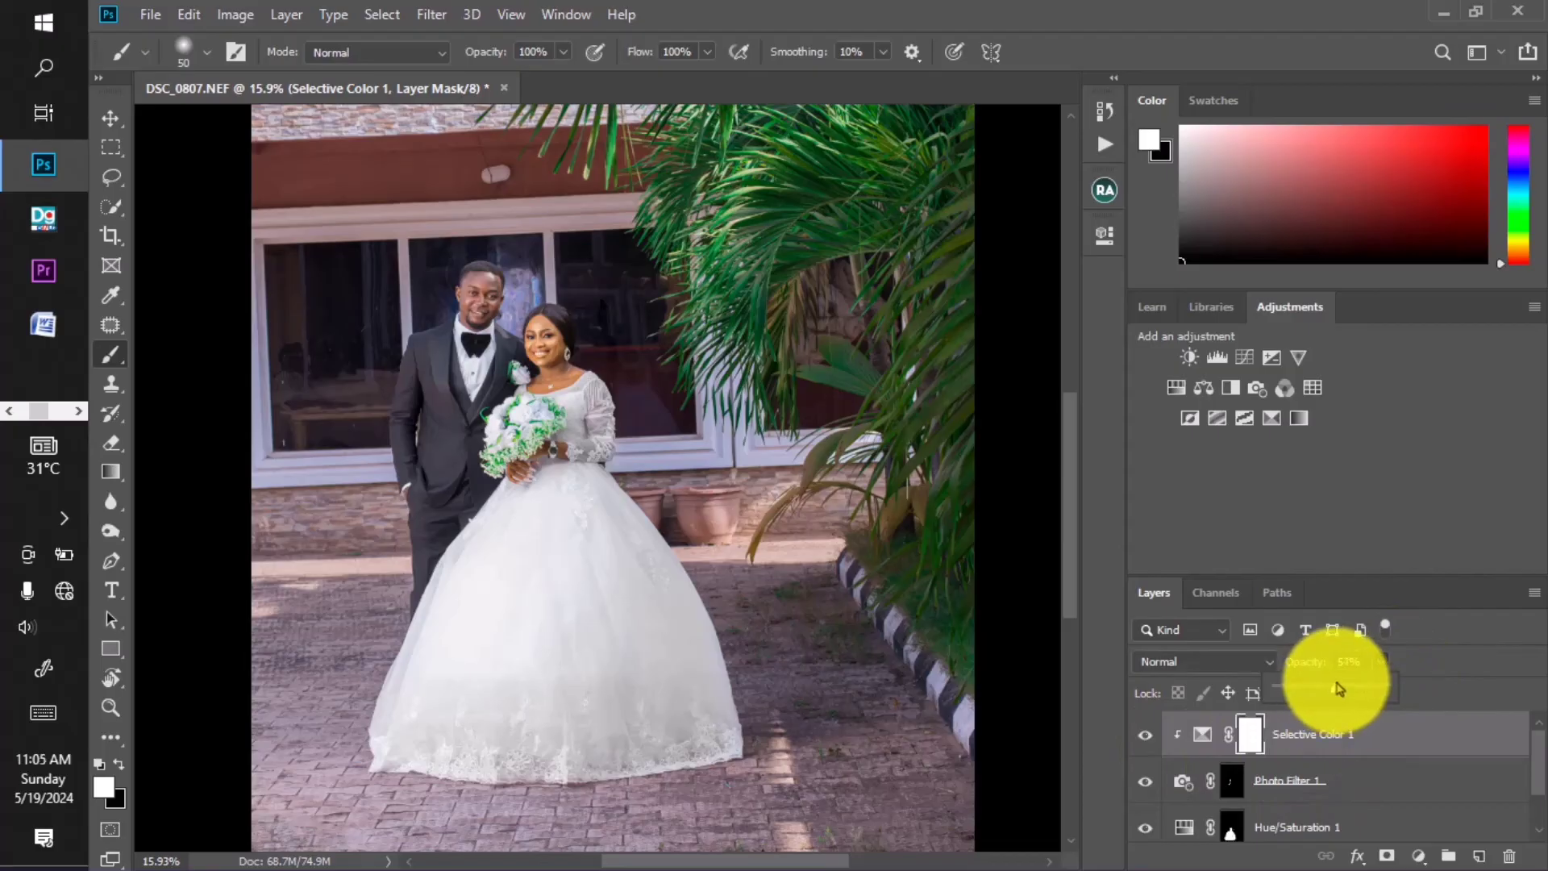
# Lower the Photo Filter layer's opacity to 66%.
pyautogui.click(1354, 782)
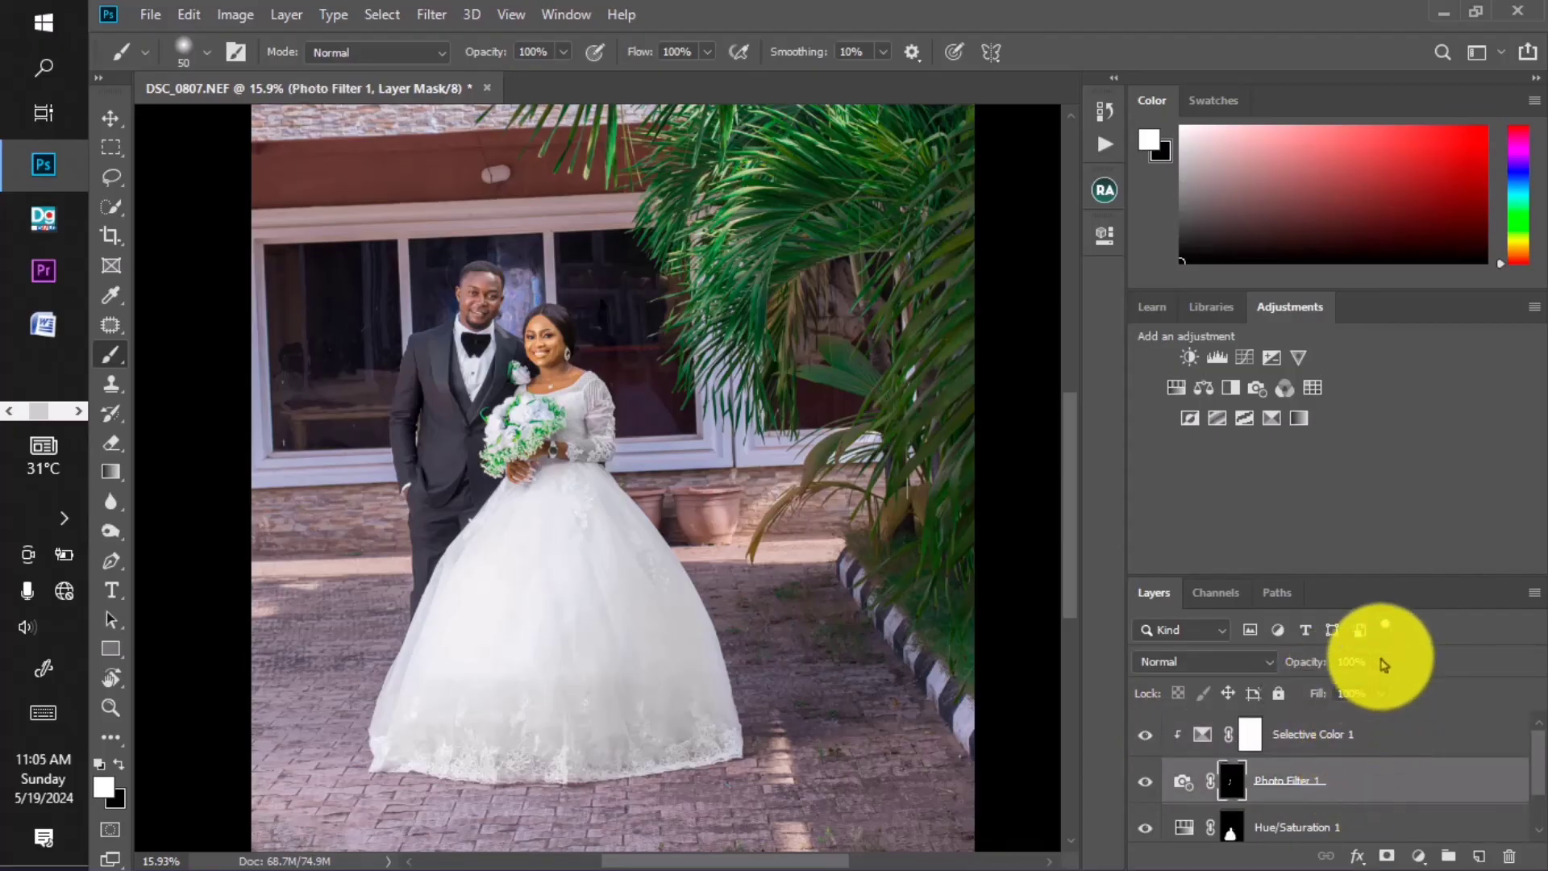
pyautogui.moveTo(1382, 662); pyautogui.dragTo(1382, 691)
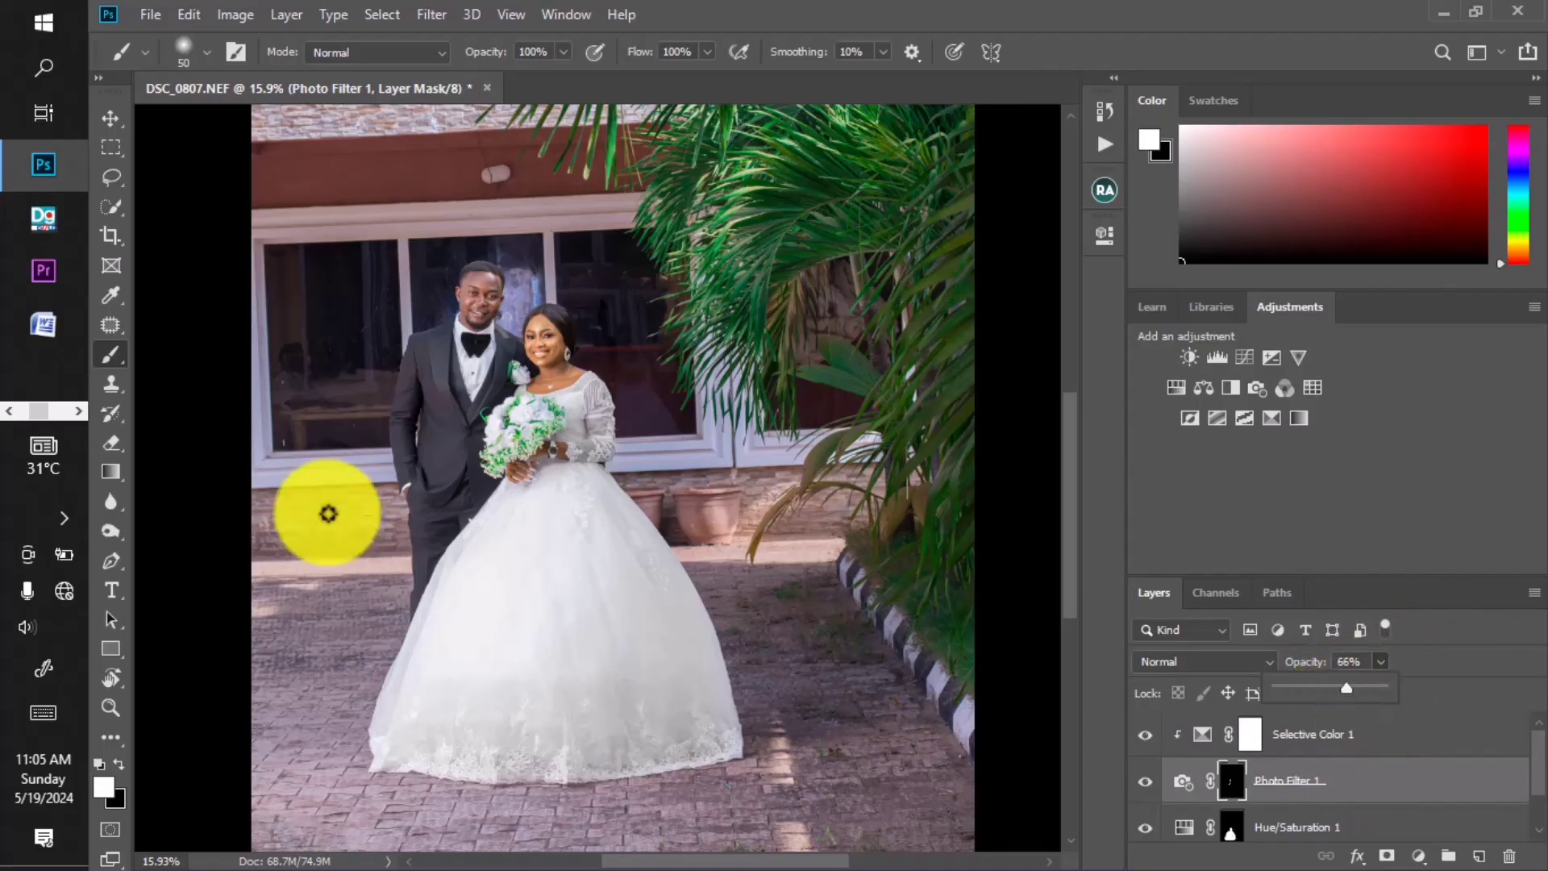
pyautogui.scroll(-2, 776, 569)
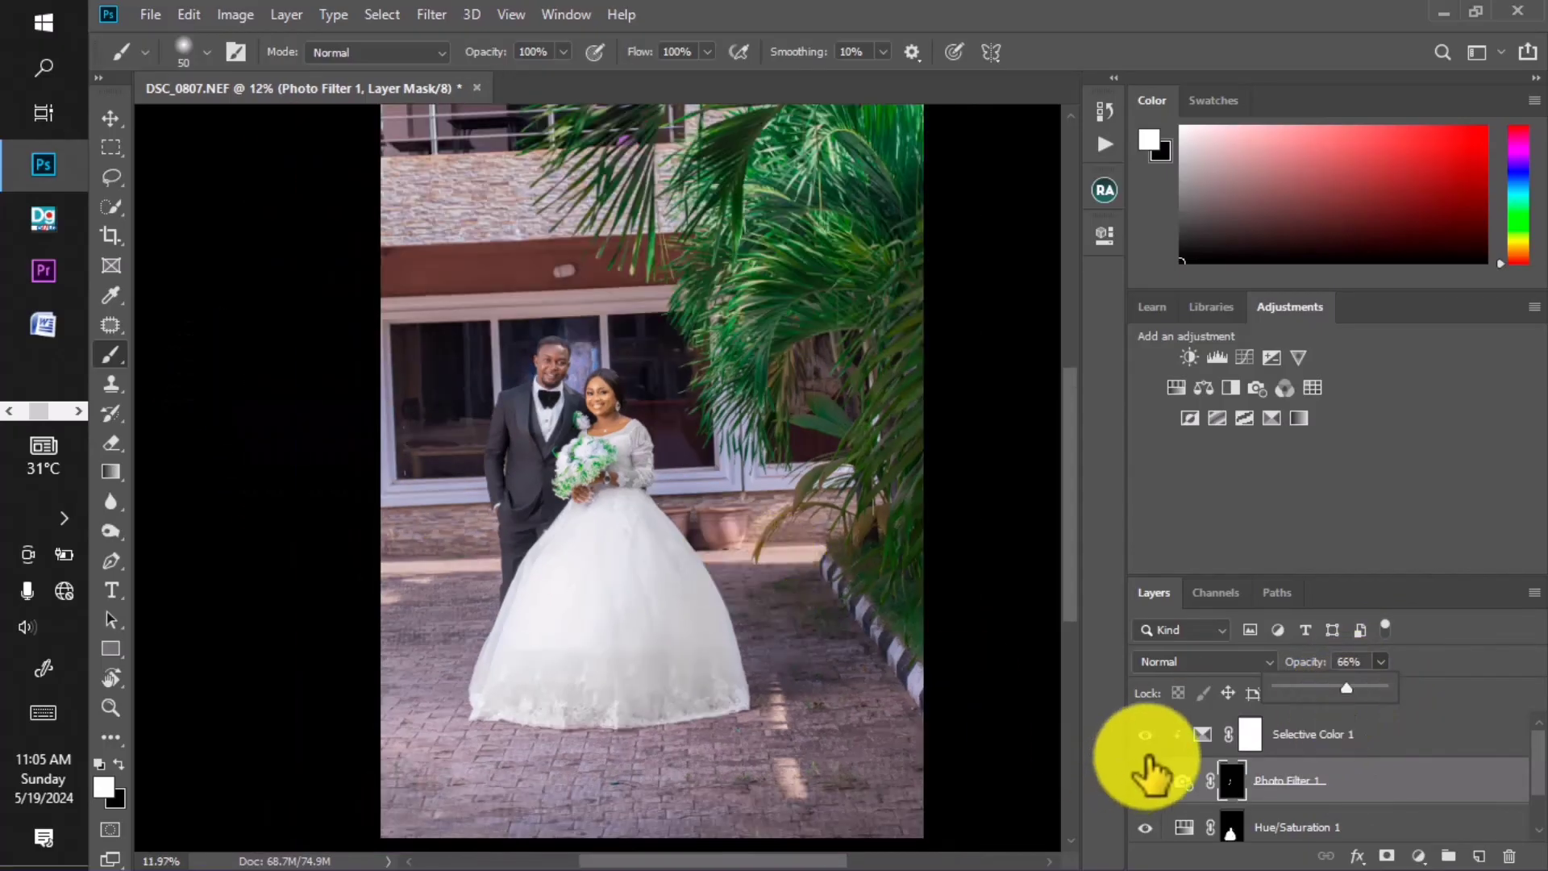
# Examine the bride's and groom's skin tones close up and in the wider view, with the Selective Color layer selected.
pyautogui.click(1407, 735)
pyautogui.scroll(3, 632, 419)
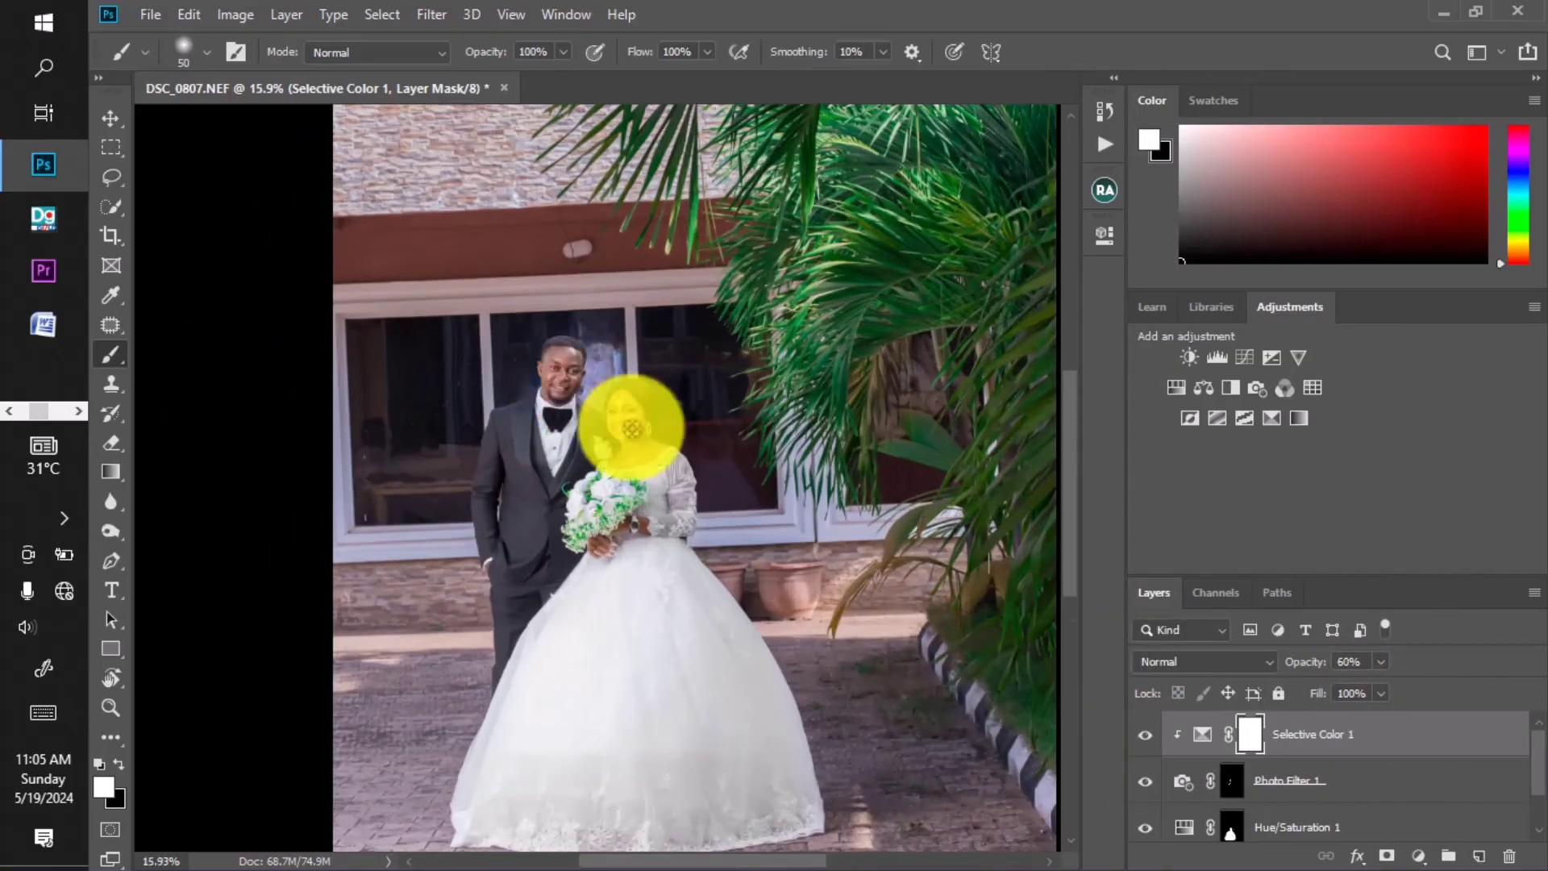
pyautogui.scroll(-1, 642, 429)
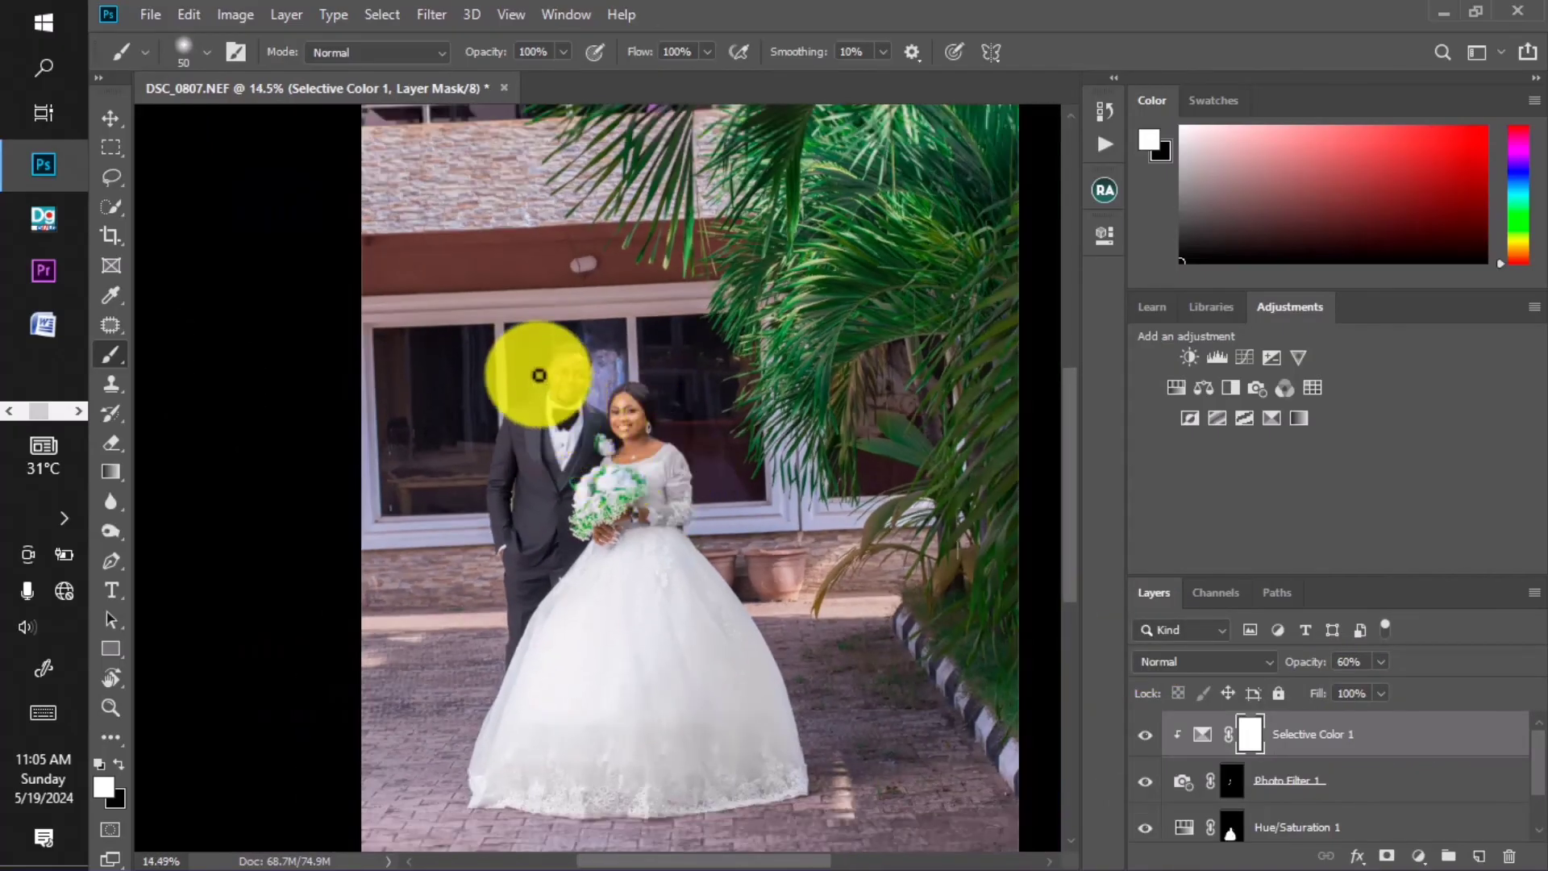
pyautogui.scroll(1, 568, 362)
pyautogui.scroll(2, 576, 351)
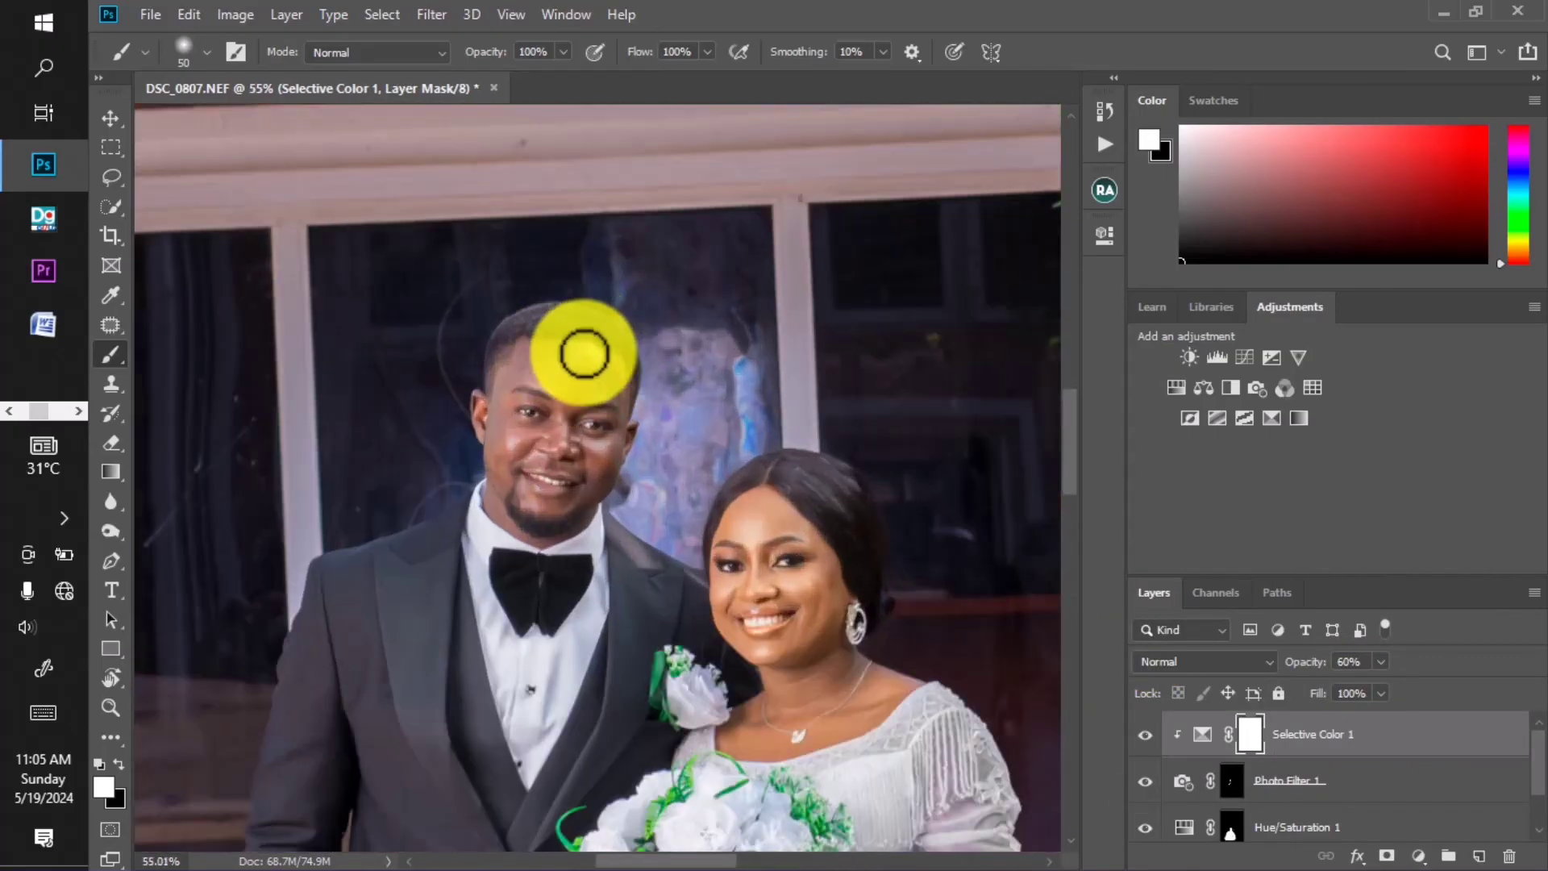
pyautogui.scroll(-2, 586, 363)
pyautogui.scroll(1, 587, 363)
pyautogui.scroll(-1, 715, 423)
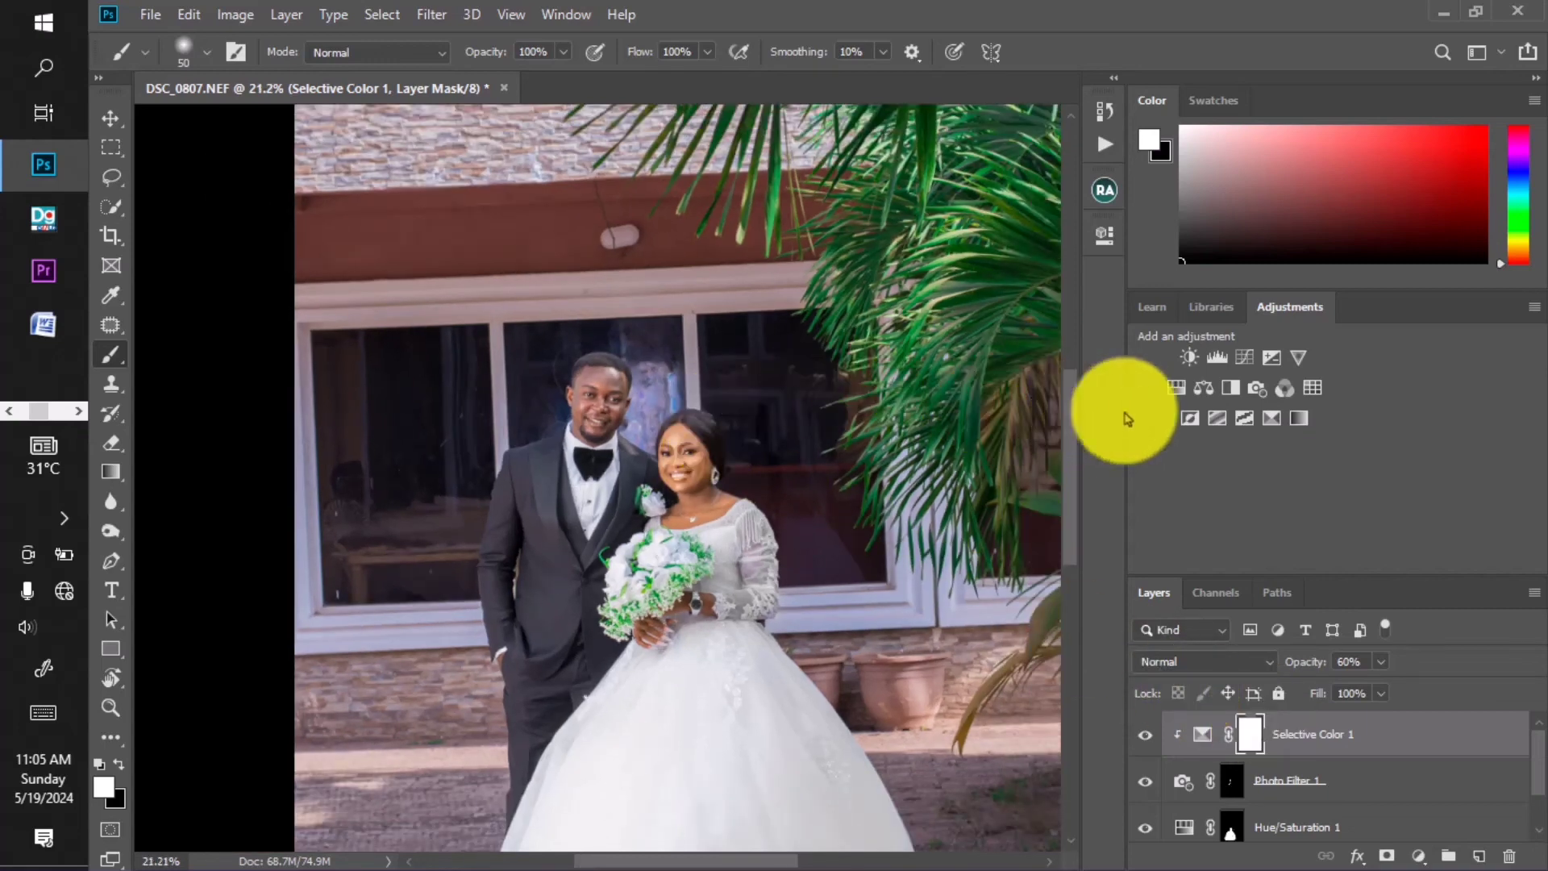
# Add a Hue/Saturation adjustment above the Selective Color layer and set its Reds saturation to -28.
pyautogui.click(1176, 389)
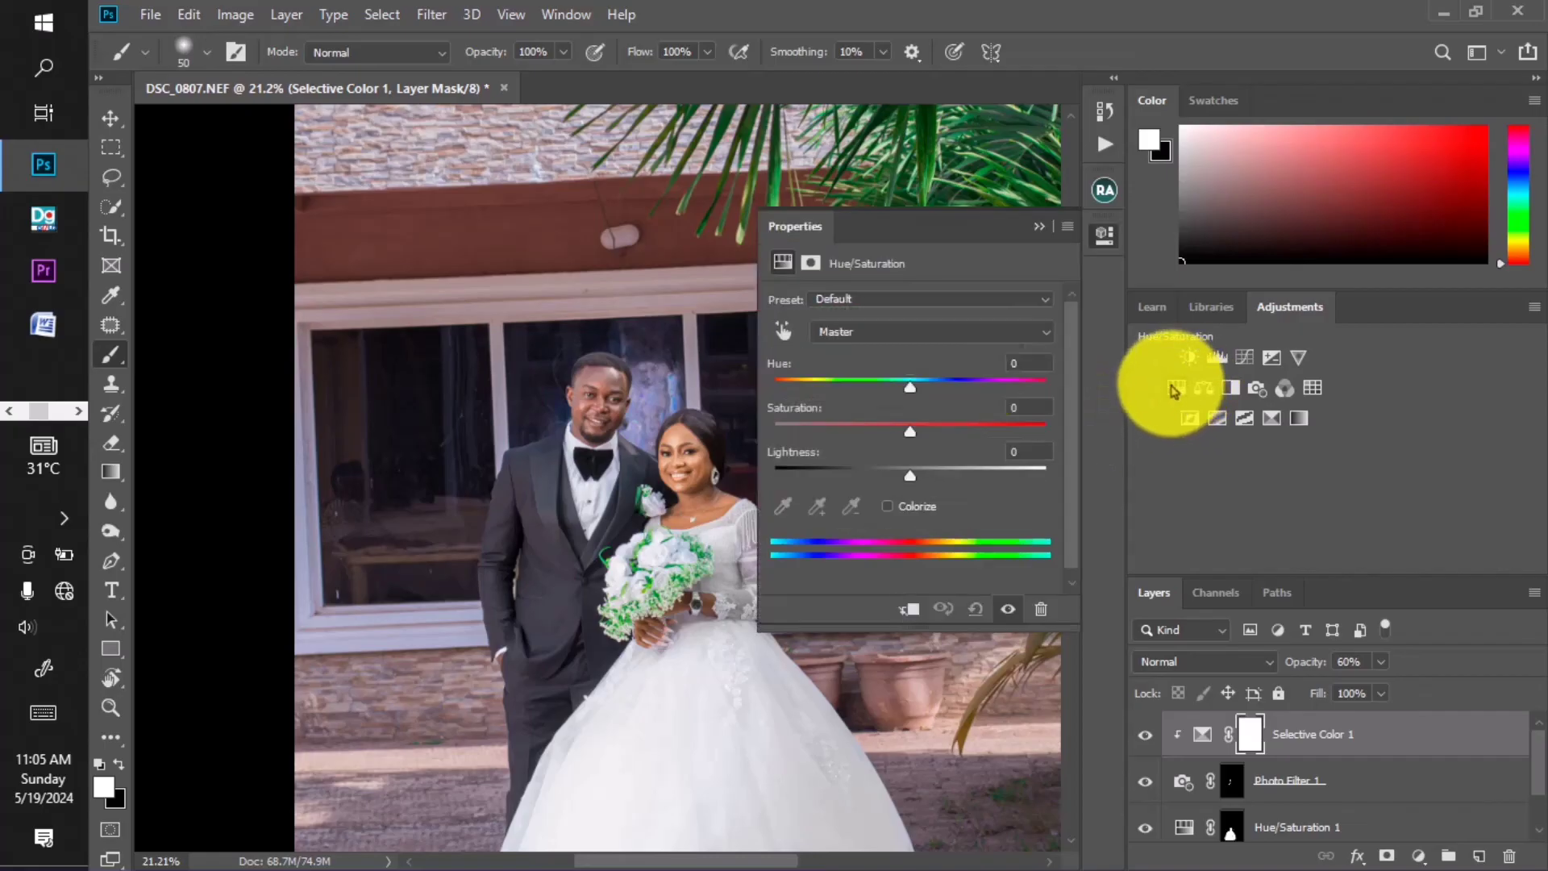
pyautogui.click(846, 333)
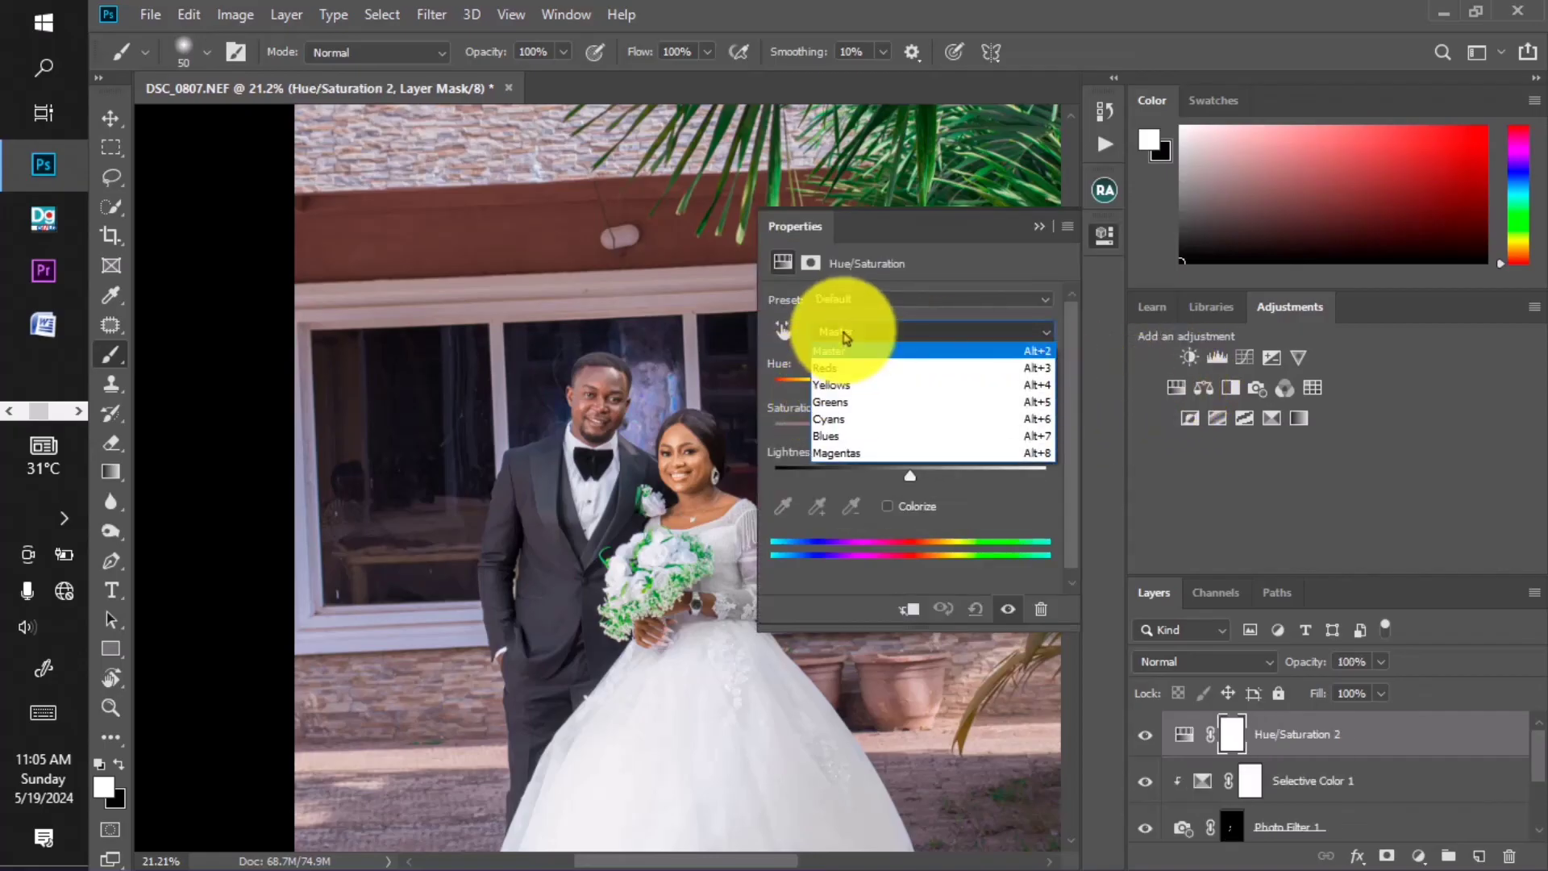
pyautogui.click(826, 368)
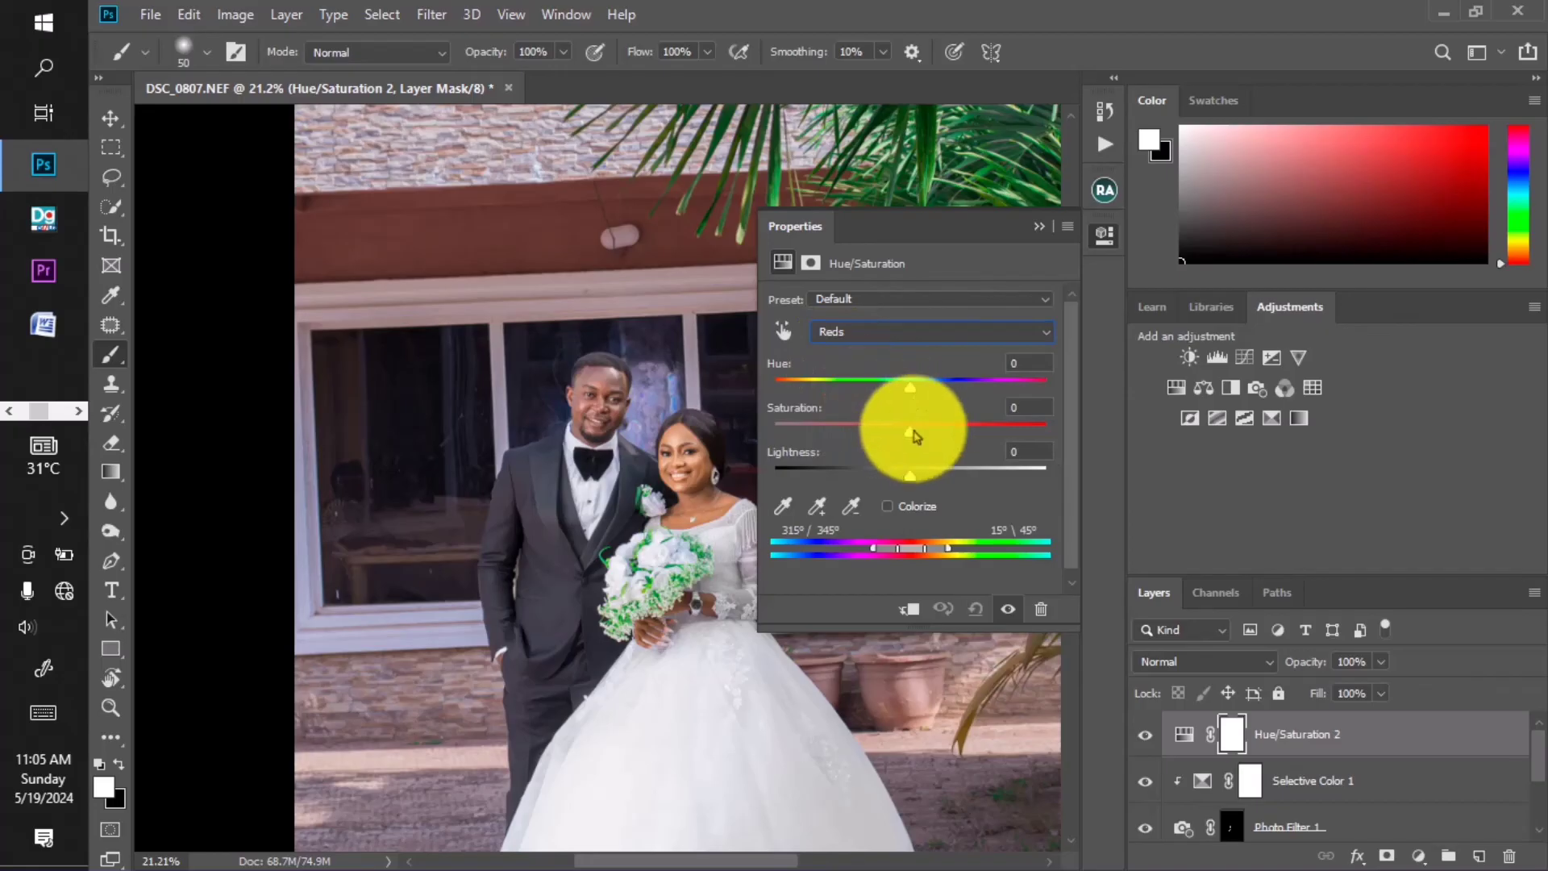
pyautogui.moveTo(910, 437); pyautogui.dragTo(887, 436)
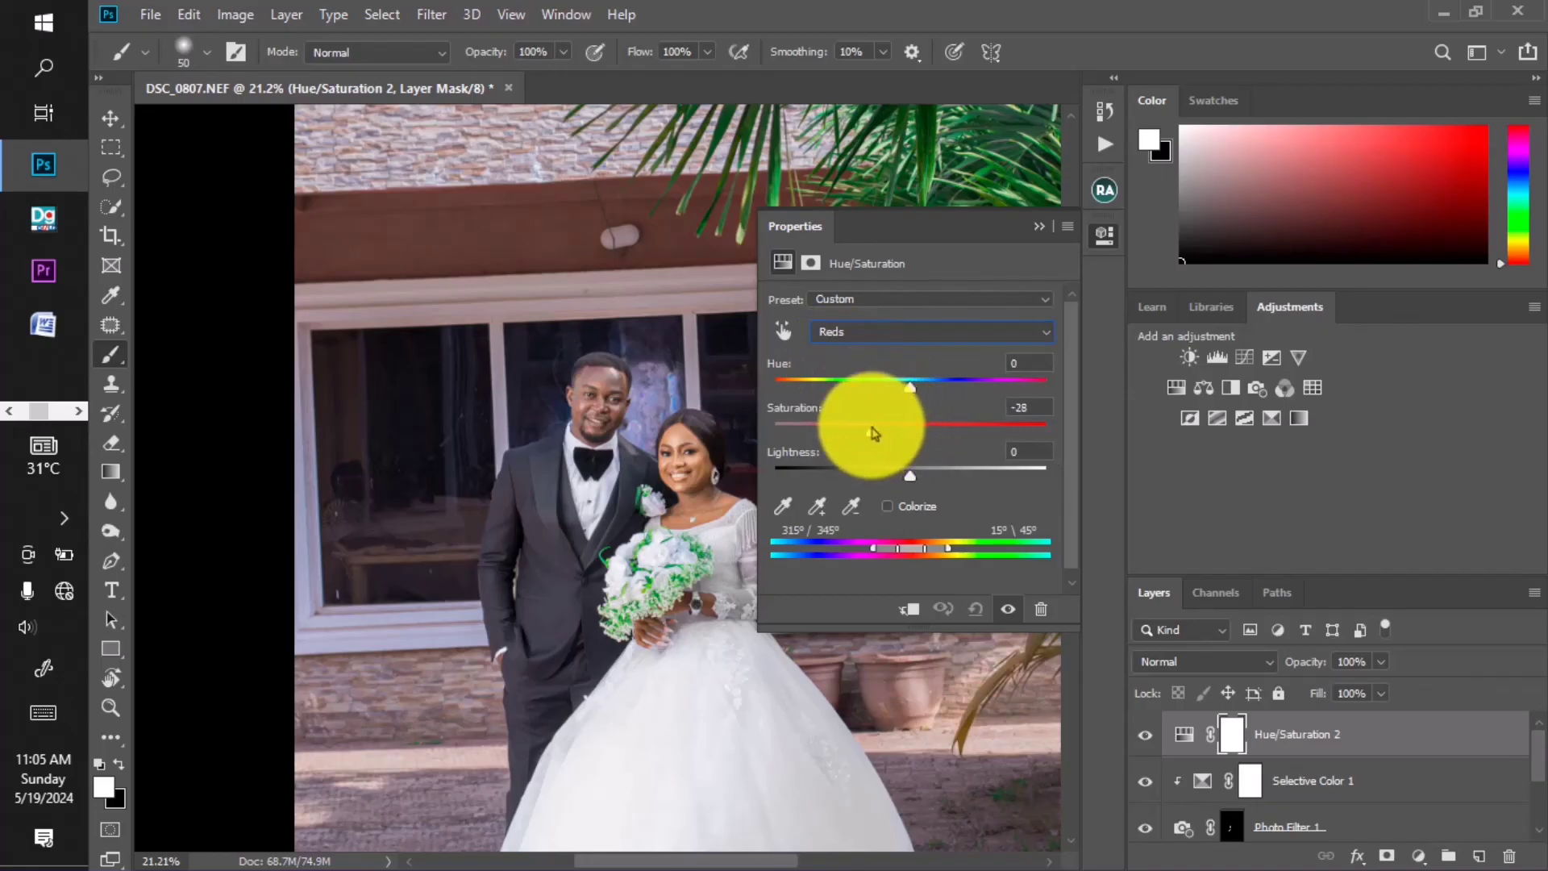
# Invert the new Hue/Saturation layer's mask to black.
pyautogui.click(810, 263)
pyautogui.click(952, 576)
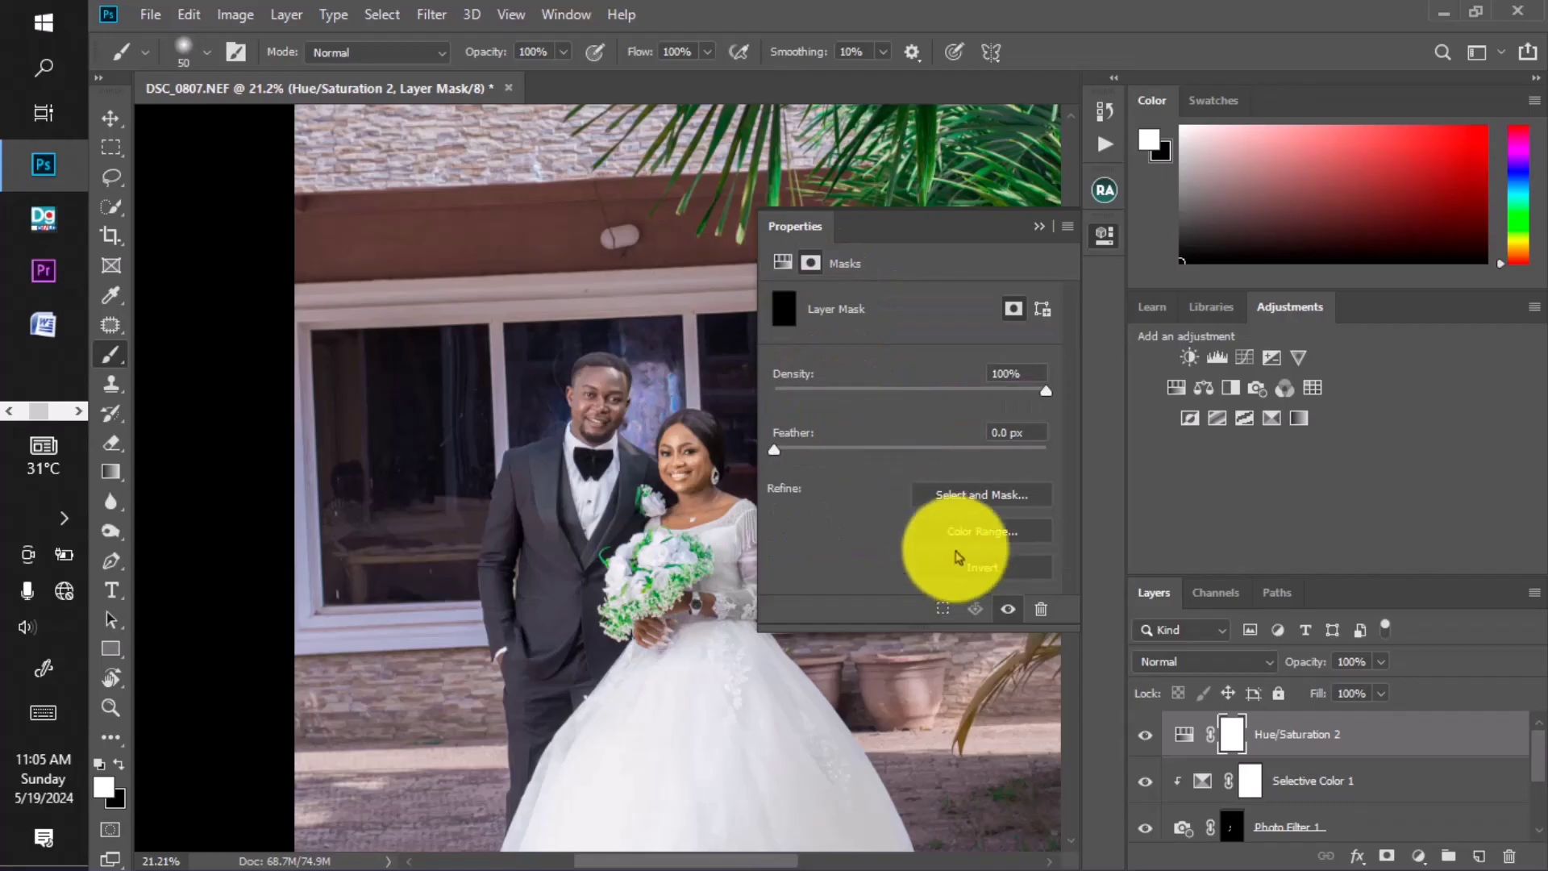
pyautogui.click(1039, 227)
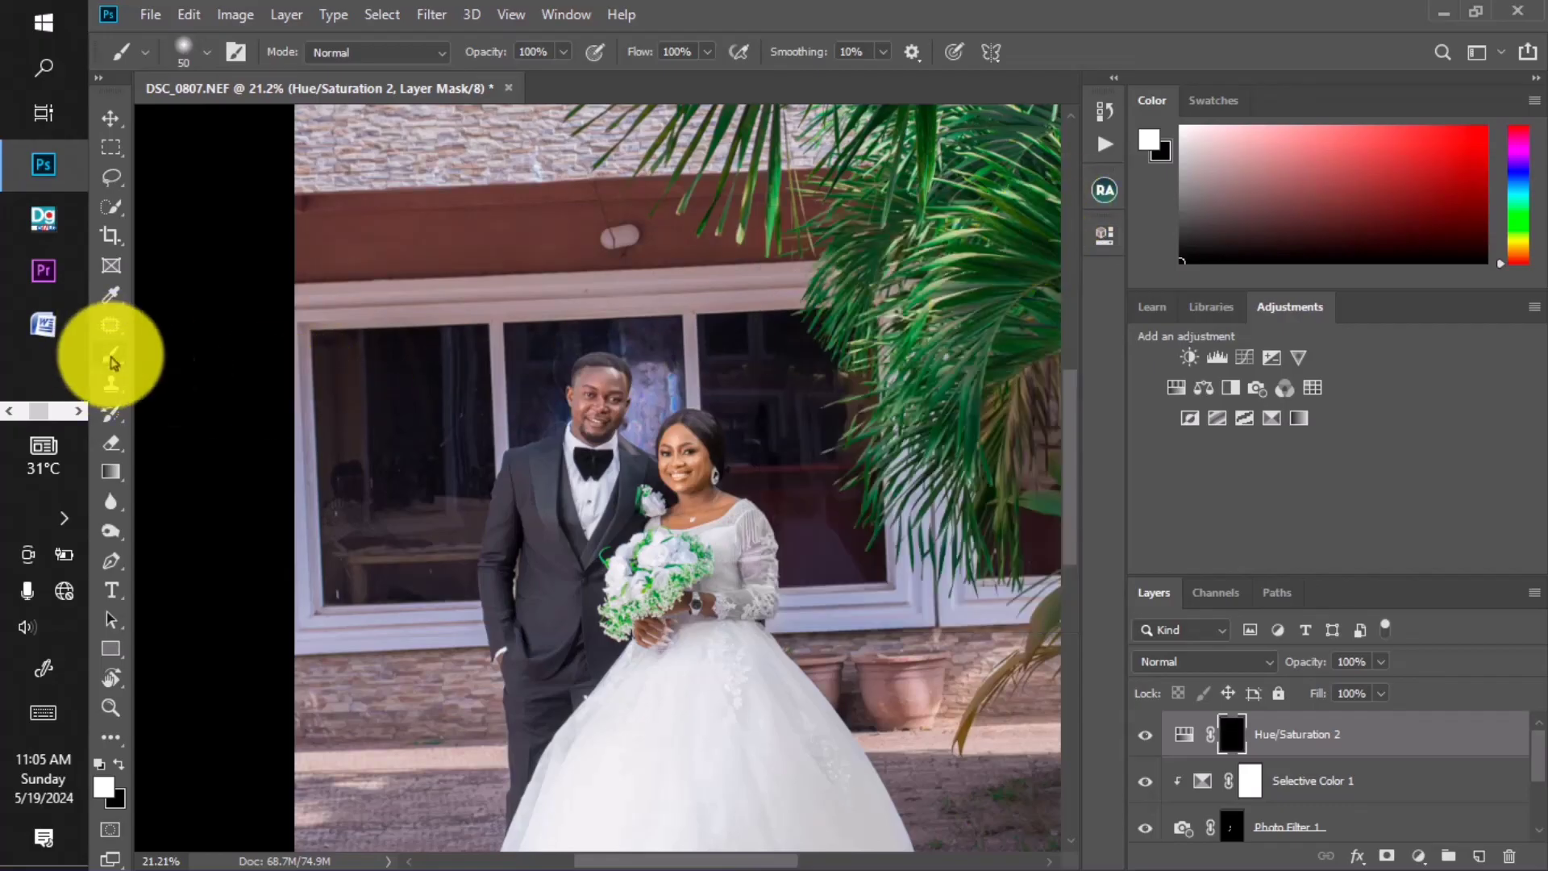
# Paint the Hue/Saturation mask white over the groom's face and ear, reducing the brush from 90 to 47 px for the edges.
pyautogui.scroll(4, 600, 395)
pyautogui.scroll(10, 595, 380)
pyautogui.scroll(1, 576, 393)
pyautogui.moveTo(580, 402)
pyautogui.mouseDown()
pyautogui.moveTo(602, 416)
pyautogui.moveTo(597, 348)
pyautogui.mouseUp()
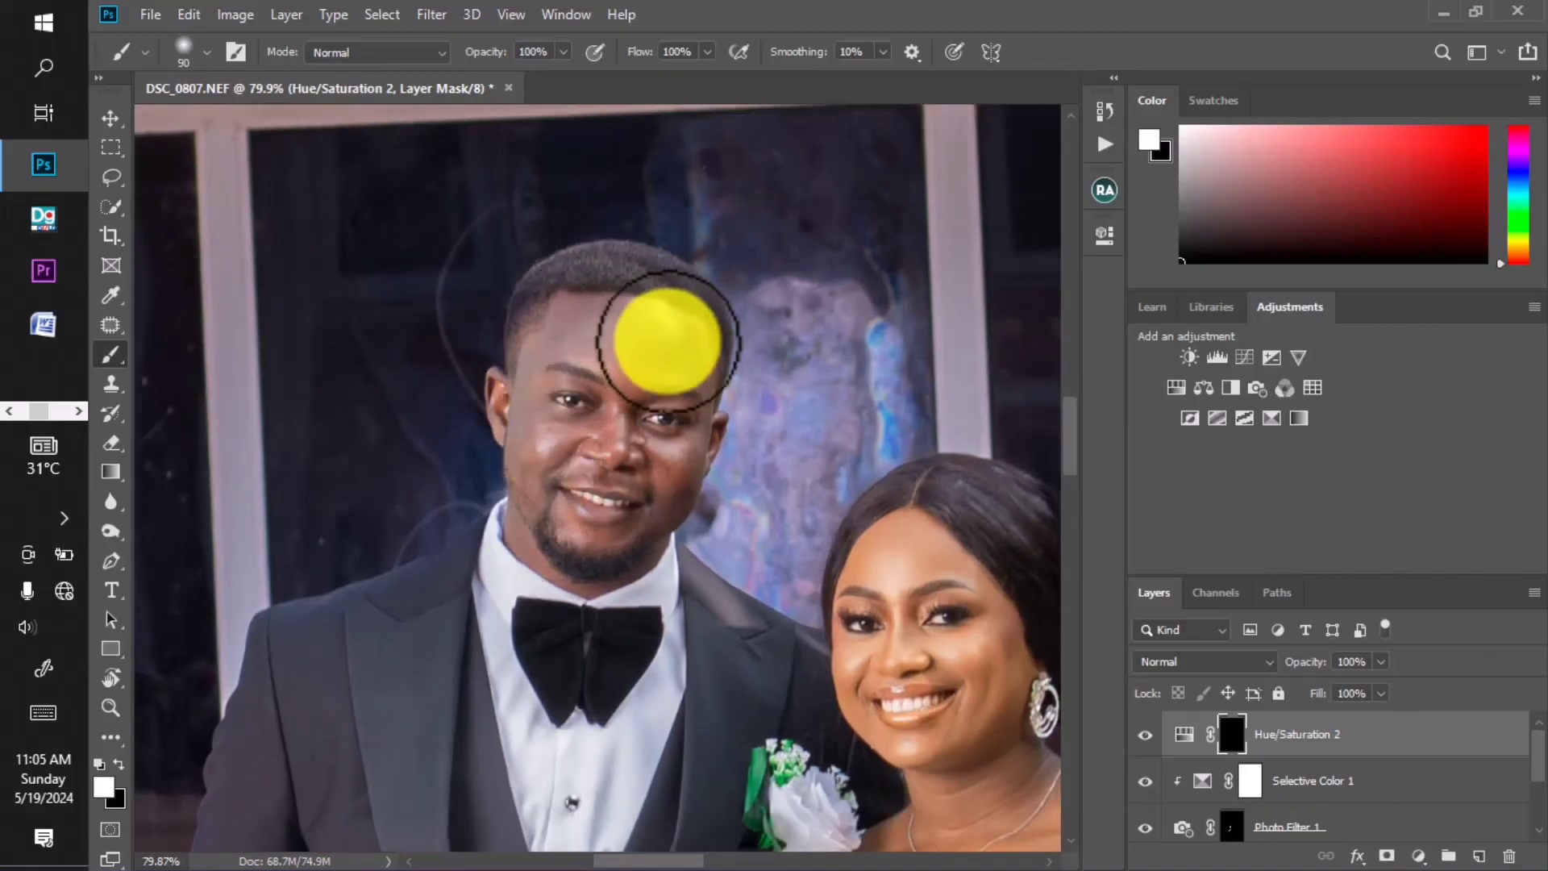
pyautogui.moveTo(625, 441)
pyautogui.mouseDown()
pyautogui.moveTo(578, 462)
pyautogui.moveTo(665, 455)
pyautogui.moveTo(656, 491)
pyautogui.moveTo(698, 335)
pyautogui.moveTo(621, 322)
pyautogui.moveTo(512, 405)
pyautogui.moveTo(527, 502)
pyautogui.moveTo(568, 499)
pyautogui.moveTo(525, 541)
pyautogui.moveTo(573, 574)
pyautogui.moveTo(618, 570)
pyautogui.moveTo(653, 503)
pyautogui.moveTo(566, 516)
pyautogui.moveTo(557, 480)
pyautogui.moveTo(615, 482)
pyautogui.moveTo(692, 443)
pyautogui.moveTo(706, 344)
pyautogui.moveTo(681, 326)
pyautogui.moveTo(615, 330)
pyautogui.moveTo(508, 409)
pyautogui.mouseUp()
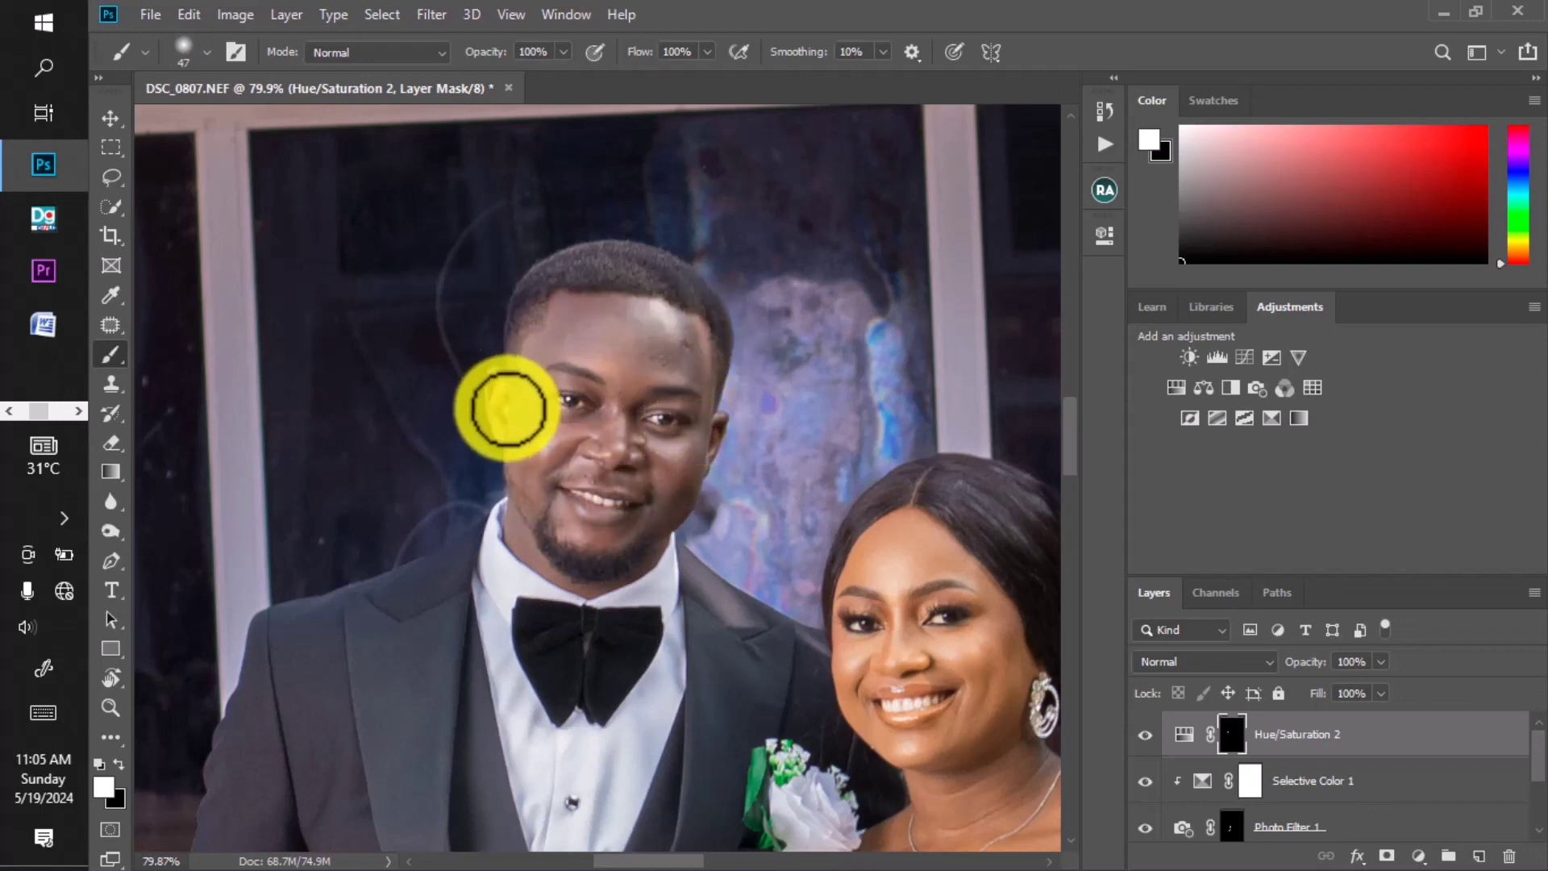
# Paint the red desaturation onto the groom's exposed wrist at his trouser pocket with a smaller brush.
pyautogui.press('space')
pyautogui.moveTo(556, 454); pyautogui.dragTo(597, 81)
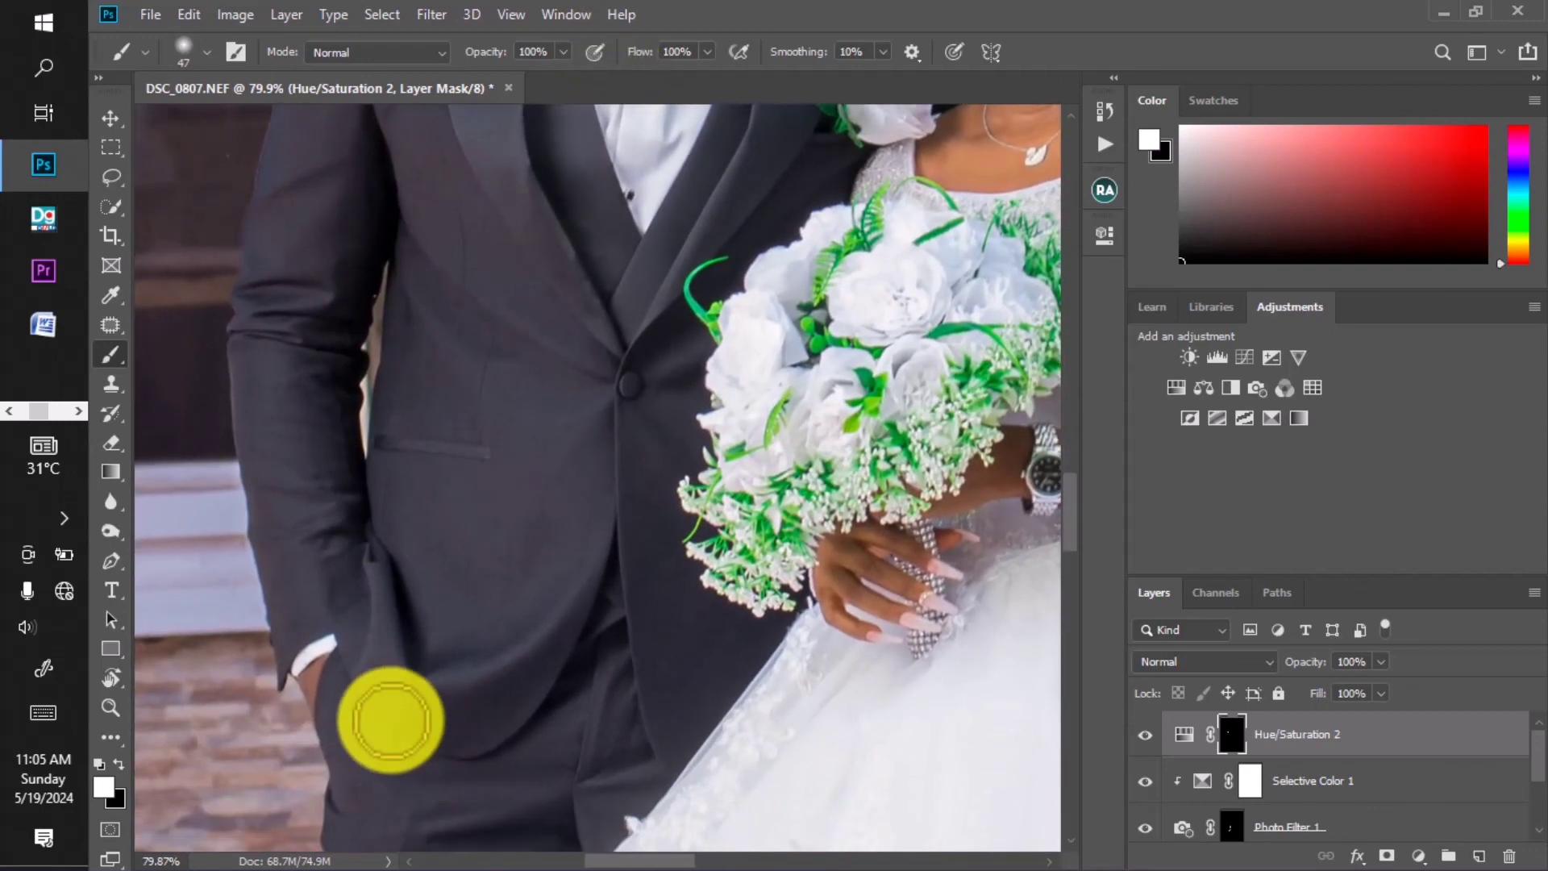
pyautogui.press('[')
pyautogui.press('[')
pyautogui.press('[')
pyautogui.moveTo(307, 691); pyautogui.dragTo(329, 654)
# Check the groom's desaturated skin at different zoom levels and lower the new Hue/Saturation layer's opacity to 37%.
pyautogui.scroll(-7, 360, 742)
pyautogui.press(']')
pyautogui.press(']')
pyautogui.press(']')
pyautogui.press(']')
pyautogui.scroll(3, 441, 494)
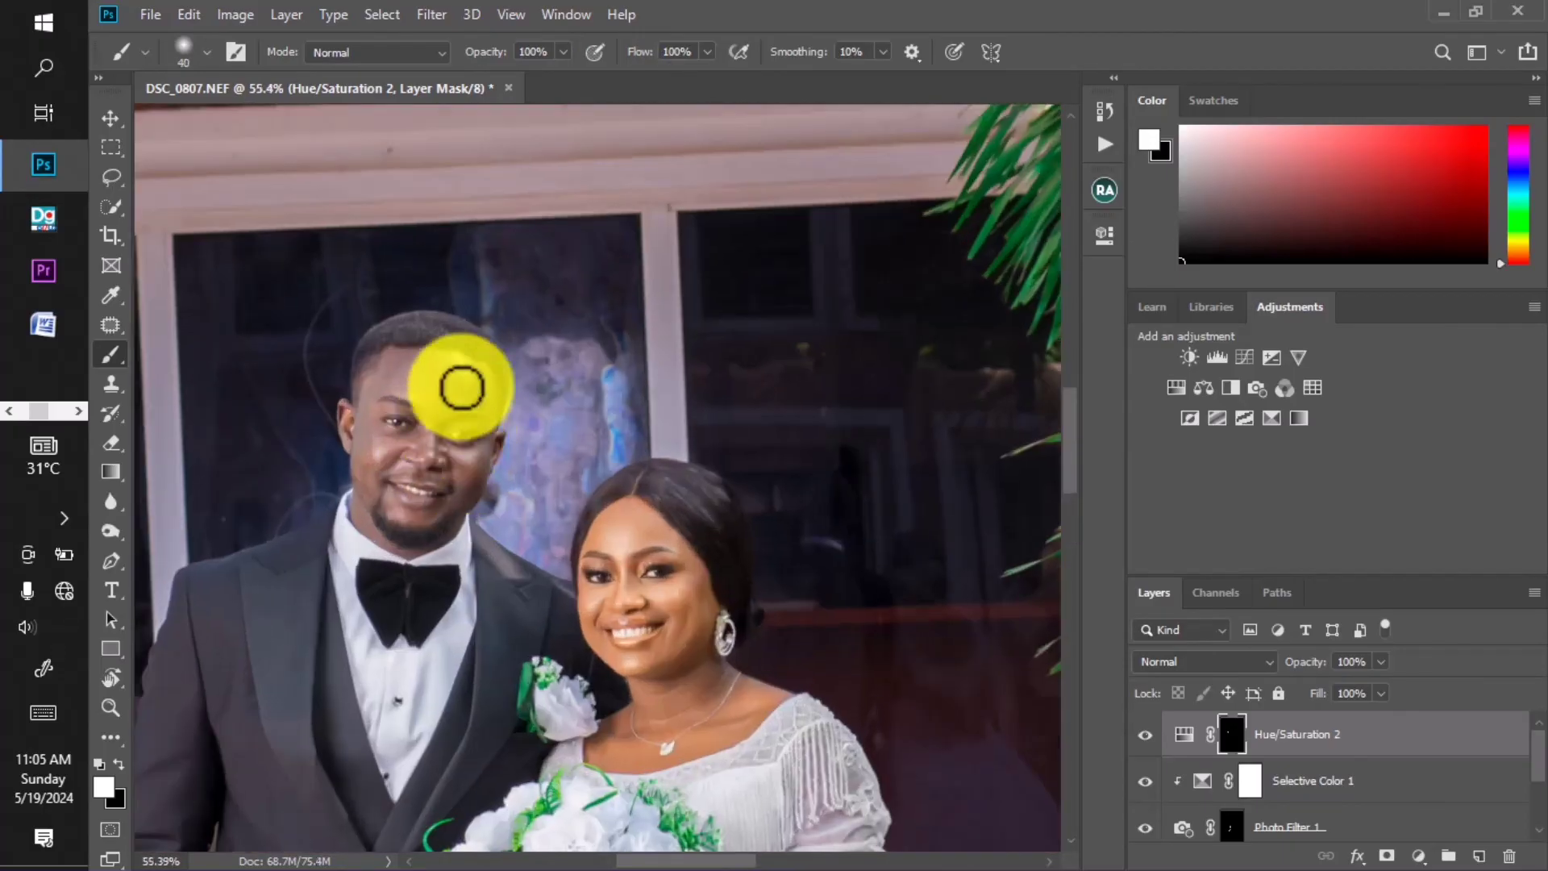
pyautogui.scroll(-5, 501, 426)
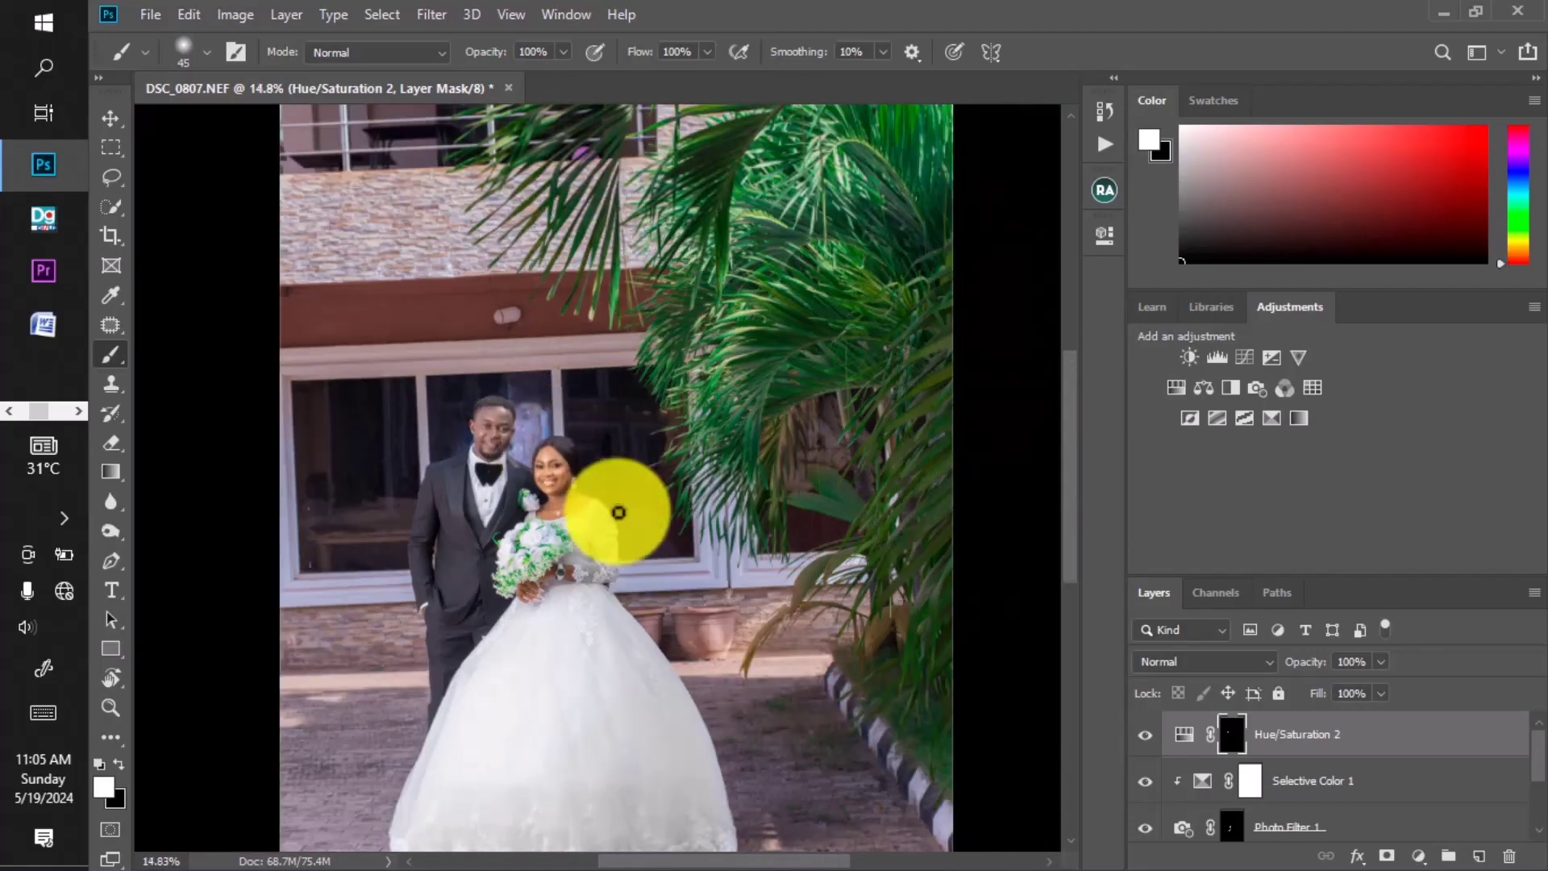
pyautogui.click(1145, 733)
pyautogui.moveTo(1384, 662); pyautogui.dragTo(1344, 693)
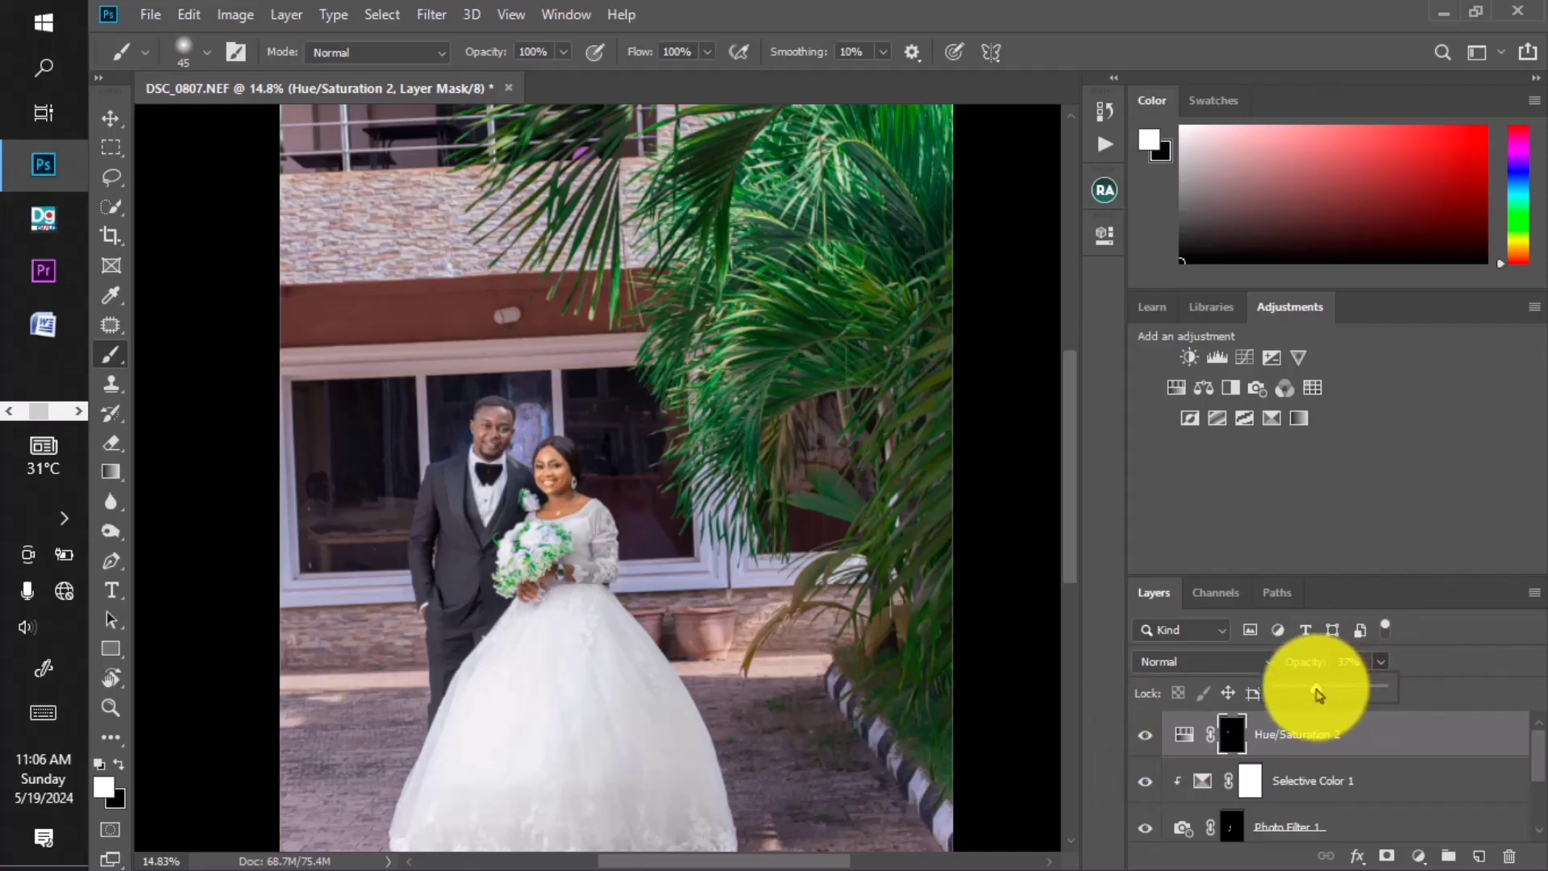
# Compare the groom's skin with and without the masked Hue/Saturation layer, close up and in the full portrait.
pyautogui.click(1144, 735)
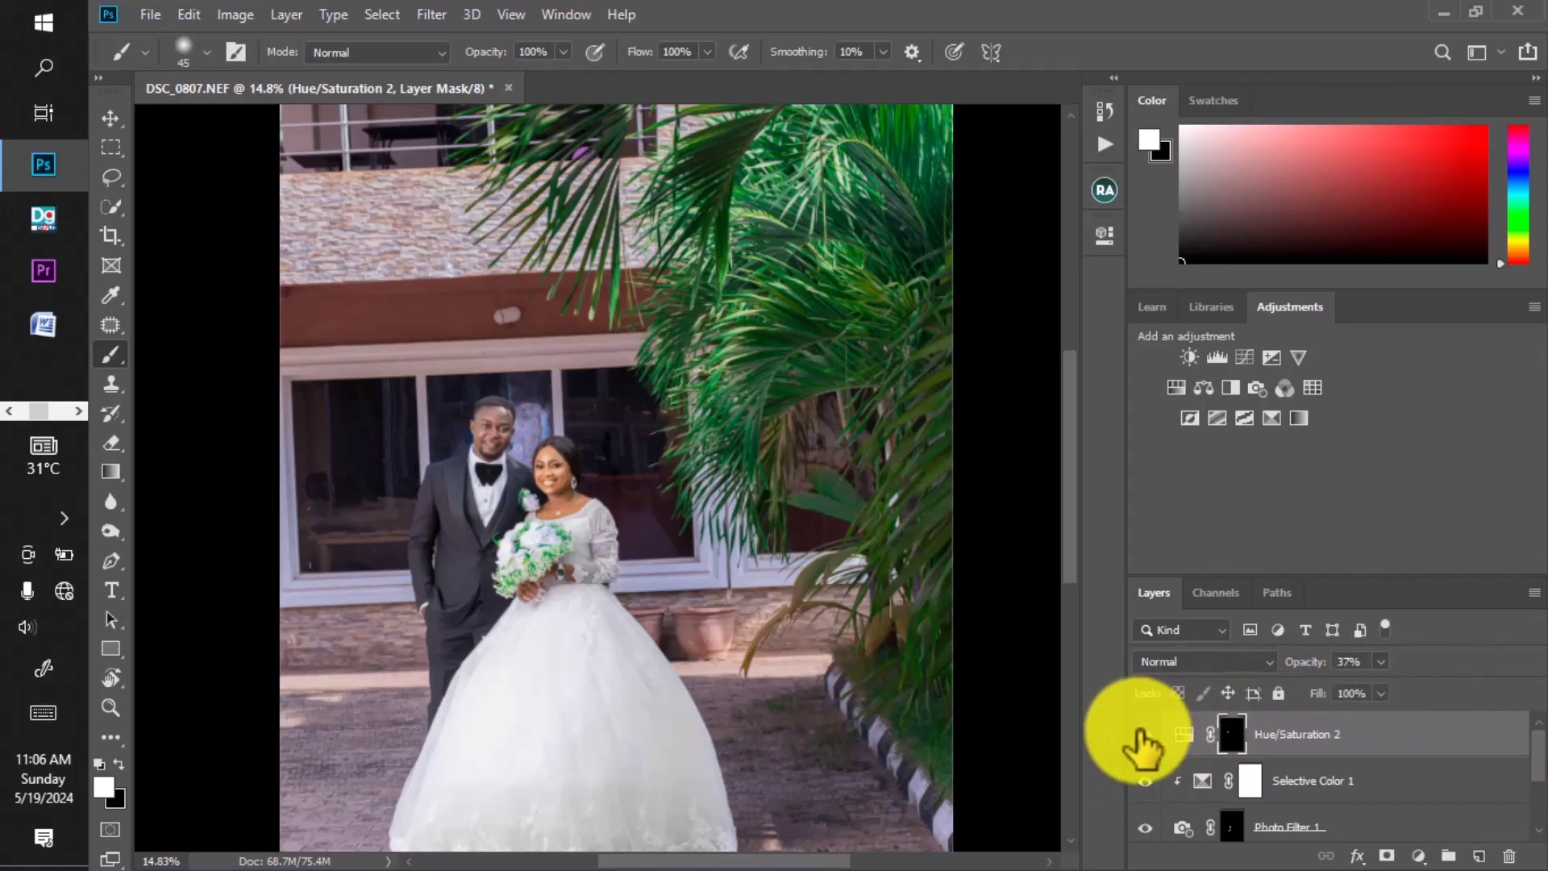
pyautogui.scroll(5, 500, 468)
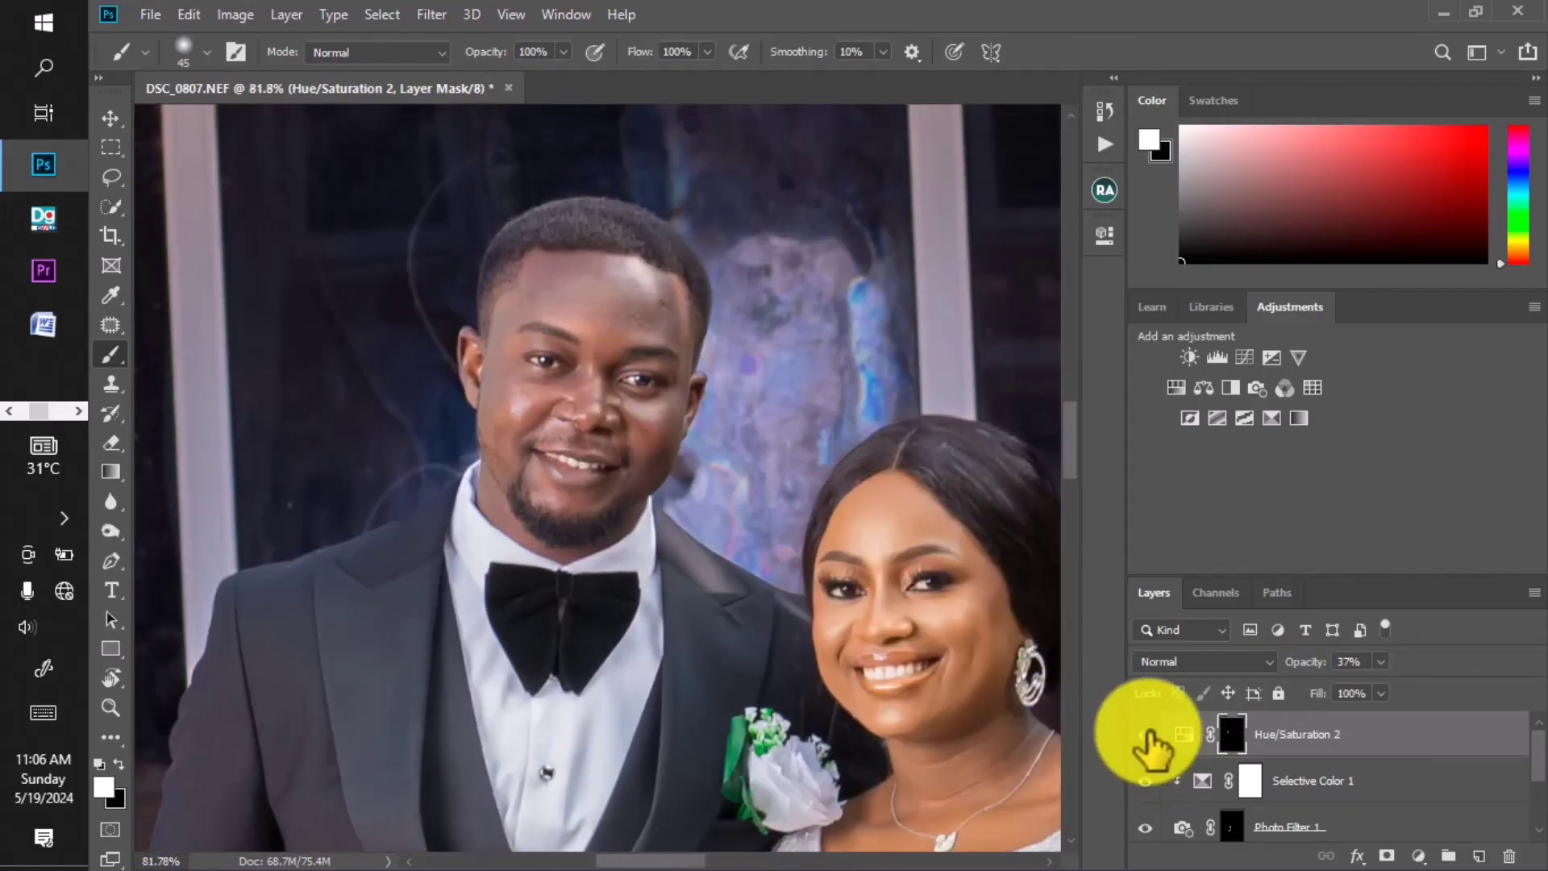
pyautogui.click(1145, 735)
pyautogui.scroll(-5, 656, 407)
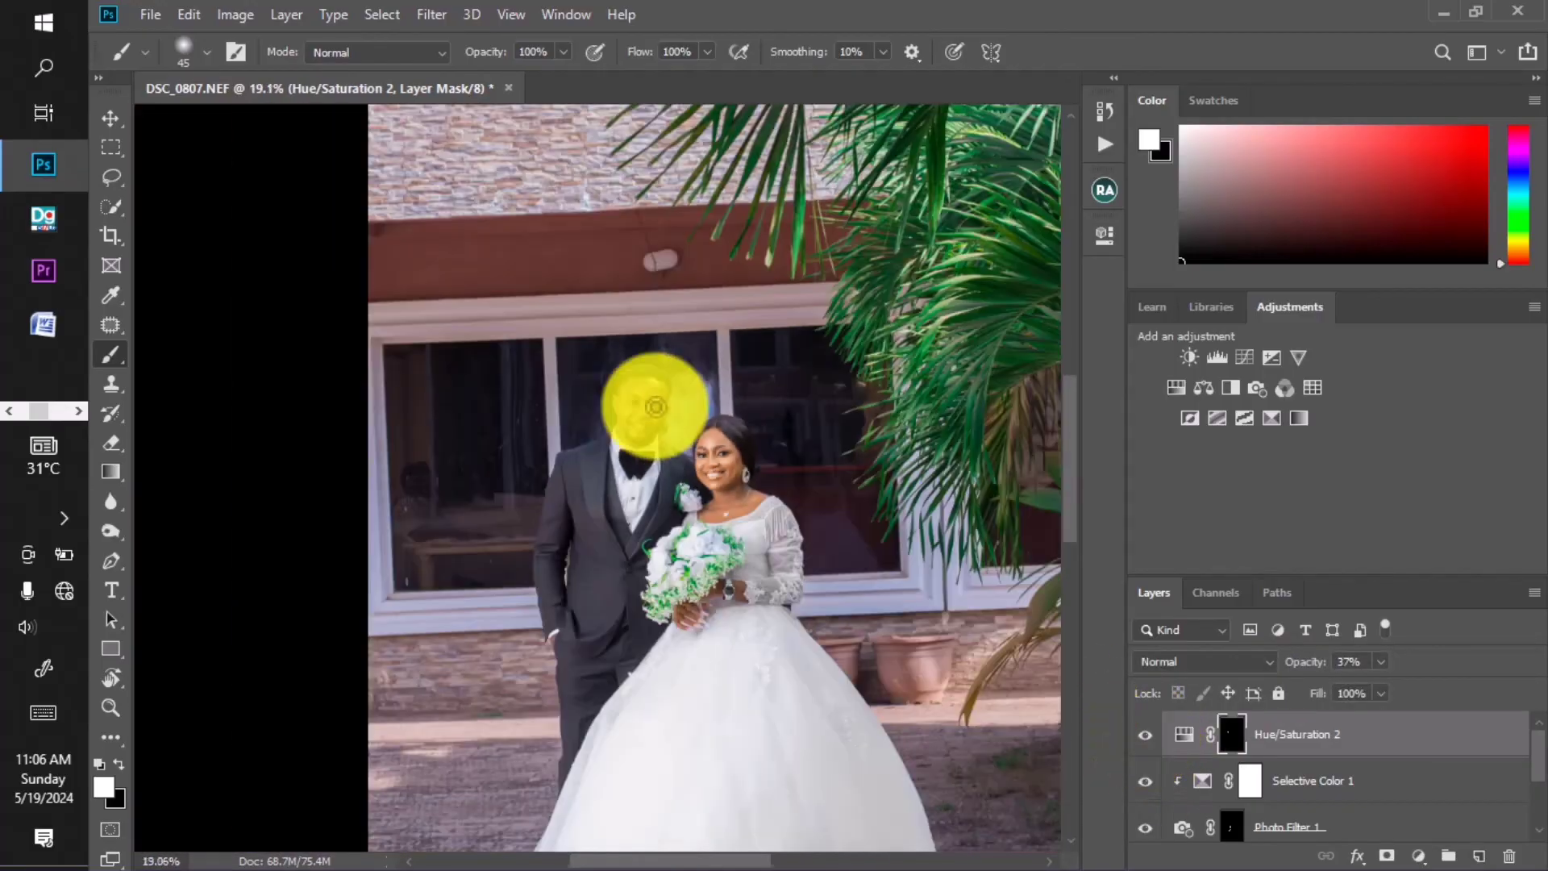
pyautogui.scroll(-1, 653, 407)
pyautogui.scroll(-3, 1395, 798)
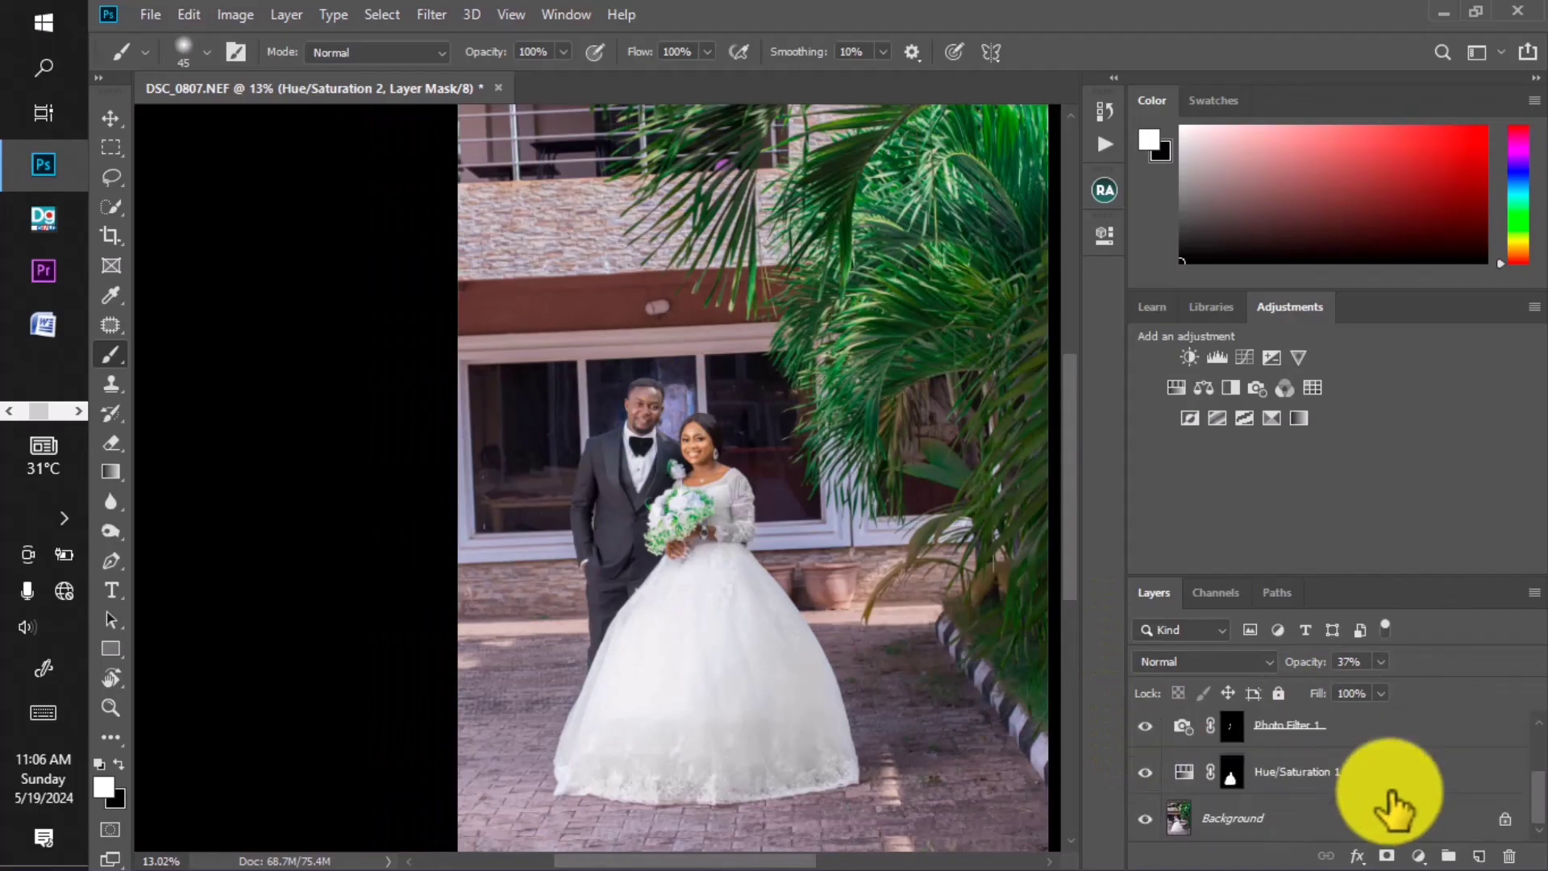
# Group all the adjustment layers above the Background and set the group's opacity to 90%.
pyautogui.keyDown('shift'); pyautogui.click(1408, 767); pyautogui.keyUp('shift')
pyautogui.scroll(-3, 1409, 764)
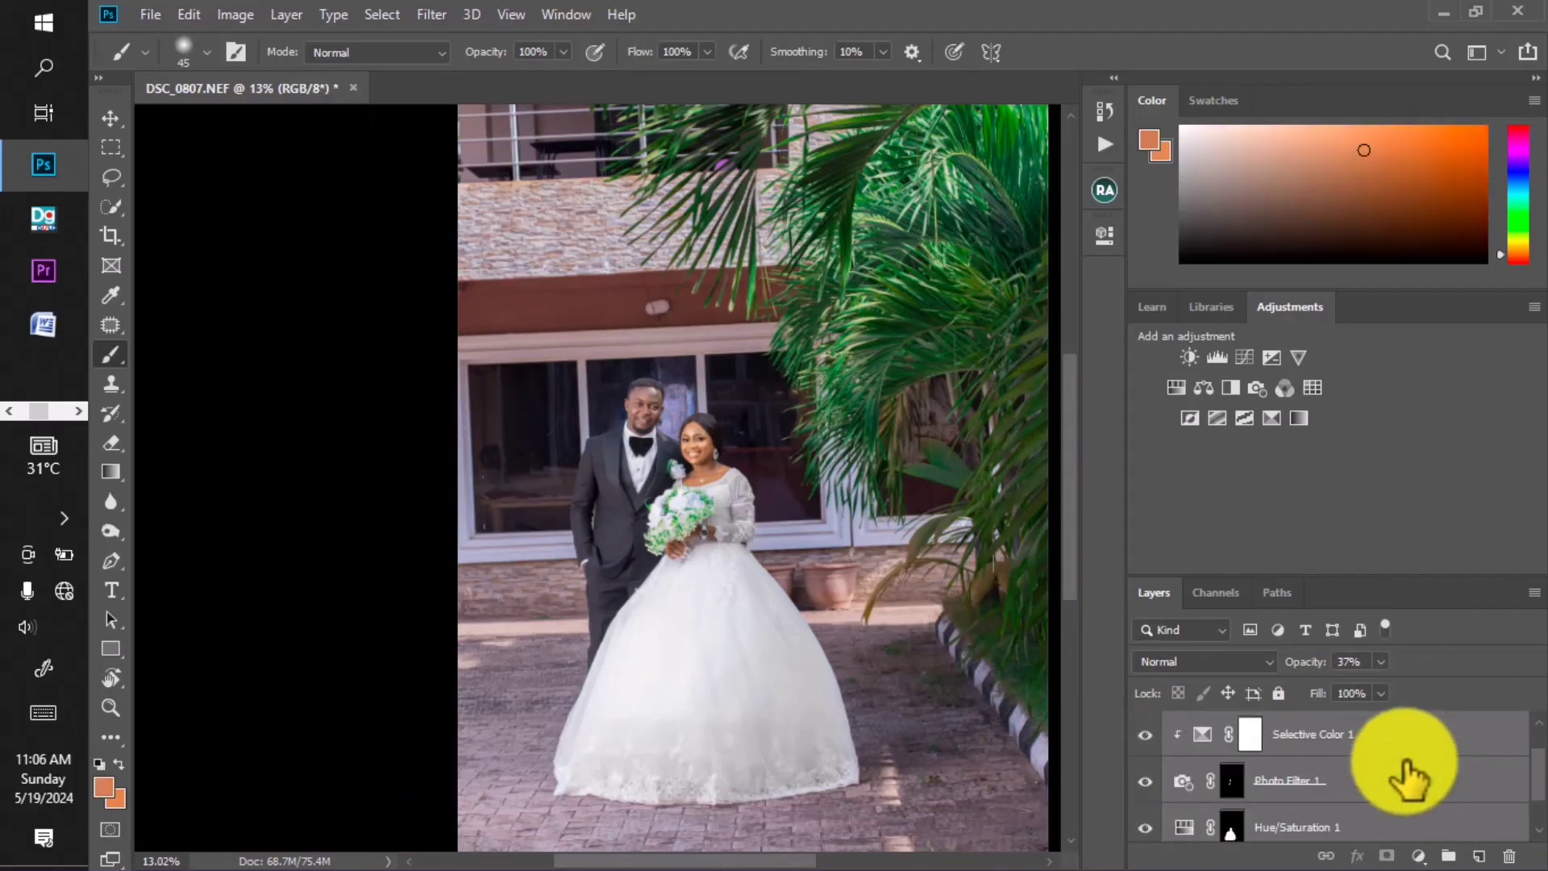
pyautogui.scroll(3, 1407, 764)
pyautogui.moveTo(1422, 738); pyautogui.dragTo(1448, 855)
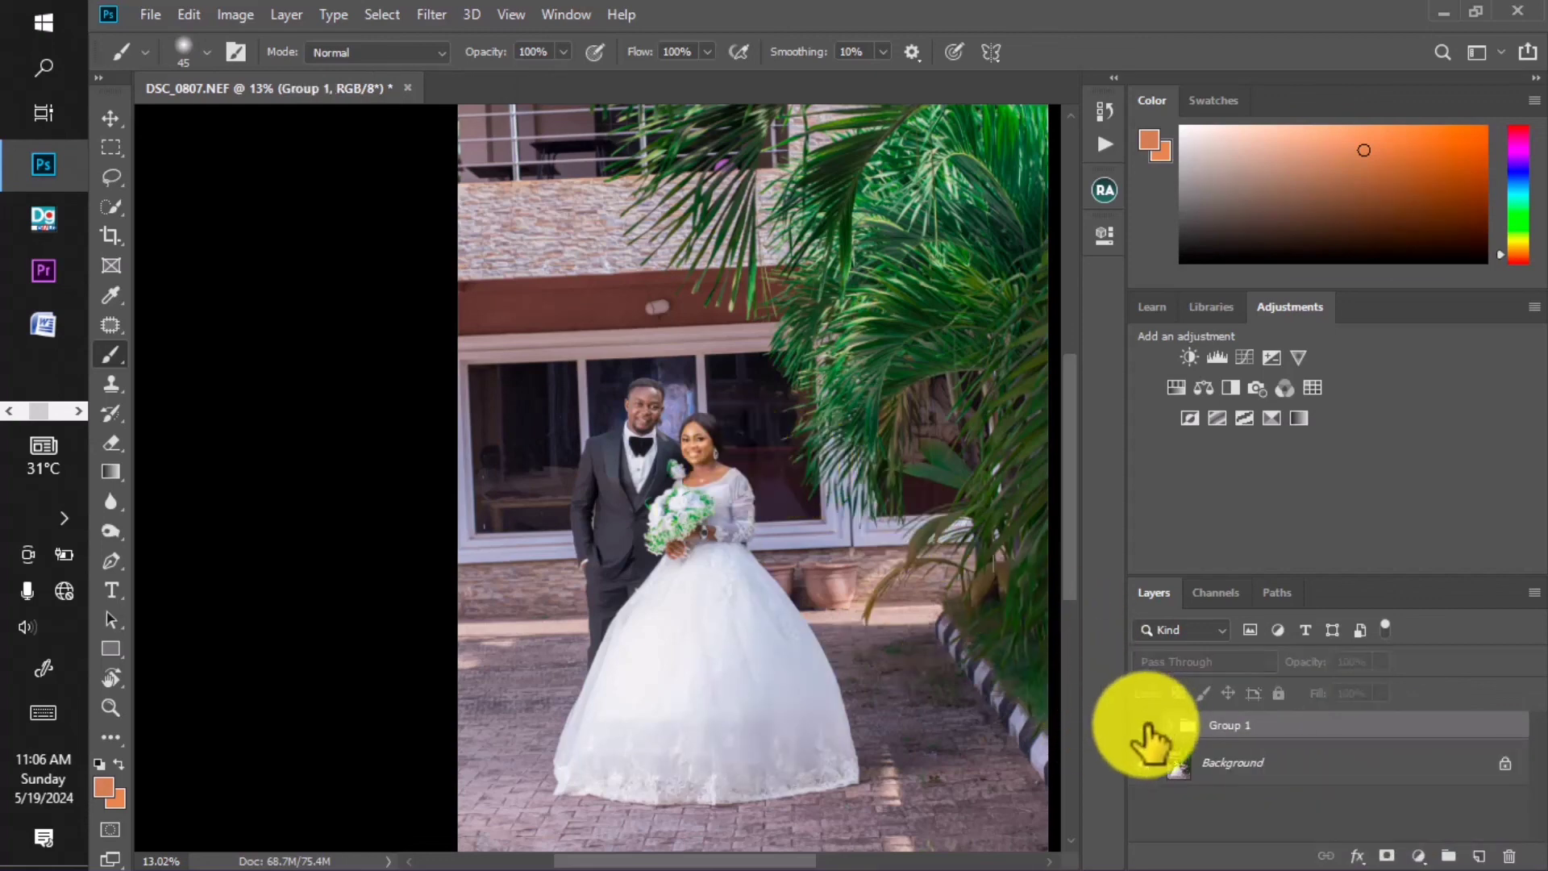
pyautogui.scroll(-1, 725, 473)
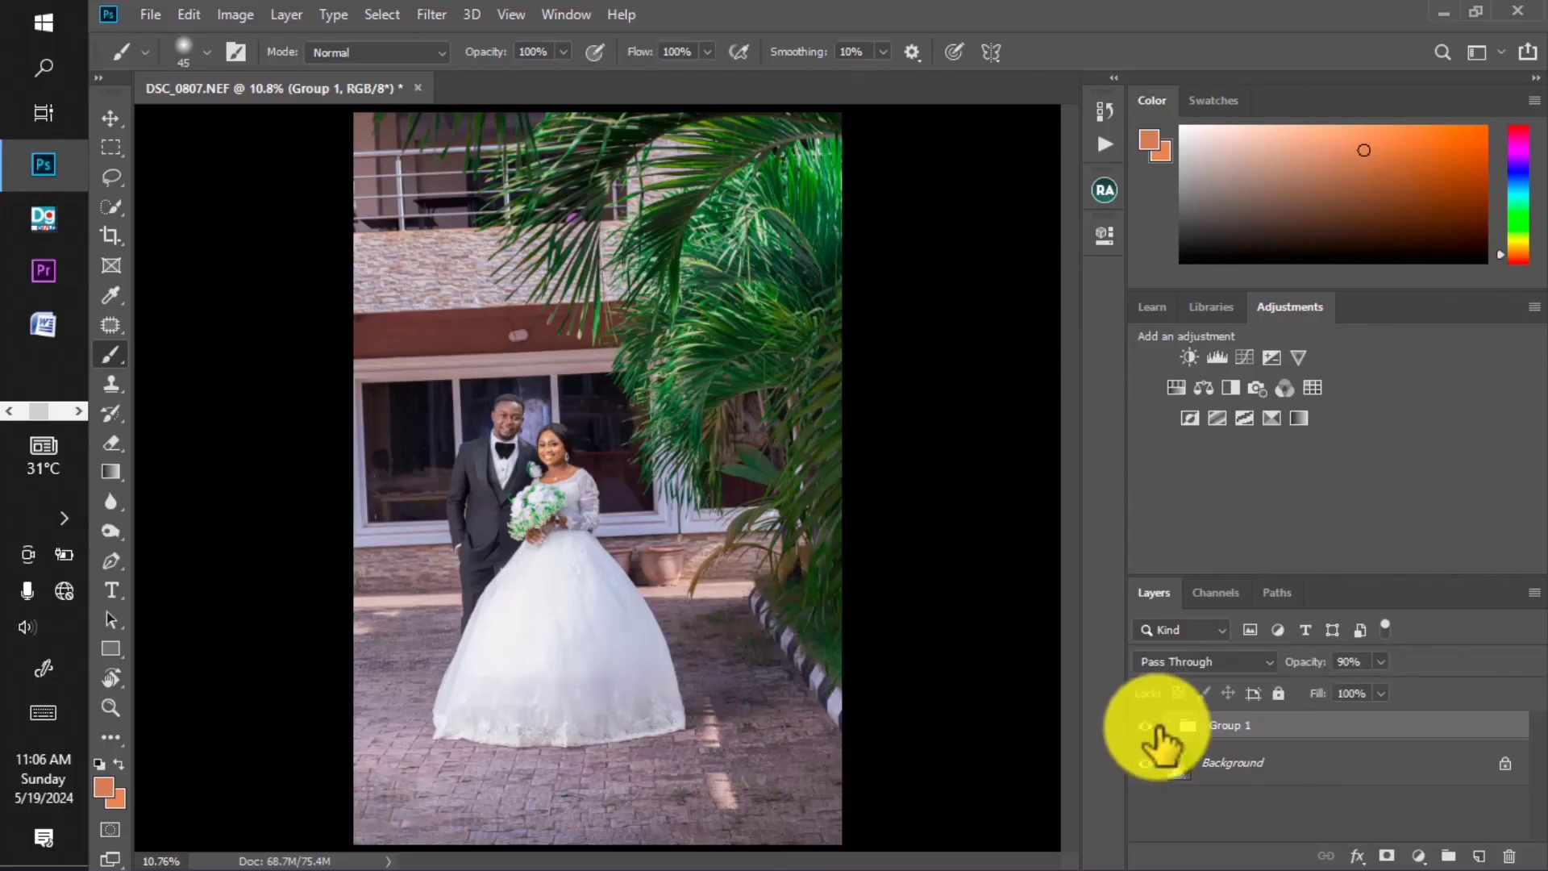
# Add a Selective Color adjustment above the group and set its Greens to Cyan +31, Magenta +23, Yellow -16 and Black 0.
pyautogui.scroll(-1, 714, 427)
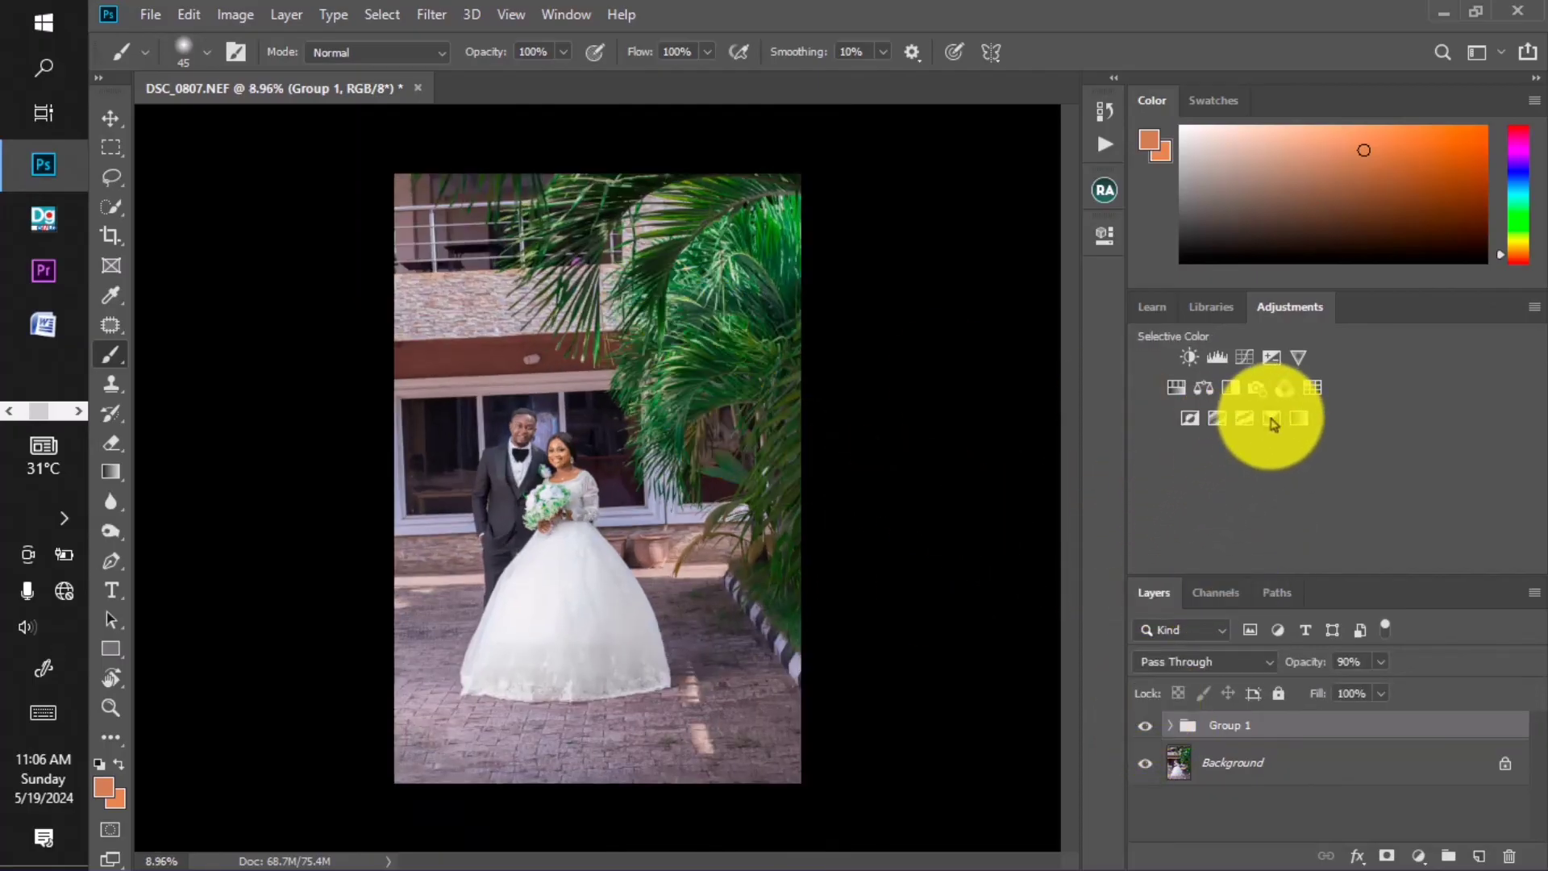
pyautogui.click(1272, 419)
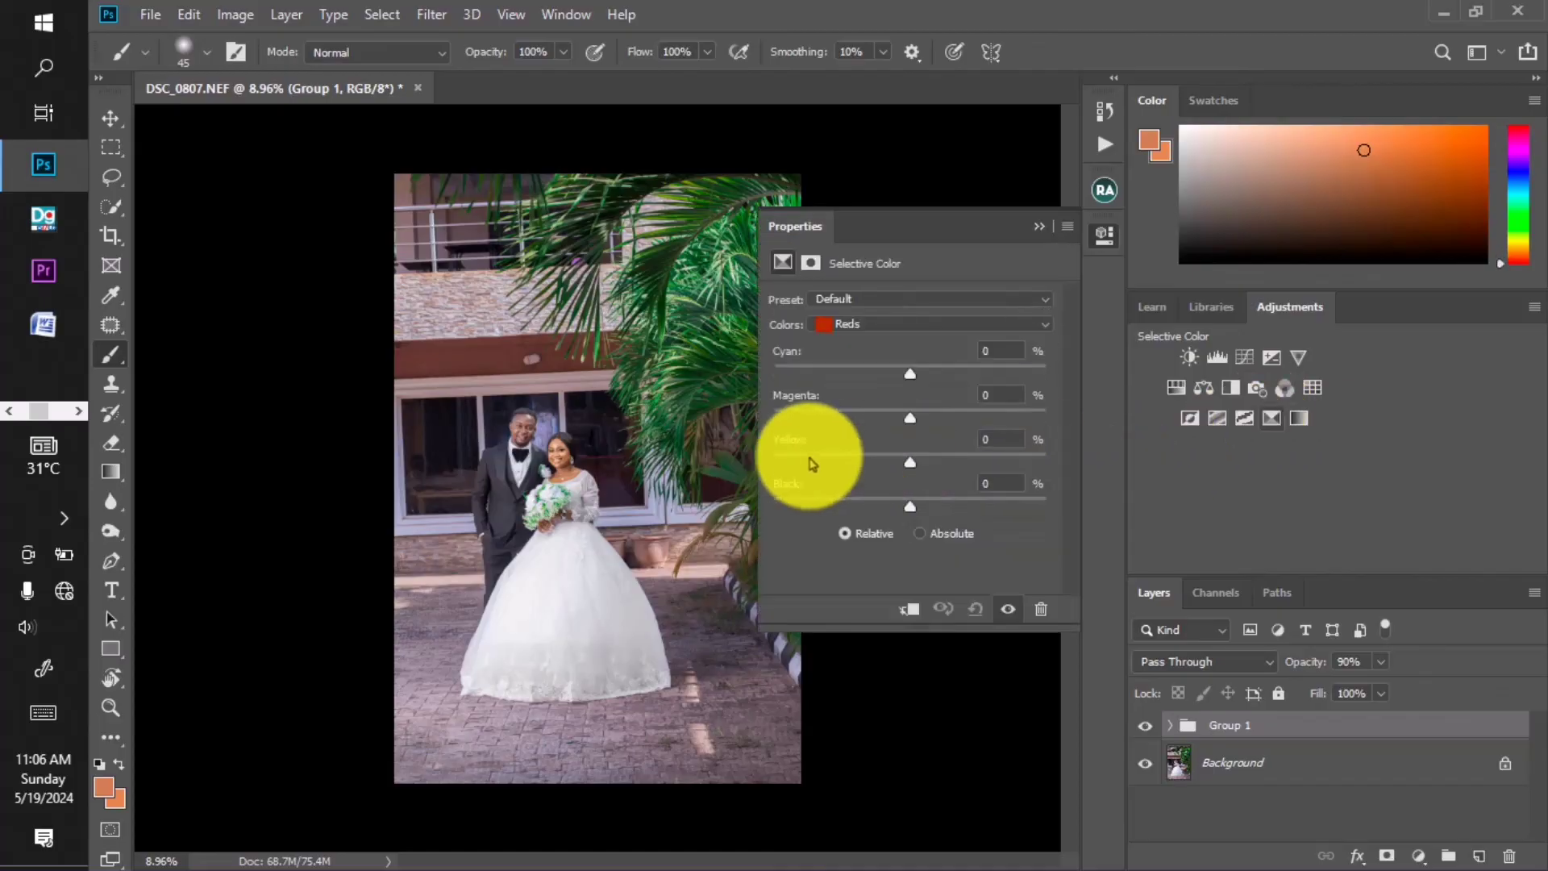
pyautogui.click(853, 324)
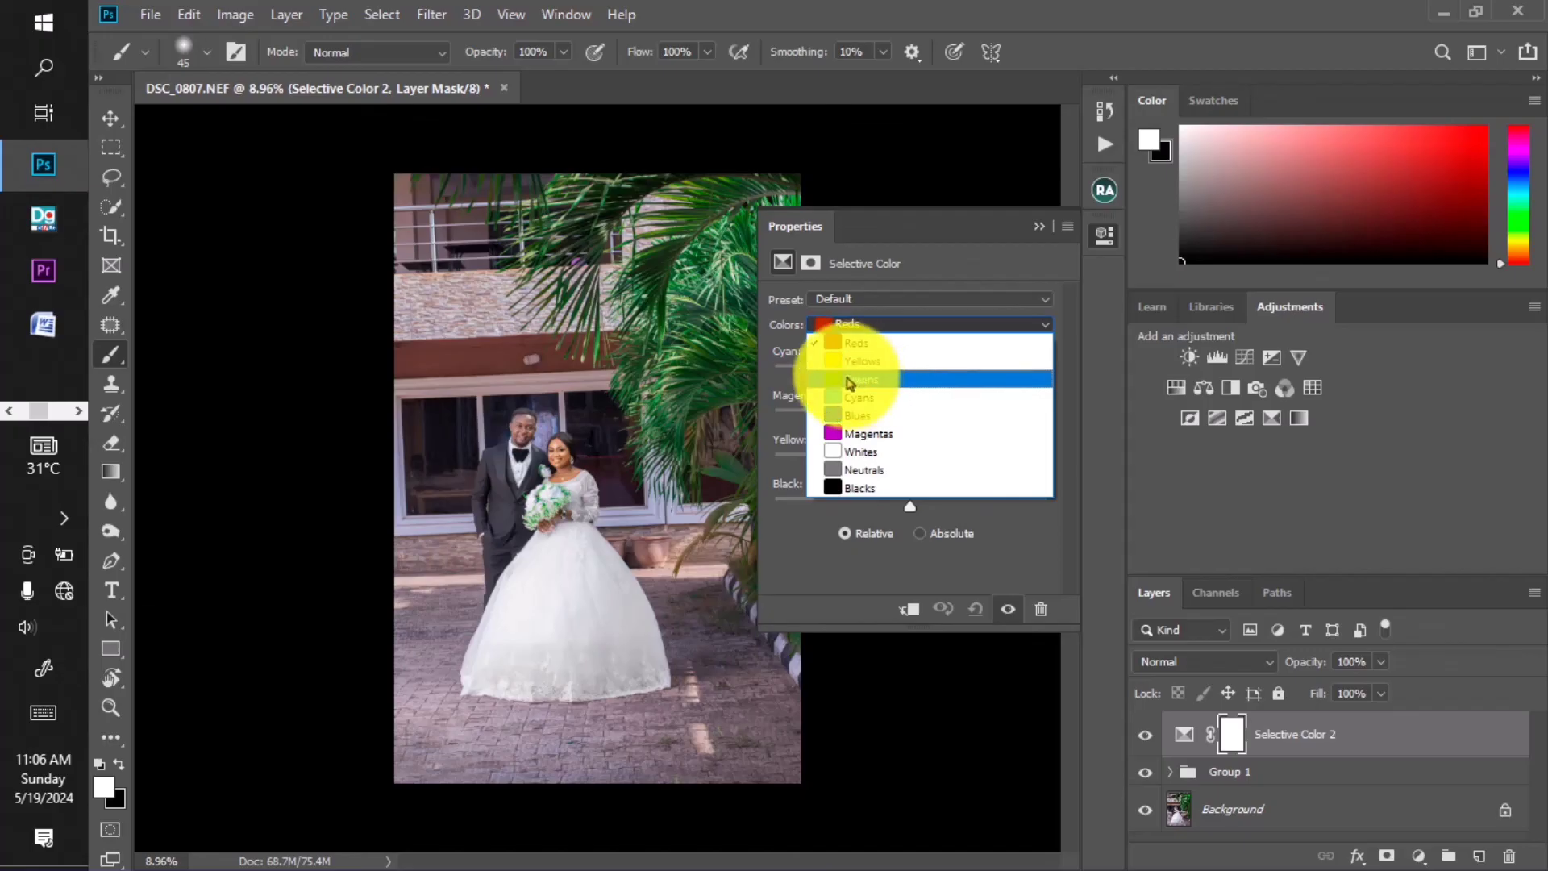
pyautogui.click(850, 382)
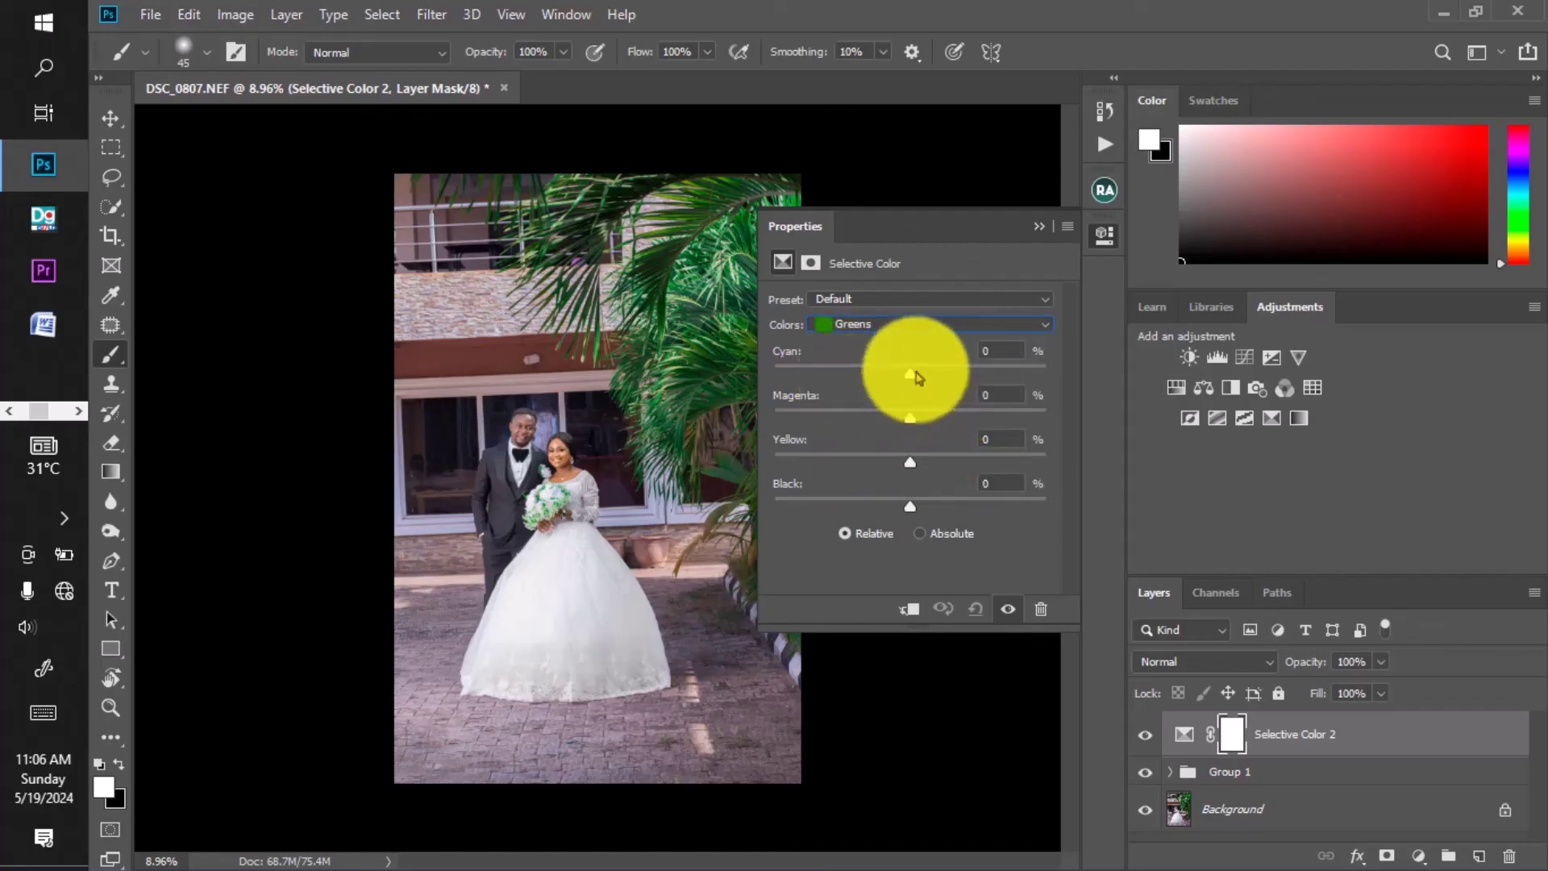
pyautogui.moveTo(913, 382); pyautogui.dragTo(969, 373)
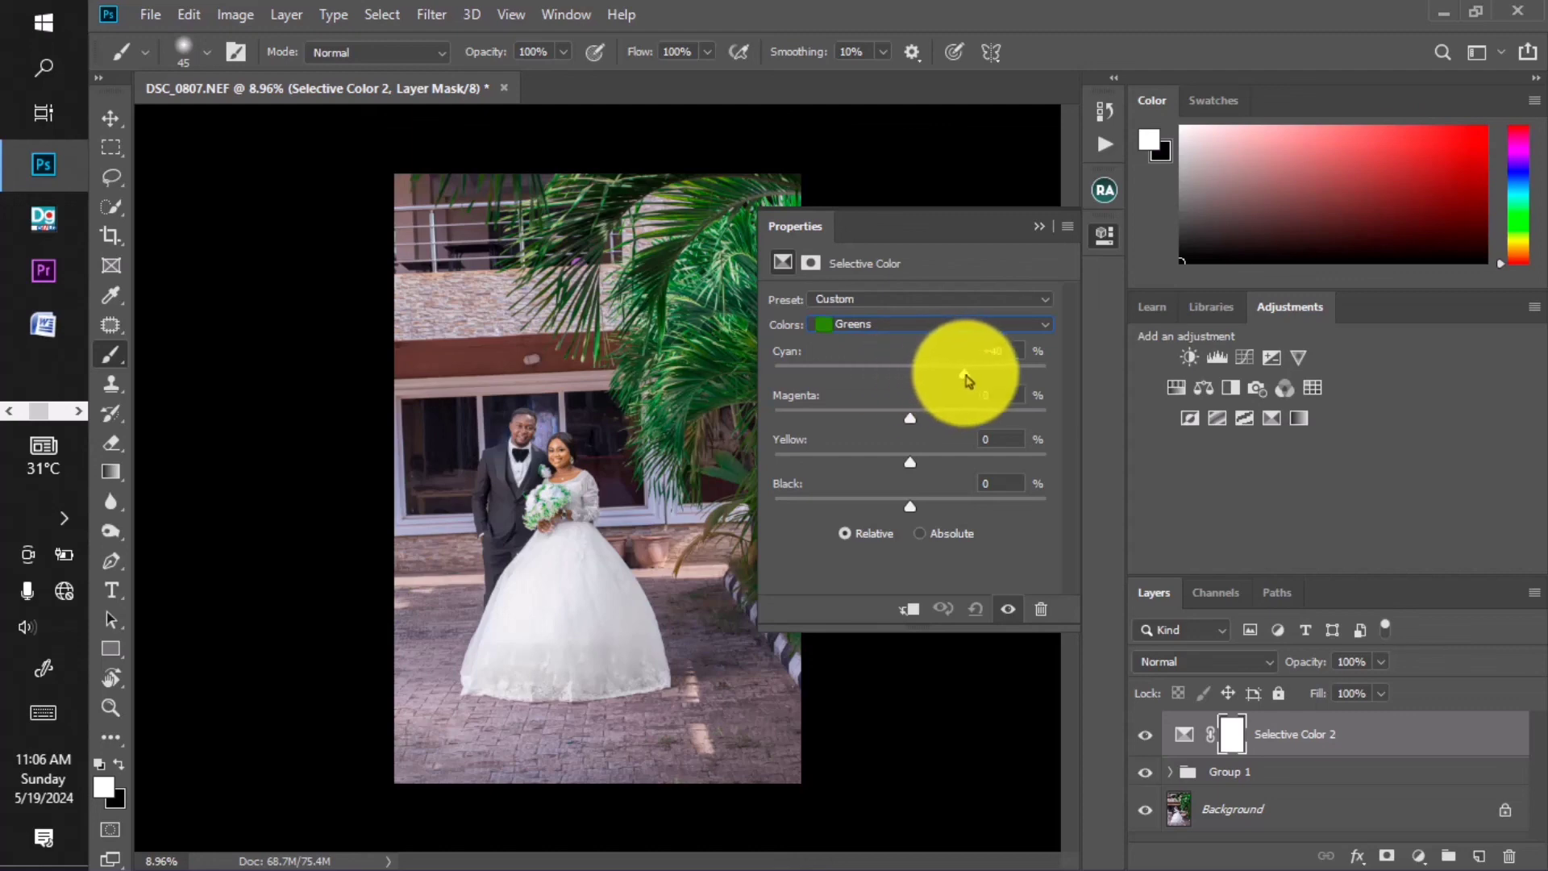
pyautogui.moveTo(928, 220); pyautogui.dragTo(1261, 349)
pyautogui.moveTo(1287, 494); pyautogui.dragTo(1278, 538)
pyautogui.moveTo(1243, 583); pyautogui.dragTo(1231, 639)
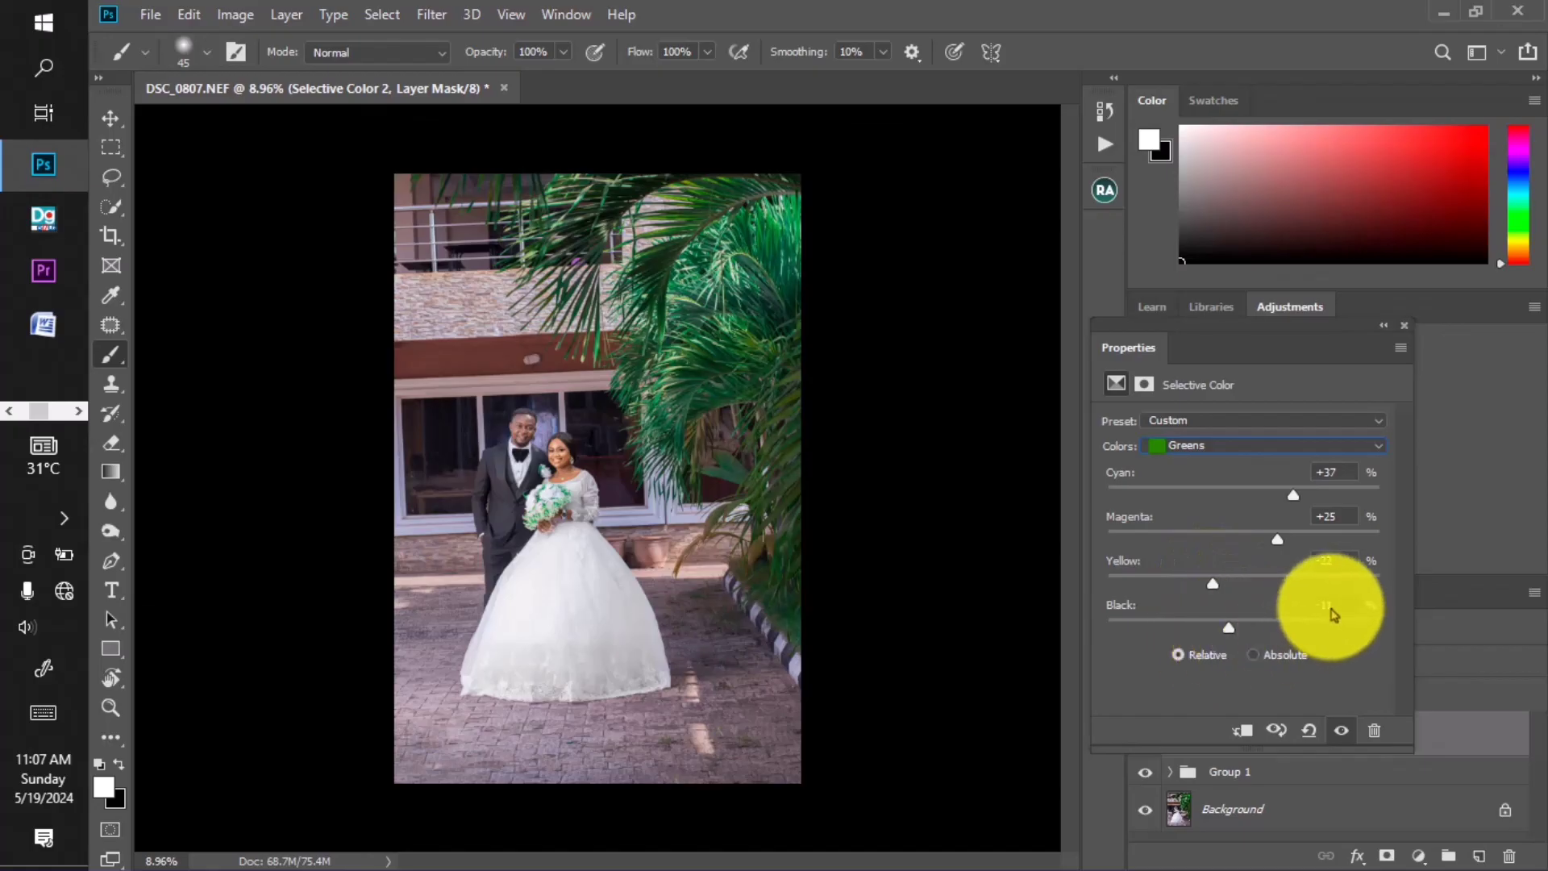
pyautogui.moveTo(1339, 606); pyautogui.dragTo(1271, 608)
pyautogui.write('0')
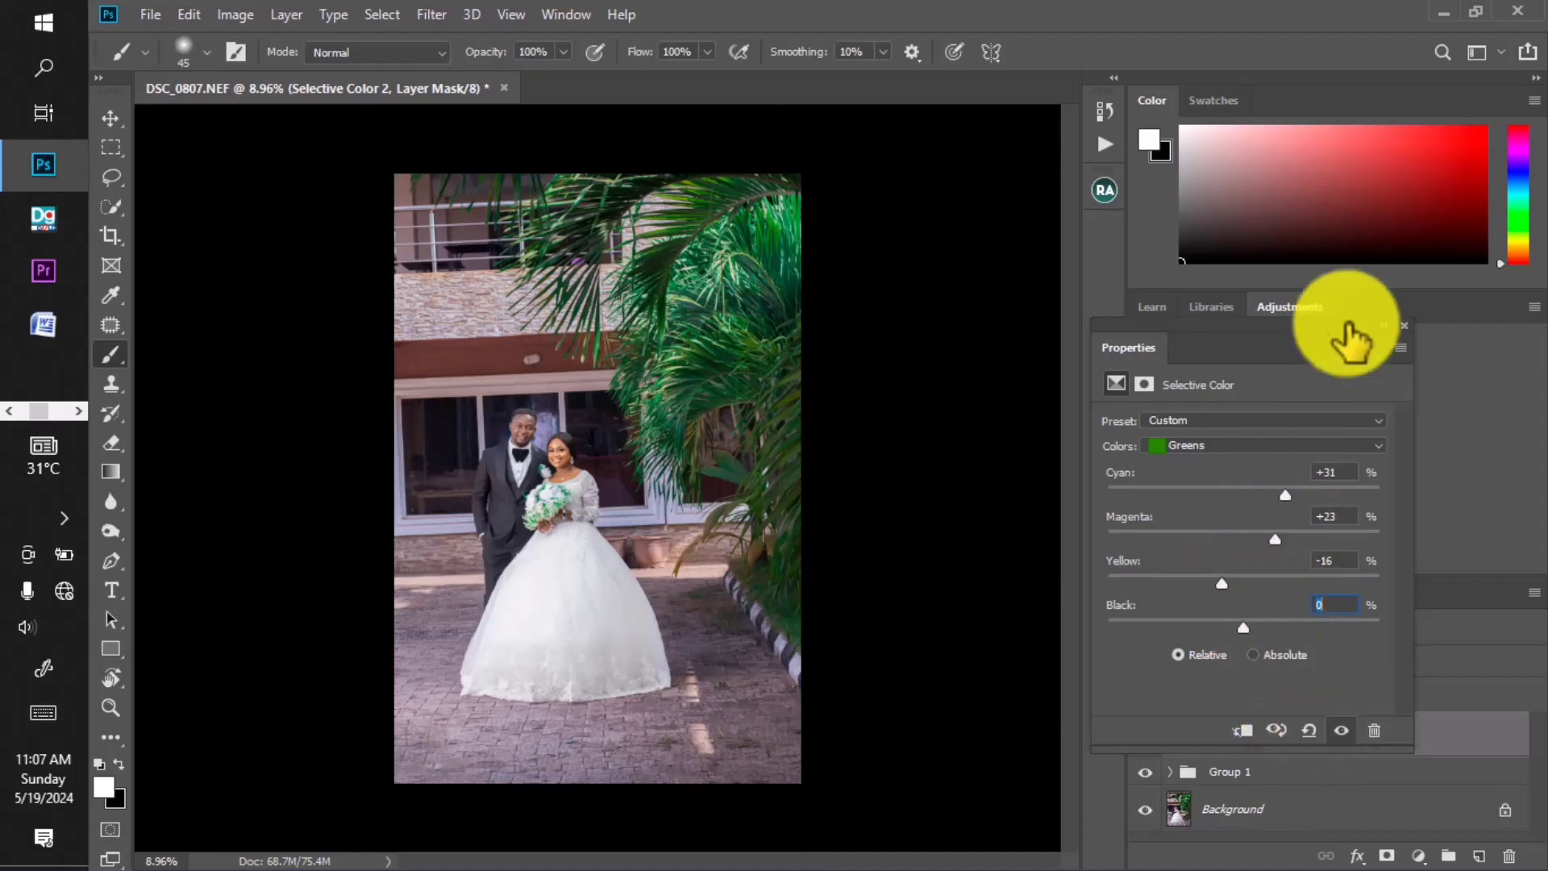
# Group the new Selective Color layer together with Group 1 above the Background.
pyautogui.click(1383, 326)
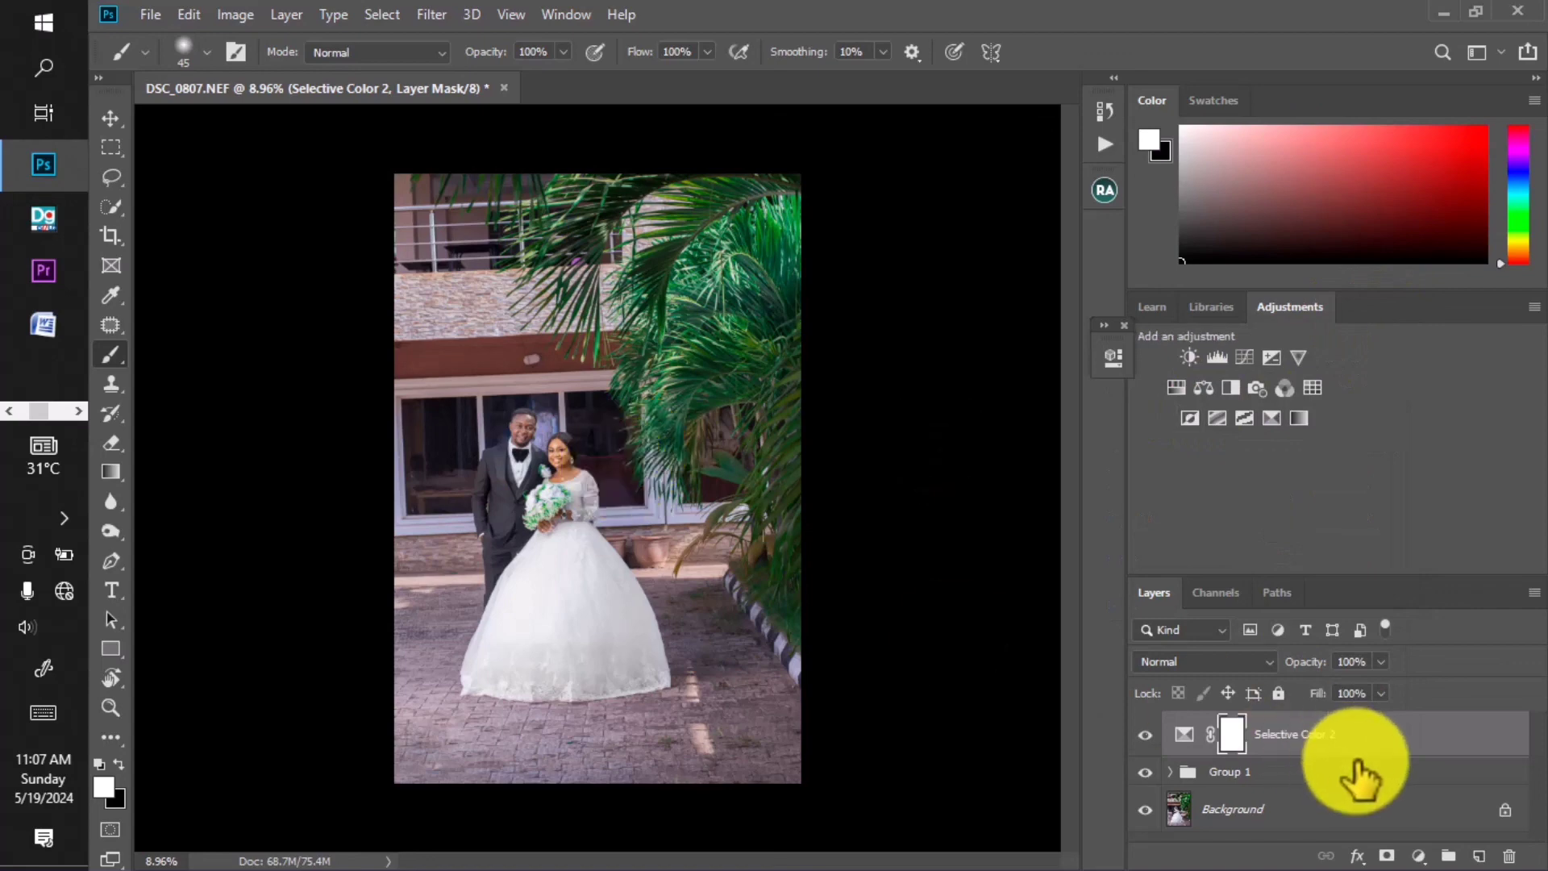
pyautogui.moveTo(1371, 746); pyautogui.dragTo(1449, 854)
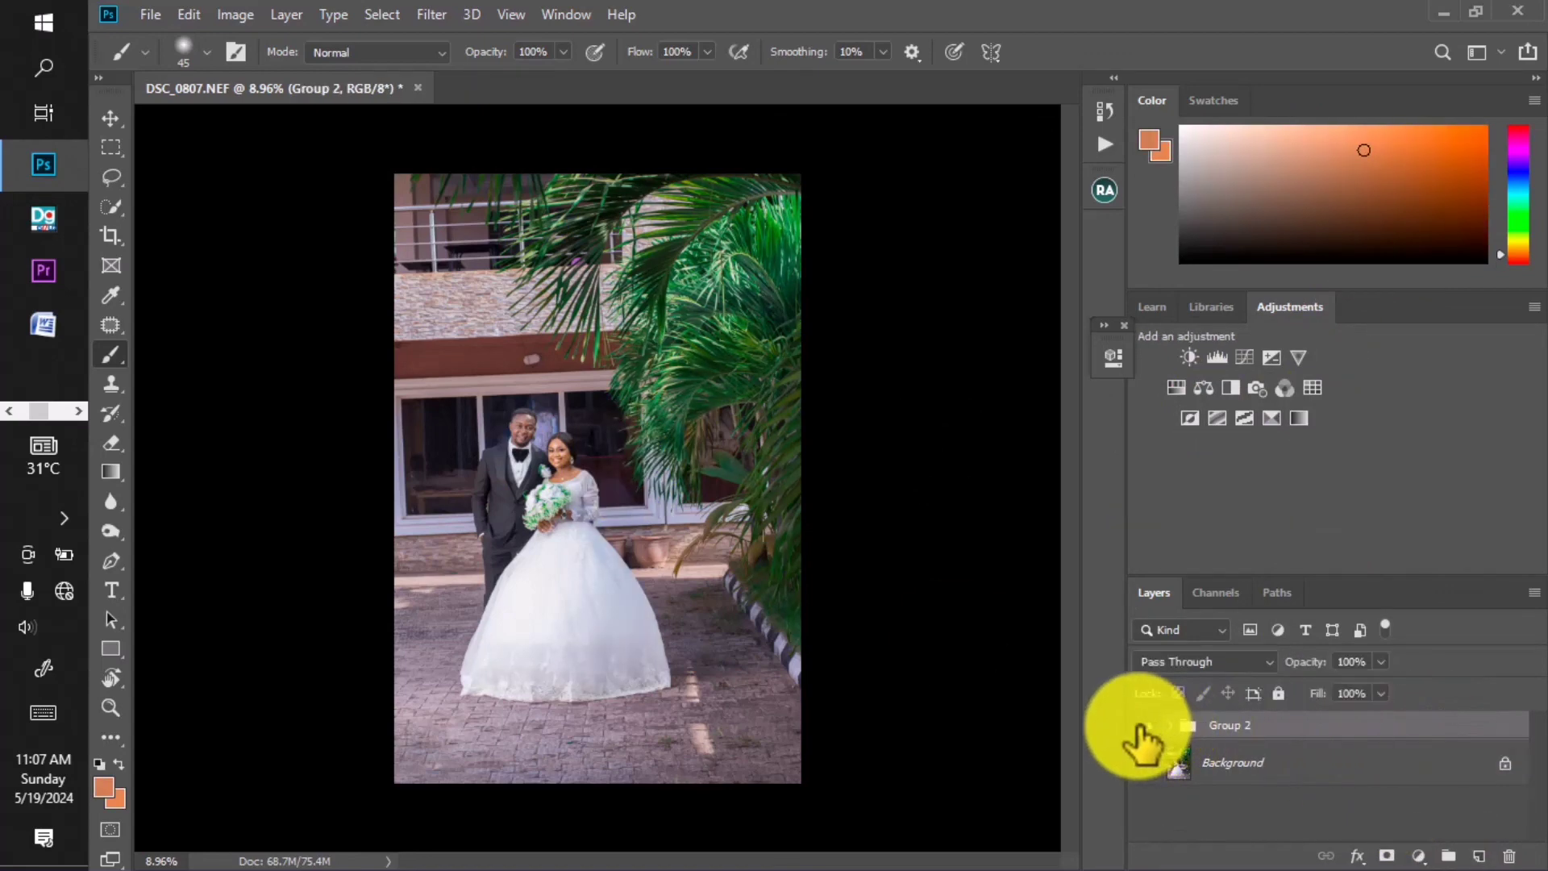